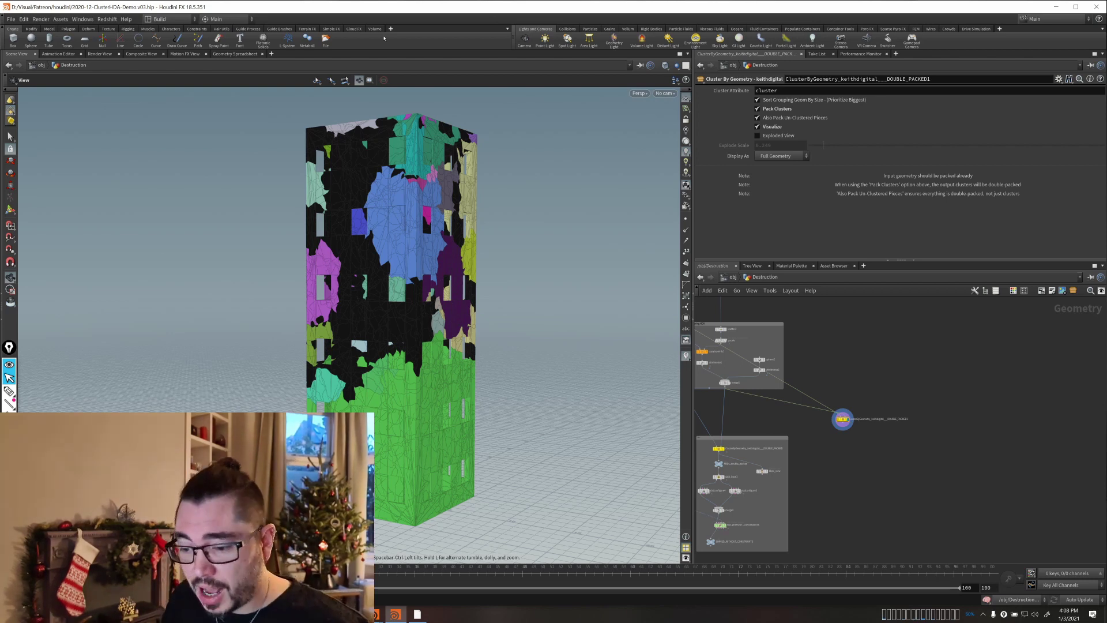
# Bring up the MPlay flipbook of the building destruction and move its window over the 3D viewport.
pyautogui.moveTo(416, 613)
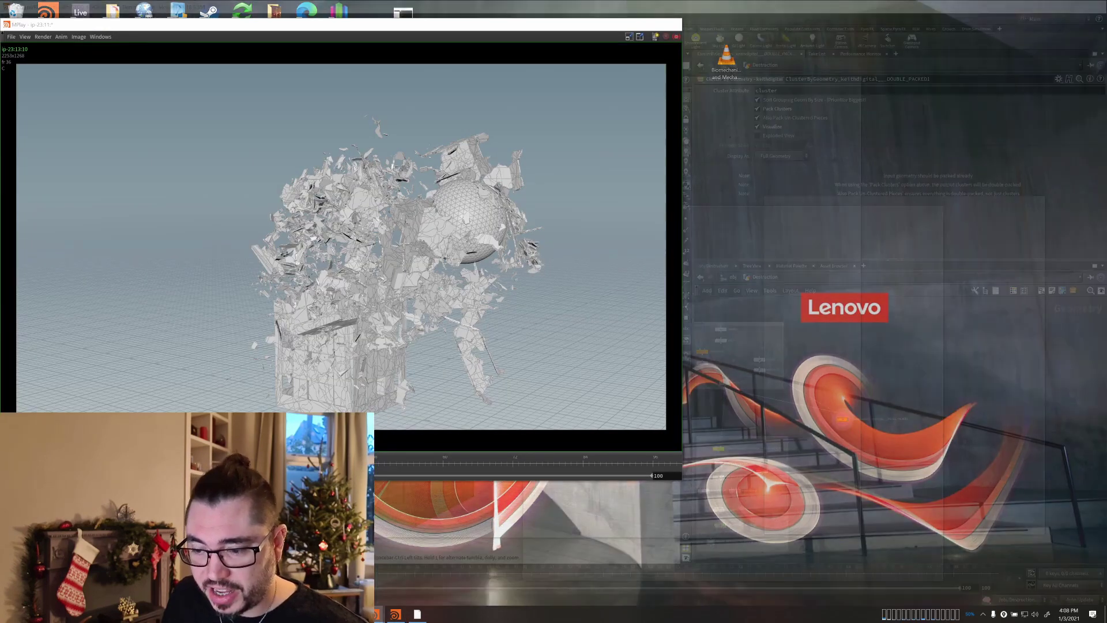
pyautogui.click(413, 577)
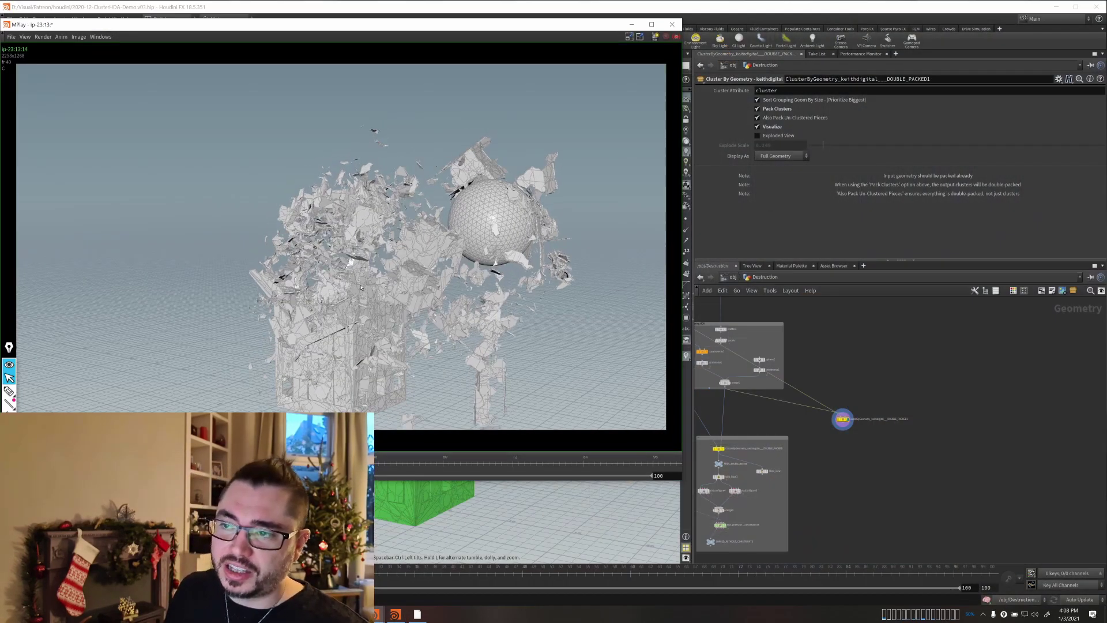
pyautogui.moveTo(433, 24); pyautogui.dragTo(521, 31)
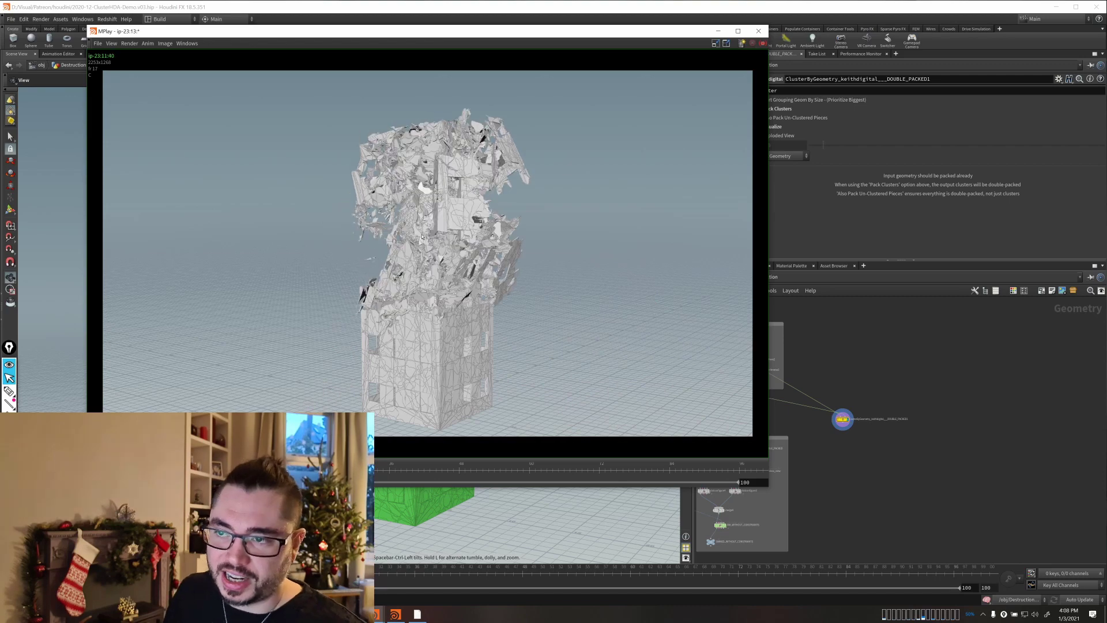
# Circle three chunks of flying debris on the flipbook frame in yellow freehand, and clear the annotations.
pyautogui.click(9, 391)
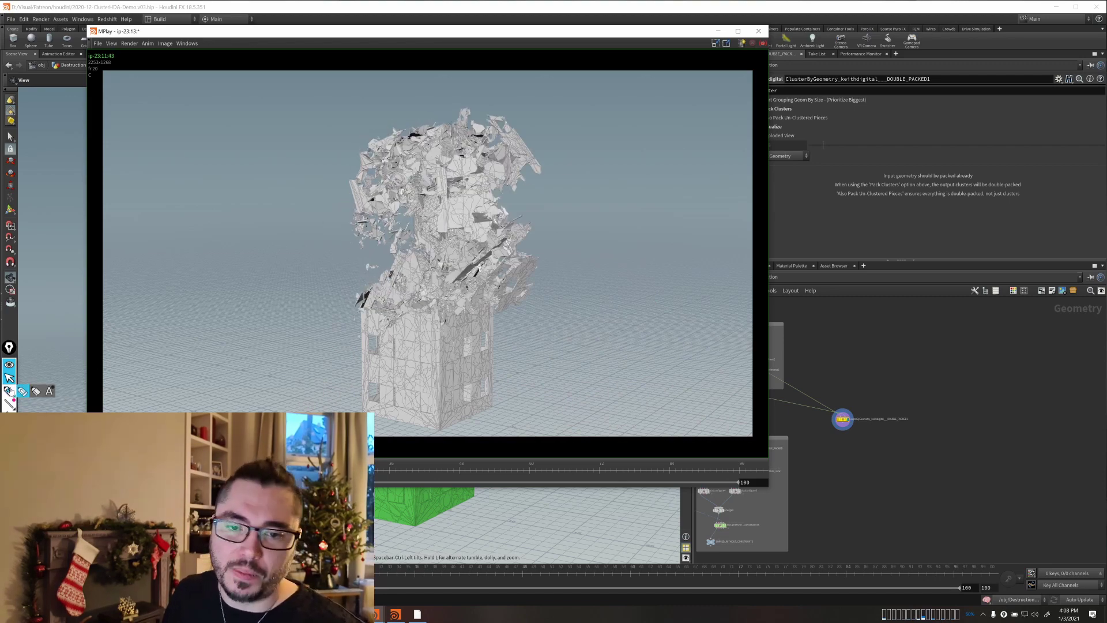
pyautogui.moveTo(445, 152)
pyautogui.mouseDown()
pyautogui.moveTo(426, 219)
pyautogui.moveTo(476, 196)
pyautogui.moveTo(441, 148)
pyautogui.mouseUp()
pyautogui.moveTo(495, 107)
pyautogui.mouseDown()
pyautogui.moveTo(525, 200)
pyautogui.moveTo(504, 116)
pyautogui.mouseUp()
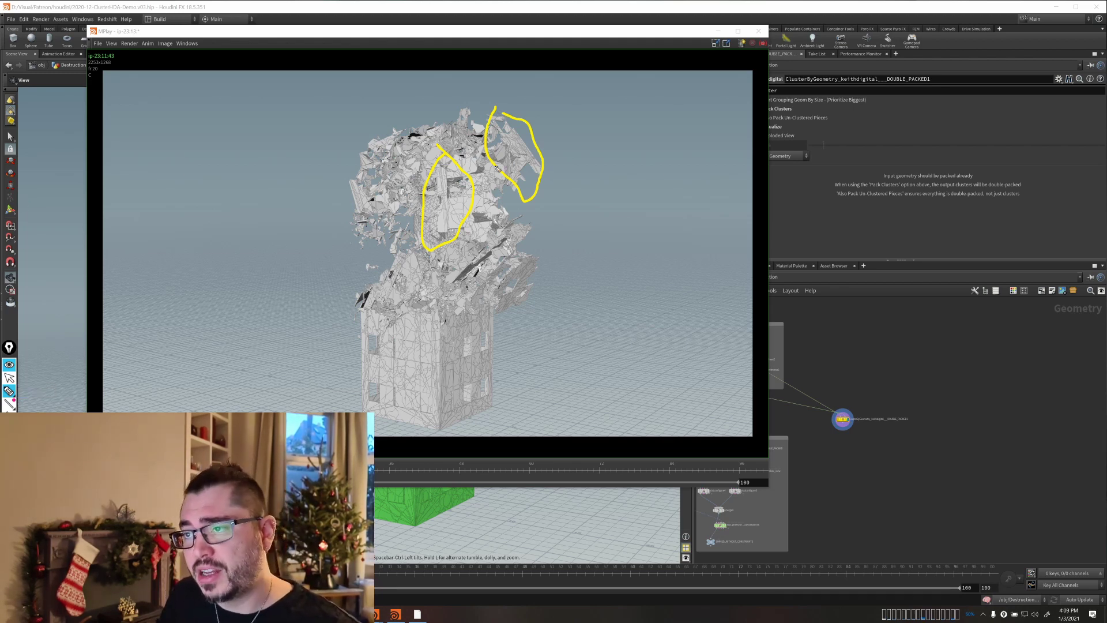
pyautogui.moveTo(344, 183)
pyautogui.mouseDown()
pyautogui.moveTo(366, 228)
pyautogui.moveTo(404, 202)
pyautogui.moveTo(333, 168)
pyautogui.moveTo(341, 196)
pyautogui.mouseUp()
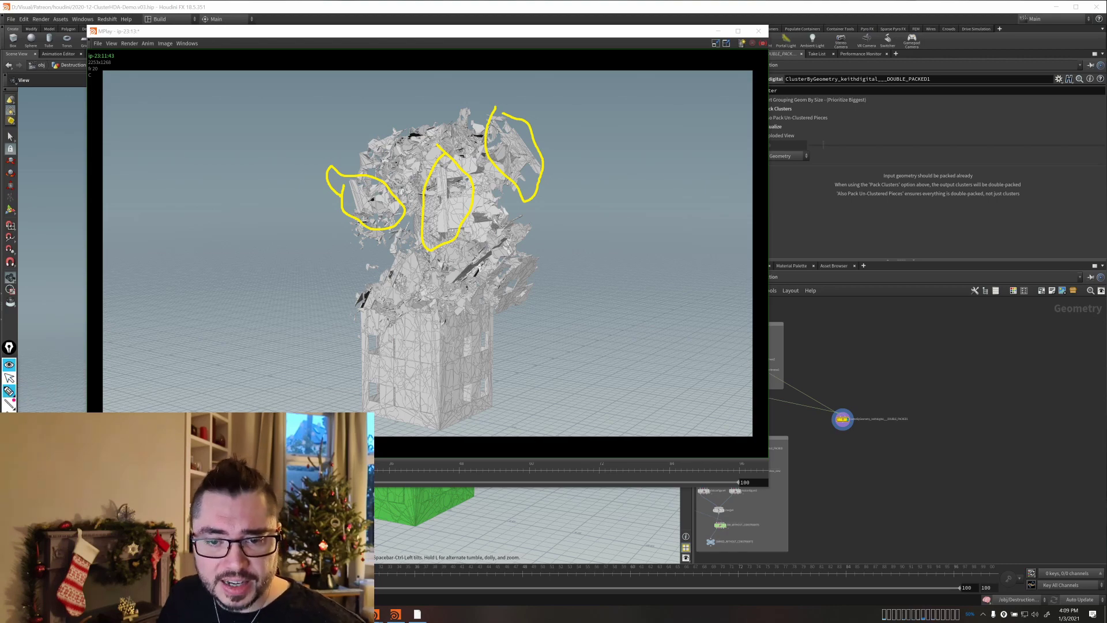
pyautogui.click(8, 444)
pyautogui.click(8, 377)
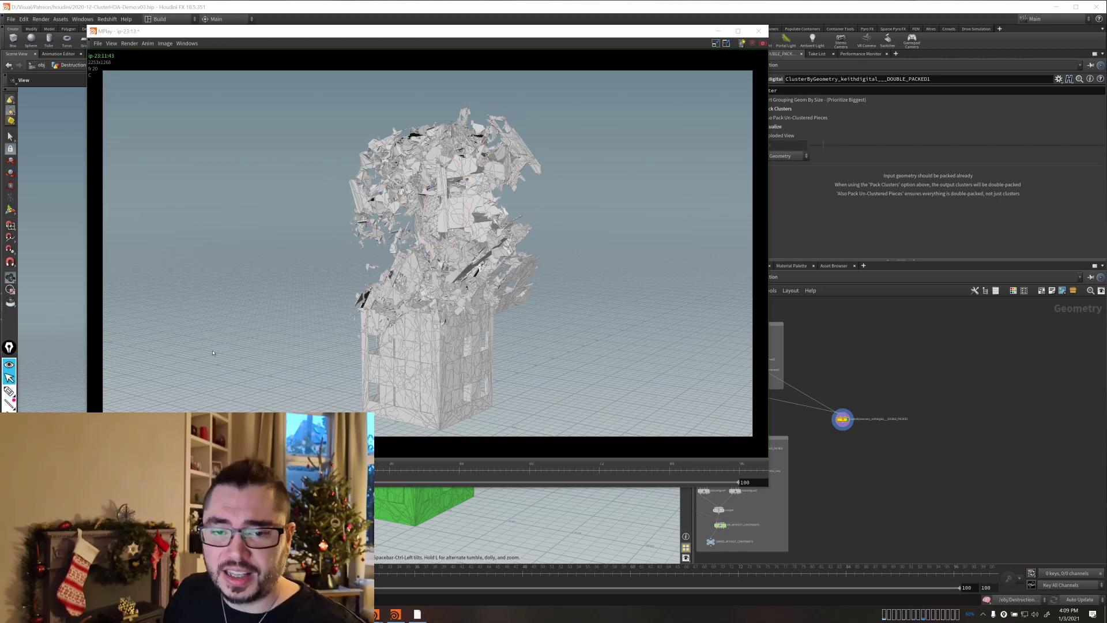
# Switch back to Houdini, display the Quick_Procedural_Building node in the Building Fracture network, and inspect the building's floors and windows.
pyautogui.click(870, 322)
pyautogui.scroll(-3, 891, 341)
pyautogui.moveTo(891, 340); pyautogui.dragTo(992, 504, button='middle')
pyautogui.scroll(1, 992, 503)
pyautogui.scroll(3, 826, 426)
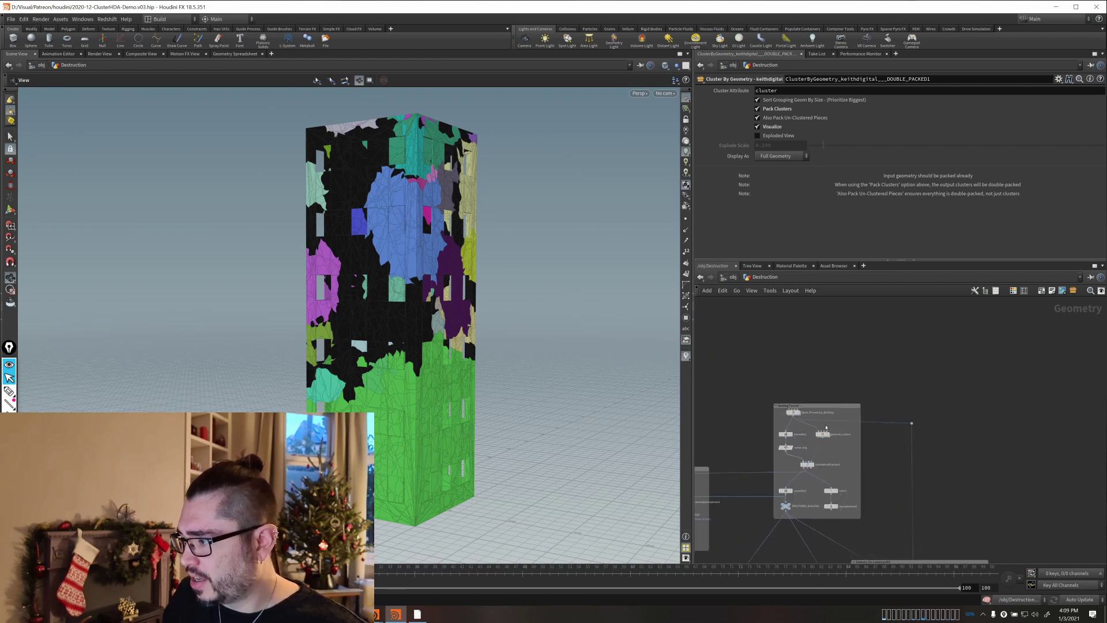
pyautogui.scroll(6, 790, 379)
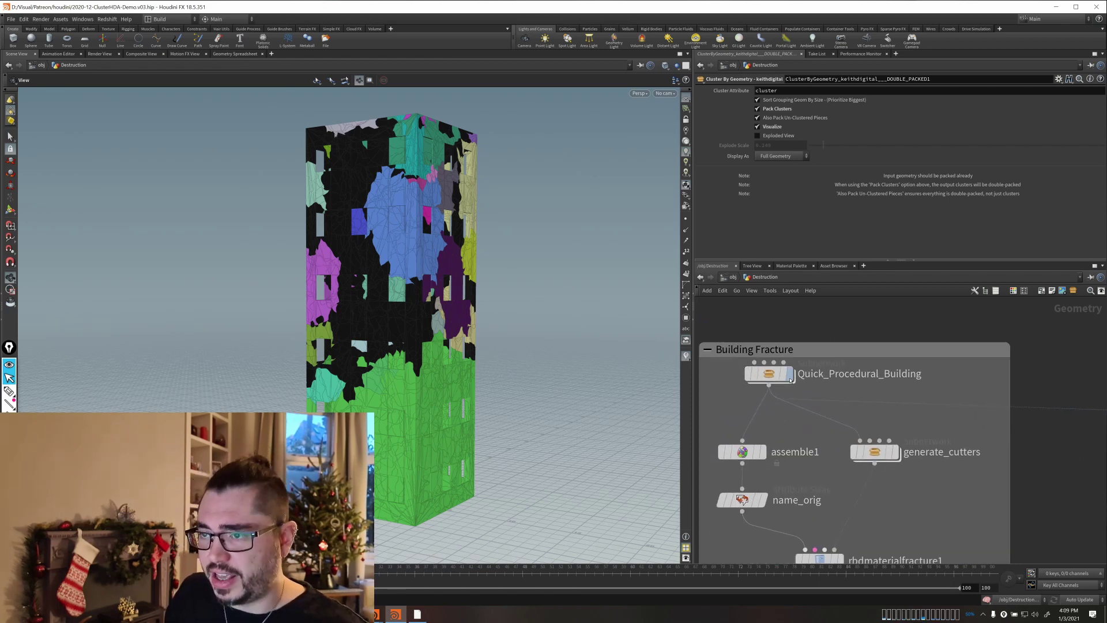
pyautogui.click(789, 374)
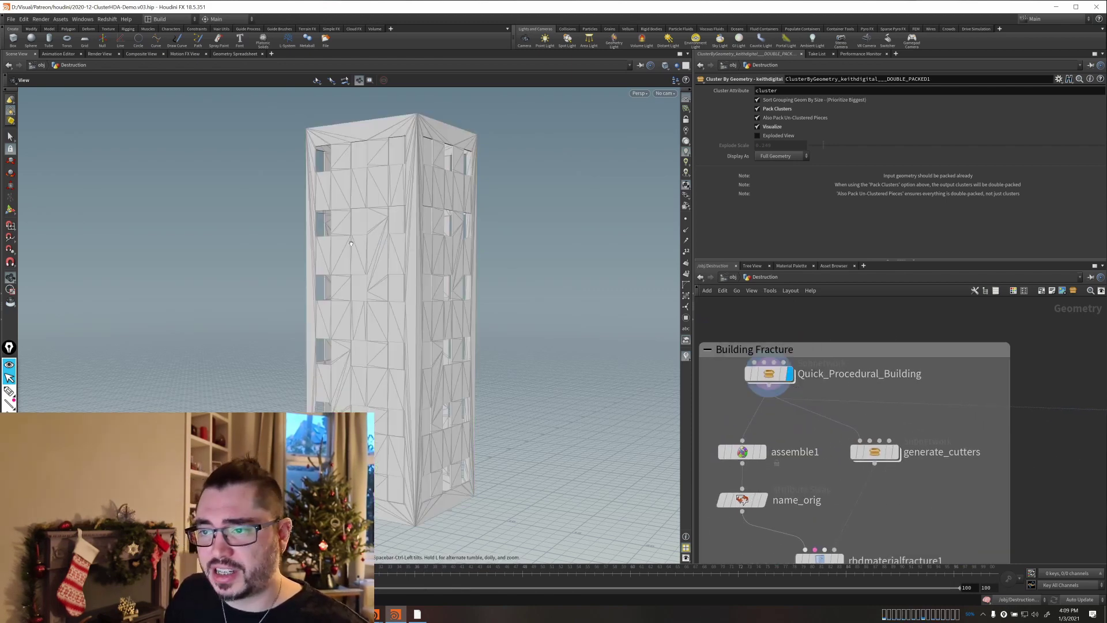
pyautogui.moveTo(302, 234); pyautogui.dragTo(378, 279)
pyautogui.moveTo(377, 279); pyautogui.dragTo(494, 317, button='right')
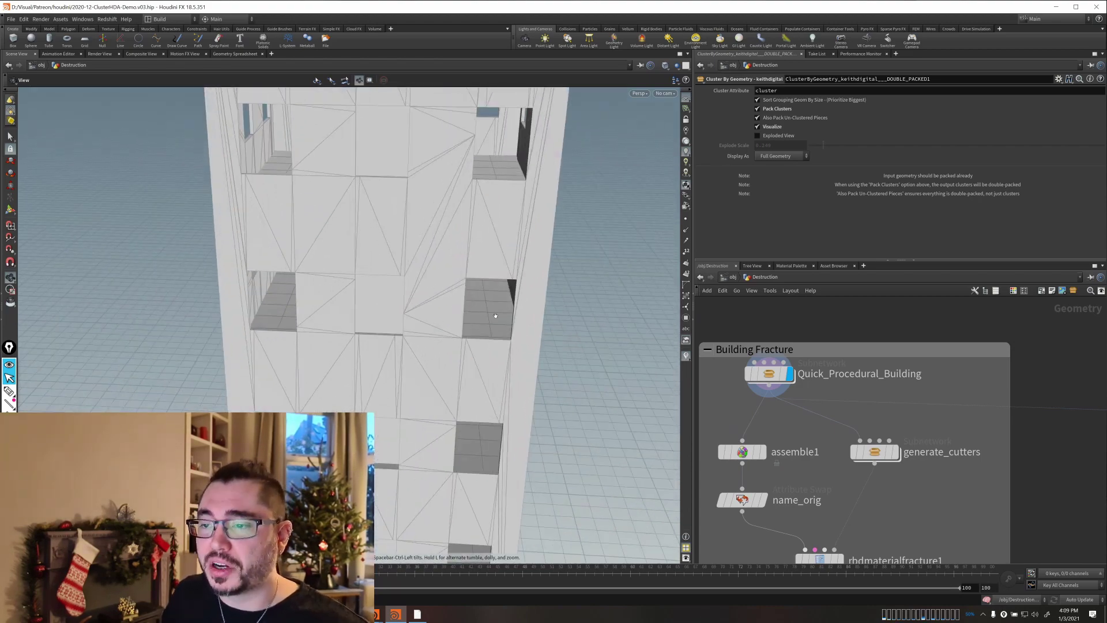
pyautogui.moveTo(494, 317); pyautogui.dragTo(404, 281)
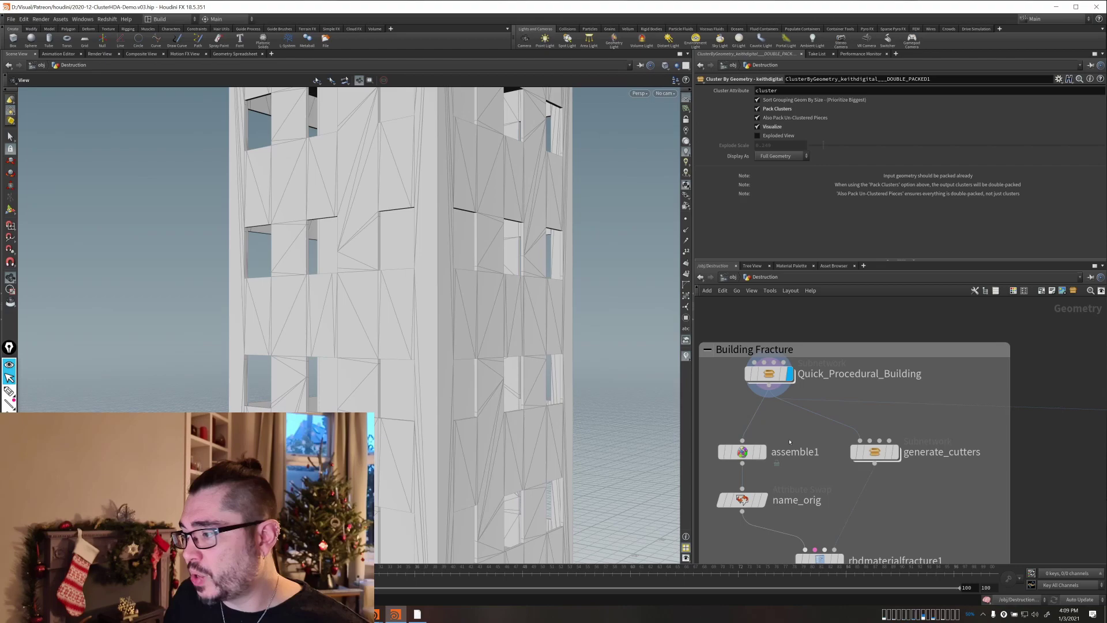
# Display the generate_cutters node and inspect the cutting surfaces around the building.
pyautogui.moveTo(906, 465); pyautogui.dragTo(900, 362, button='middle')
pyautogui.click(890, 349)
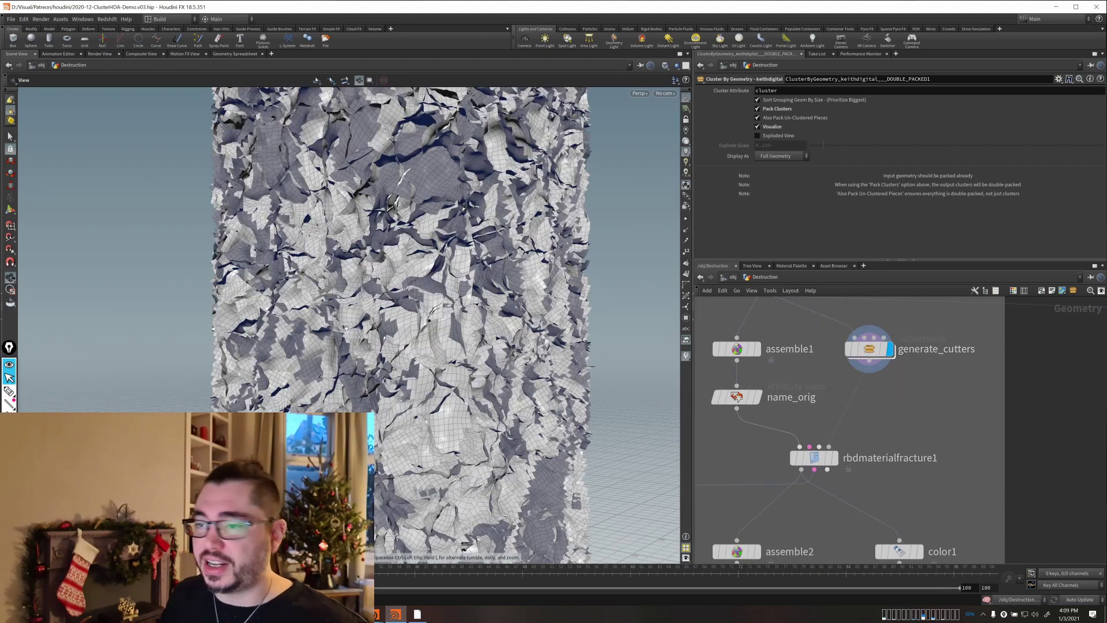
pyautogui.moveTo(494, 340); pyautogui.dragTo(383, 355)
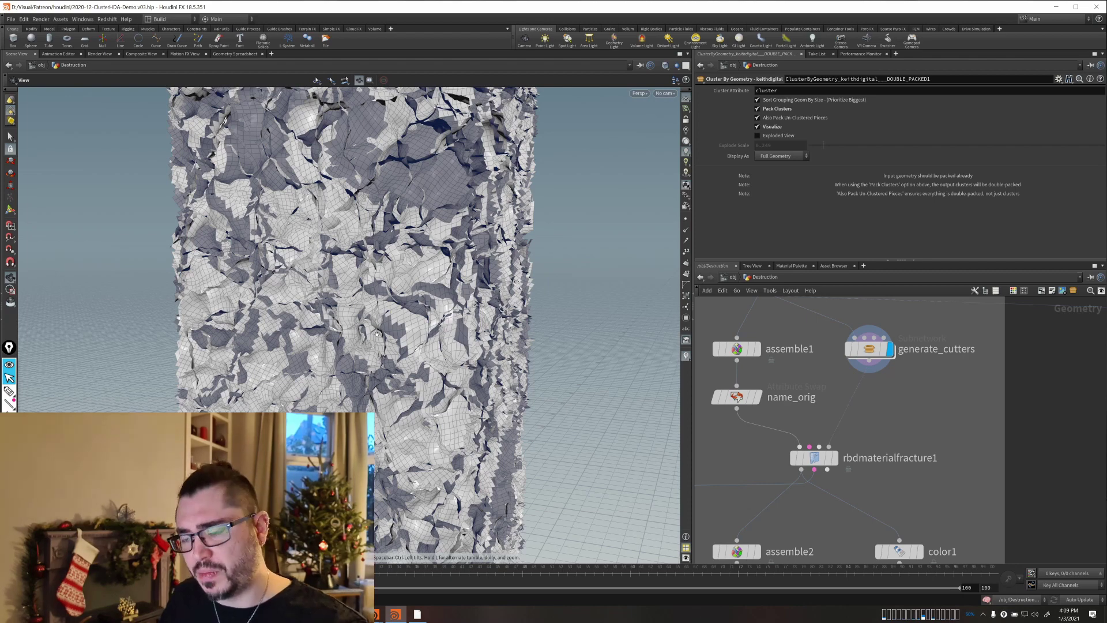
# Select the rbdmaterialfracture1 node and review its material type, piece attribute and cutting geometry settings.
pyautogui.moveTo(745, 434); pyautogui.dragTo(741, 385, button='middle')
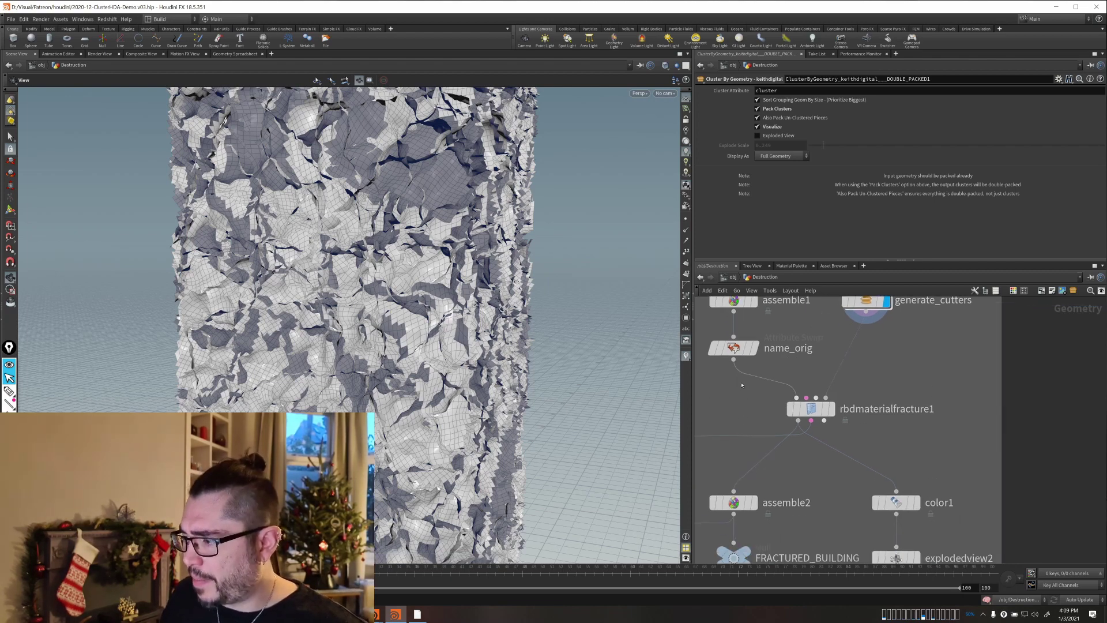
pyautogui.click(810, 409)
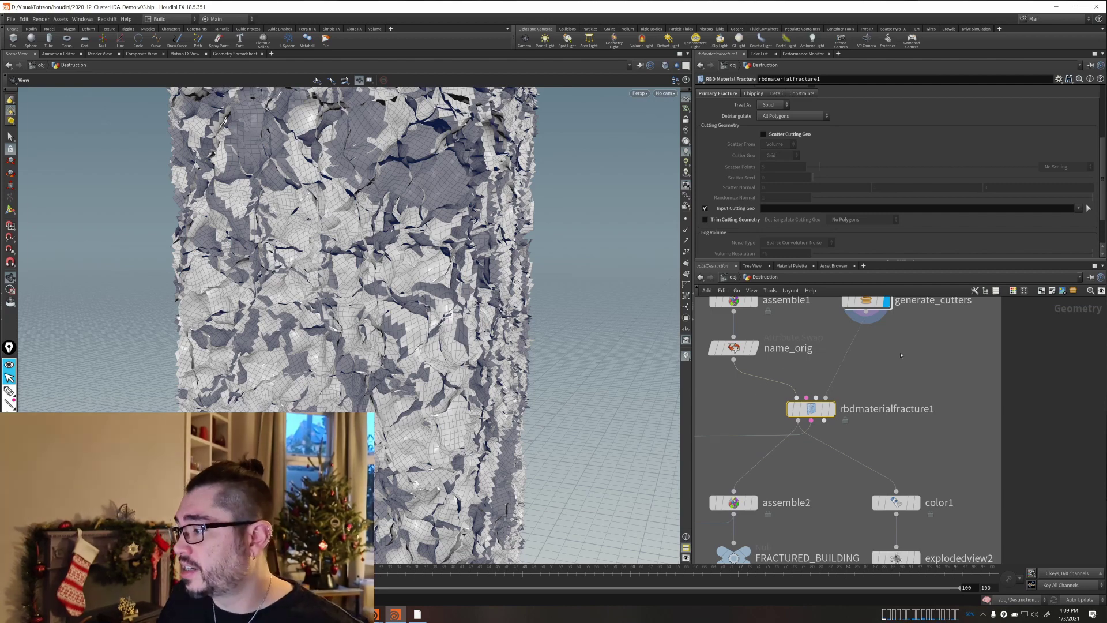
pyautogui.moveTo(900, 355); pyautogui.dragTo(898, 402, button='middle')
pyautogui.scroll(5, 746, 205)
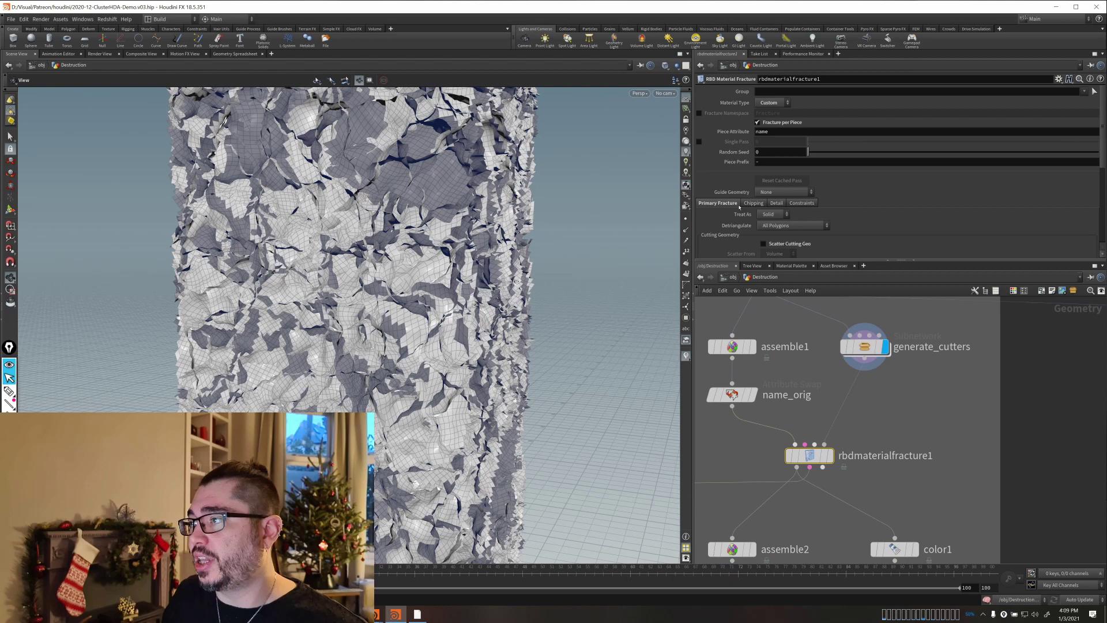
pyautogui.click(772, 103)
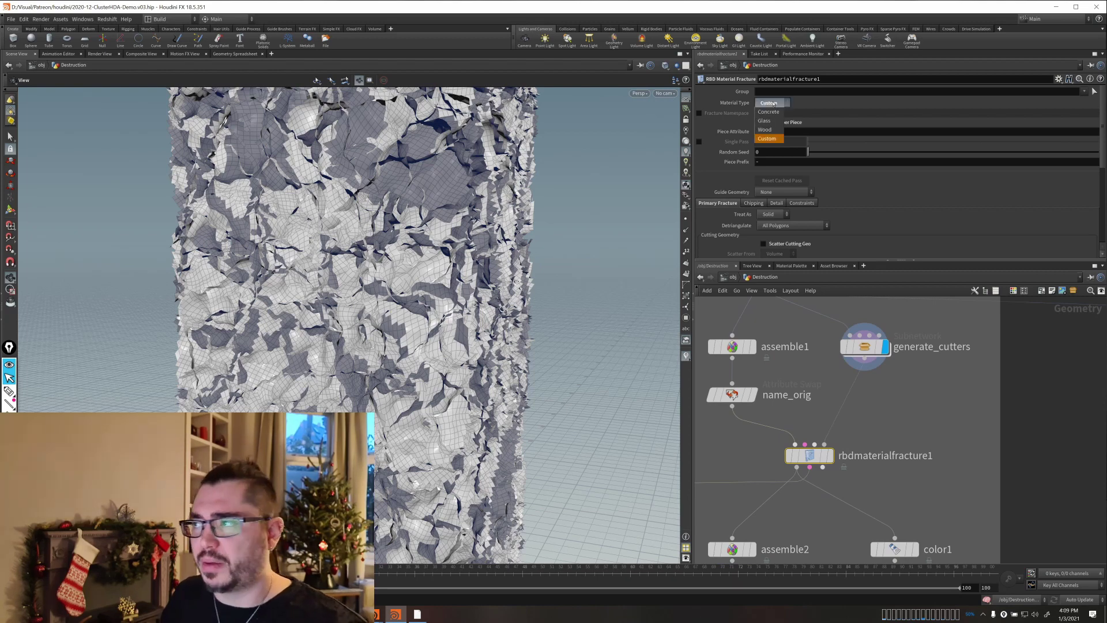
pyautogui.click(789, 102)
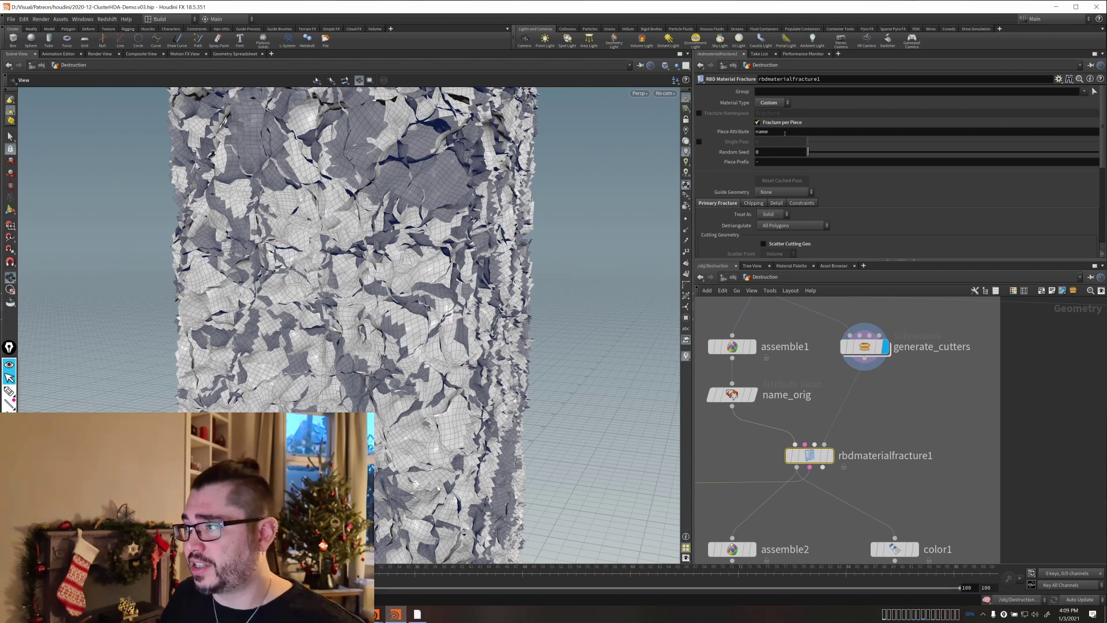
pyautogui.scroll(-2, 790, 218)
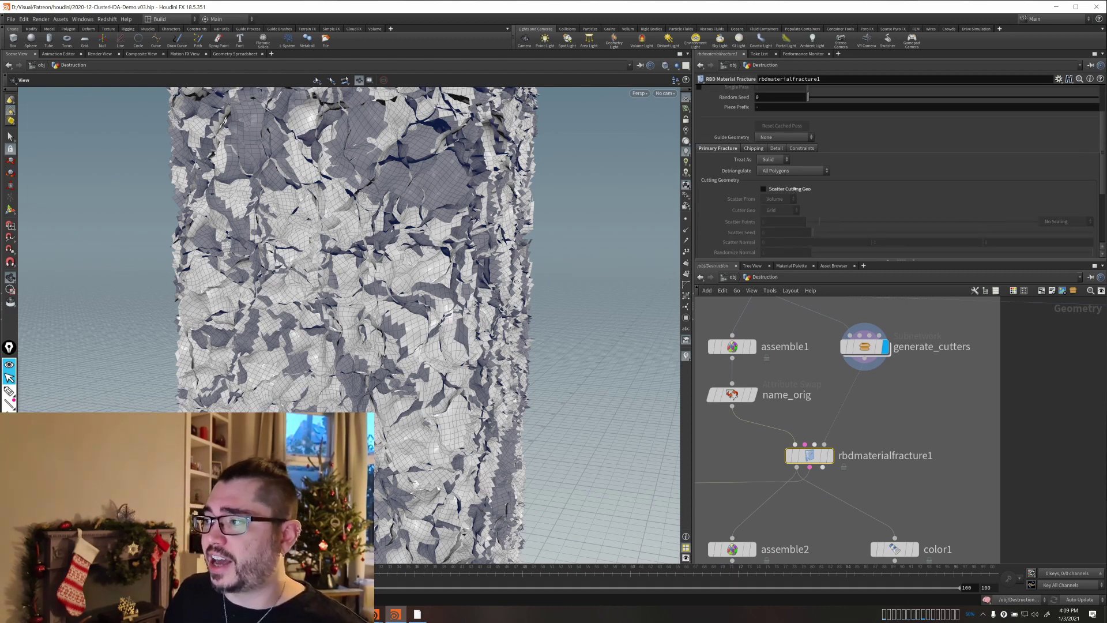
pyautogui.scroll(-3, 785, 191)
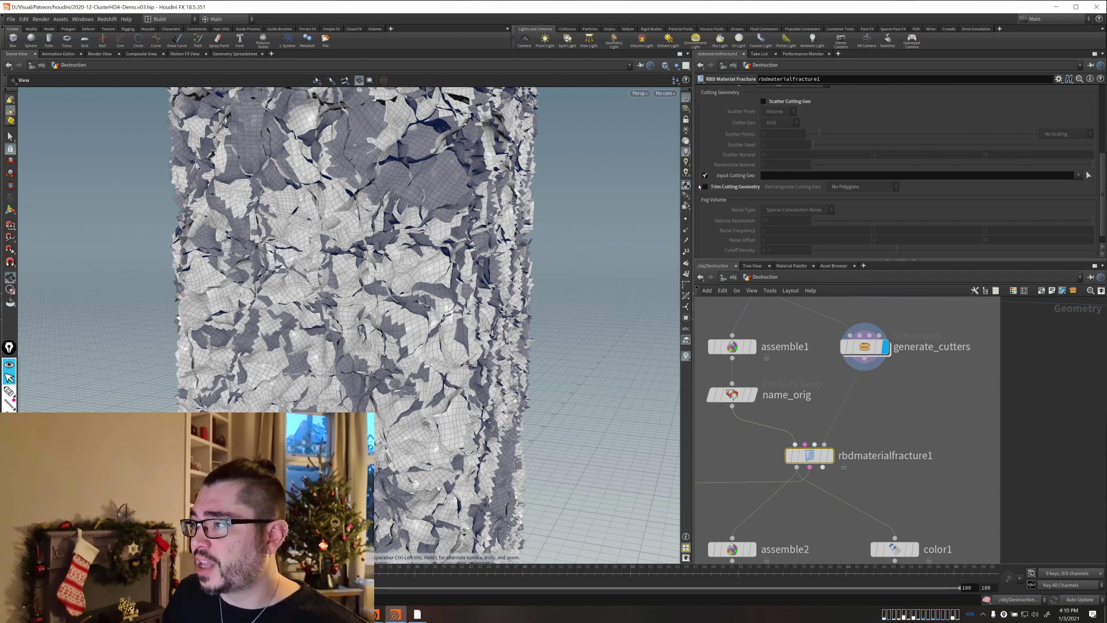
pyautogui.moveTo(934, 406); pyautogui.dragTo(932, 411, button='middle')
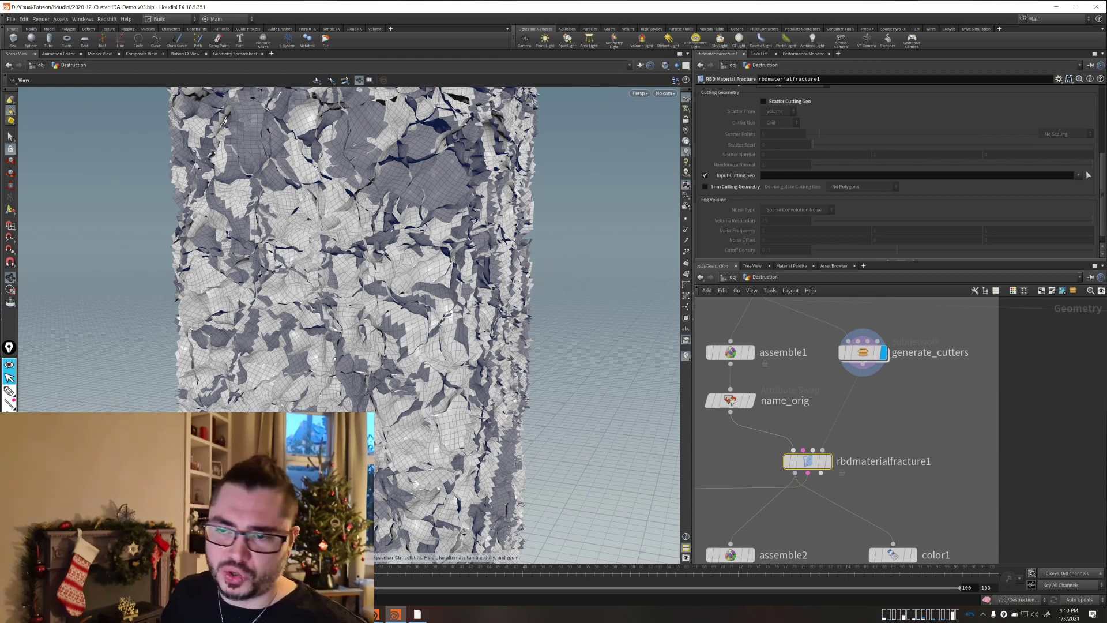
# Display the explodedview2 node below color1 and inspect the coloured, exploded fracture pieces of the building.
pyautogui.moveTo(335, 358); pyautogui.dragTo(337, 286)
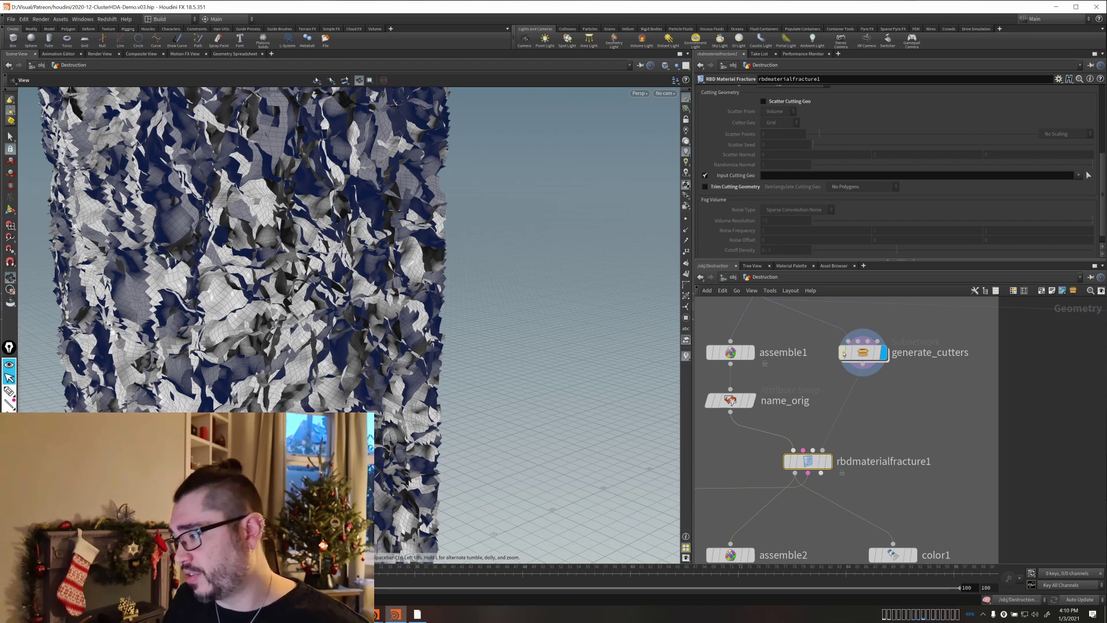
pyautogui.moveTo(929, 486); pyautogui.dragTo(907, 333, button='middle')
pyautogui.moveTo(804, 428); pyautogui.dragTo(804, 433, button='middle')
pyautogui.moveTo(240, 290); pyautogui.dragTo(169, 301)
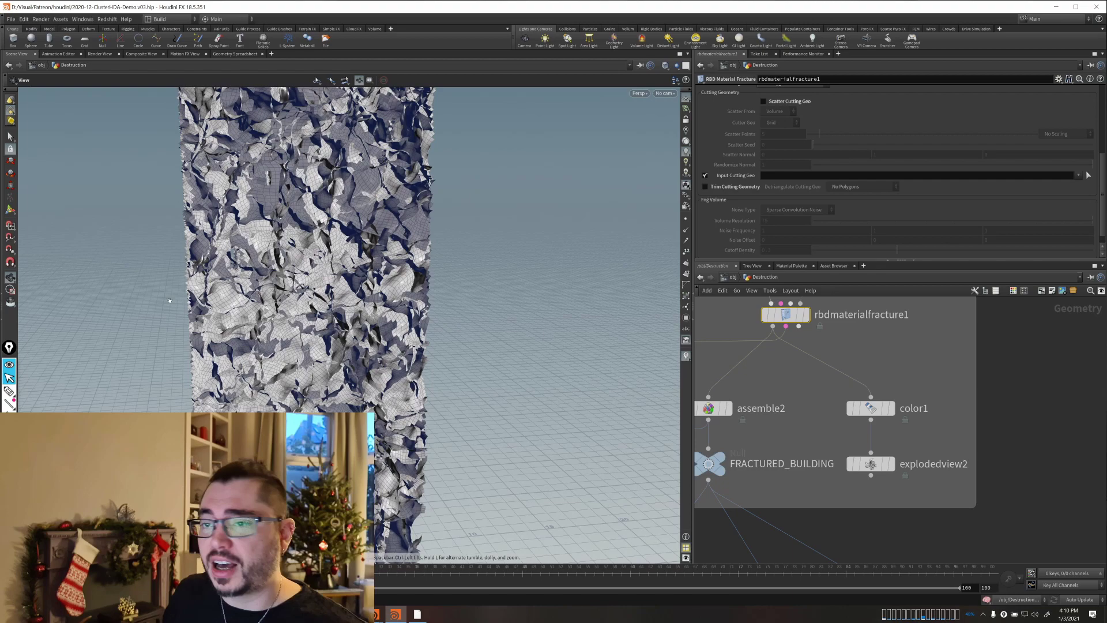
pyautogui.click(893, 464)
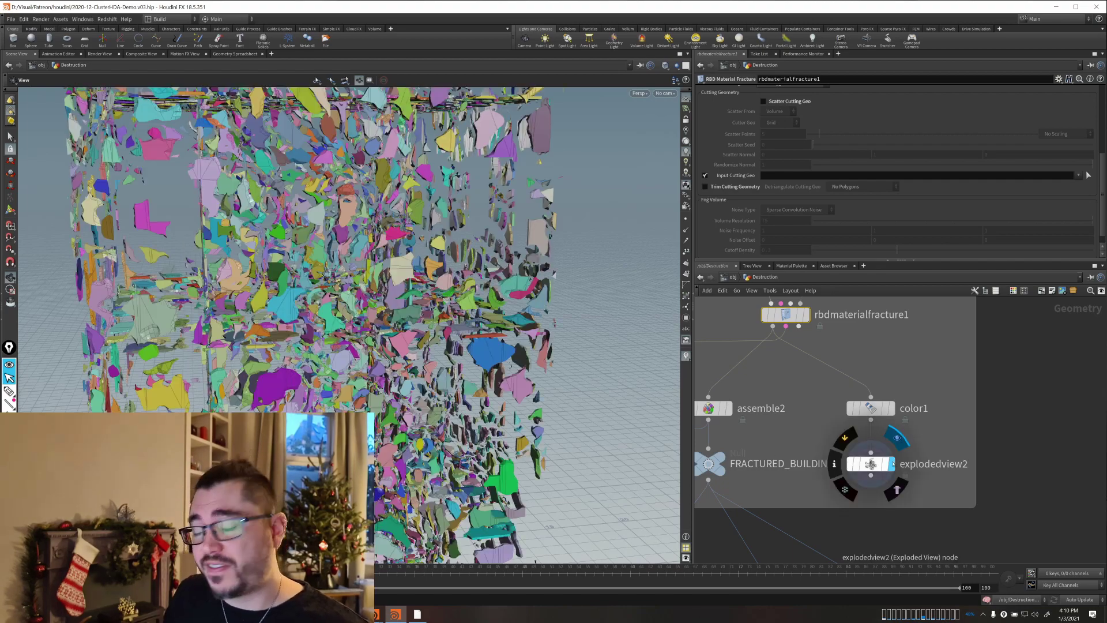
pyautogui.moveTo(551, 288); pyautogui.dragTo(343, 294, button='right')
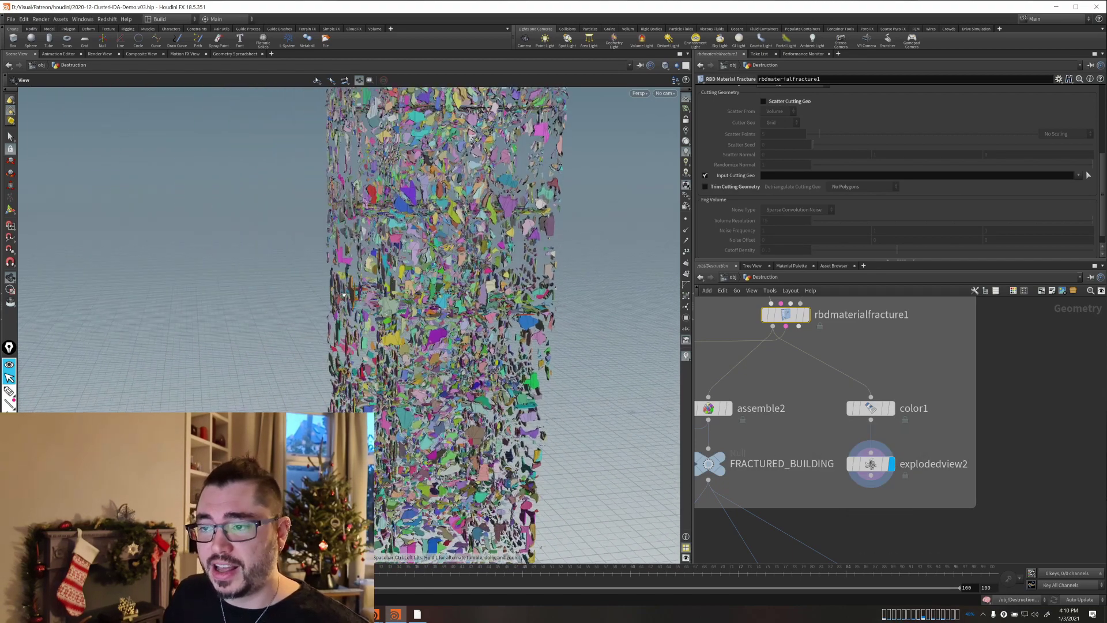
pyautogui.moveTo(344, 295); pyautogui.dragTo(343, 341)
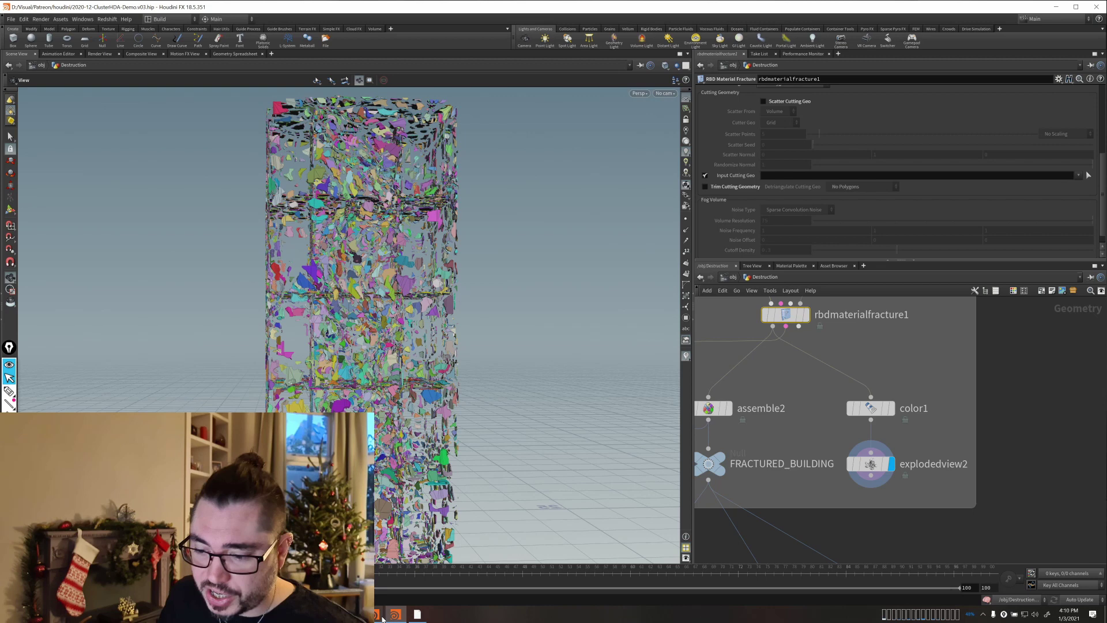
# Bring the MPlay destruction flipbook up again to review the debris, and return to Houdini.
pyautogui.moveTo(382, 616)
pyautogui.click(415, 573)
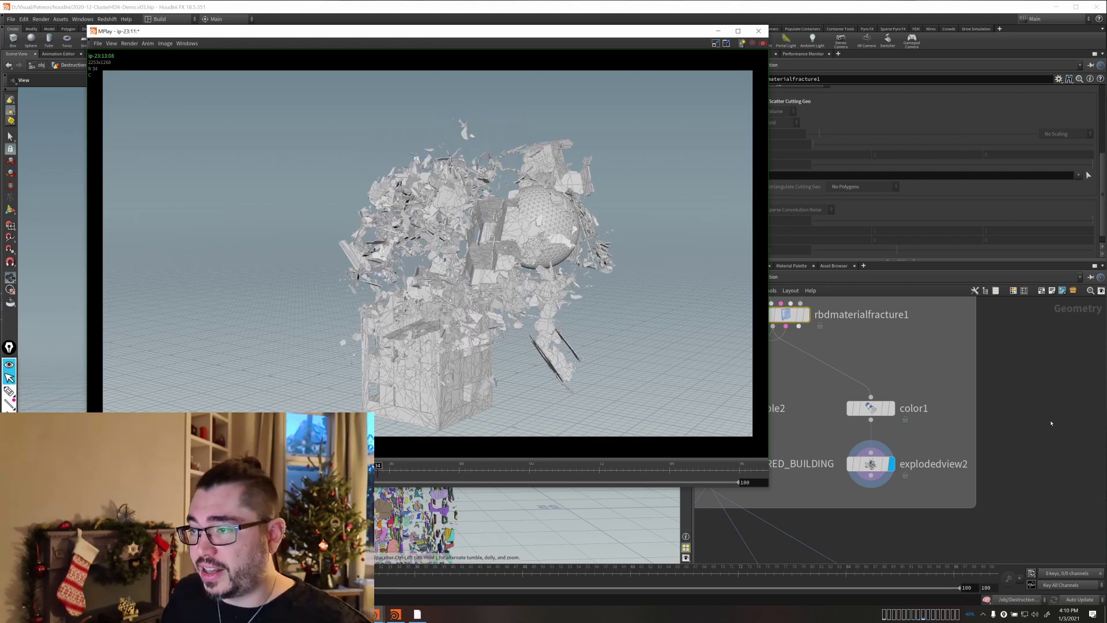
pyautogui.click(1059, 457)
# Examine the nodes in the Geometry For Clustering HDA network box and their connections to the clustering nodes.
pyautogui.moveTo(1025, 459); pyautogui.dragTo(860, 283, button='middle')
pyautogui.scroll(-3, 823, 400)
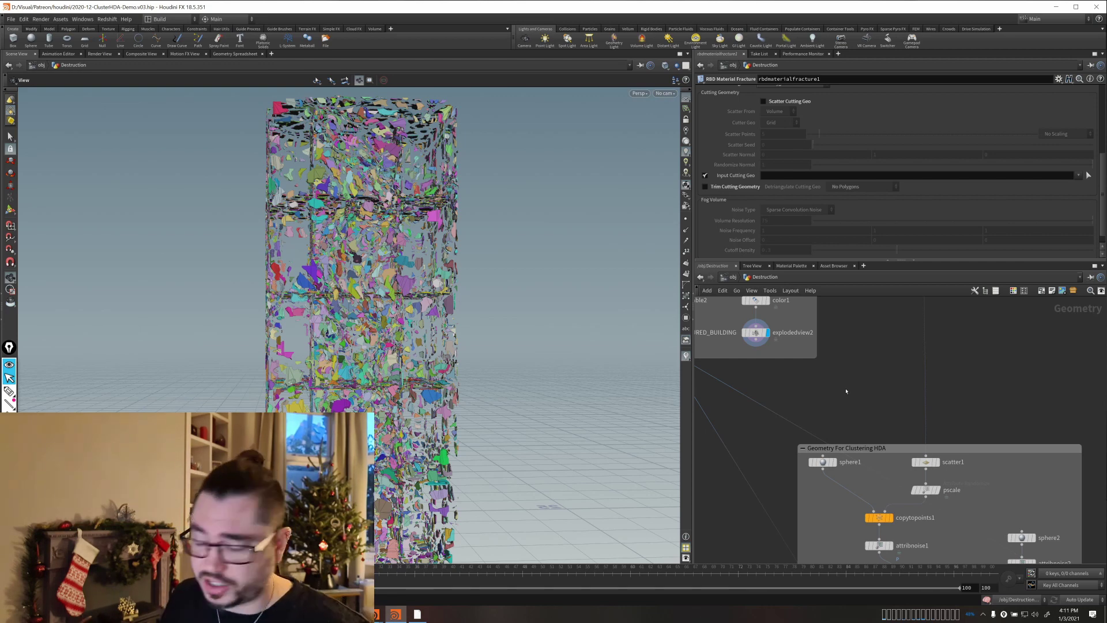
pyautogui.moveTo(935, 398); pyautogui.dragTo(928, 321, button='middle')
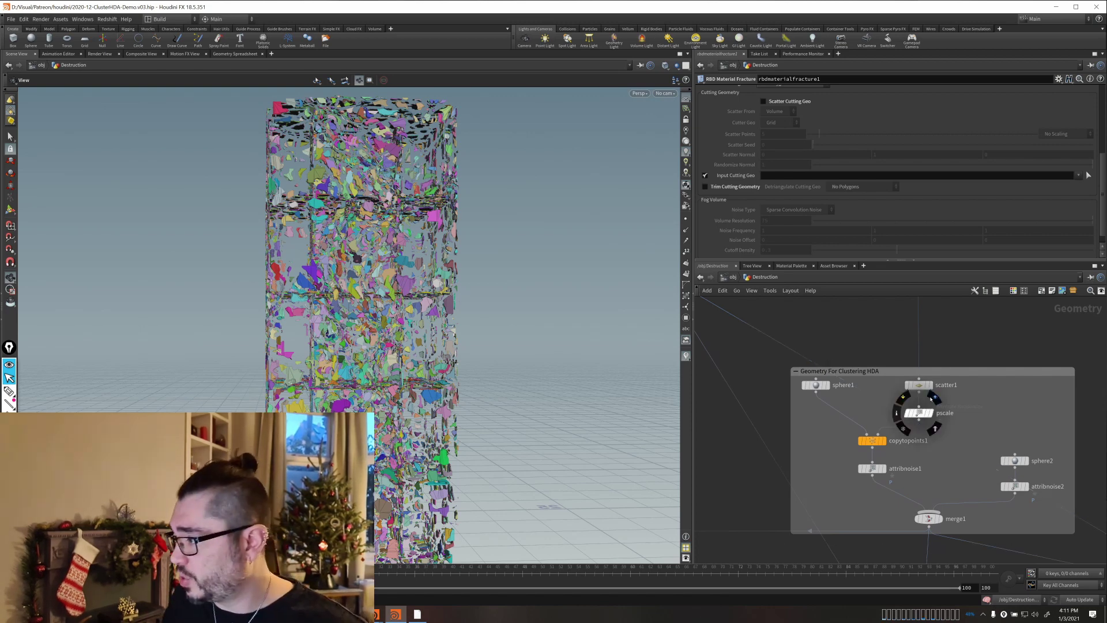
pyautogui.moveTo(927, 485); pyautogui.dragTo(941, 358, button='middle')
pyautogui.scroll(-4, 865, 445)
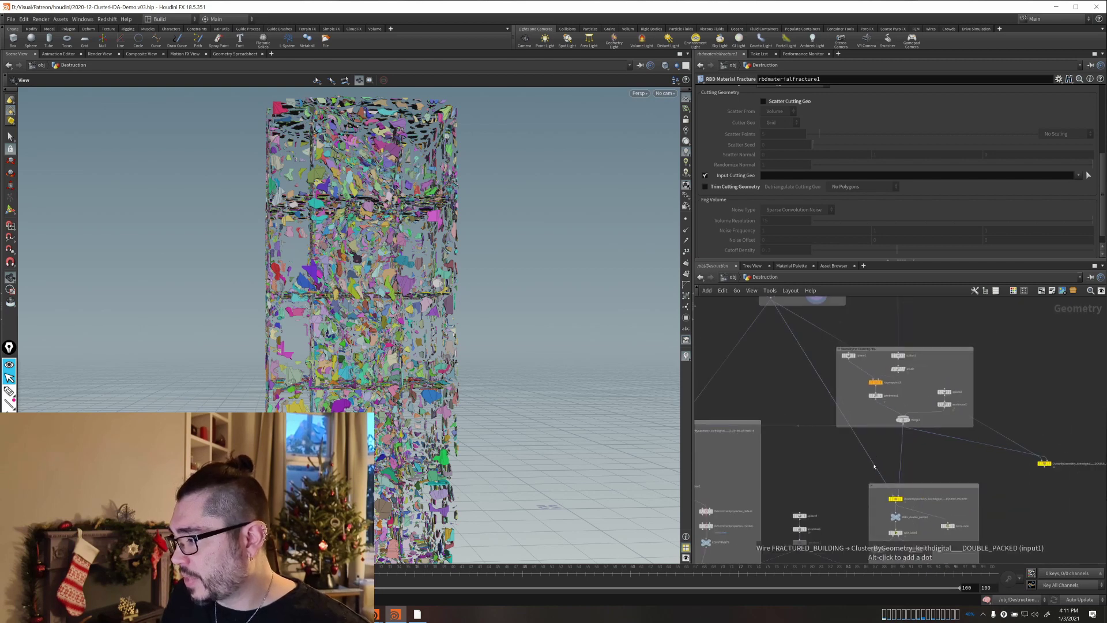
pyautogui.scroll(3, 905, 475)
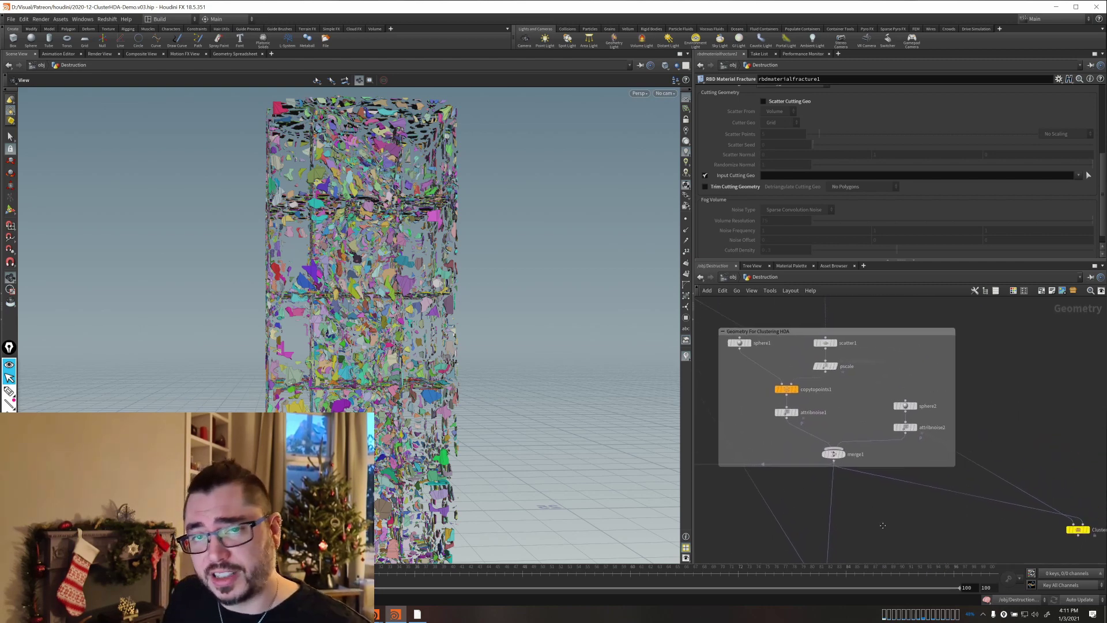
pyautogui.scroll(4, 938, 527)
pyautogui.moveTo(939, 527); pyautogui.dragTo(969, 486, button='middle')
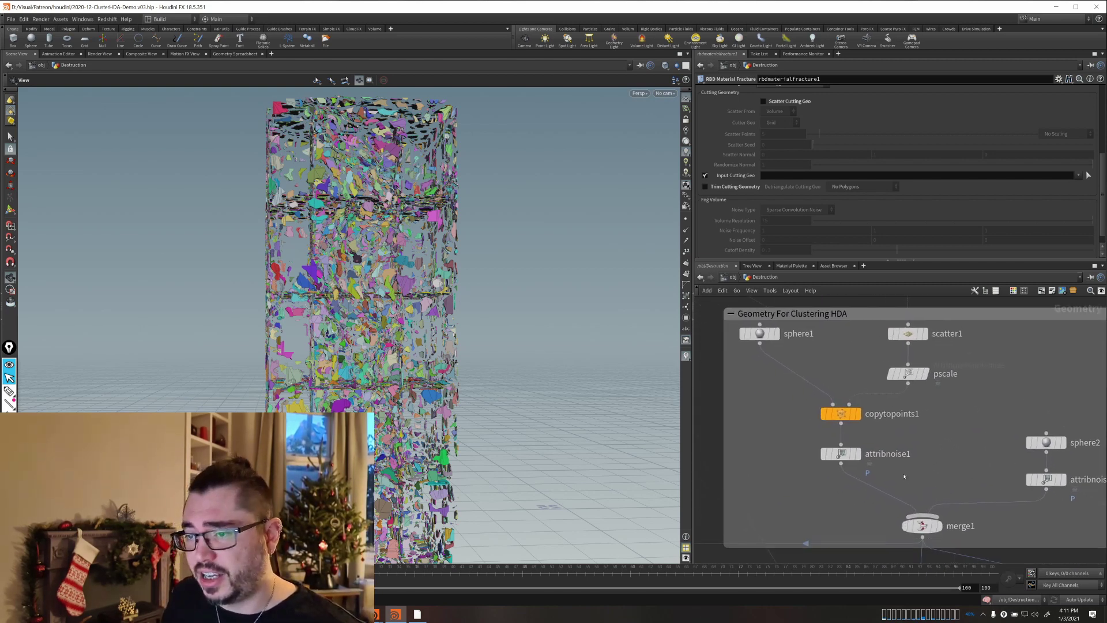
# Display the FRACTURED_BUILDING node's output and return to the Geometry For Clustering HDA network box.
pyautogui.moveTo(751, 420); pyautogui.dragTo(912, 586, button='middle')
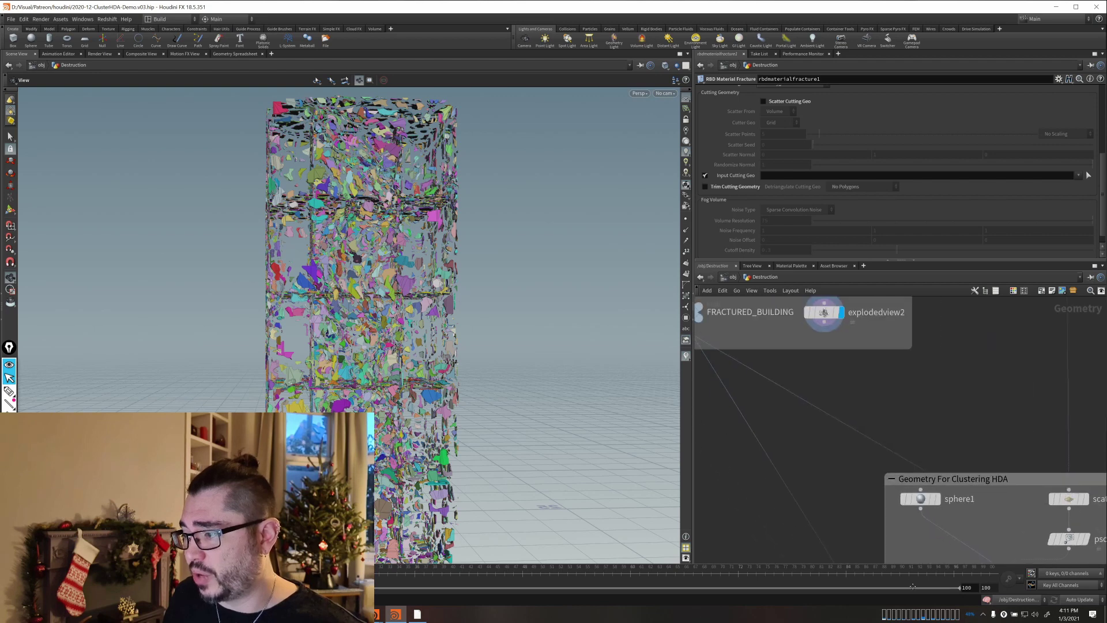
pyautogui.click(705, 313)
pyautogui.moveTo(877, 486); pyautogui.dragTo(813, 336, button='middle')
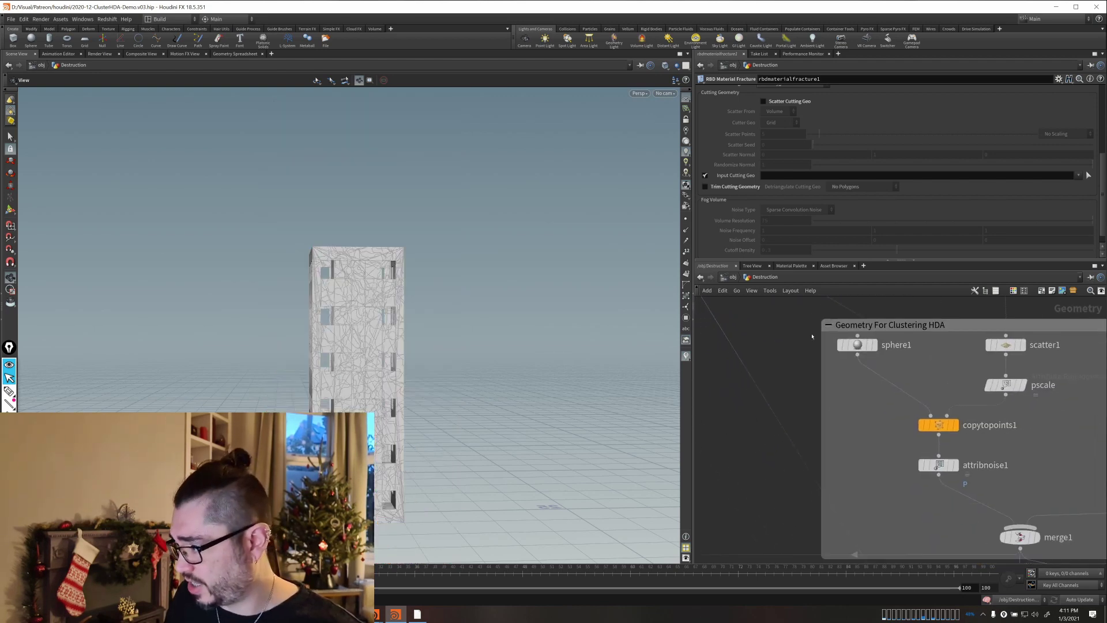
# Show the copytopoints1 spheres as a template wireframe over the fractured building.
pyautogui.scroll(2, 919, 448)
pyautogui.scroll(1, 255, 384)
pyautogui.scroll(3, 255, 384)
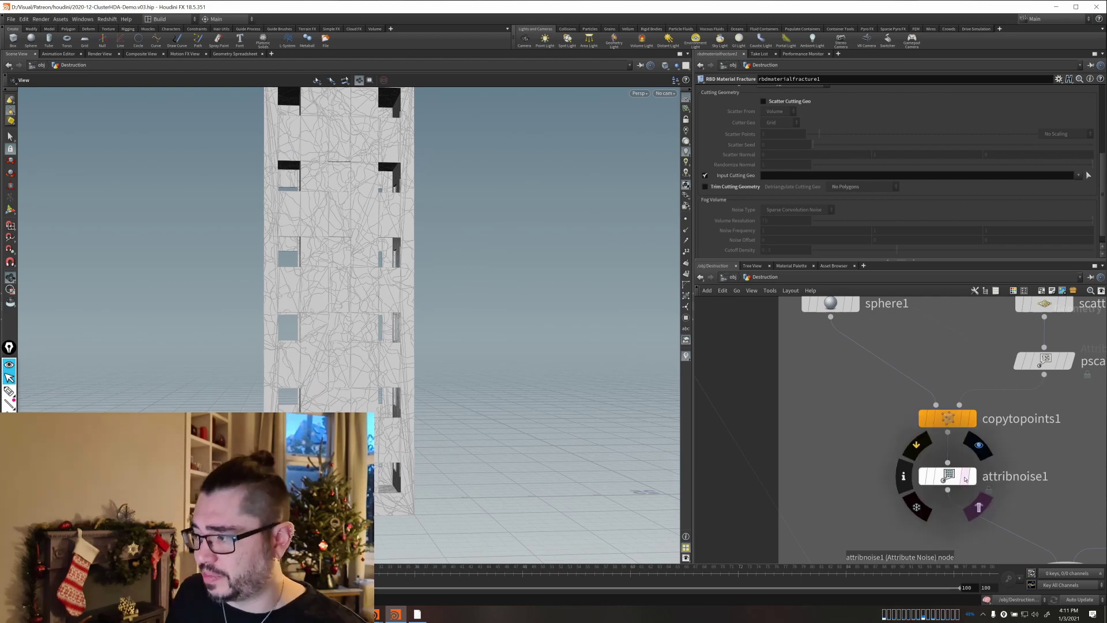
pyautogui.click(970, 418)
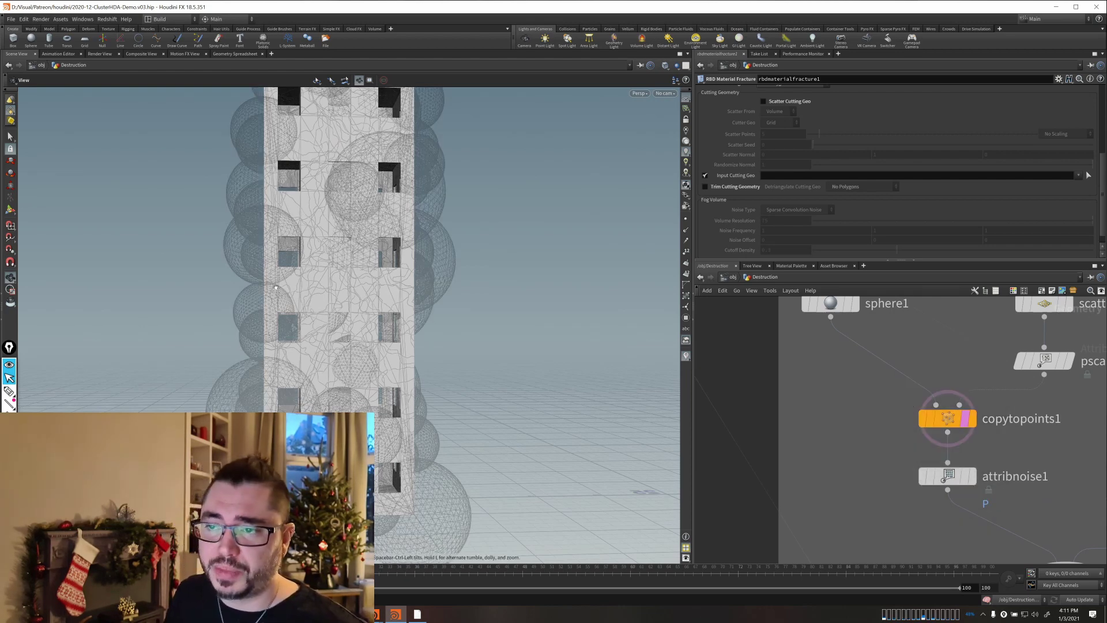
# Template attribnoise1 over the fractured building and inspect the noise-distorted spheres from several sides.
pyautogui.click(964, 476)
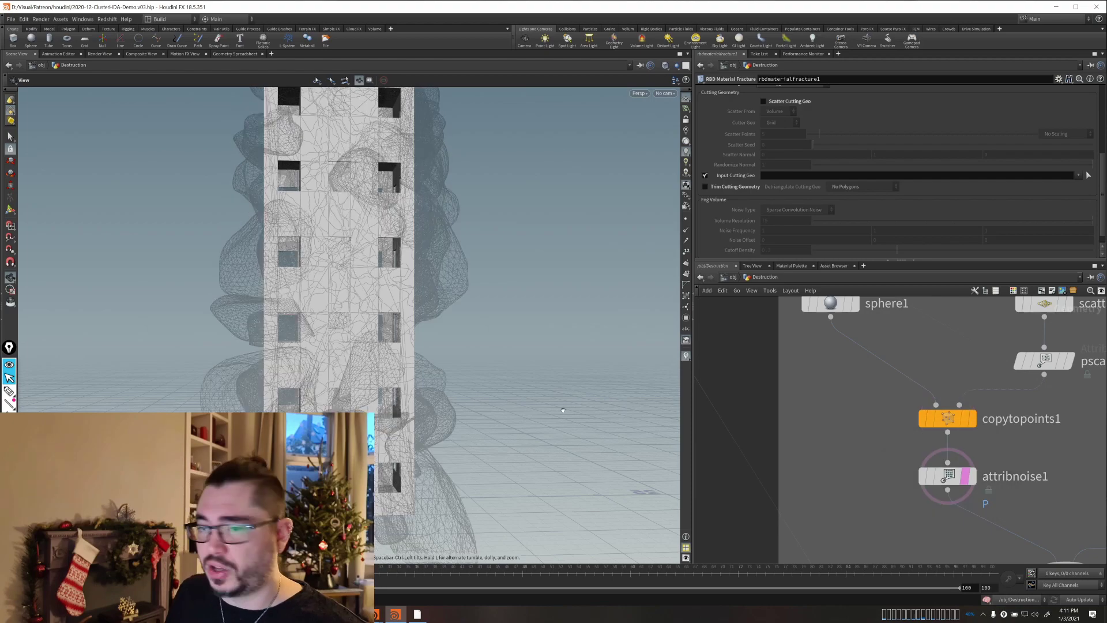
pyautogui.moveTo(330, 335); pyautogui.dragTo(501, 381)
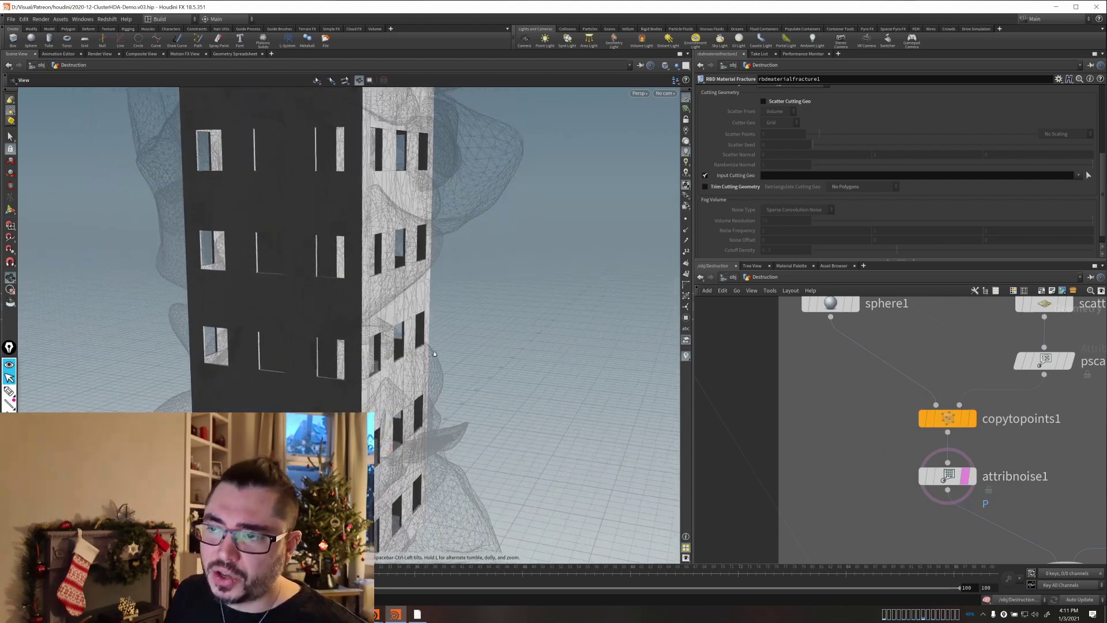
pyautogui.moveTo(435, 354); pyautogui.dragTo(298, 374)
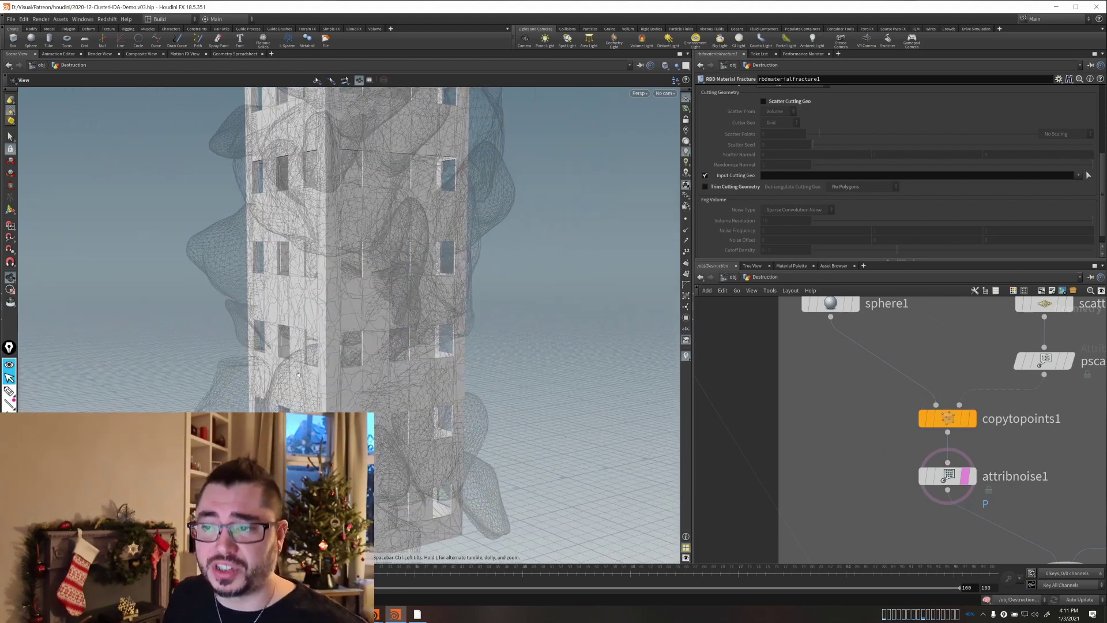
pyautogui.moveTo(298, 374); pyautogui.dragTo(294, 409, button='middle')
pyautogui.moveTo(294, 410); pyautogui.dragTo(346, 398)
pyautogui.moveTo(346, 398); pyautogui.dragTo(363, 404, button='right')
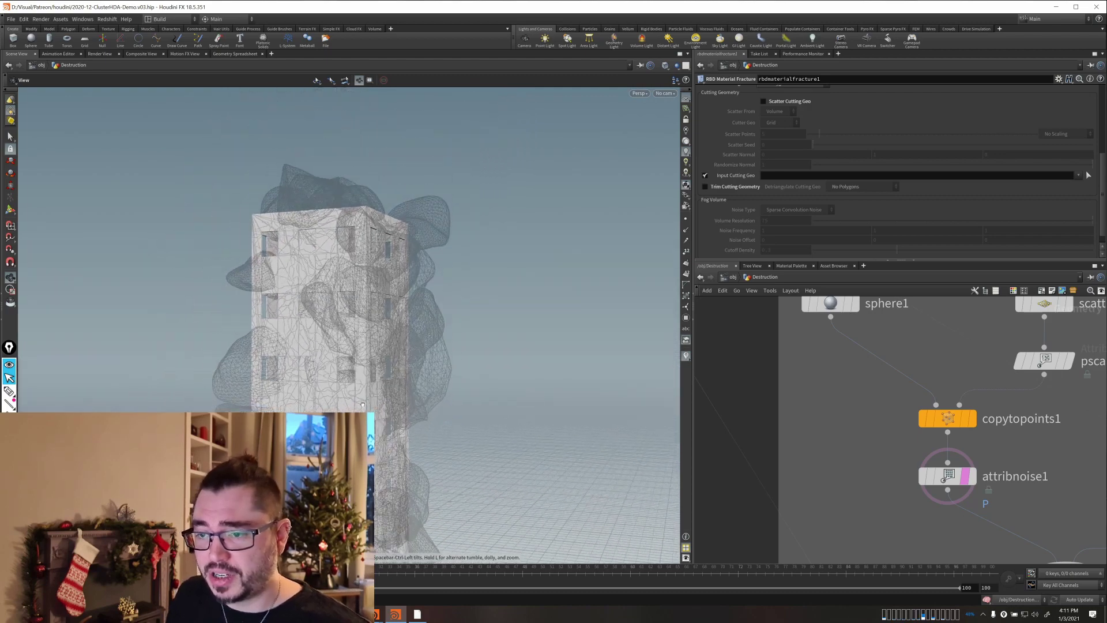
pyautogui.moveTo(362, 404); pyautogui.dragTo(448, 360)
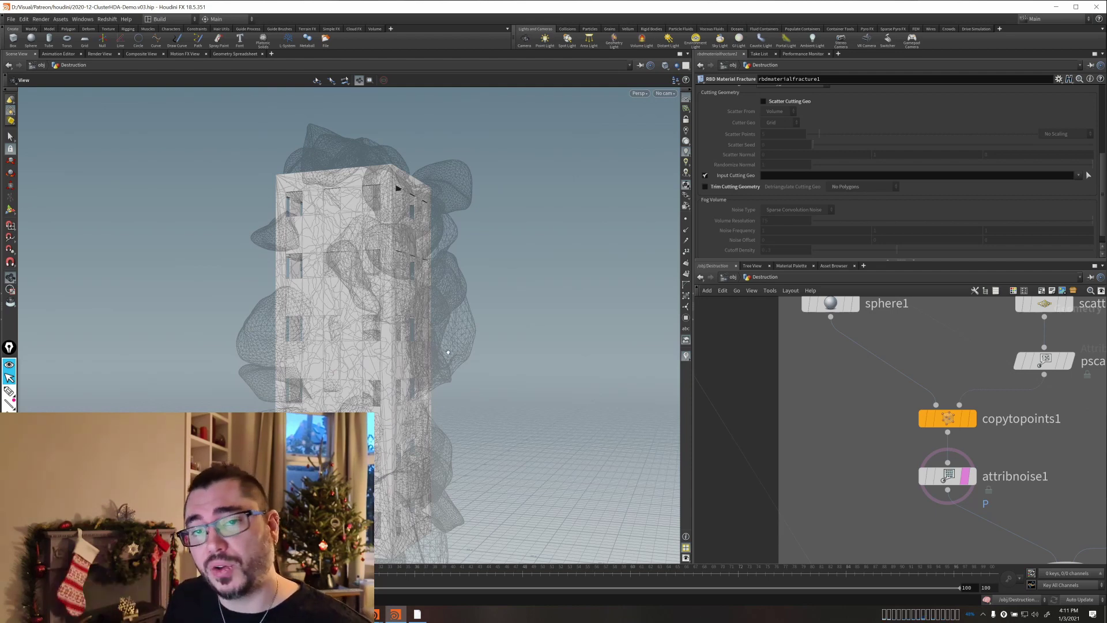
# Template sphere2 and its noise-distorted version from attribnoise2 around the building's base to compare the two shapes.
pyautogui.moveTo(937, 561); pyautogui.dragTo(767, 394, button='middle')
pyautogui.scroll(-3, 767, 395)
pyautogui.moveTo(957, 400); pyautogui.dragTo(900, 450, button='middle')
pyautogui.scroll(3, 909, 425)
pyautogui.click(899, 350)
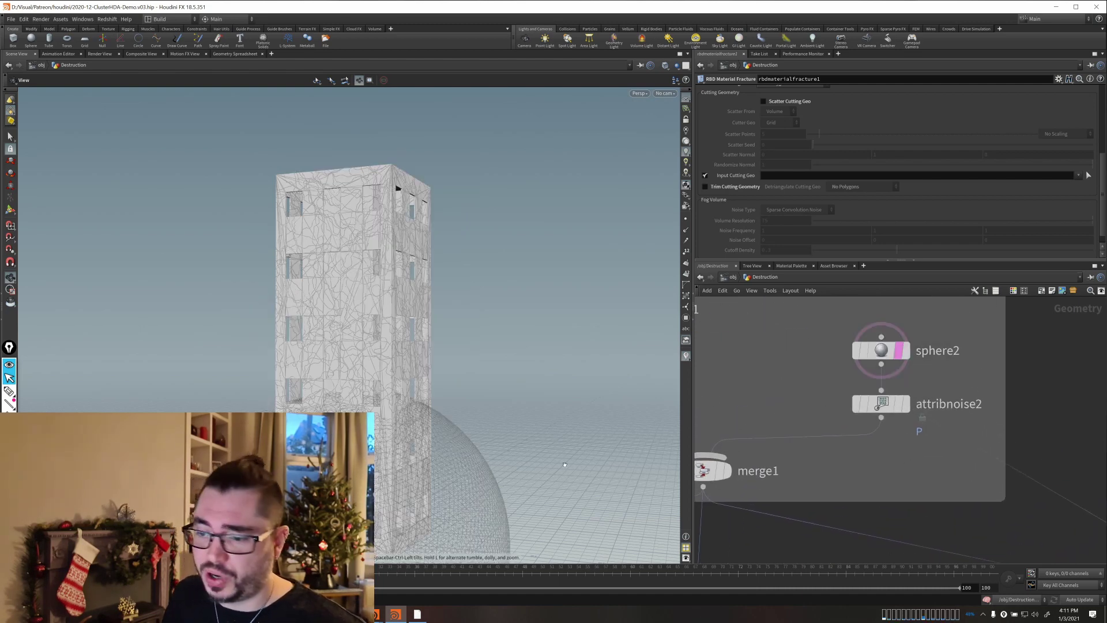
pyautogui.scroll(3, 489, 362)
pyautogui.moveTo(489, 362); pyautogui.dragTo(488, 377, button='middle')
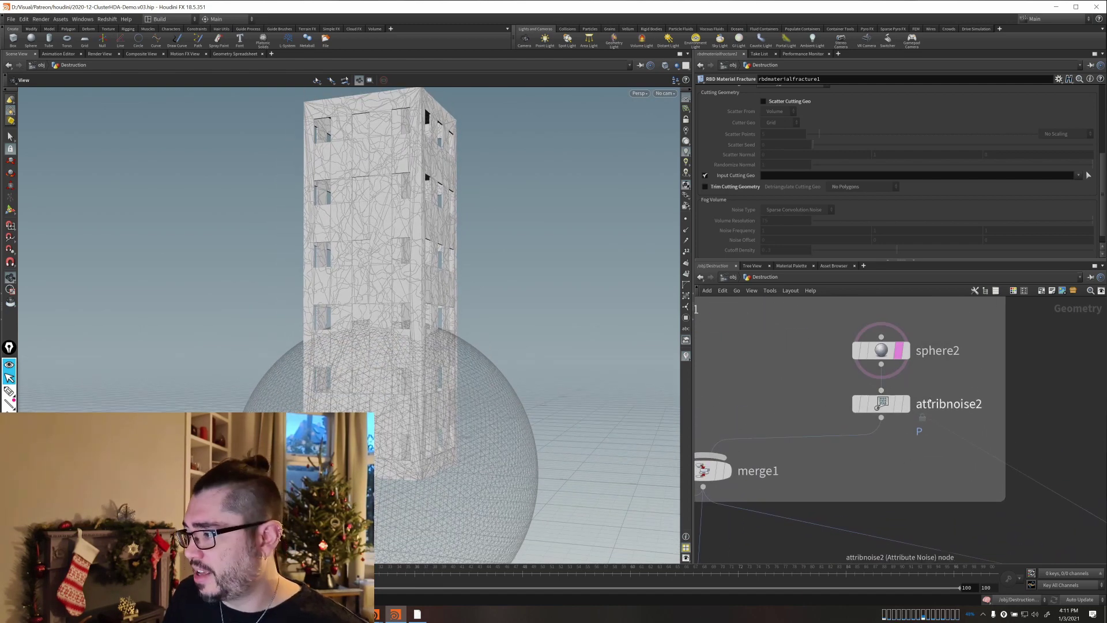
pyautogui.click(899, 403)
pyautogui.moveTo(461, 299); pyautogui.dragTo(385, 323)
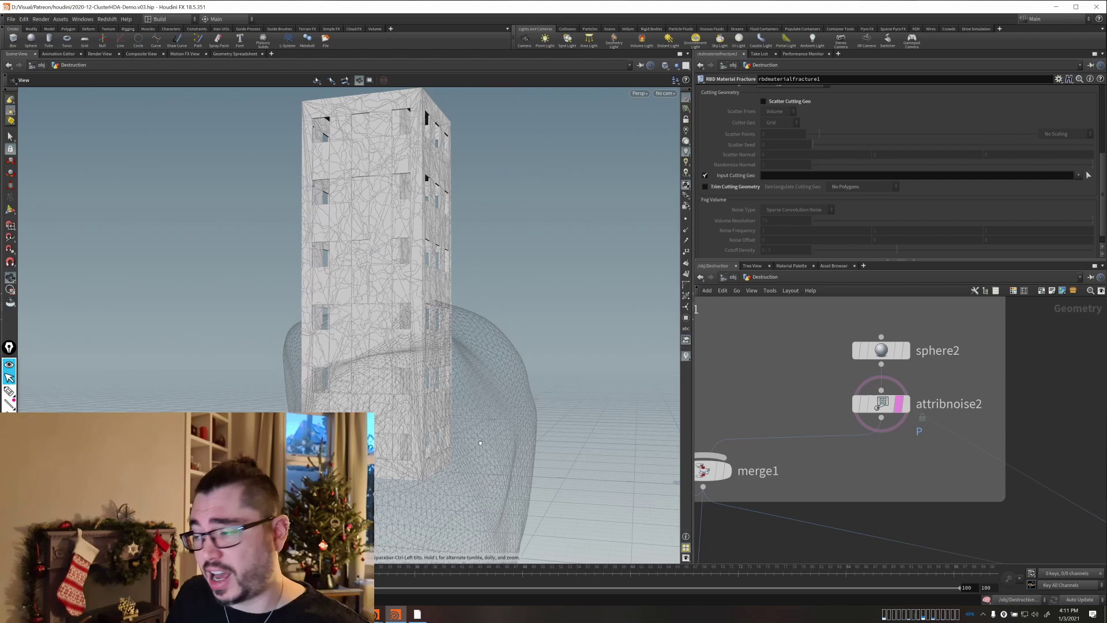
# Template merge1 over the building and inspect the combined clustering geometry around its walls.
pyautogui.moveTo(728, 479); pyautogui.dragTo(828, 427, button='middle')
pyautogui.click(844, 449)
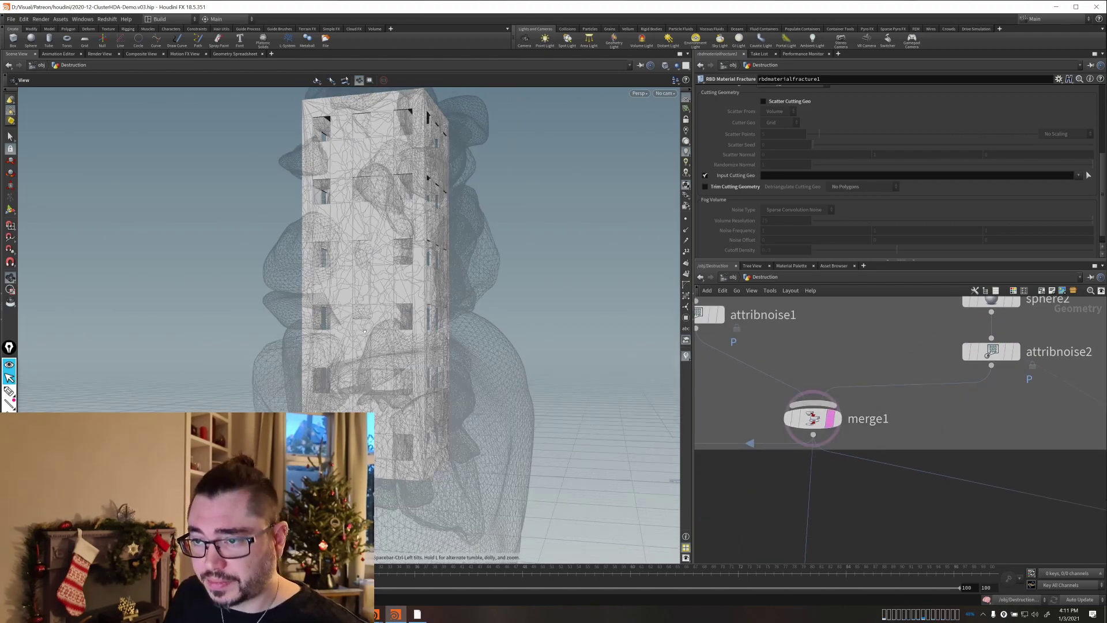
pyautogui.moveTo(409, 283); pyautogui.dragTo(403, 340)
pyautogui.moveTo(404, 340); pyautogui.dragTo(480, 317, button='right')
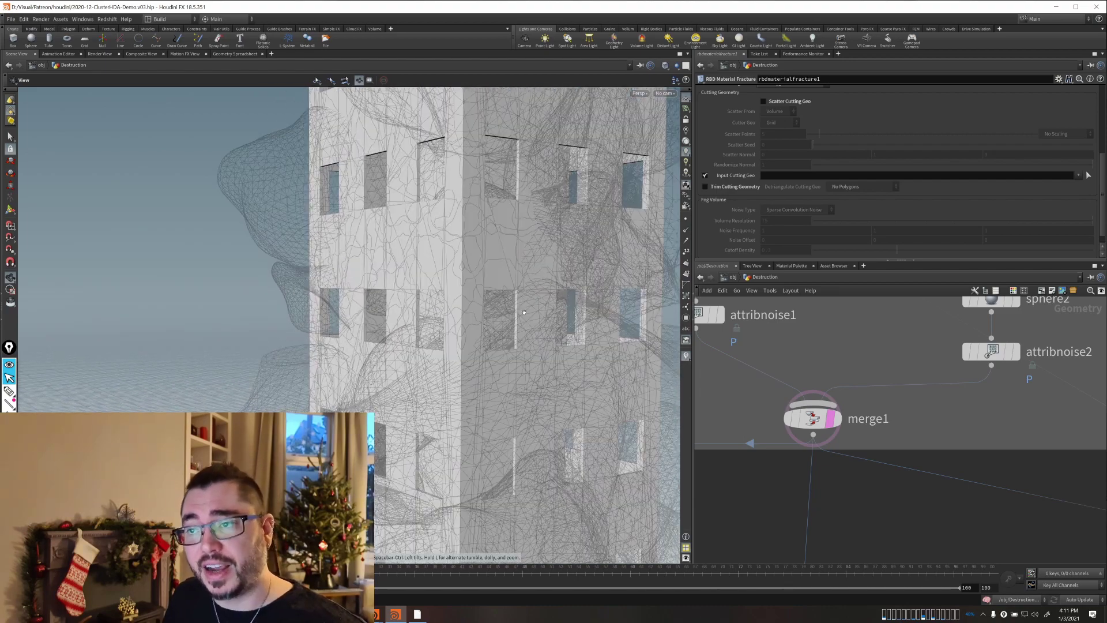
pyautogui.moveTo(481, 317); pyautogui.dragTo(420, 371, button='middle')
pyautogui.moveTo(420, 370); pyautogui.dragTo(453, 331)
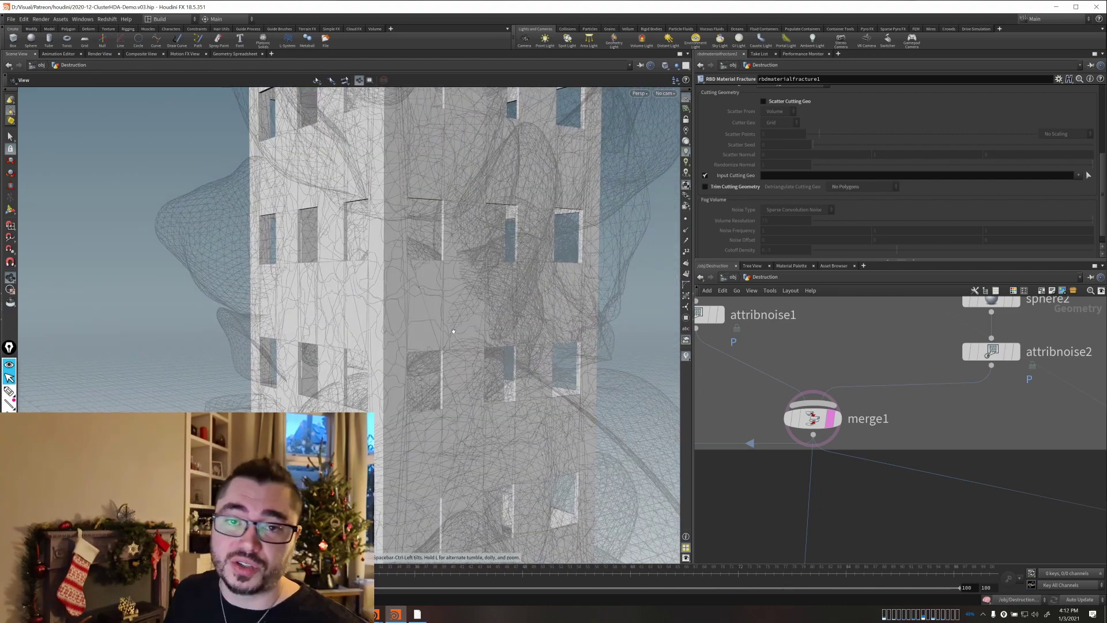
pyautogui.moveTo(468, 292); pyautogui.dragTo(516, 274)
# Display the output of the ClusterByGeometry DOUBLE_PACKED1 node and show its parameters.
pyautogui.scroll(-4, 909, 444)
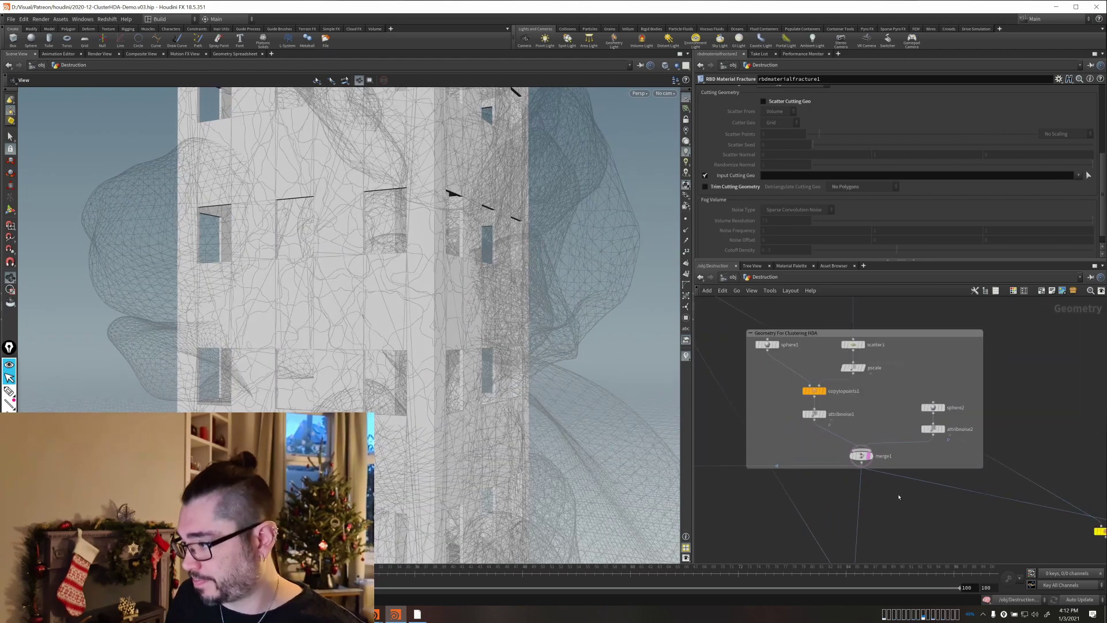
pyautogui.press('f')
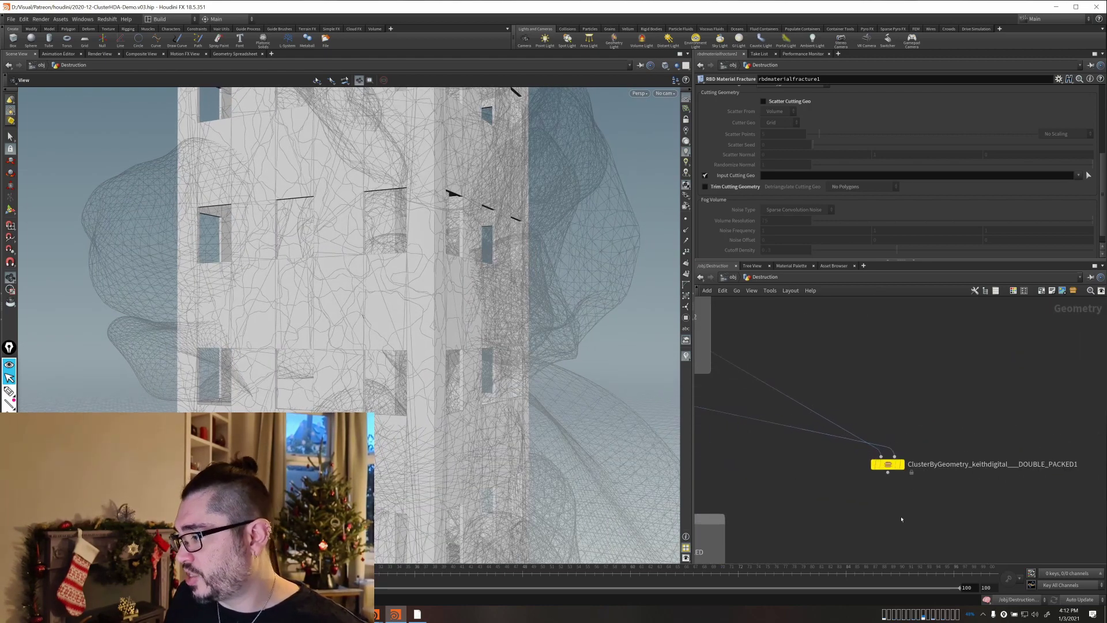
pyautogui.moveTo(901, 519); pyautogui.dragTo(781, 480, button='middle')
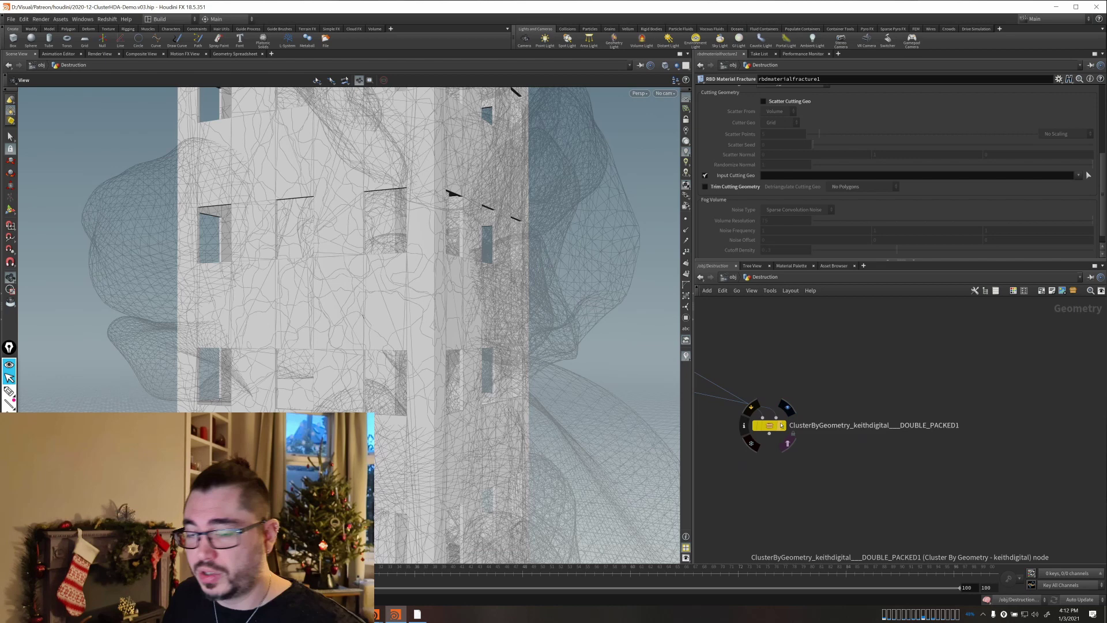
pyautogui.click(783, 426)
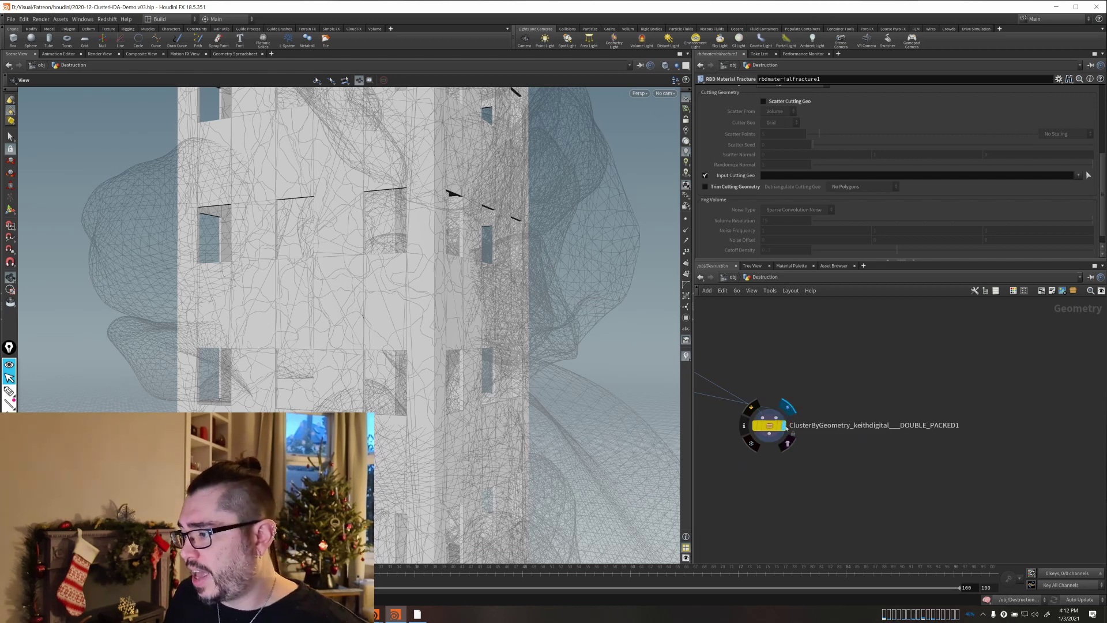
pyautogui.moveTo(733, 495); pyautogui.dragTo(826, 375)
pyautogui.moveTo(826, 375); pyautogui.dragTo(833, 420, button='middle')
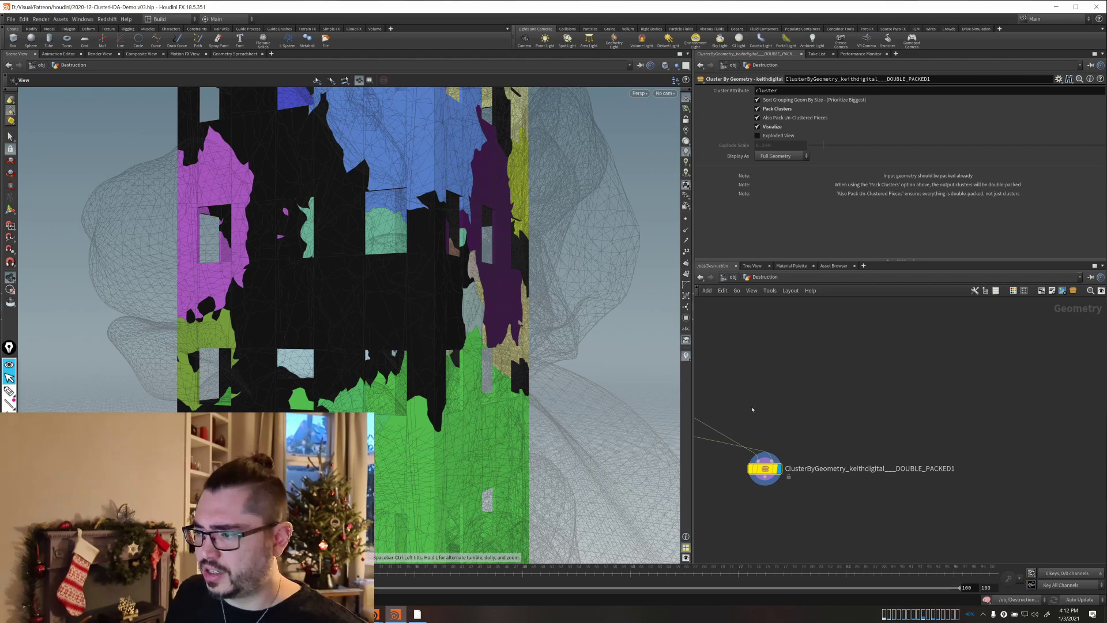
pyautogui.moveTo(769, 398); pyautogui.dragTo(780, 419, button='middle')
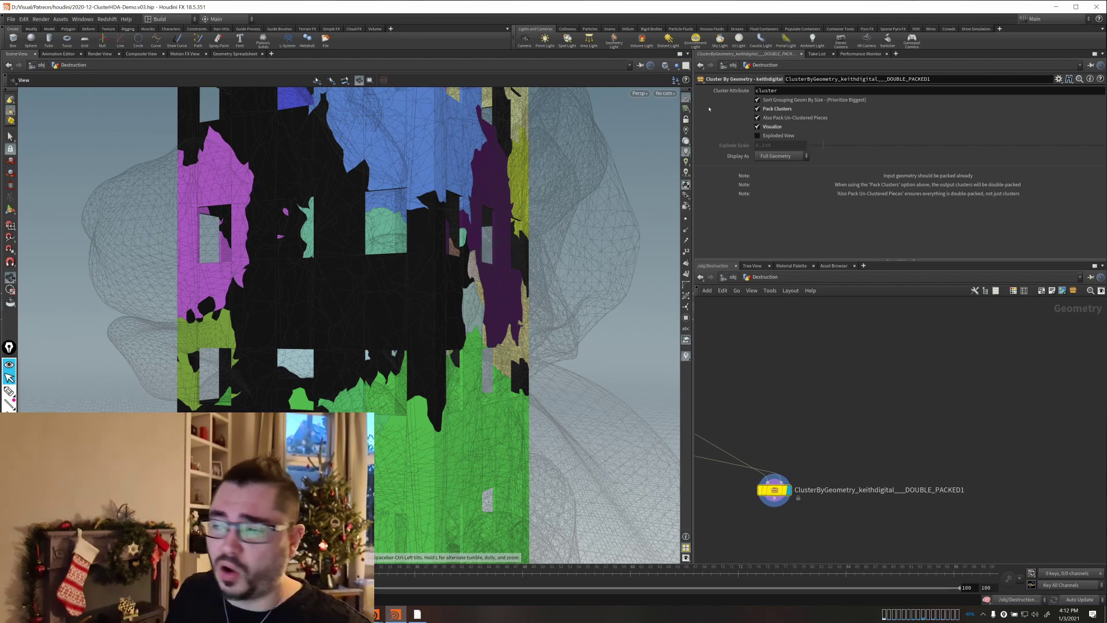
pyautogui.moveTo(847, 347); pyautogui.dragTo(845, 370, button='middle')
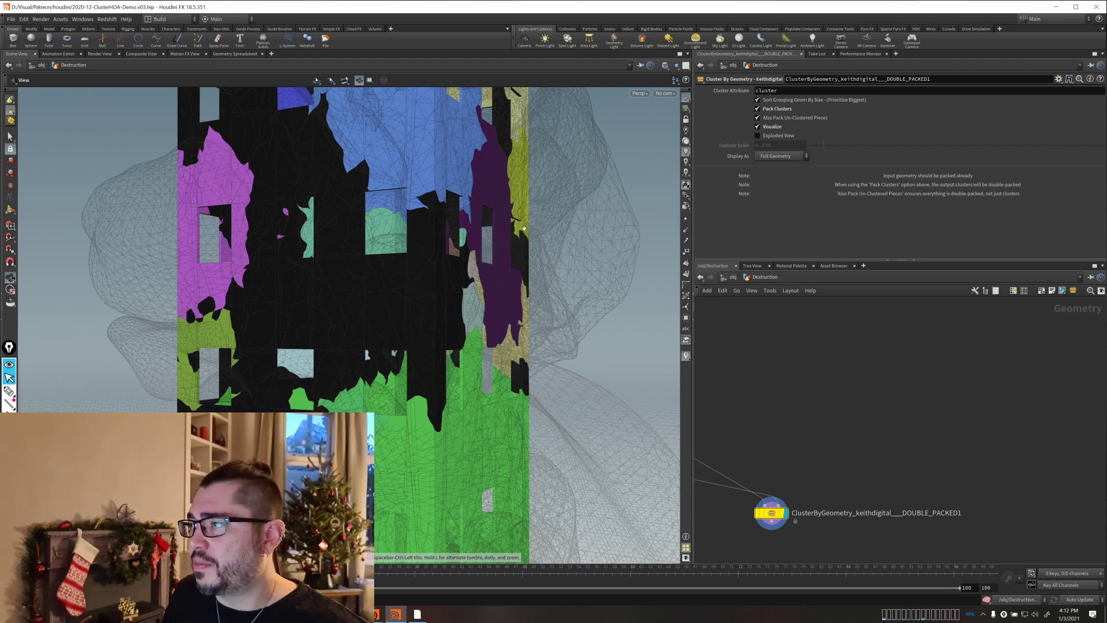
# Inspect the coloured clusters around the building, switching the Visualize option off and back on for comparison.
pyautogui.moveTo(523, 228); pyautogui.dragTo(447, 284)
pyautogui.scroll(-3, 447, 284)
pyautogui.moveTo(447, 284); pyautogui.dragTo(455, 383, button='middle')
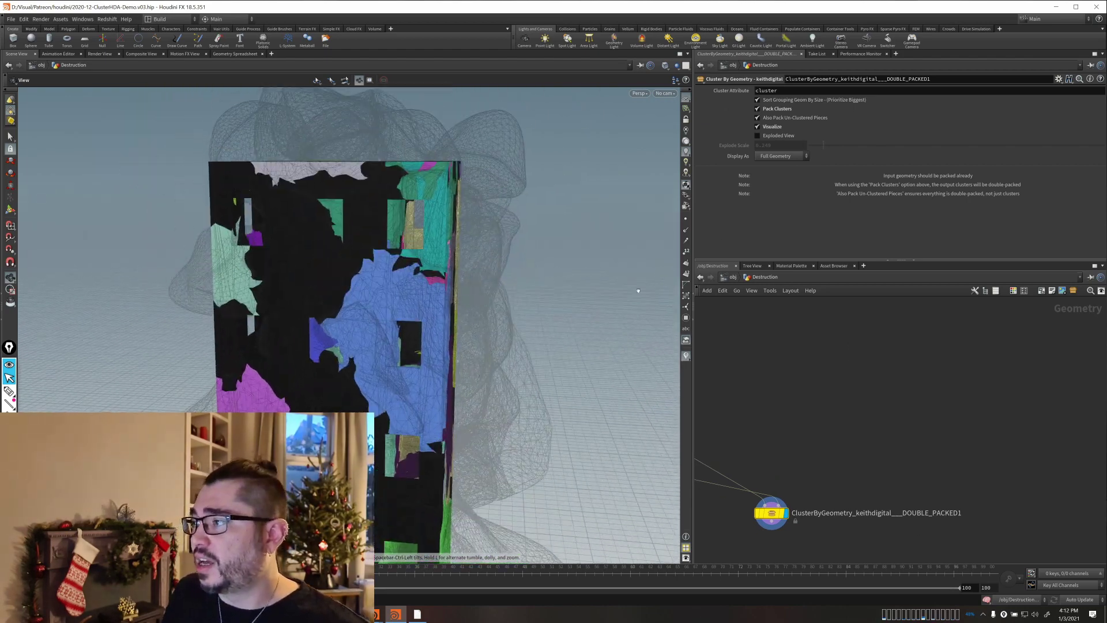
pyautogui.click(757, 126)
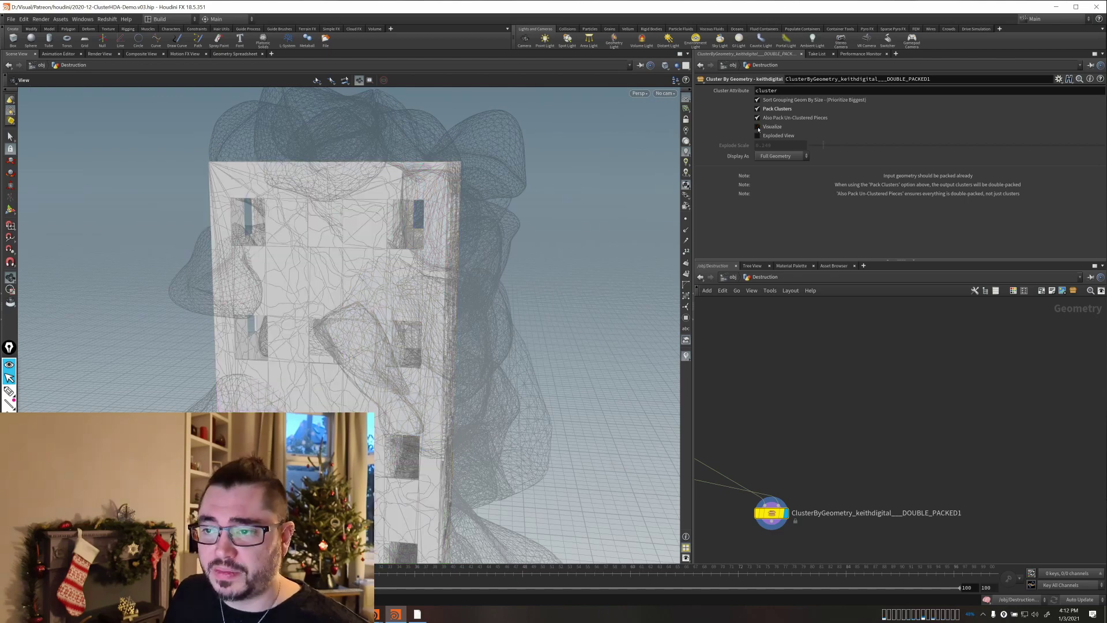
pyautogui.click(758, 126)
pyautogui.moveTo(366, 369); pyautogui.dragTo(305, 341)
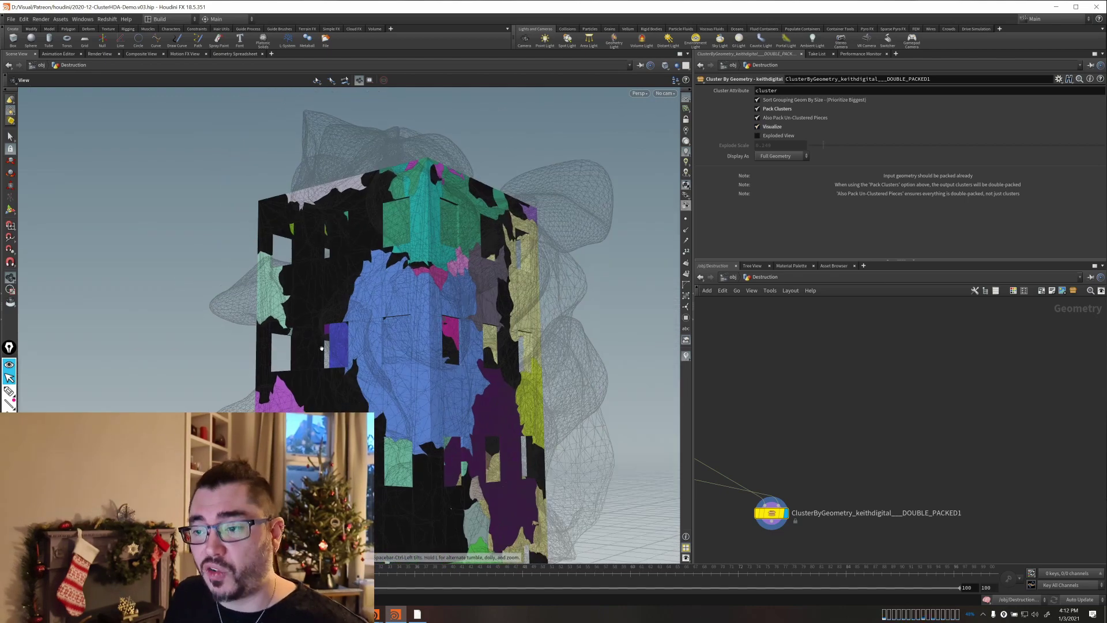
pyautogui.moveTo(447, 398); pyautogui.dragTo(338, 283)
pyautogui.moveTo(400, 471); pyautogui.dragTo(314, 403)
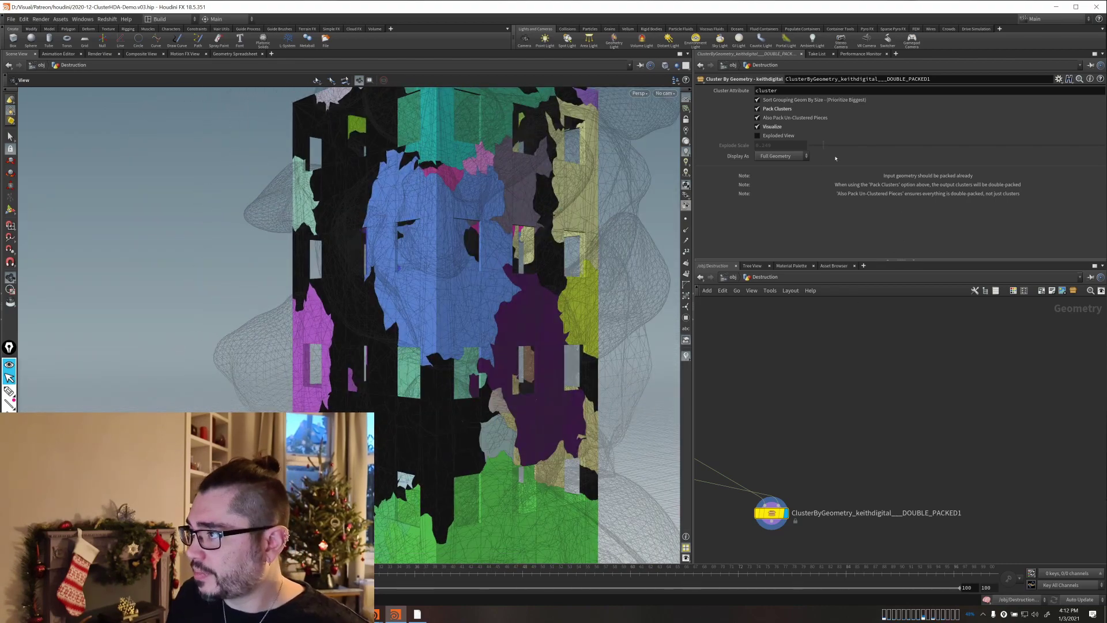
# Enable Exploded View on the ClusterByGeometry node to separate the clusters and pieces.
pyautogui.click(778, 136)
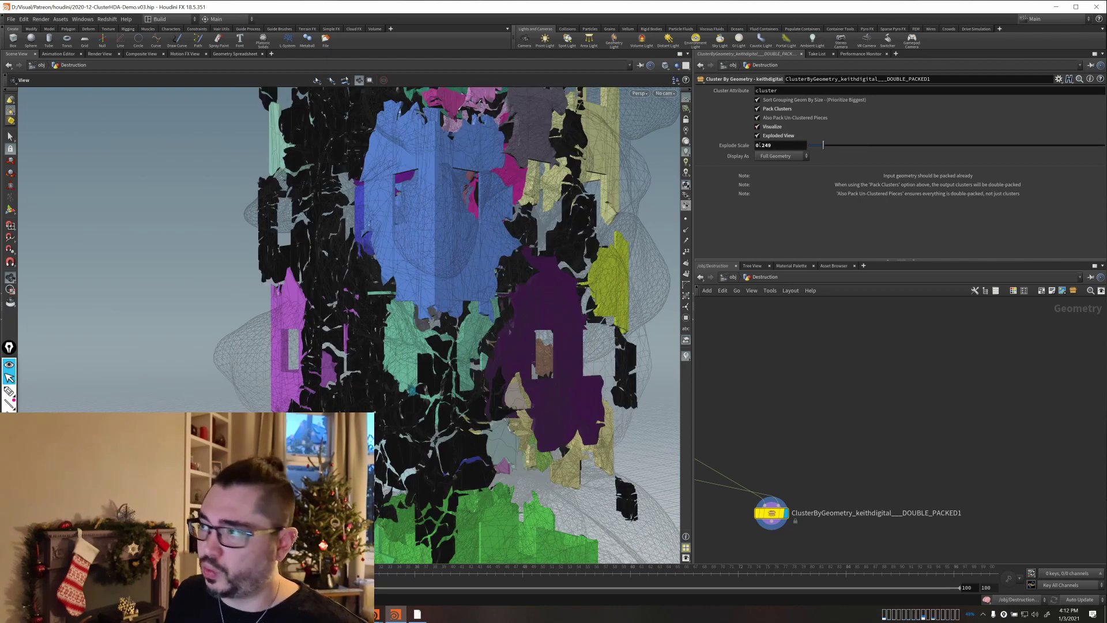
pyautogui.click(770, 127)
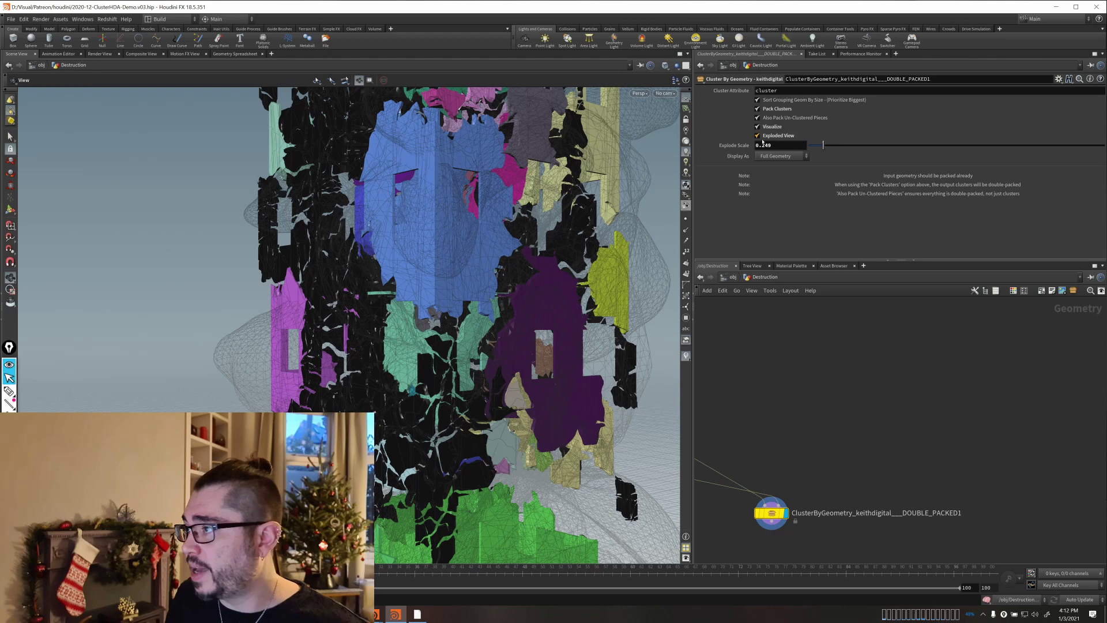
pyautogui.moveTo(813, 404); pyautogui.dragTo(816, 435, button='middle')
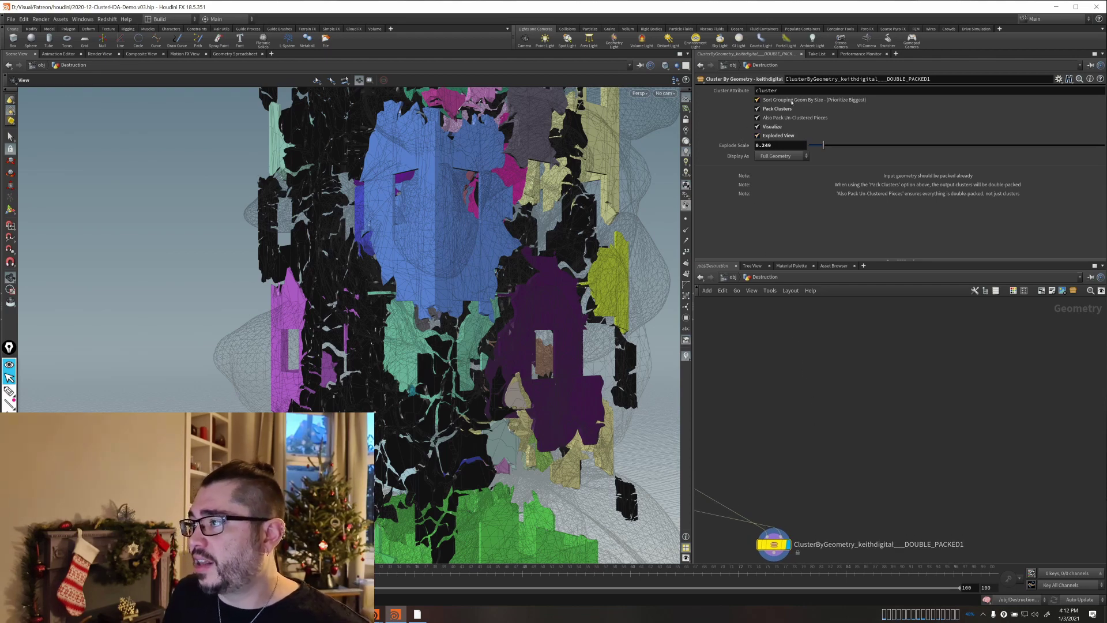
# Point out the Cluster Attribute name in the ClusterByGeometry node's parameters.
pyautogui.moveTo(779, 91); pyautogui.dragTo(755, 90)
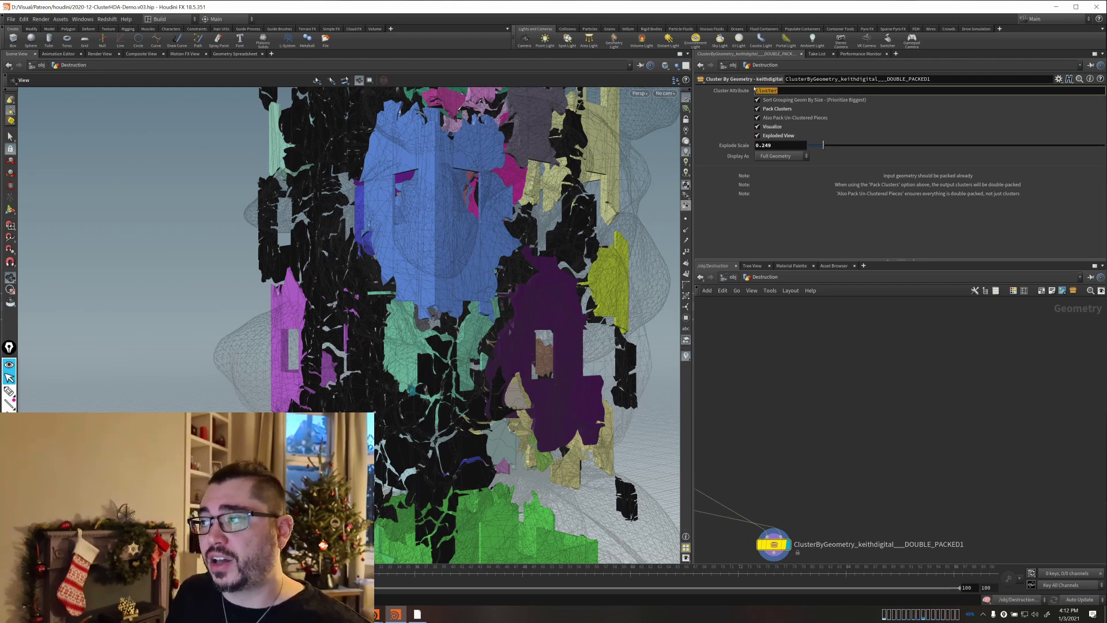
pyautogui.click(788, 91)
pyautogui.moveTo(779, 90); pyautogui.dragTo(719, 92)
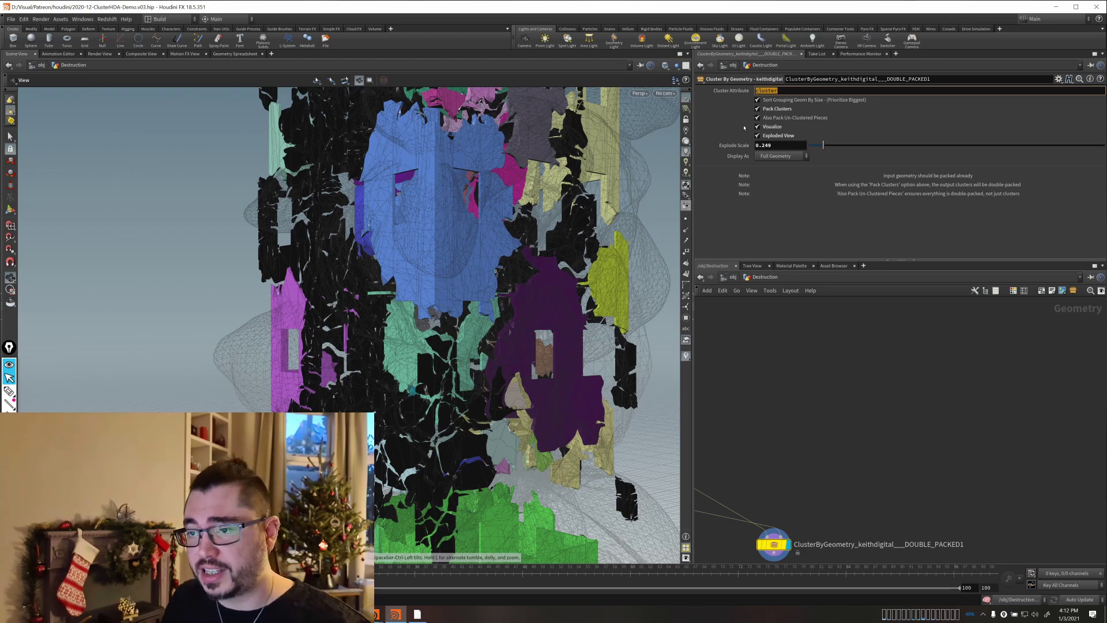
pyautogui.moveTo(769, 349); pyautogui.dragTo(812, 283, button='middle')
pyautogui.moveTo(801, 370); pyautogui.dragTo(800, 420, button='middle')
pyautogui.scroll(-1, 806, 327)
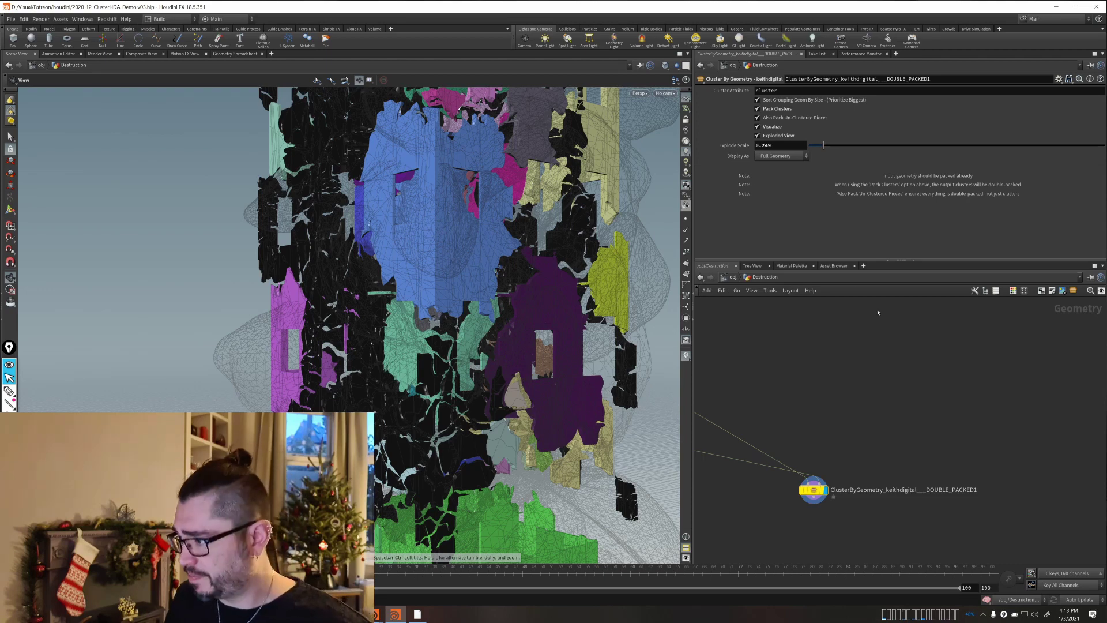
pyautogui.moveTo(873, 378); pyautogui.dragTo(855, 409, button='middle')
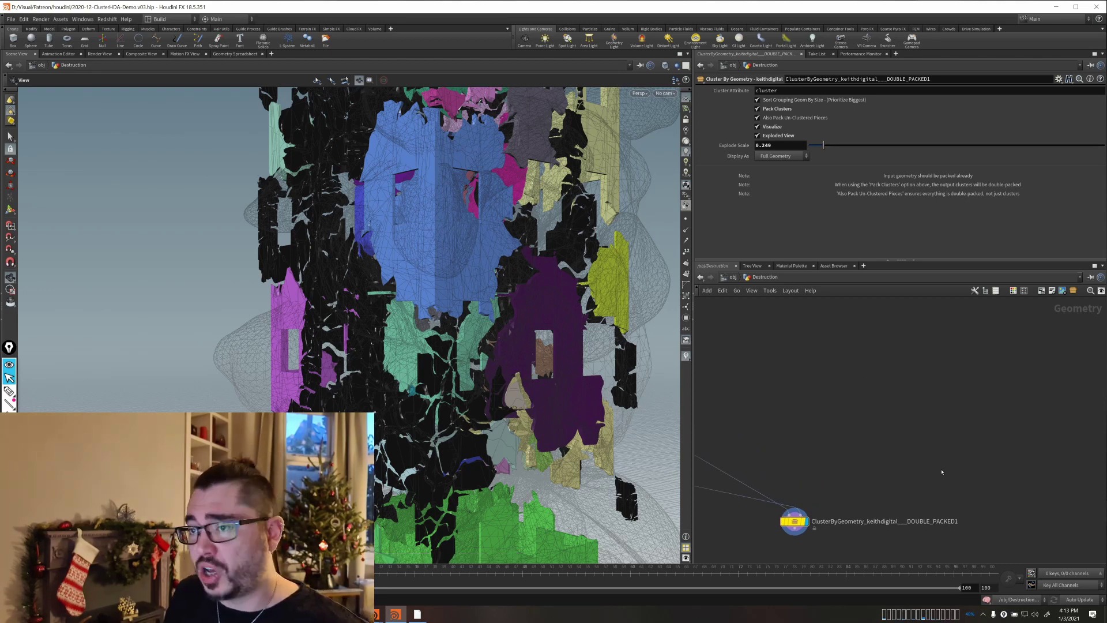
pyautogui.moveTo(941, 472); pyautogui.dragTo(938, 458, button='middle')
# Set the ClusterByGeometry node to display its pieces as Bounding Box and remove the template wireframe overlay.
pyautogui.moveTo(489, 403); pyautogui.dragTo(566, 387)
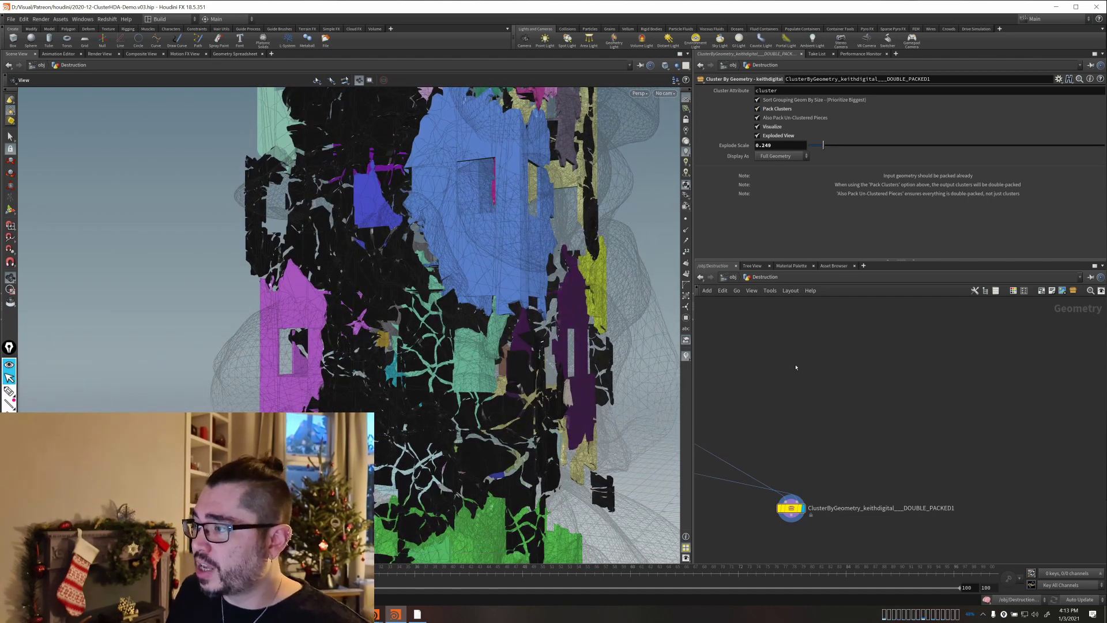
pyautogui.click(781, 157)
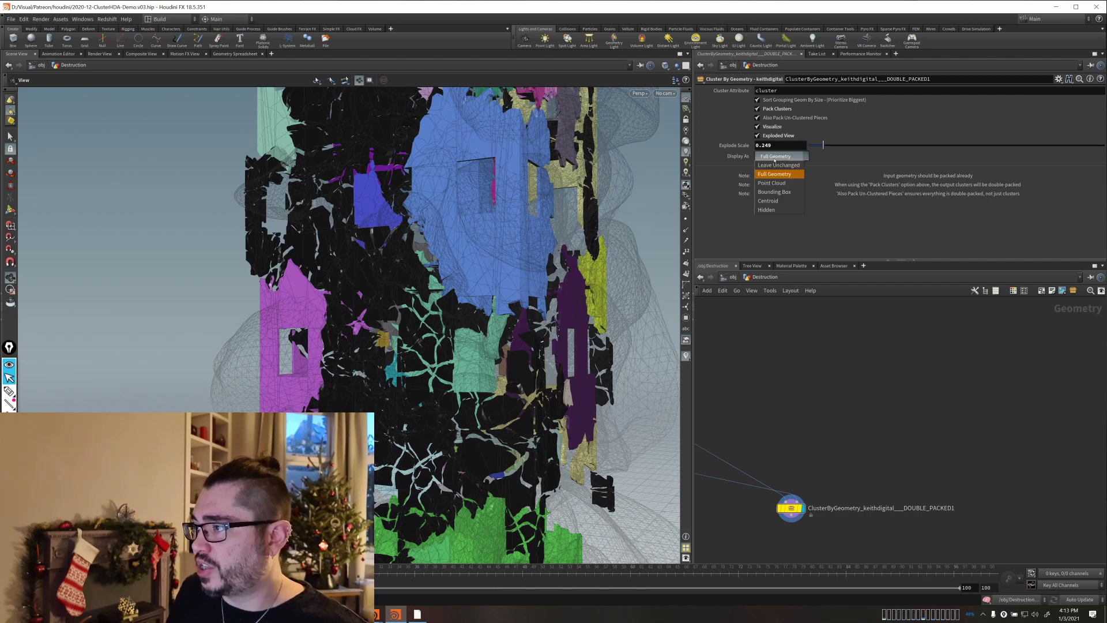
pyautogui.click(775, 192)
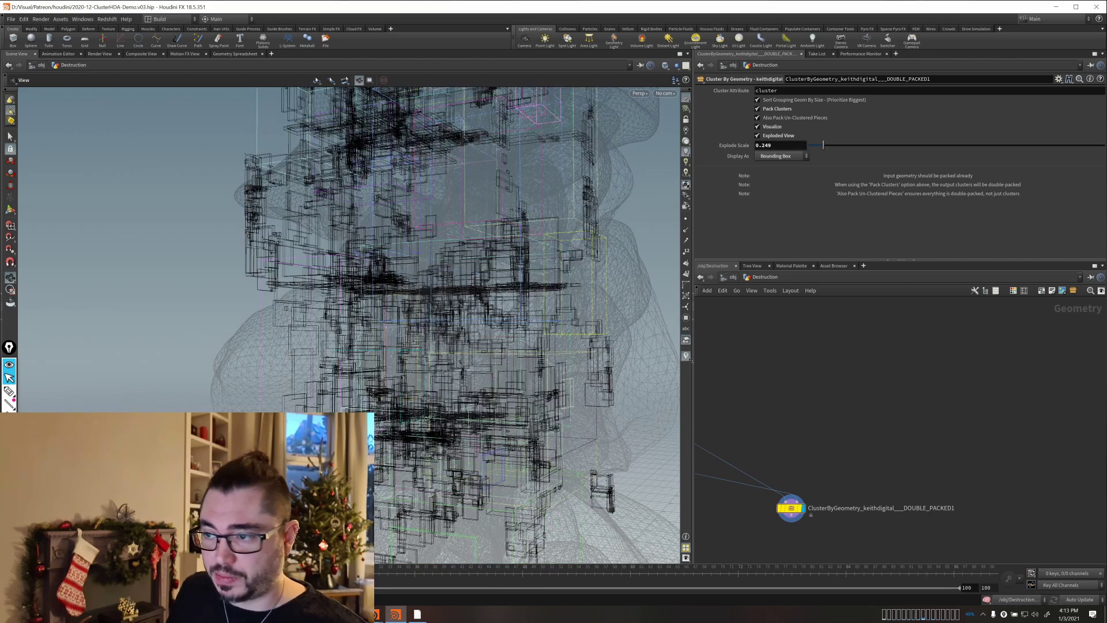
pyautogui.click(801, 506)
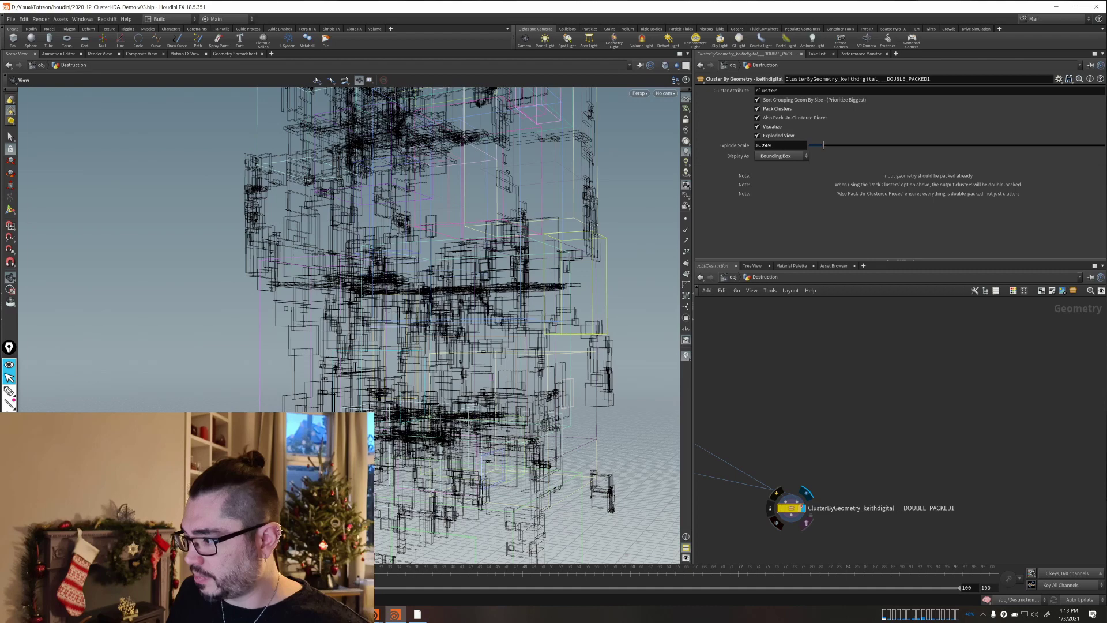
# Turn off Visualize and Exploded View on the ClusterByGeometry node and inspect the building's plain bounding boxes.
pyautogui.click(771, 126)
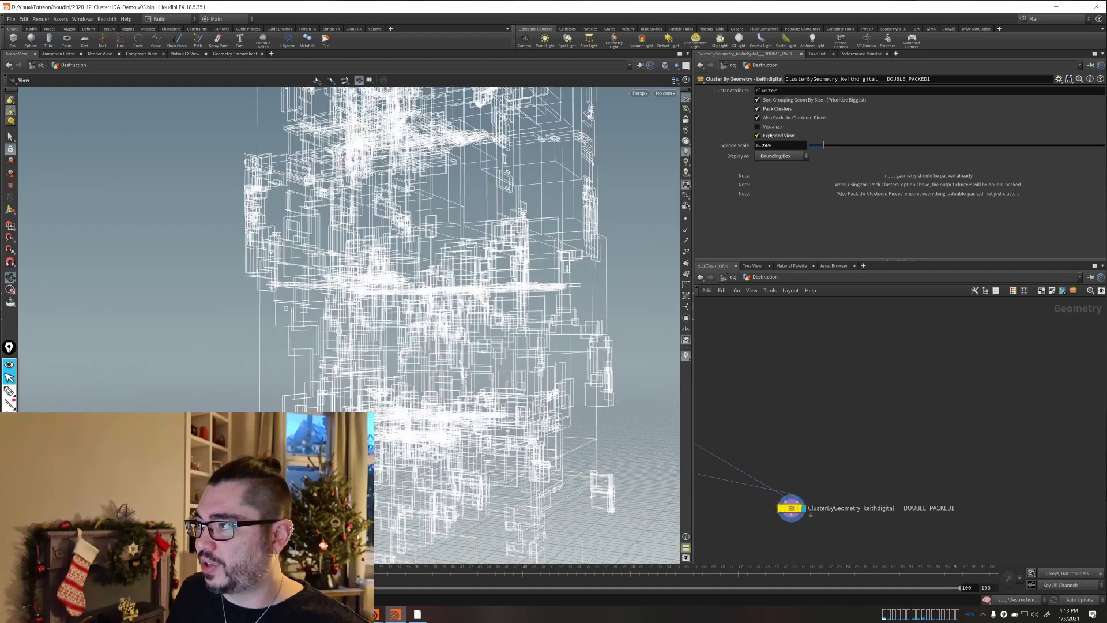
pyautogui.click(769, 136)
pyautogui.moveTo(428, 355); pyautogui.dragTo(384, 323)
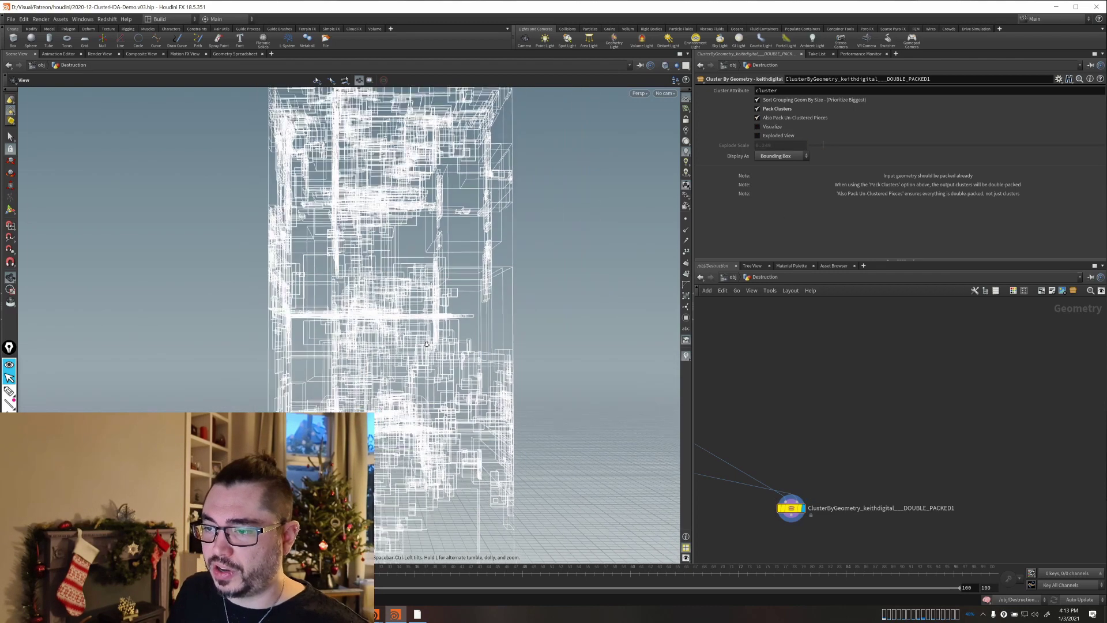
pyautogui.moveTo(383, 323); pyautogui.dragTo(338, 287, button='right')
pyautogui.moveTo(339, 286); pyautogui.dragTo(487, 251)
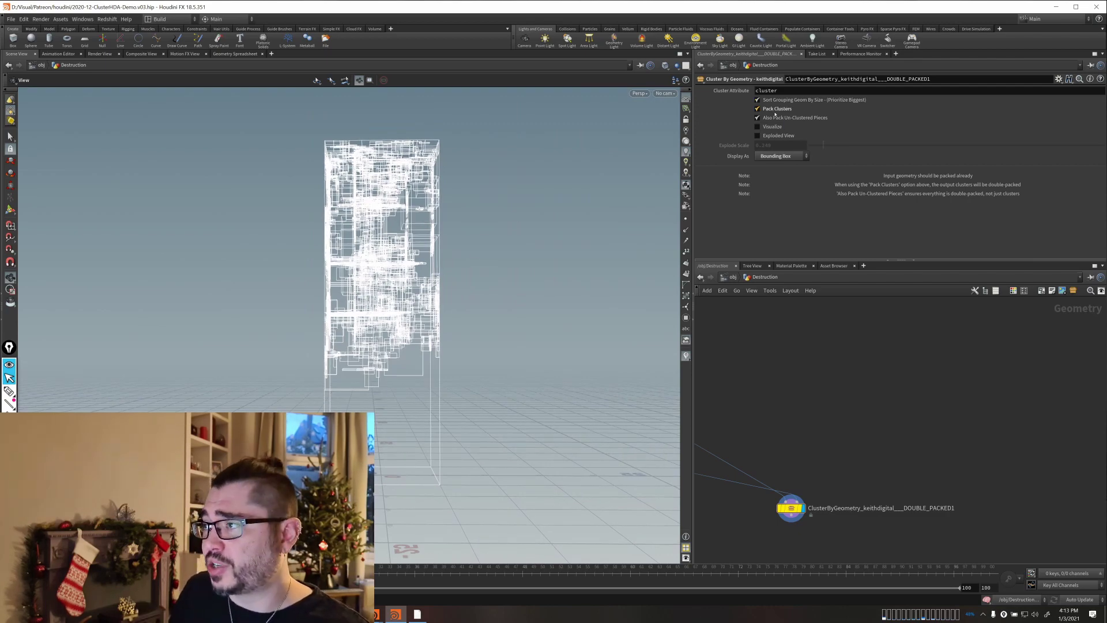
pyautogui.moveTo(519, 369); pyautogui.dragTo(499, 346)
pyautogui.moveTo(498, 346); pyautogui.dragTo(547, 405, button='right')
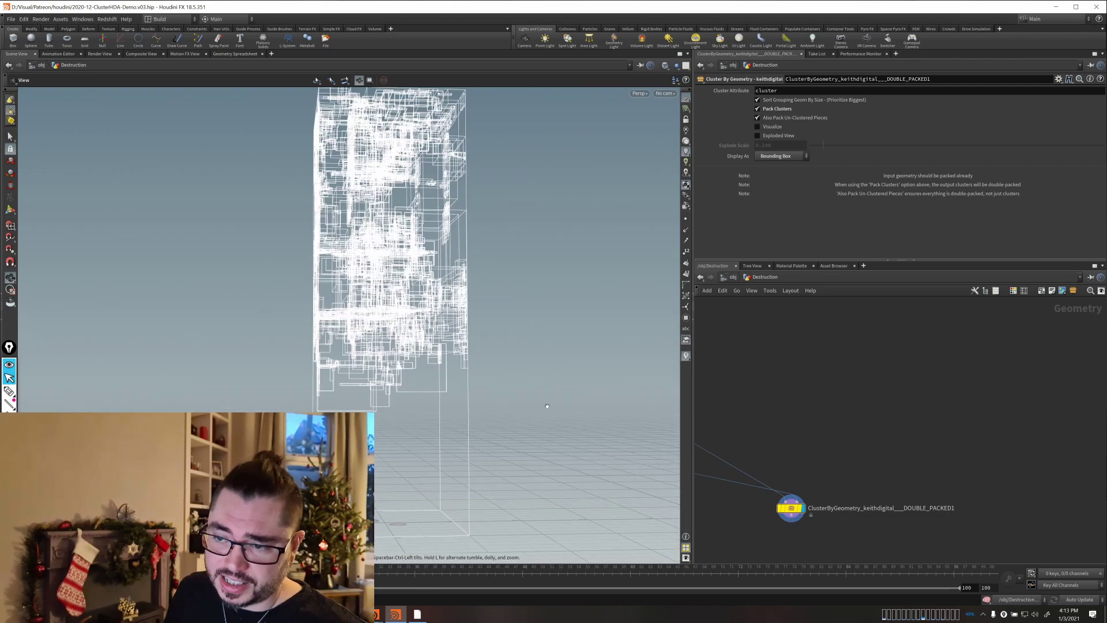
pyautogui.moveTo(547, 406); pyautogui.dragTo(399, 366)
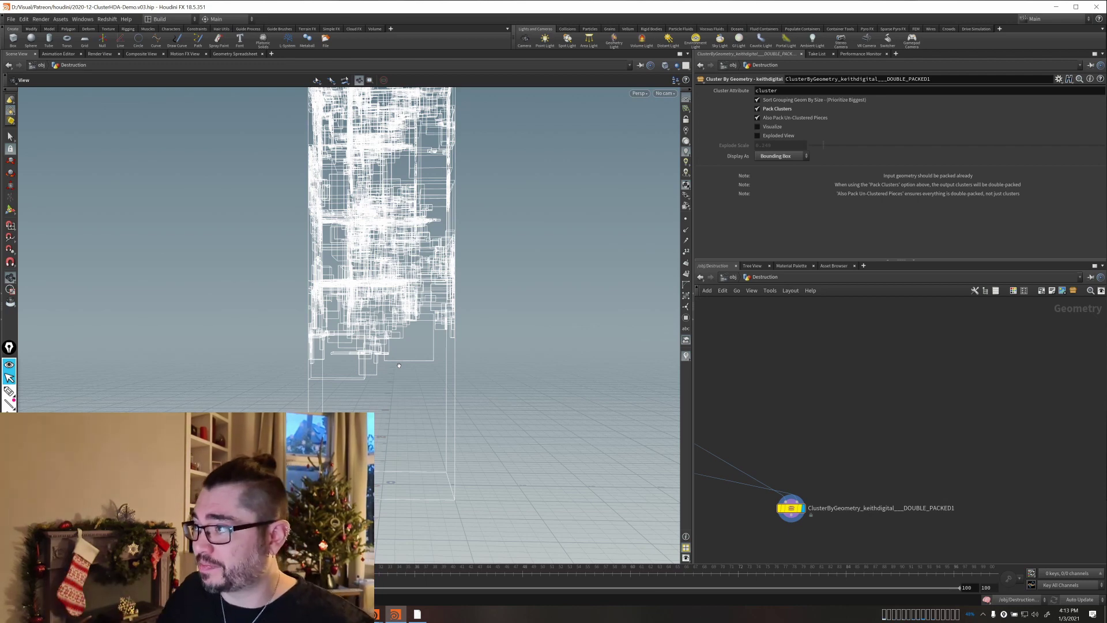
# Compare display modes by showing the packed pieces as Full Geometry and returning them to Bounding Box.
pyautogui.moveTo(802, 336); pyautogui.dragTo(795, 362, button='middle')
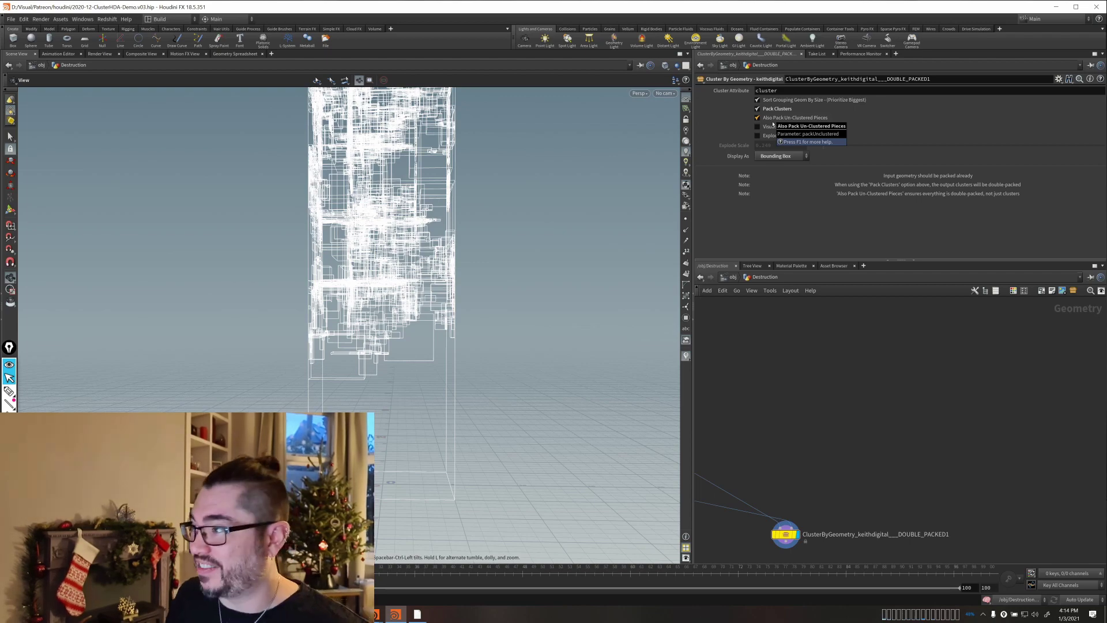
pyautogui.moveTo(845, 406); pyautogui.dragTo(865, 366, button='middle')
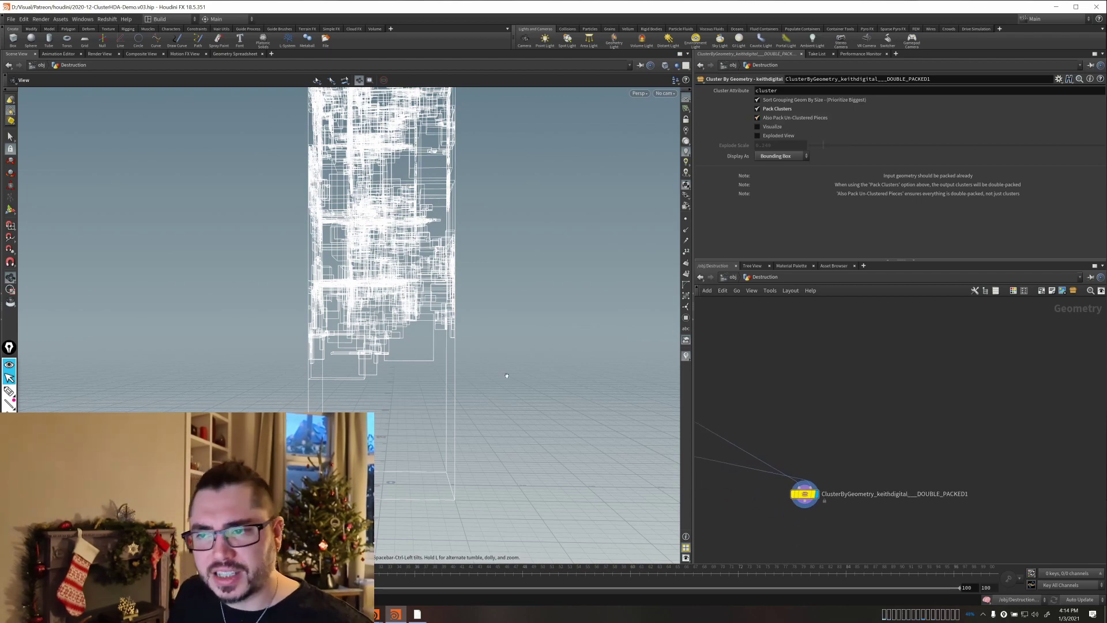
pyautogui.moveTo(506, 375); pyautogui.dragTo(568, 408)
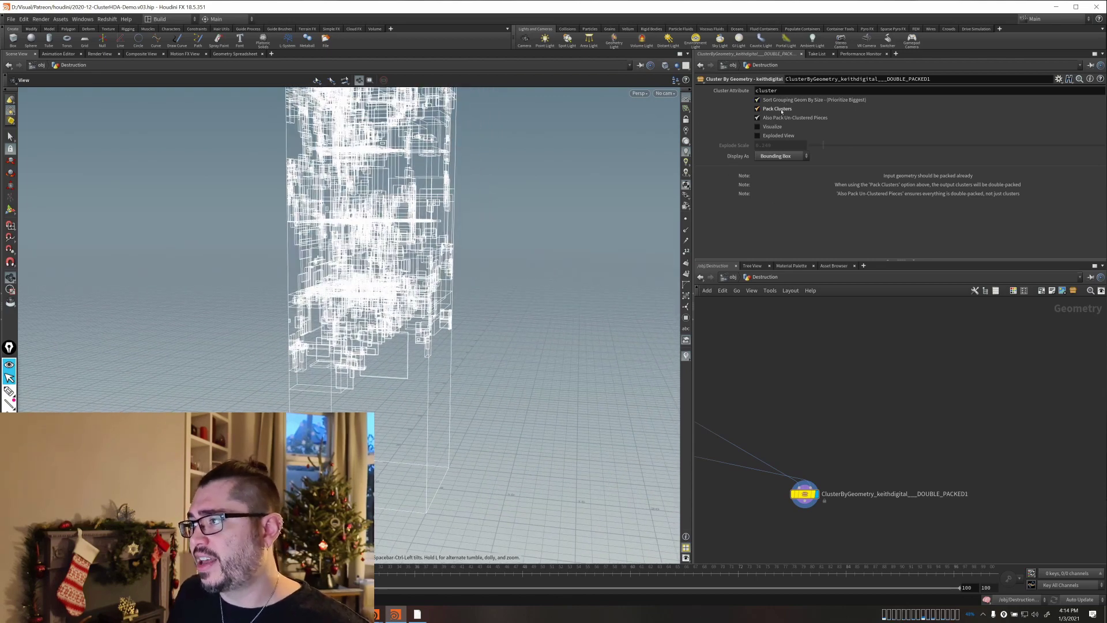
pyautogui.click(777, 157)
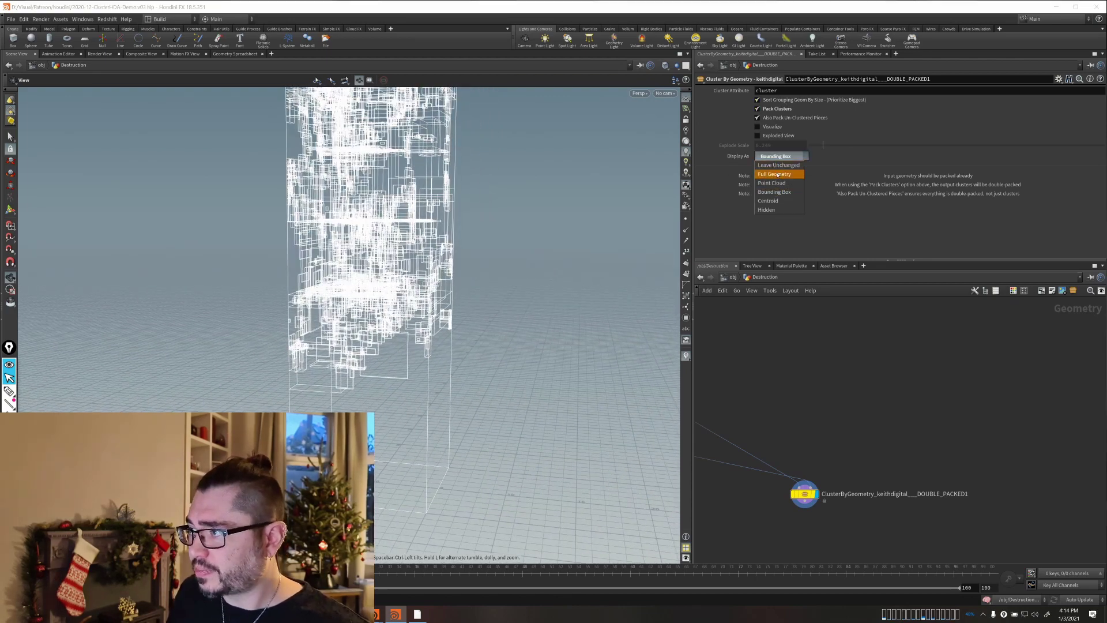
pyautogui.click(778, 172)
pyautogui.moveTo(492, 293); pyautogui.dragTo(519, 265, button='right')
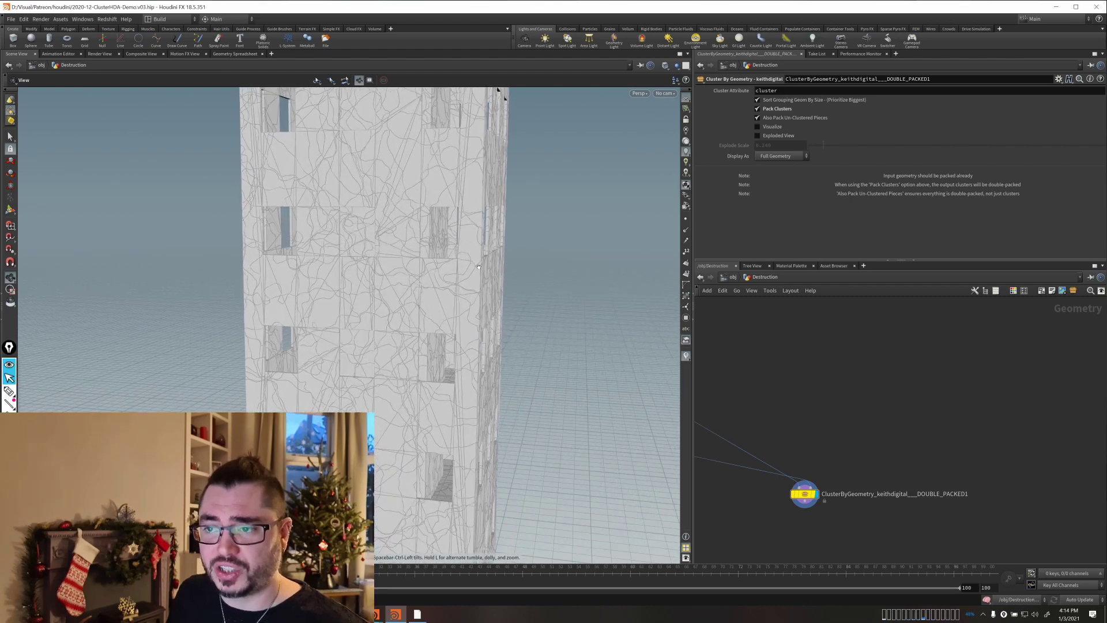
pyautogui.moveTo(518, 265); pyautogui.dragTo(513, 311, button='middle')
pyautogui.click(785, 155)
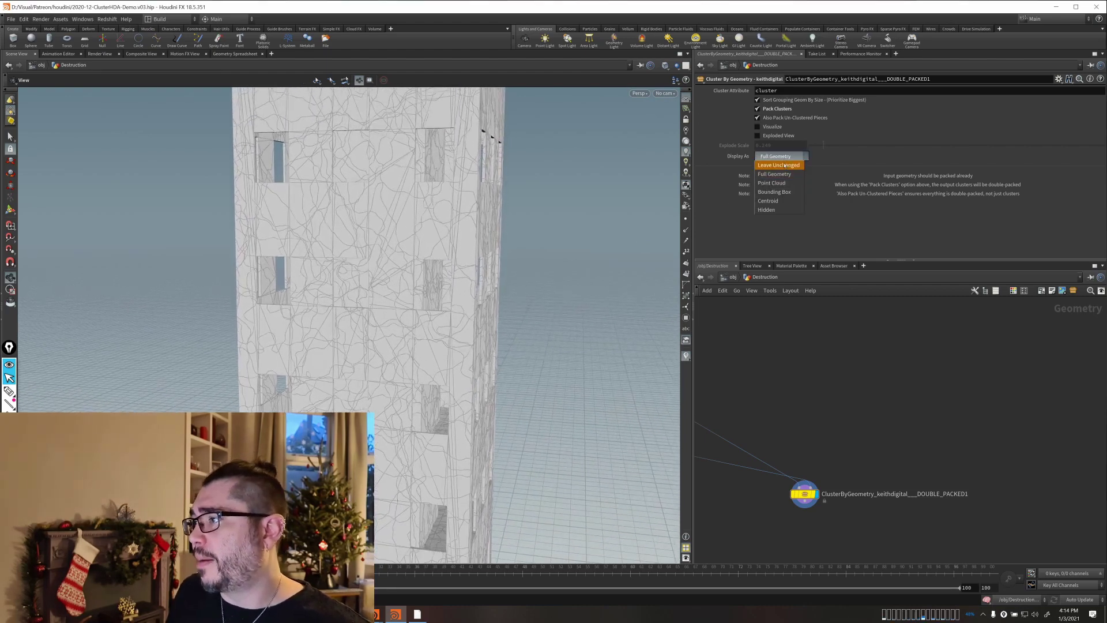
pyautogui.click(778, 192)
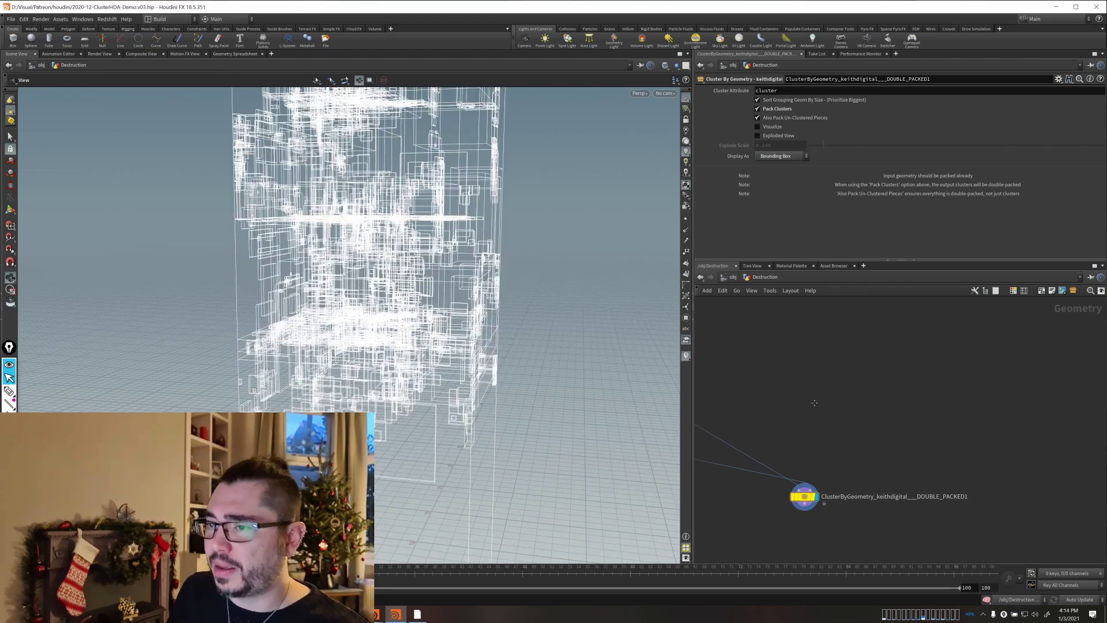
# Disable Pack Clusters on the ClusterByGeometry node and inspect the individual pieces' bounding boxes around the building.
pyautogui.click(778, 109)
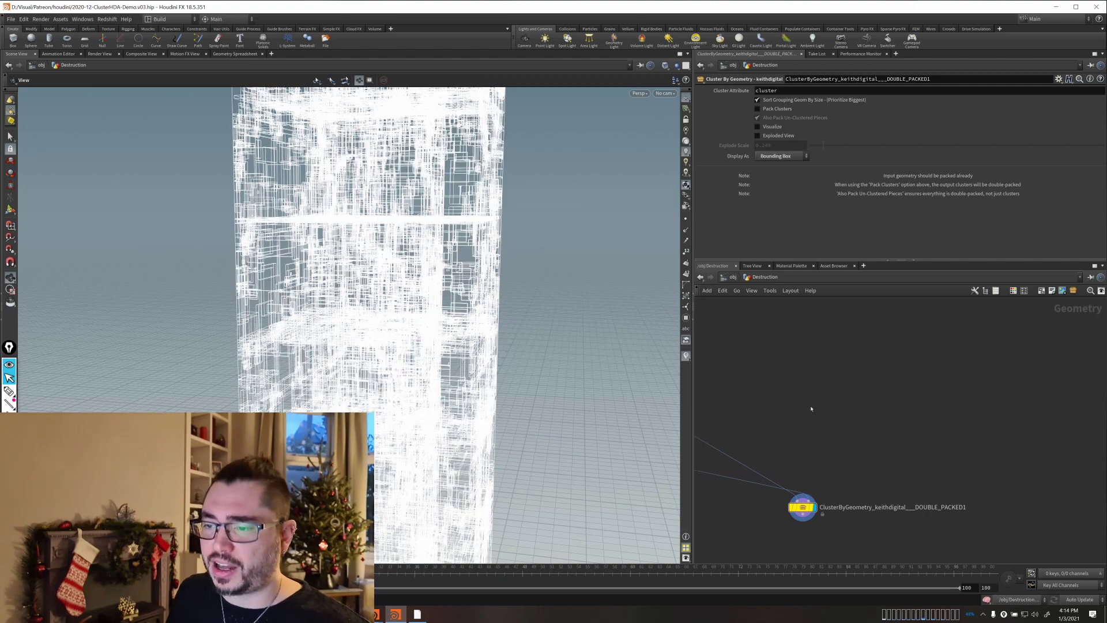
pyautogui.moveTo(447, 381); pyautogui.dragTo(464, 404, button='right')
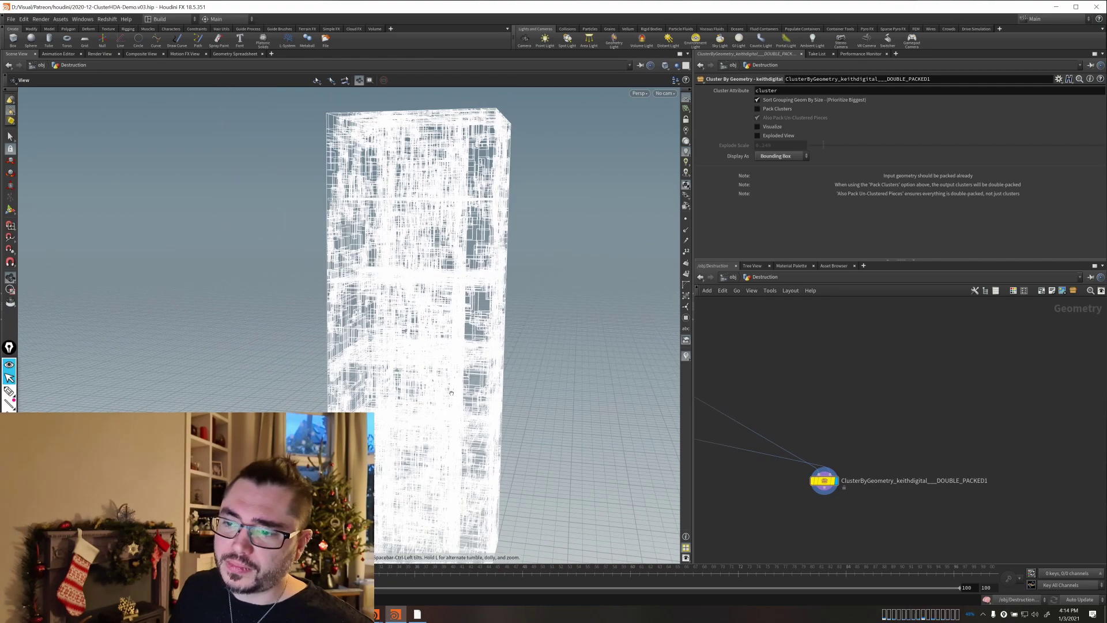
pyautogui.moveTo(464, 403); pyautogui.dragTo(405, 326, button='middle')
pyautogui.moveTo(405, 325); pyautogui.dragTo(349, 381)
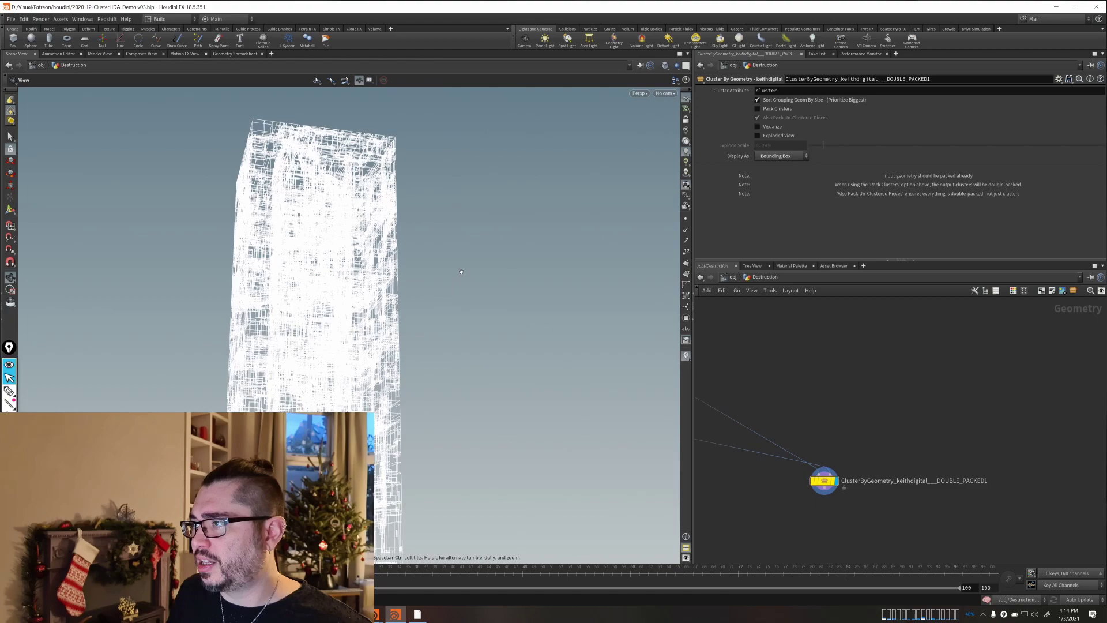
pyautogui.moveTo(461, 271); pyautogui.dragTo(524, 164)
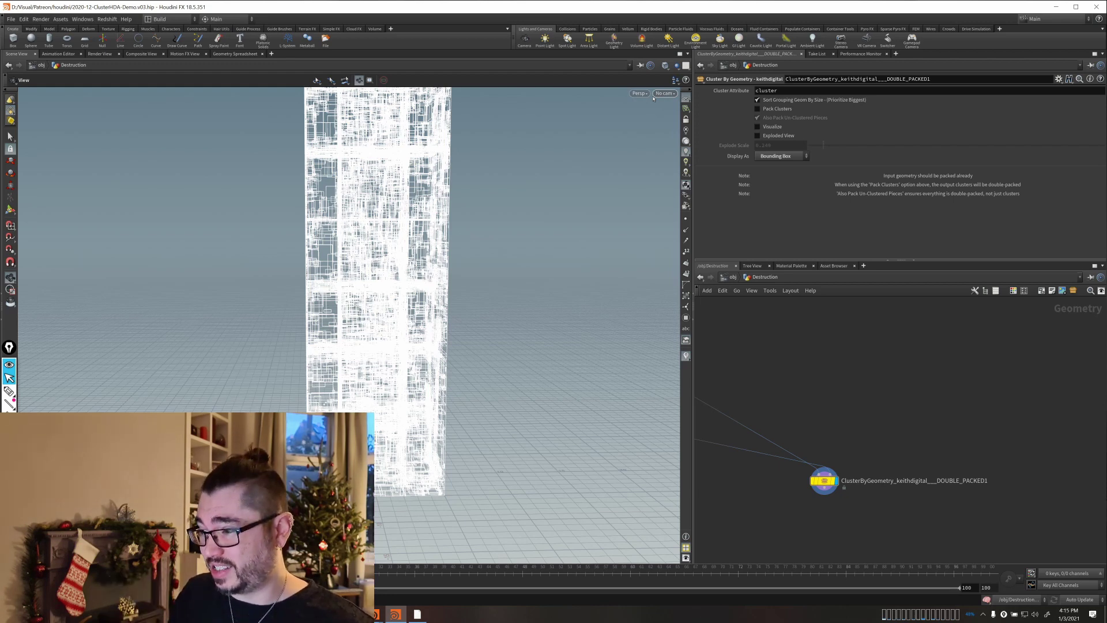
# Examine the network from the clustering geometry to the CLUSTER_ATTRIBUTE setup with its rbdcluster and constraint property nodes.
pyautogui.moveTo(866, 379); pyautogui.dragTo(854, 283, button='middle')
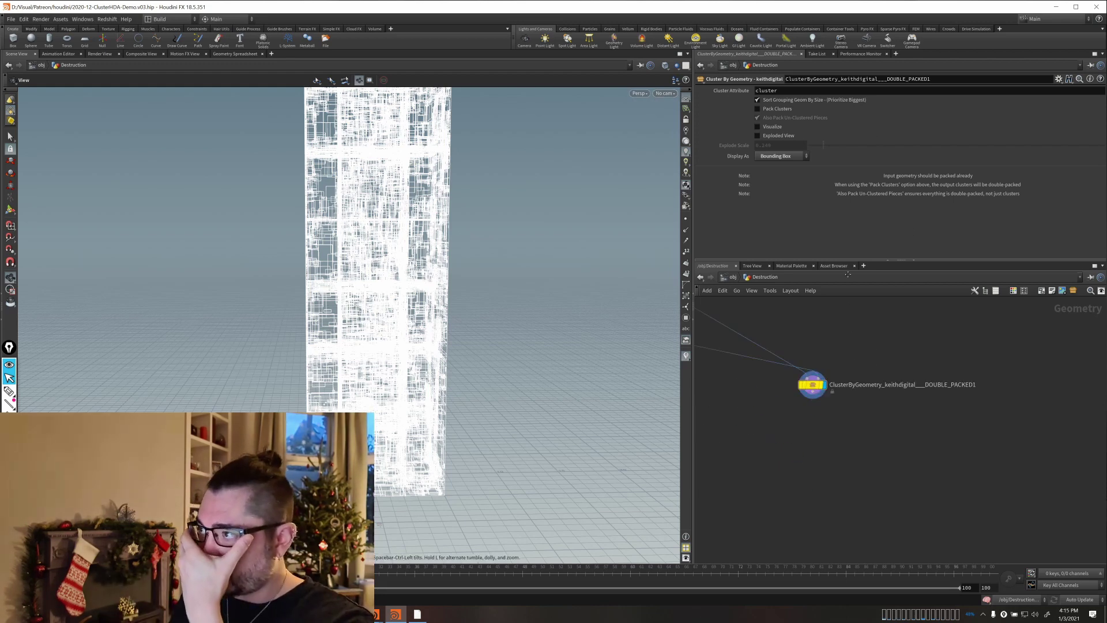
pyautogui.moveTo(835, 299); pyautogui.dragTo(842, 358, button='right')
pyautogui.moveTo(842, 358); pyautogui.dragTo(934, 351, button='middle')
pyautogui.moveTo(964, 365); pyautogui.dragTo(824, 477)
pyautogui.scroll(-2, 807, 490)
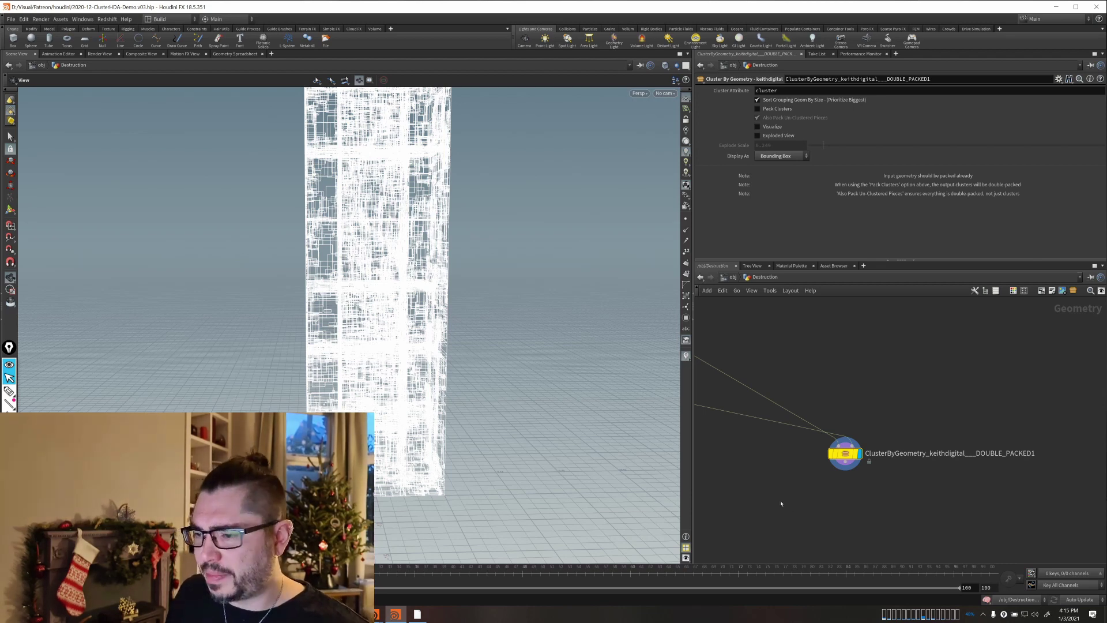
pyautogui.scroll(-3, 922, 537)
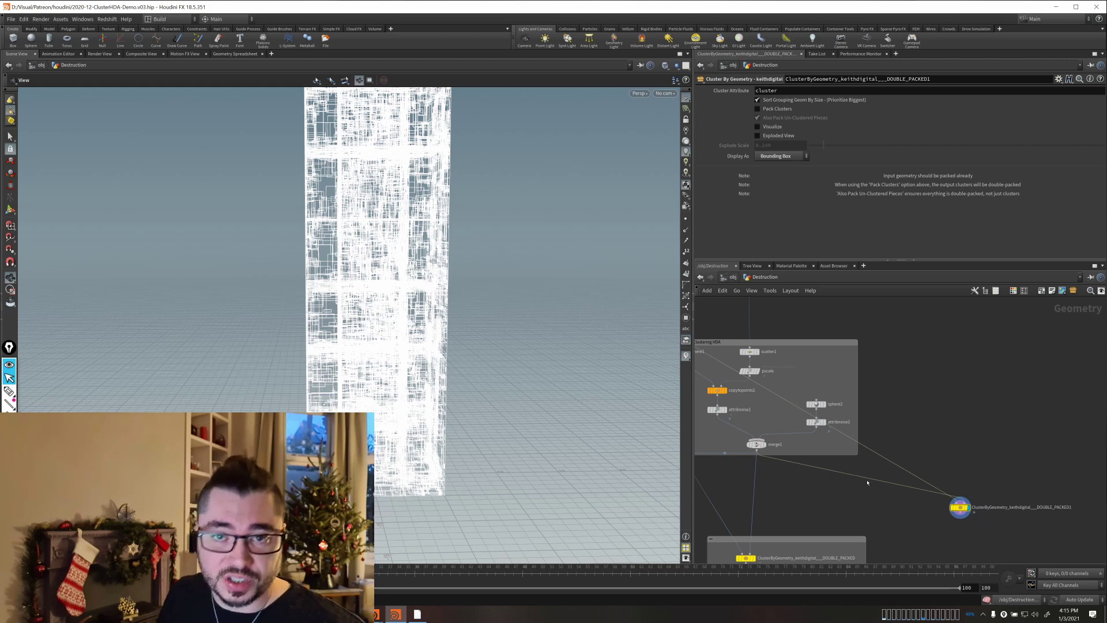
pyautogui.moveTo(801, 504); pyautogui.dragTo(982, 476, button='middle')
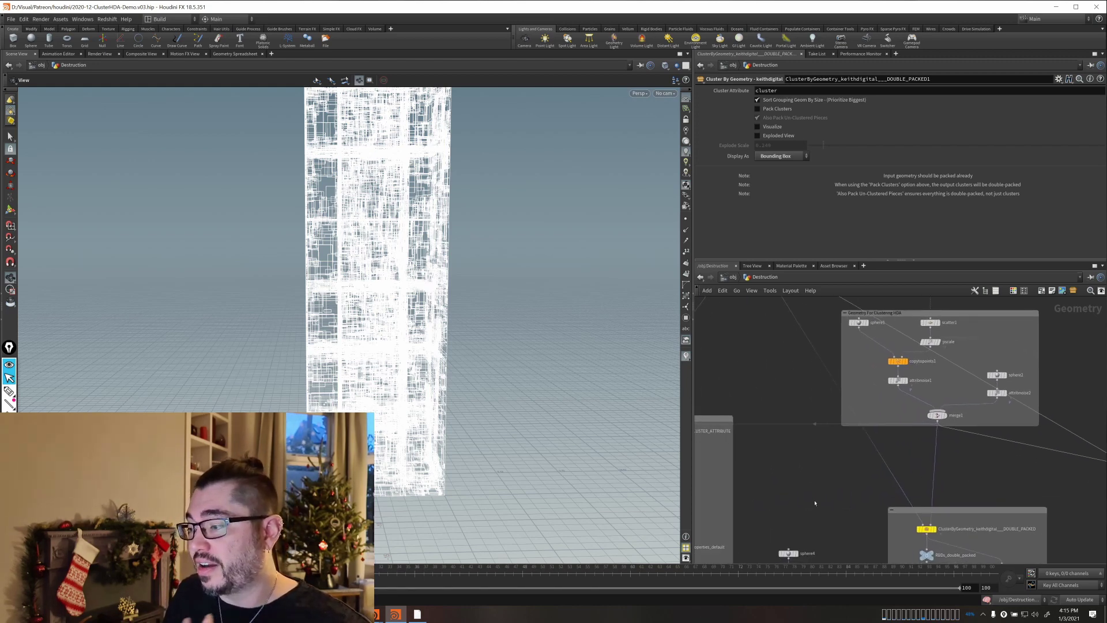
pyautogui.moveTo(775, 522); pyautogui.dragTo(981, 504, button='middle')
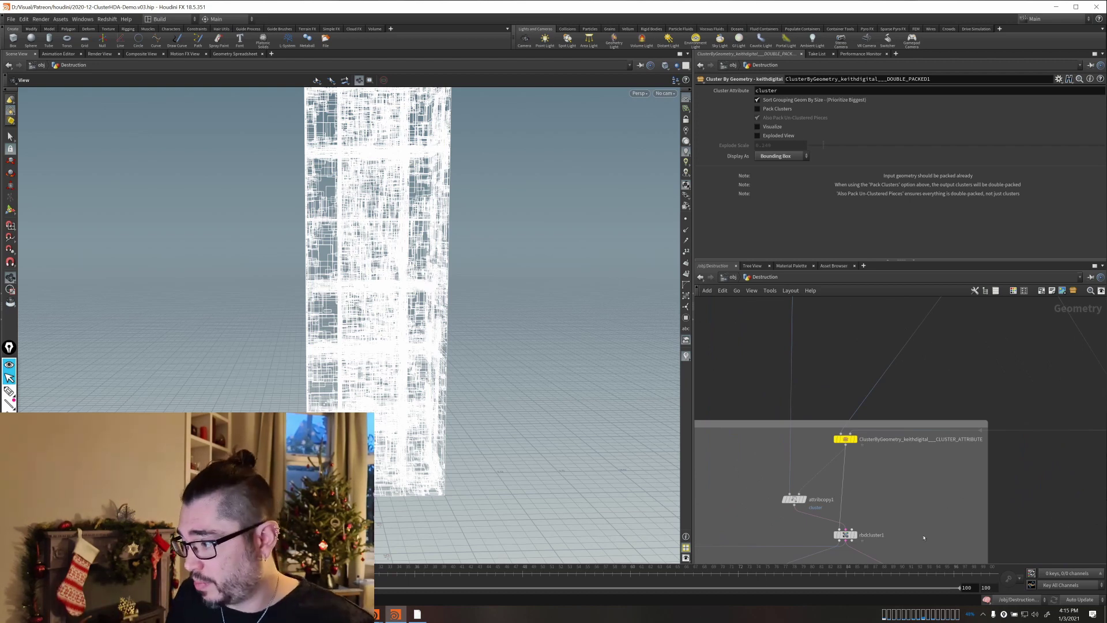
pyautogui.moveTo(915, 521); pyautogui.dragTo(913, 463, button='middle')
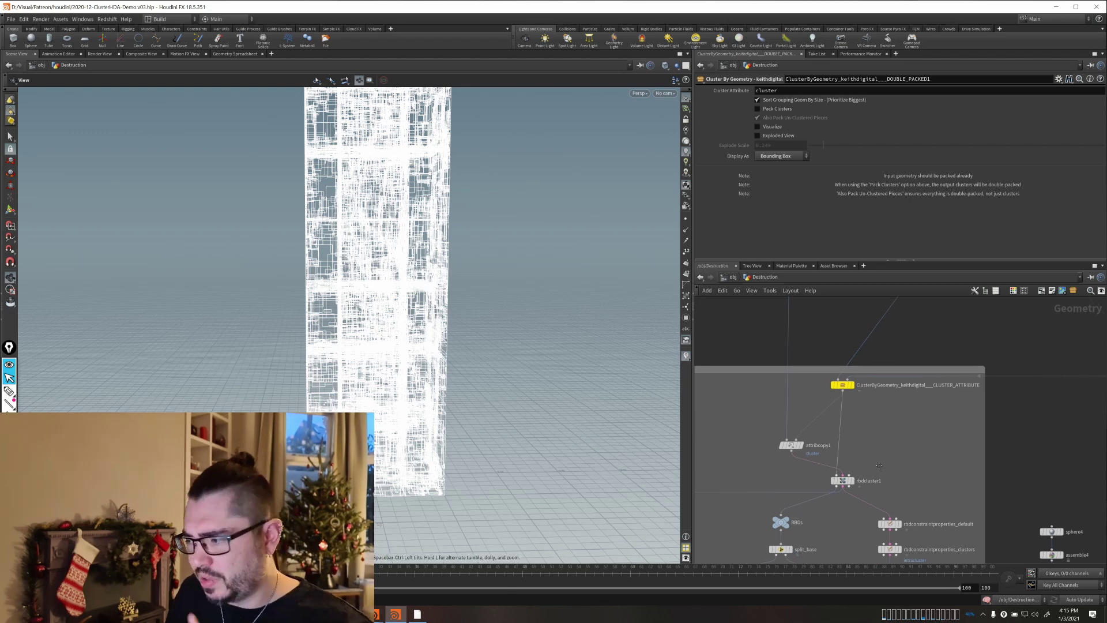
pyautogui.moveTo(869, 467); pyautogui.dragTo(812, 458, button='middle')
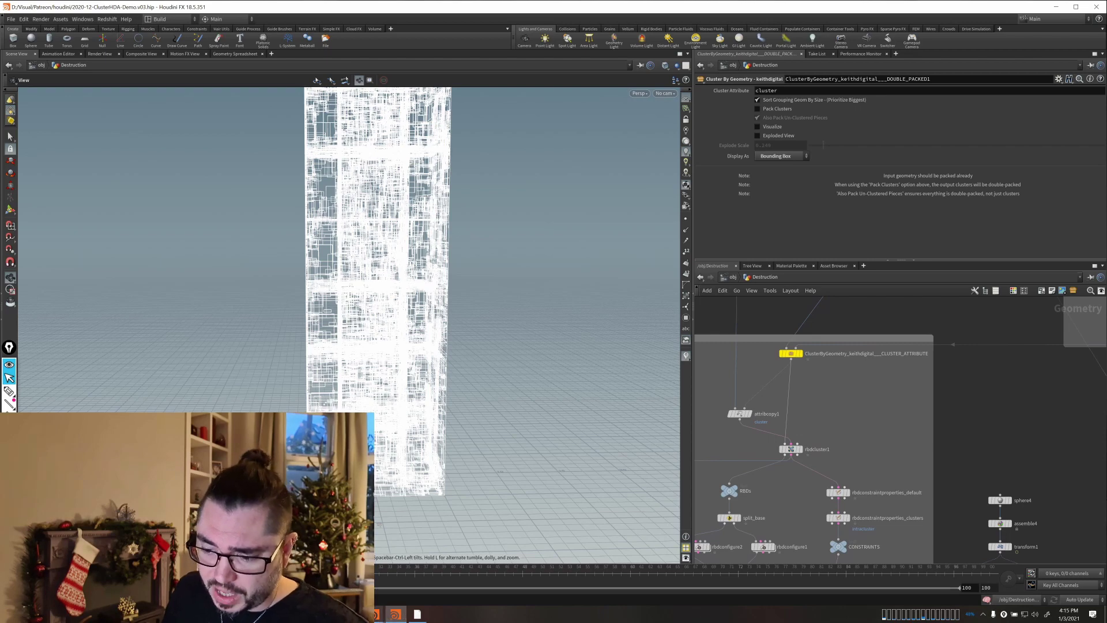
# Switch to the MPlay flipbook of the destruction and step through the frames where the sphere hits the building.
pyautogui.click(379, 614)
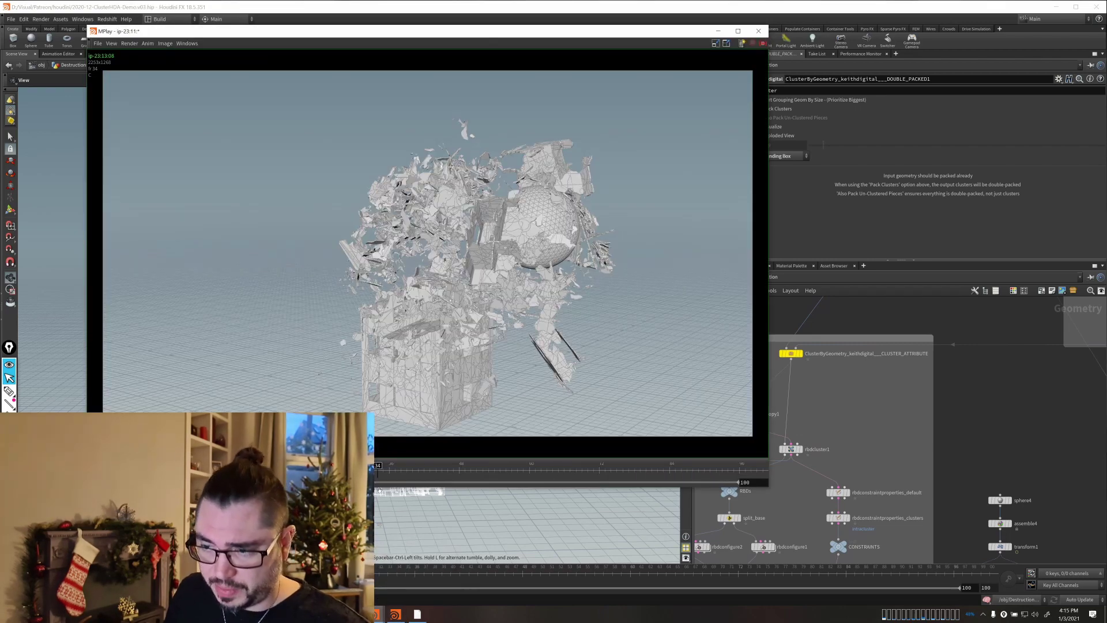
pyautogui.click(98, 468)
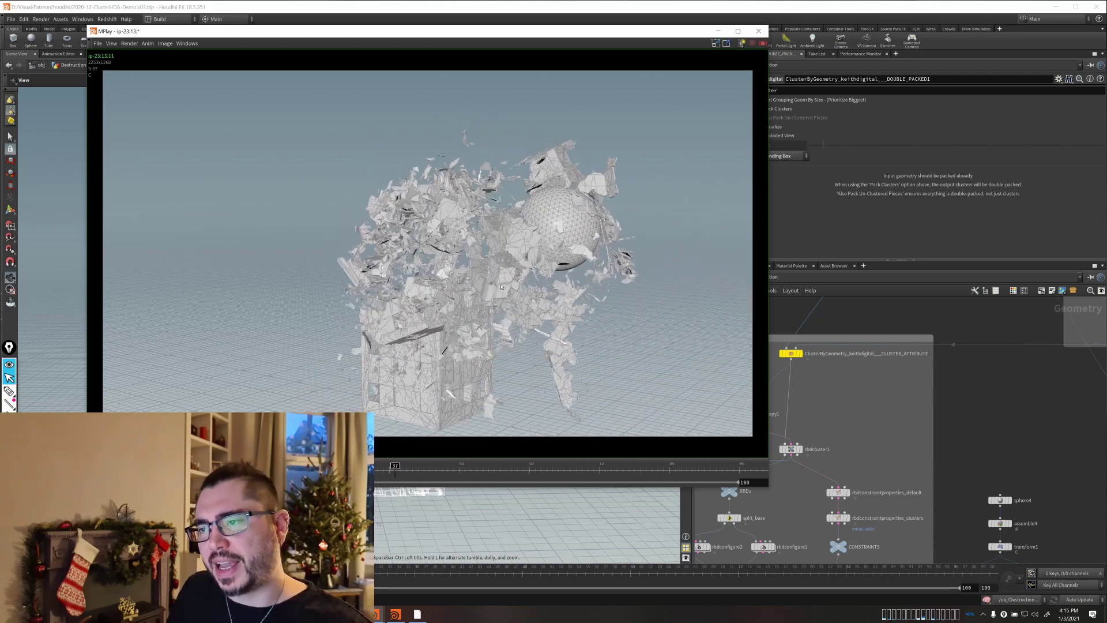
pyautogui.press('Down')
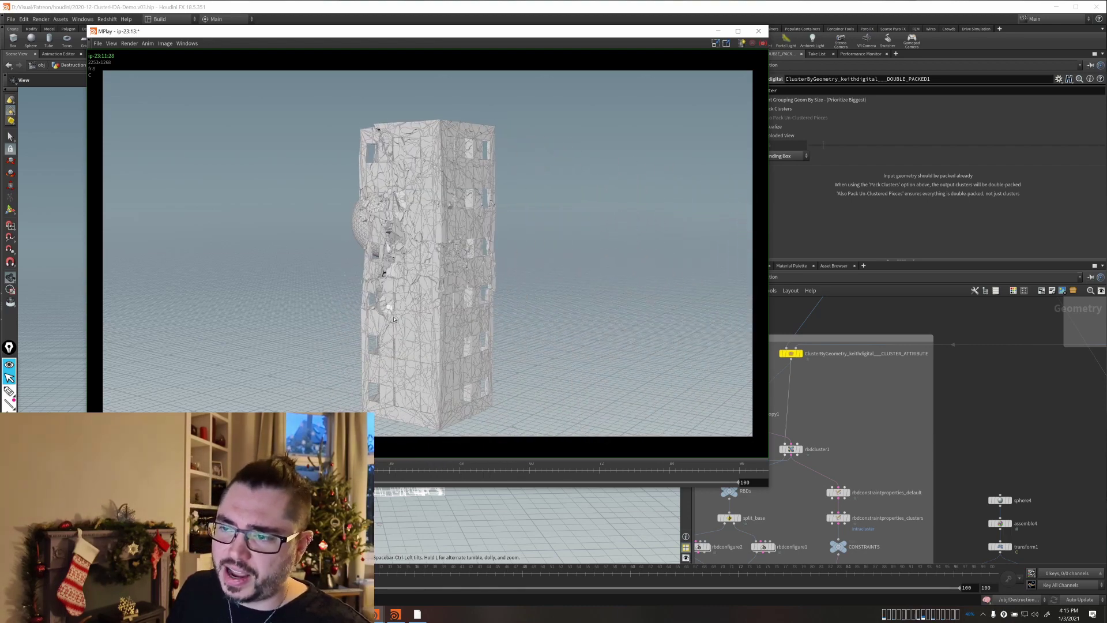
pyautogui.press('Right')
pyautogui.press('Left')
pyautogui.press('Left')
pyautogui.press('Left')
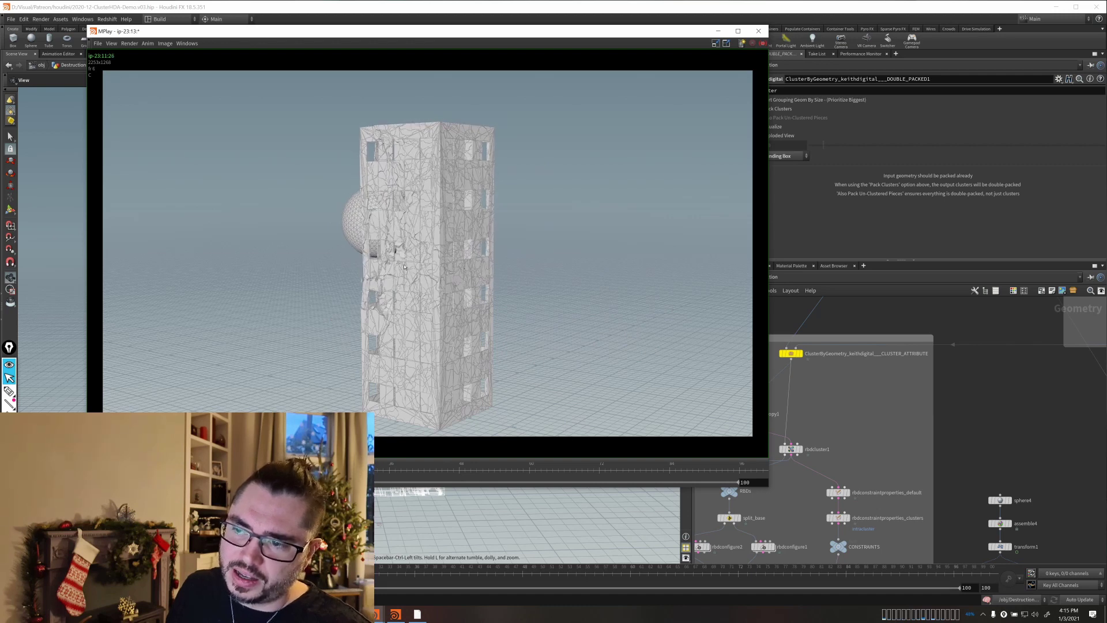
pyautogui.press('Right')
pyautogui.press('Right')
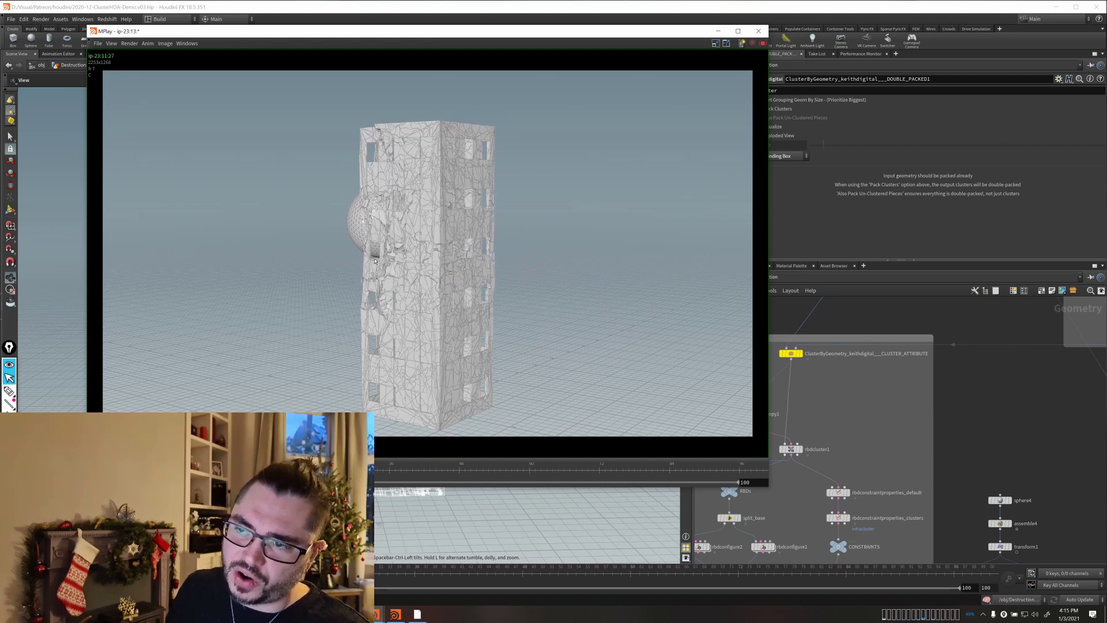
pyautogui.press('Left')
pyautogui.press('Right')
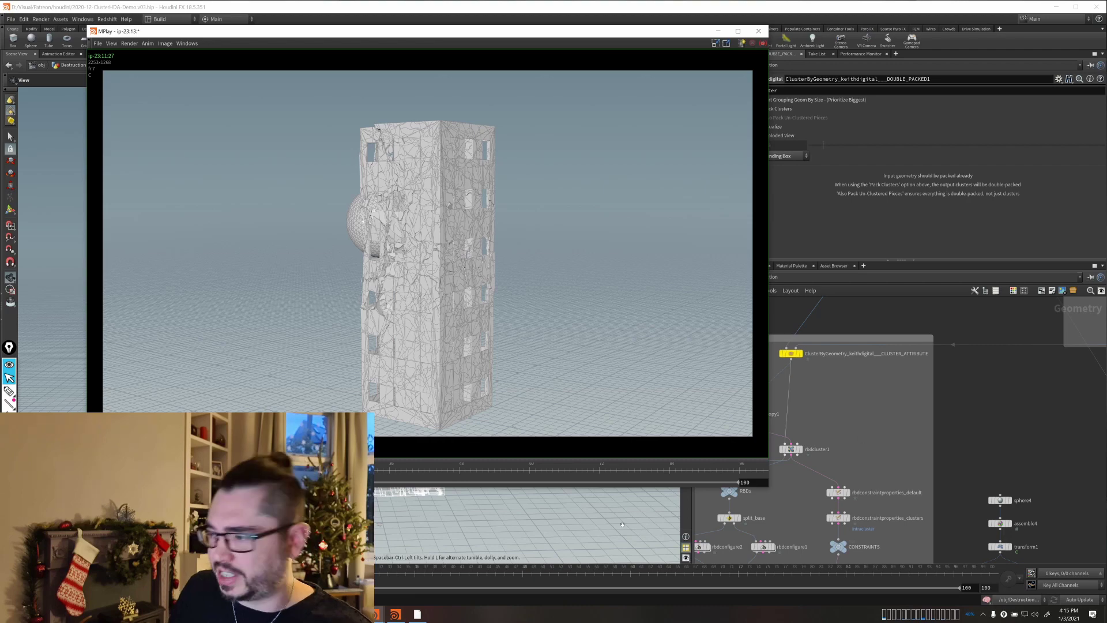
# Bring up the second MPlay flipbook and review the sphere's impact and the building's breakup frame by frame for comparison.
pyautogui.moveTo(376, 615)
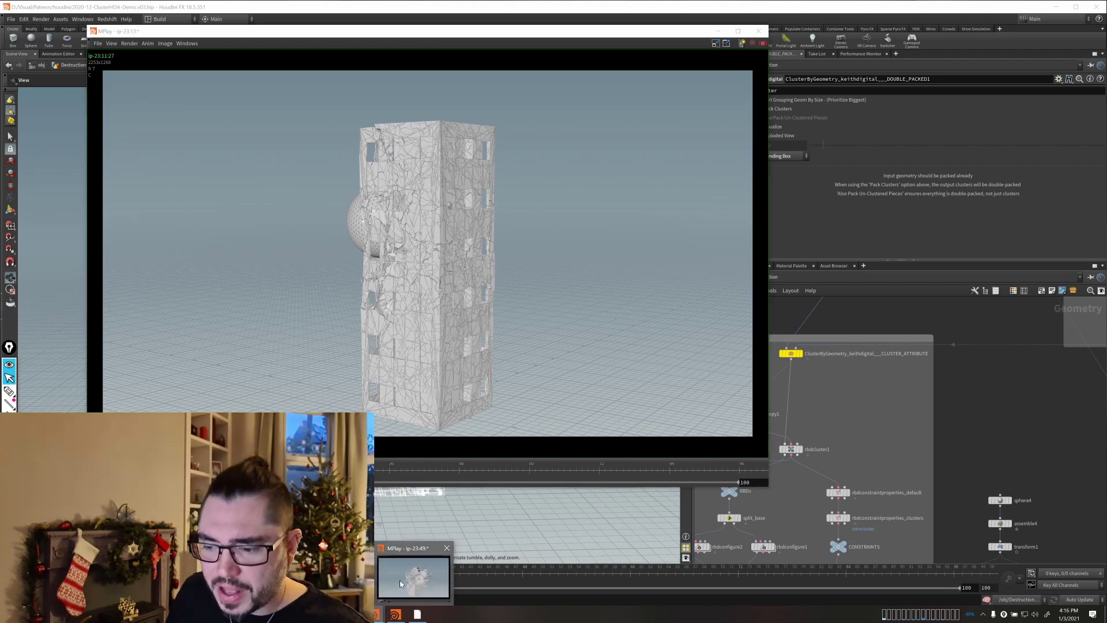
pyautogui.click(408, 568)
pyautogui.moveTo(464, 88); pyautogui.dragTo(476, 64)
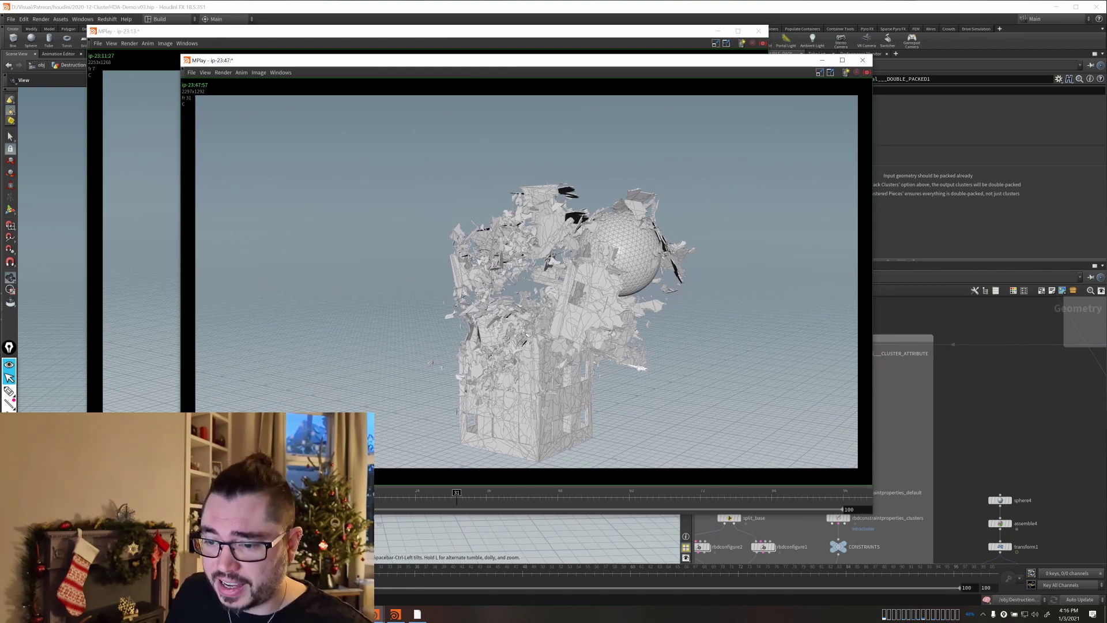
pyautogui.moveTo(457, 497); pyautogui.dragTo(280, 497)
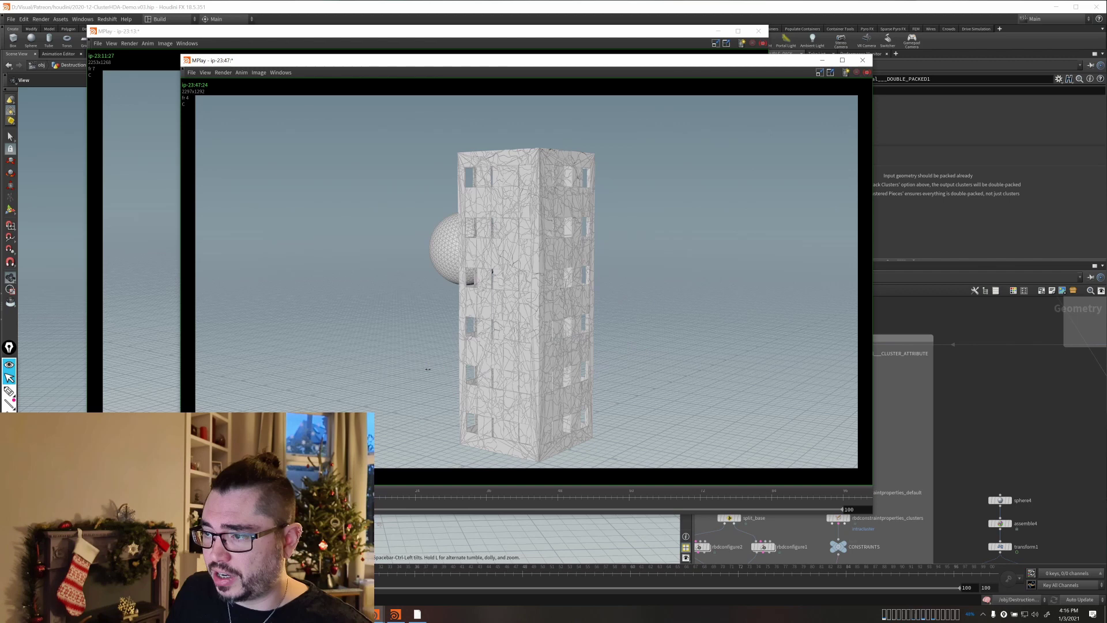
pyautogui.press('Left')
pyautogui.press('Right')
pyautogui.press('Left')
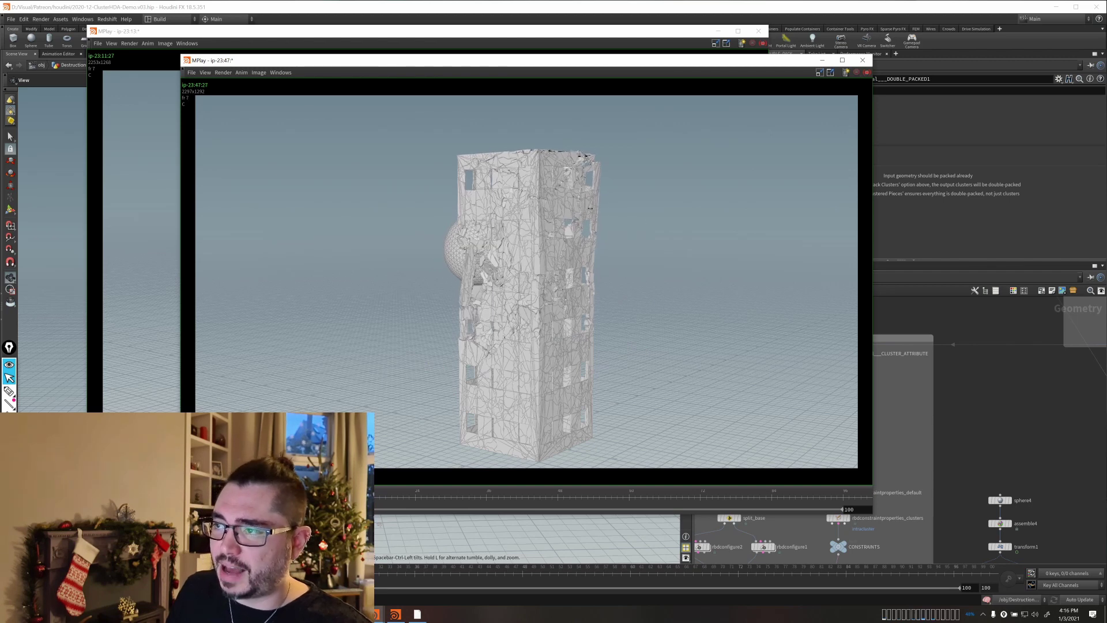
pyautogui.press('Right')
pyautogui.press('Left')
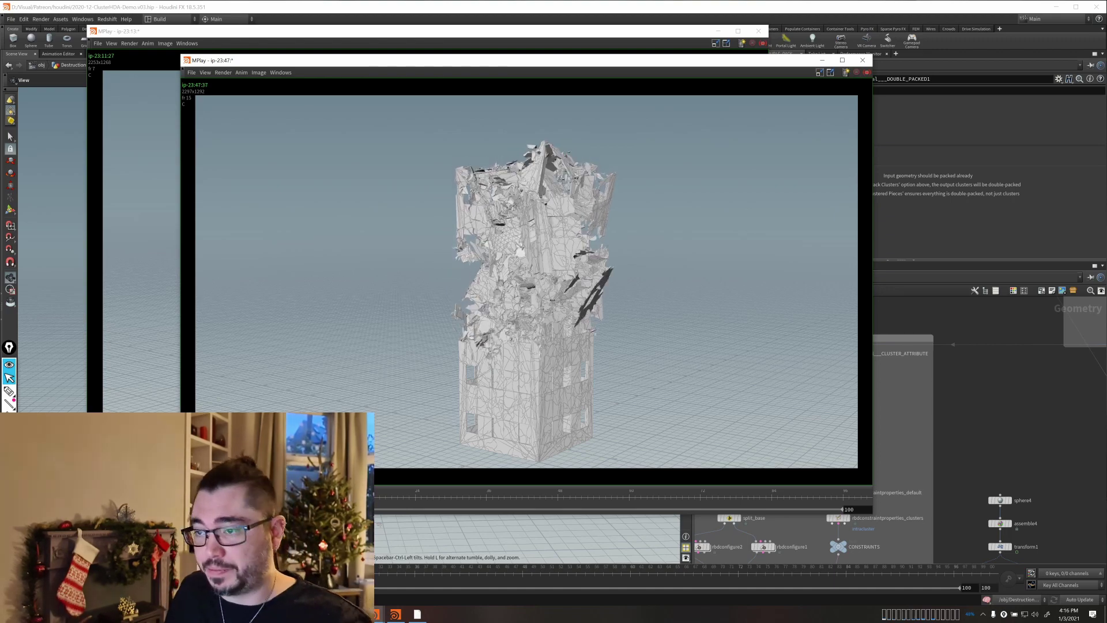
pyautogui.moveTo(564, 307)
pyautogui.mouseDown()
pyautogui.moveTo(472, 308)
pyautogui.moveTo(564, 307)
pyautogui.mouseUp()
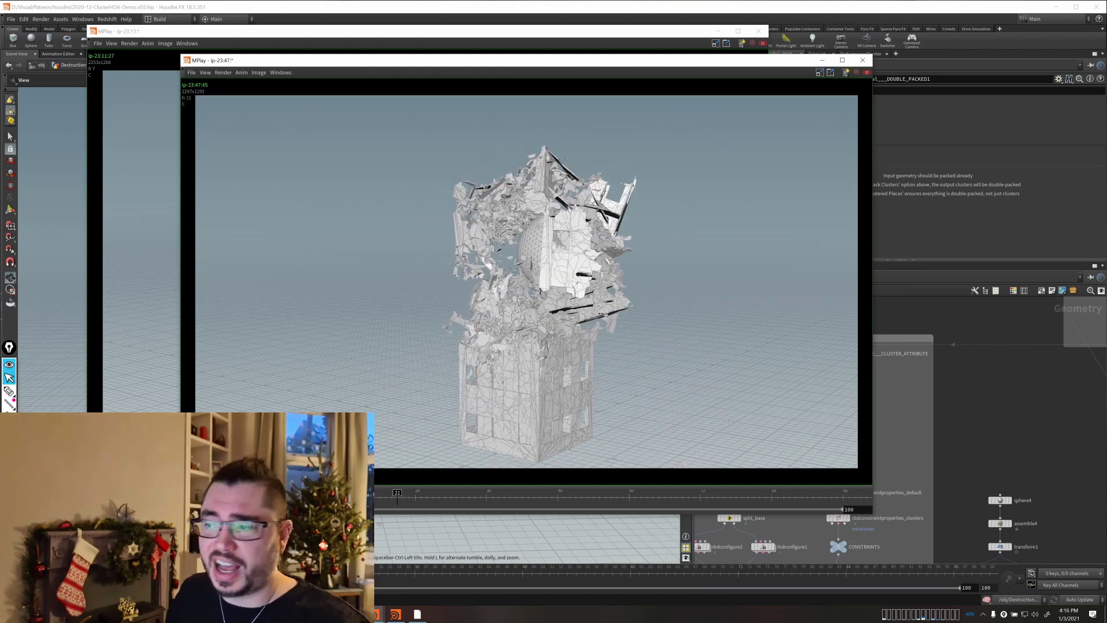
# Return to the Houdini network, display the ClusterByGeometry CLUSTER_ATTRIBUTE node and enable its Visualize option to color the clusters.
pyautogui.click(986, 423)
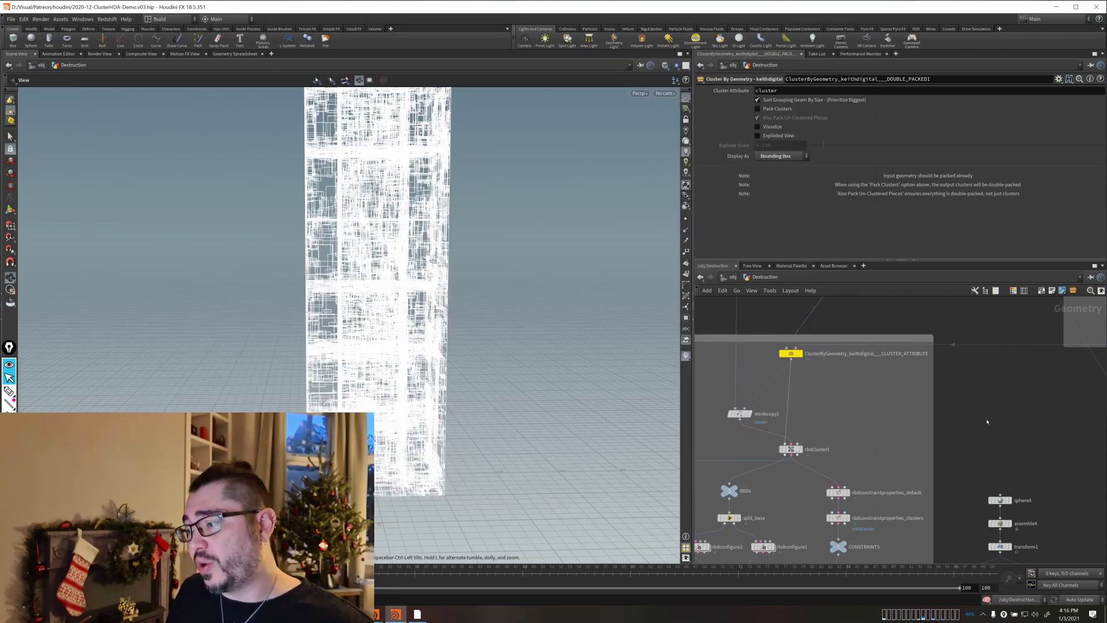
pyautogui.scroll(4, 812, 426)
pyautogui.moveTo(812, 348); pyautogui.dragTo(852, 455, button='middle')
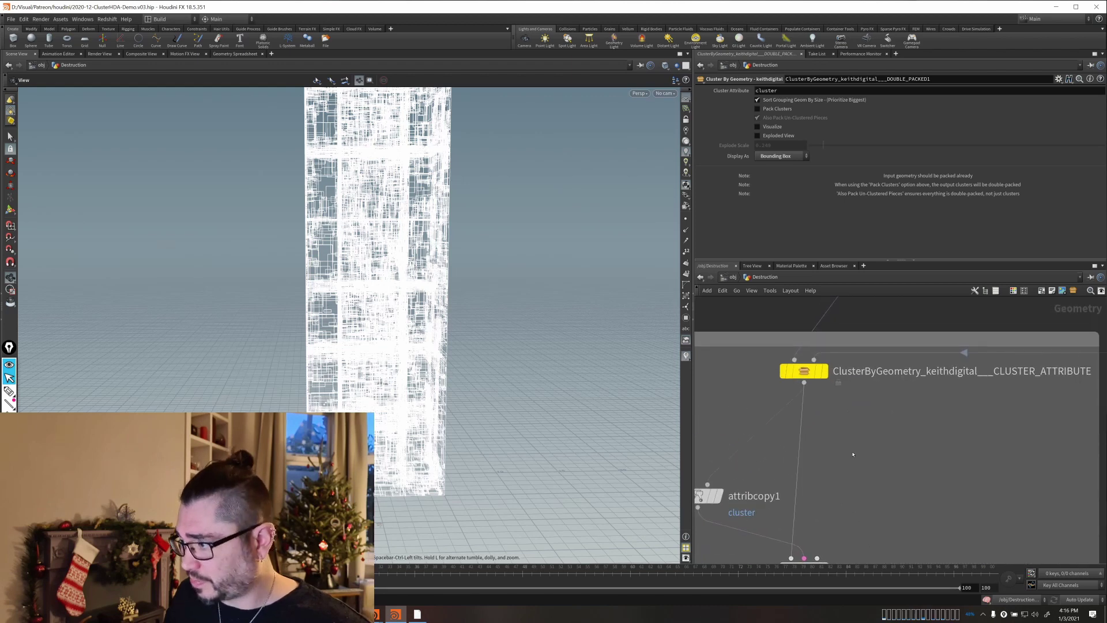
pyautogui.scroll(-3, 850, 448)
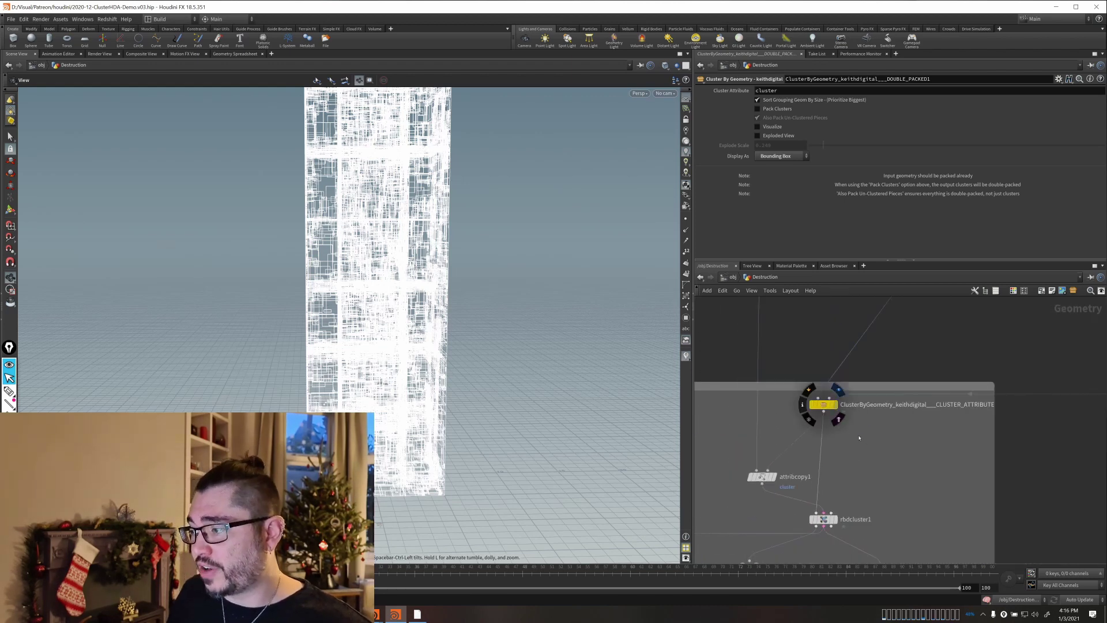
pyautogui.click(838, 390)
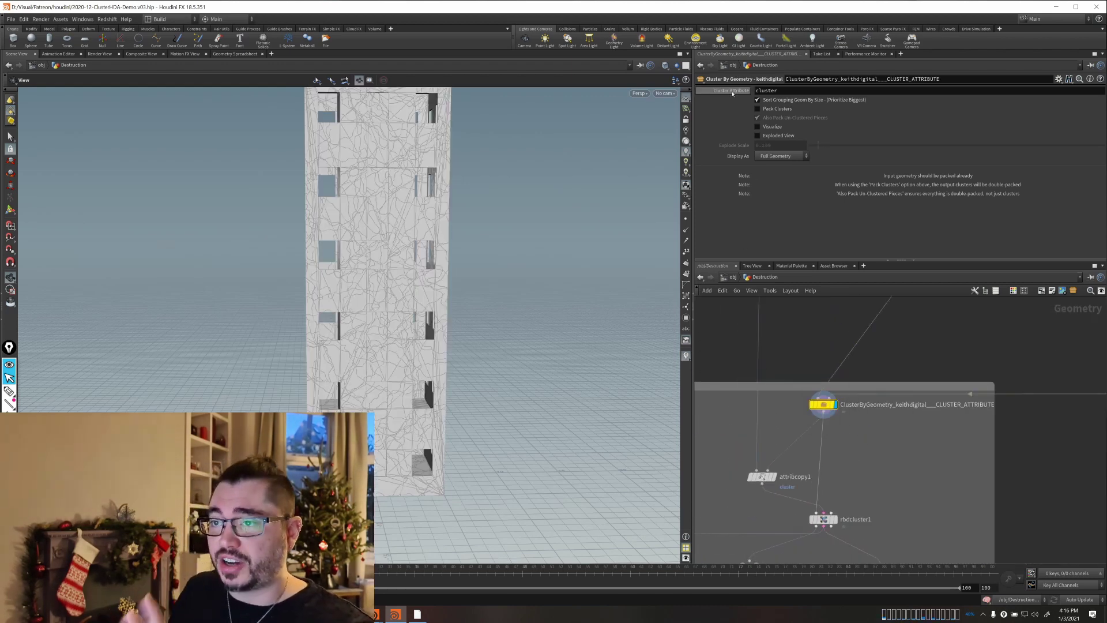
pyautogui.click(772, 127)
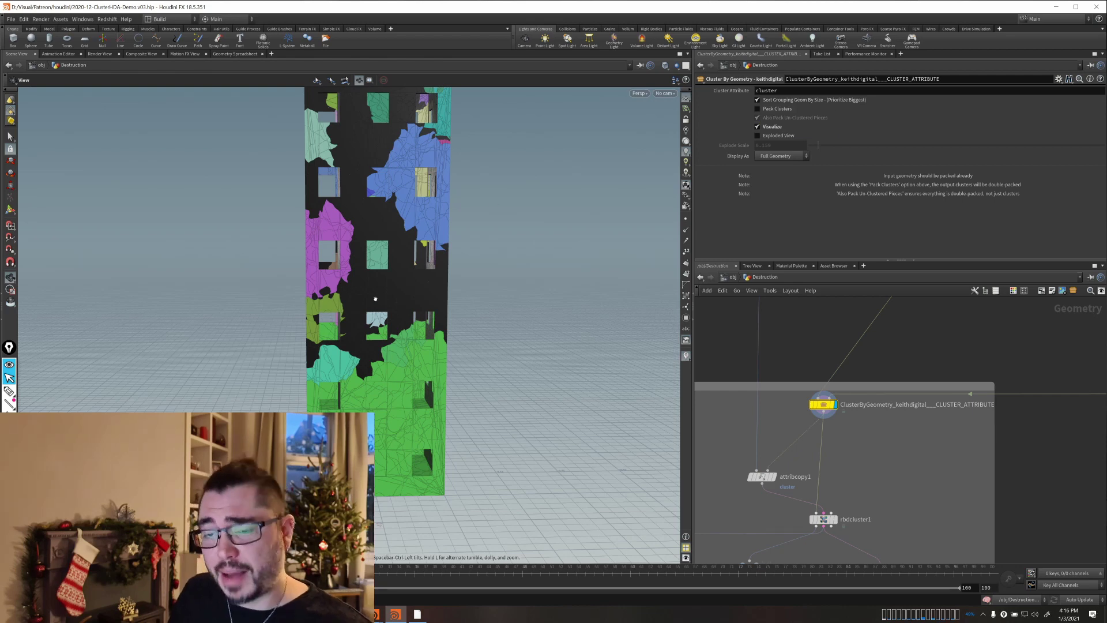
# Review the attribcopy1 settings that copy the cluster attribute by matching name, then reselect the CLUSTER_ATTRIBUTE node.
pyautogui.scroll(5, 795, 501)
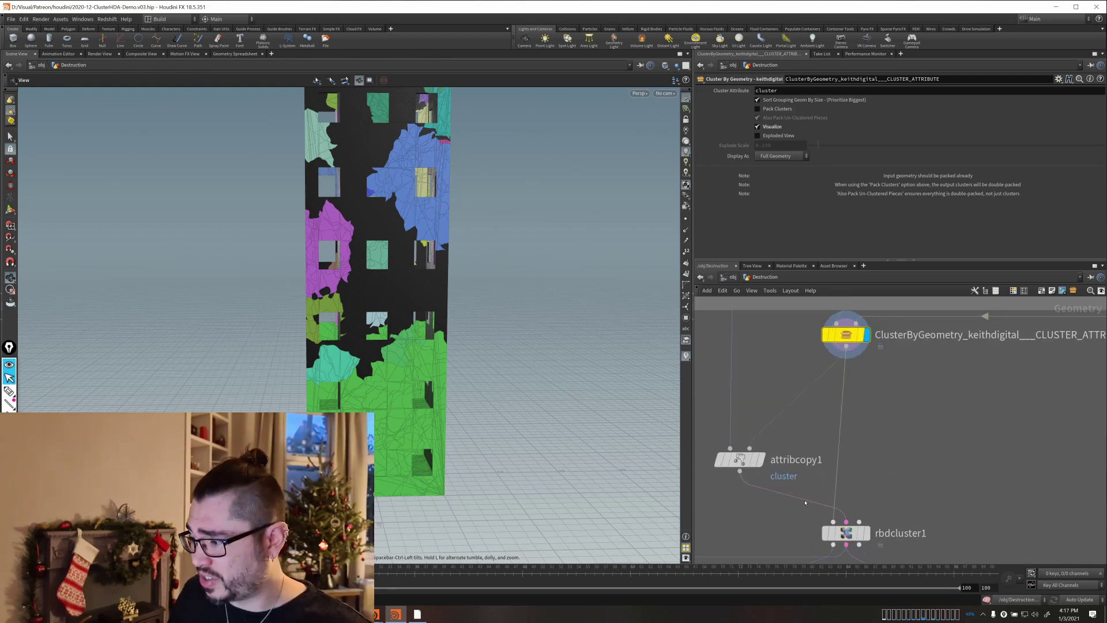
pyautogui.moveTo(795, 502); pyautogui.dragTo(836, 463, button='middle')
pyautogui.click(781, 418)
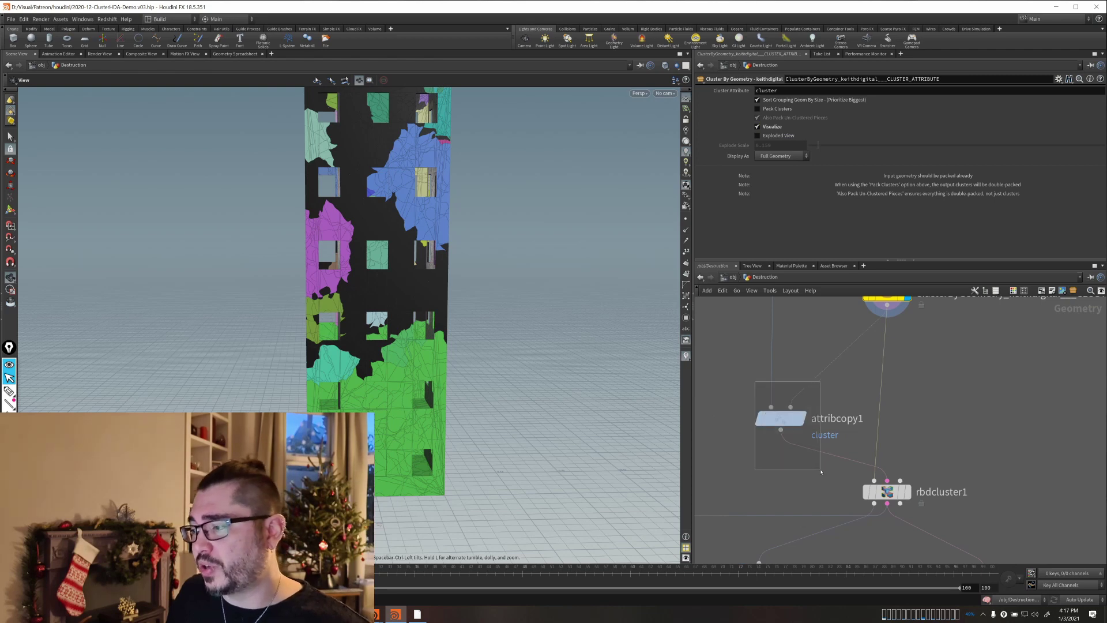
pyautogui.scroll(-3, 895, 447)
pyautogui.scroll(4, 895, 447)
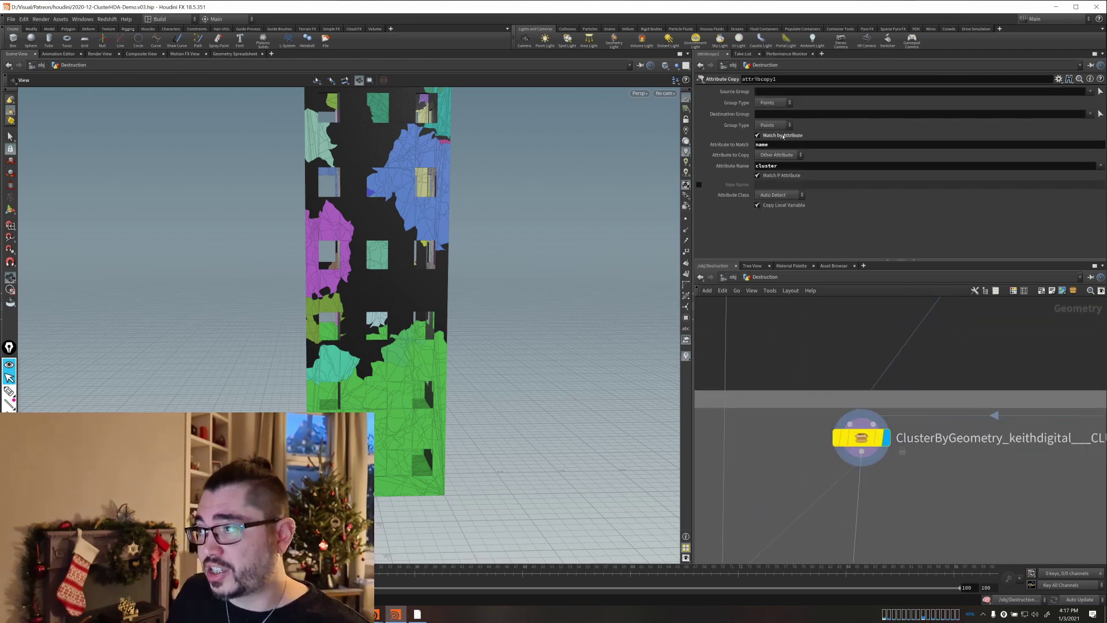
pyautogui.click(861, 437)
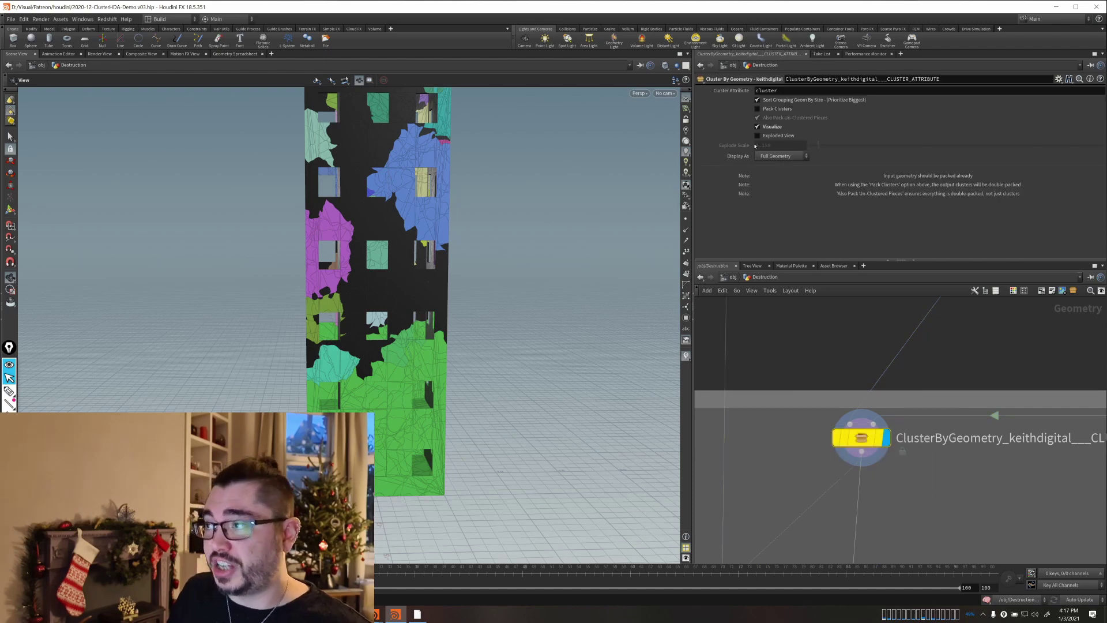
# Display the CONSTRAINTS_ALL null and examine the building's full constraint network up close.
pyautogui.scroll(-4, 741, 534)
pyautogui.moveTo(761, 462); pyautogui.dragTo(803, 552, button='middle')
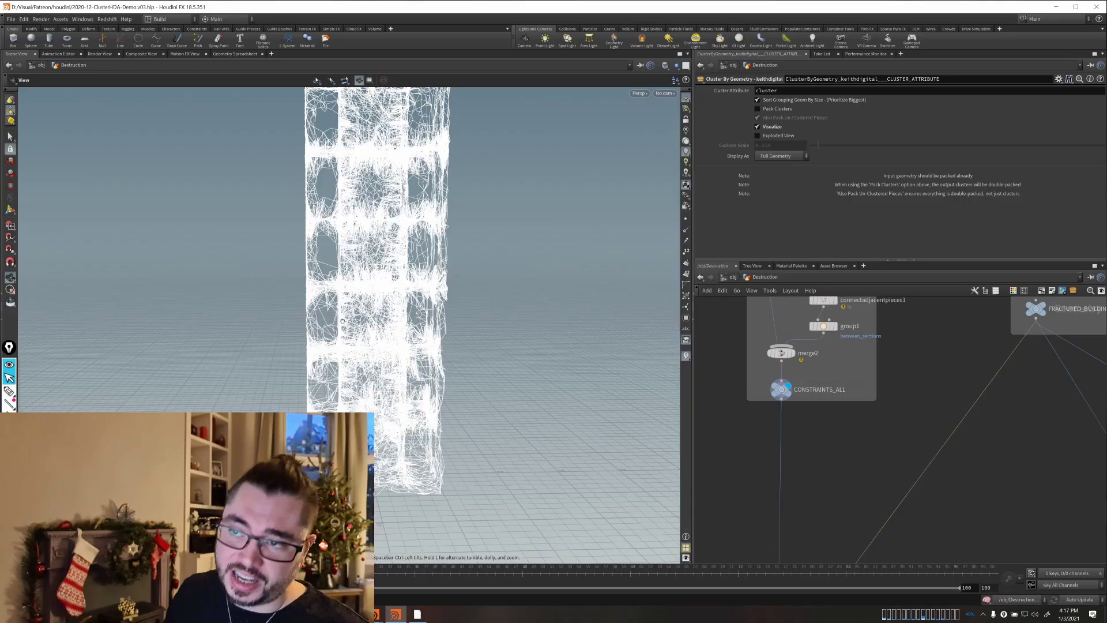
pyautogui.moveTo(342, 321); pyautogui.dragTo(398, 346)
pyautogui.moveTo(397, 346); pyautogui.dragTo(463, 383, button='right')
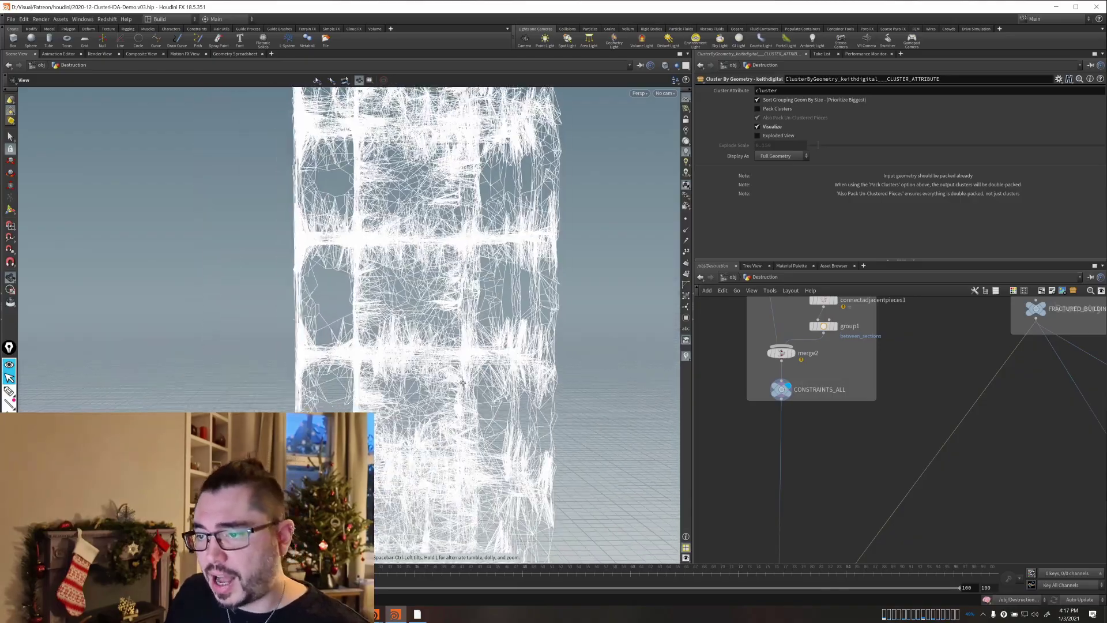
pyautogui.moveTo(463, 382); pyautogui.dragTo(507, 344)
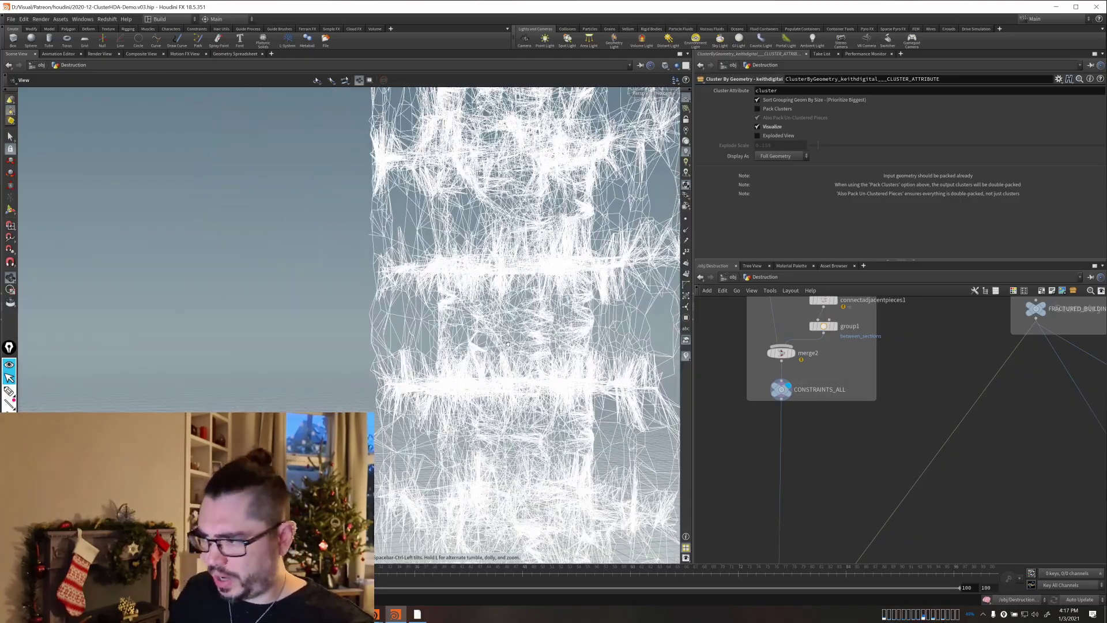
# Display the constraints_from_fracture null in the Constraints box and inspect the fracture constraints from several angles.
pyautogui.moveTo(974, 300); pyautogui.dragTo(915, 448, button='middle')
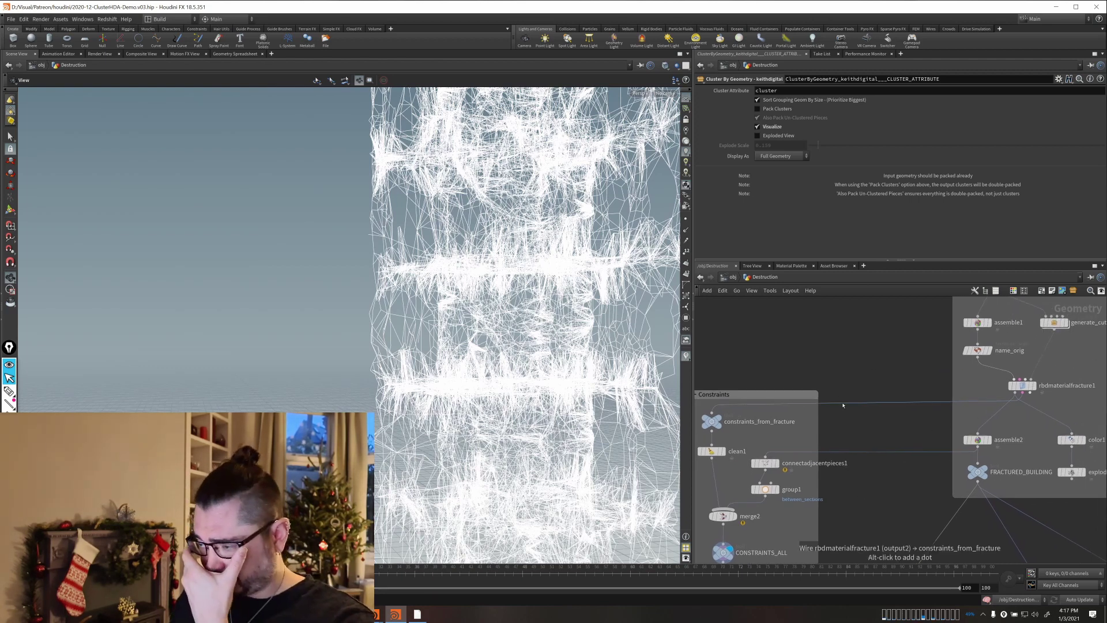
pyautogui.moveTo(923, 418); pyautogui.dragTo(983, 396, button='middle')
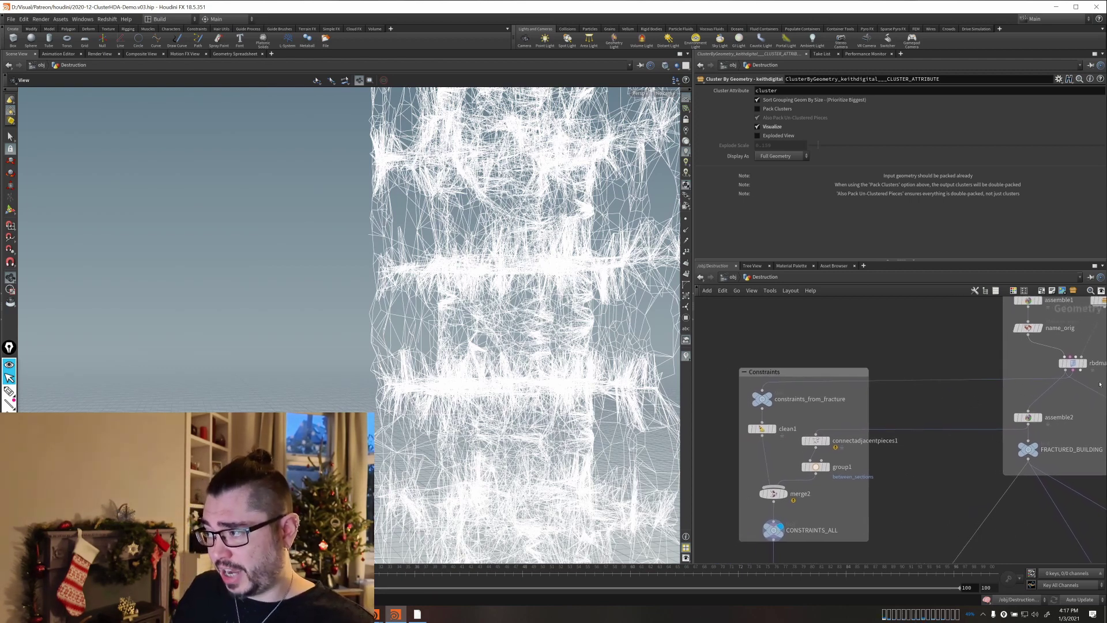
pyautogui.moveTo(777, 399)
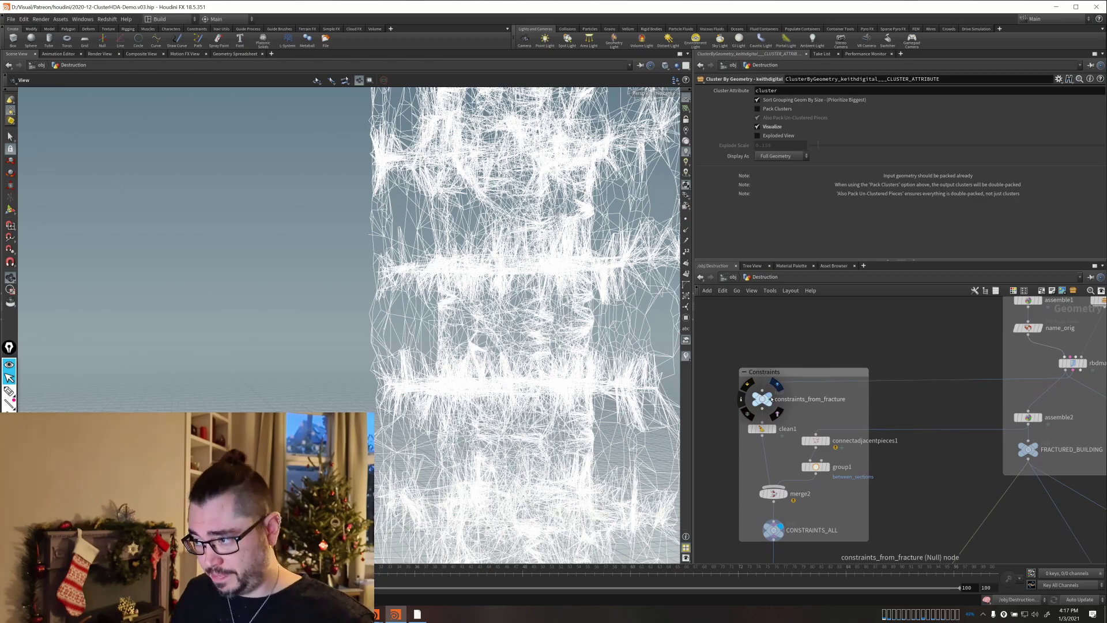
pyautogui.press('r')
pyautogui.moveTo(507, 346); pyautogui.dragTo(314, 338)
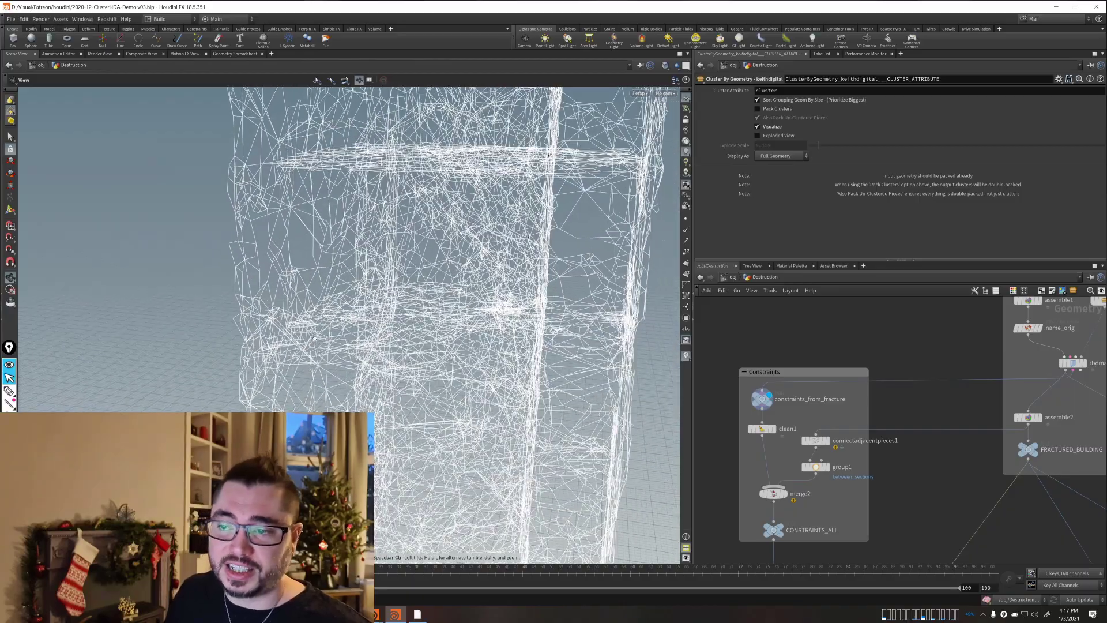
pyautogui.moveTo(499, 309); pyautogui.dragTo(444, 352)
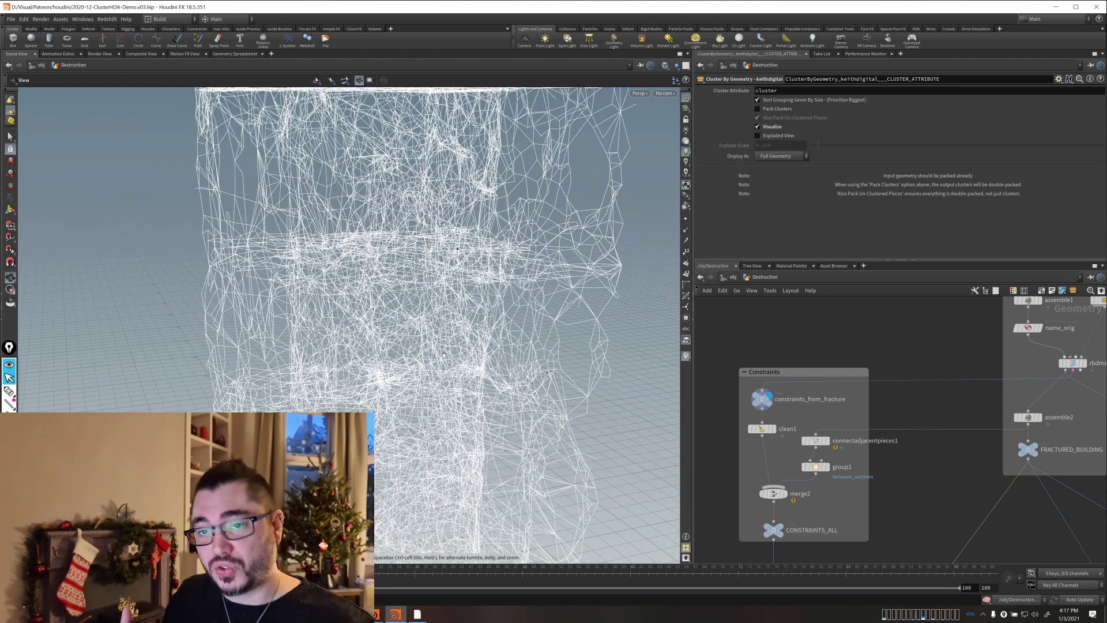
# Review the connectadjacentpieces1 settings and display the node to inspect the connections it makes between building sections.
pyautogui.scroll(5, 823, 411)
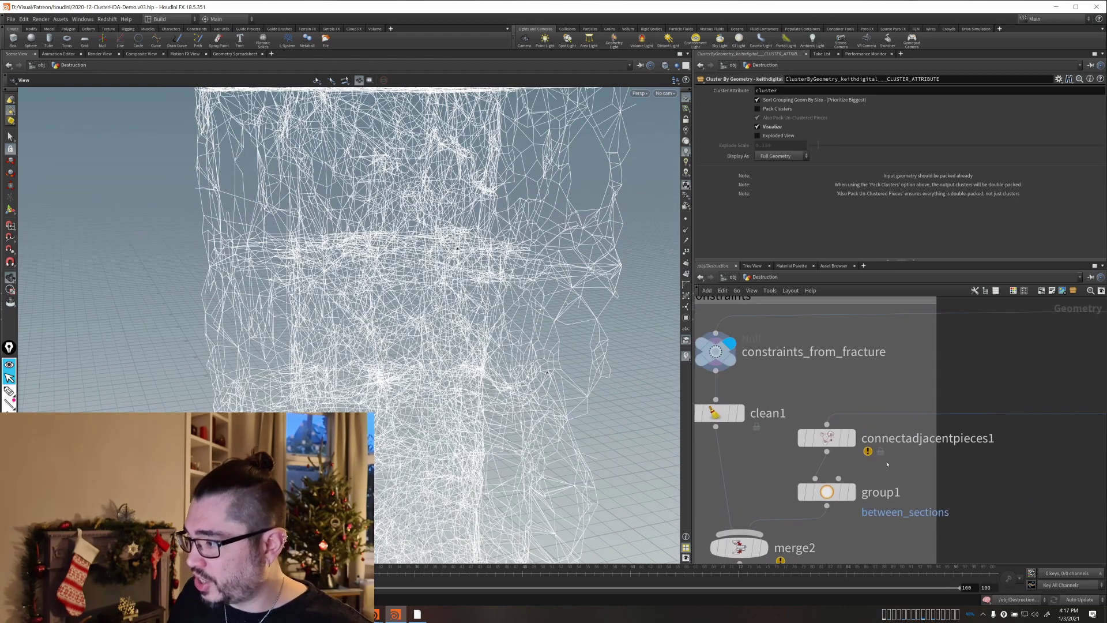
pyautogui.click(836, 437)
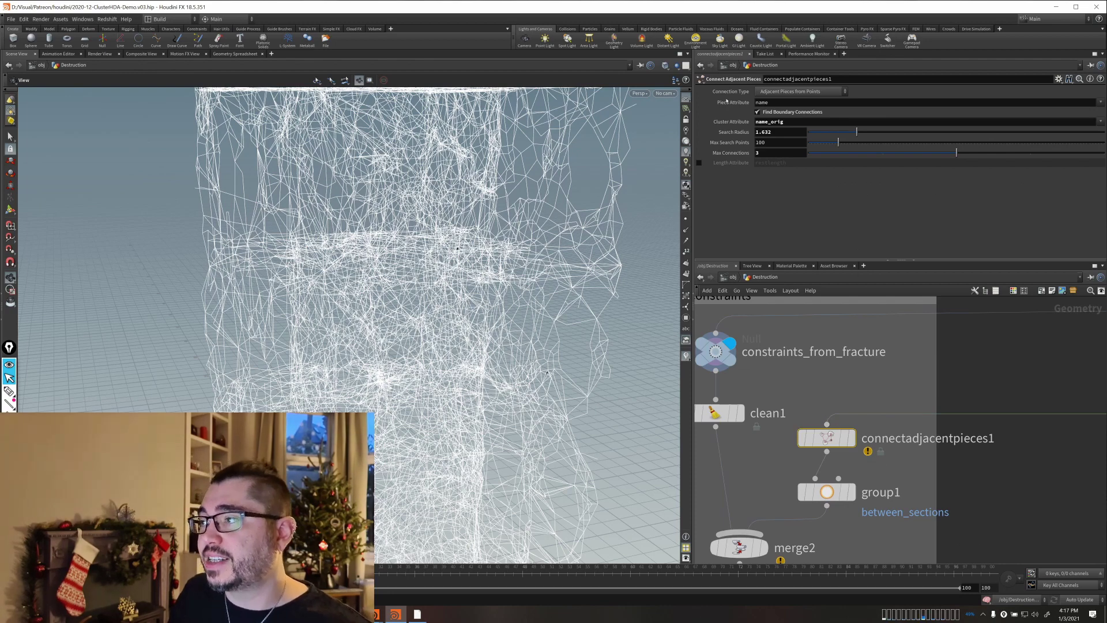
pyautogui.click(851, 437)
pyautogui.moveTo(434, 371); pyautogui.dragTo(382, 358)
pyautogui.scroll(-3, 403, 352)
pyautogui.moveTo(911, 532); pyautogui.dragTo(950, 461, button='middle')
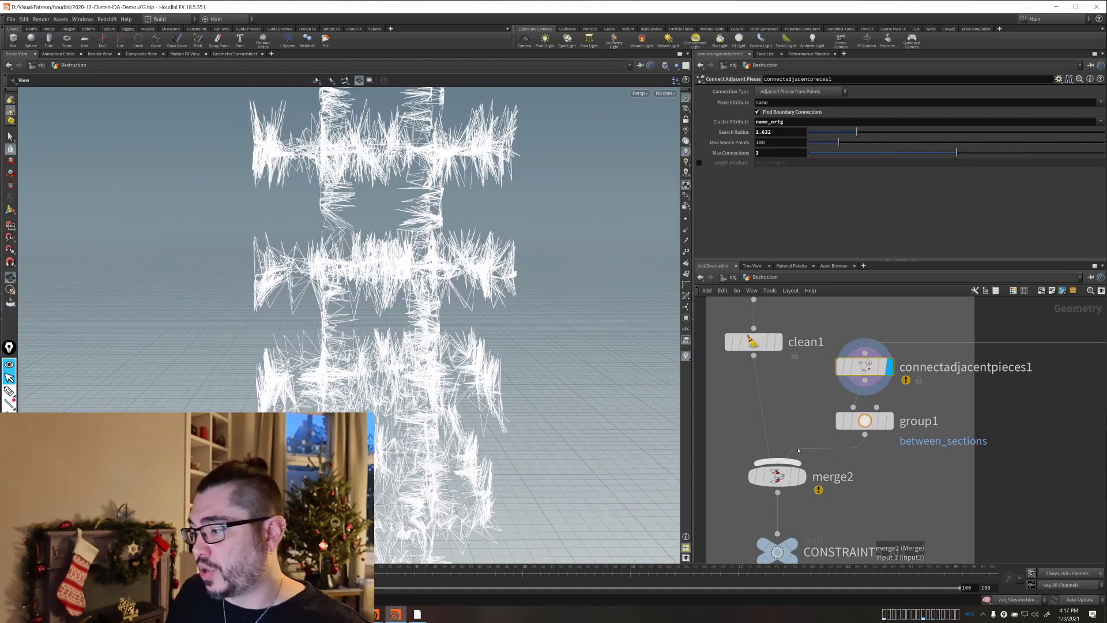
# Display clean1, merge2 and CONSTRAINTS_ALL in turn to compare the fracture constraints with the merged constraints.
pyautogui.click(778, 344)
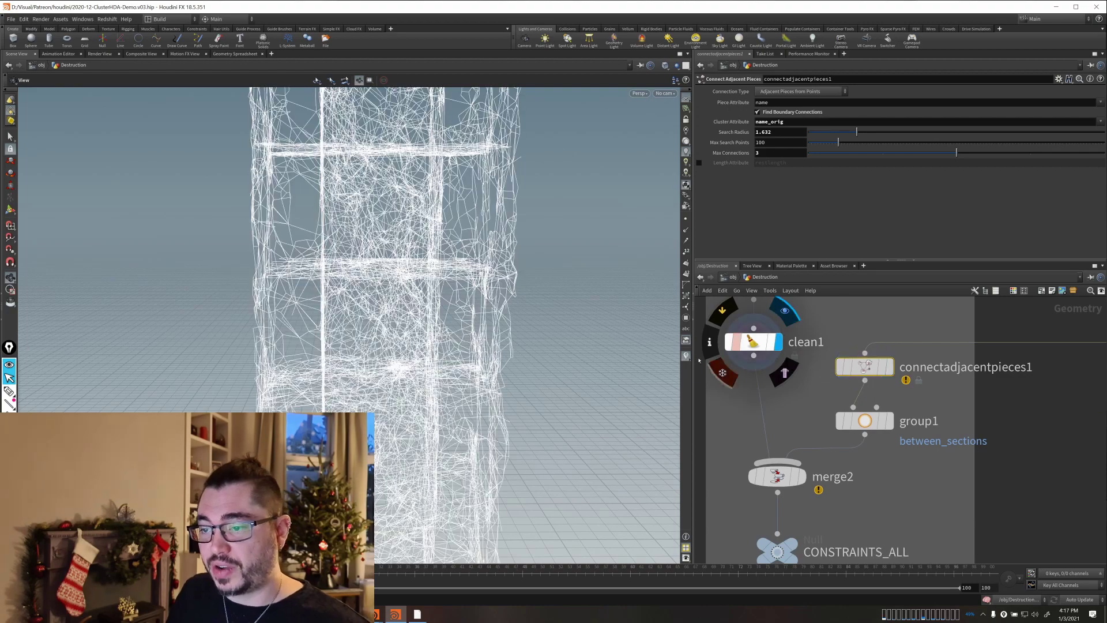
pyautogui.moveTo(290, 274); pyautogui.dragTo(316, 268)
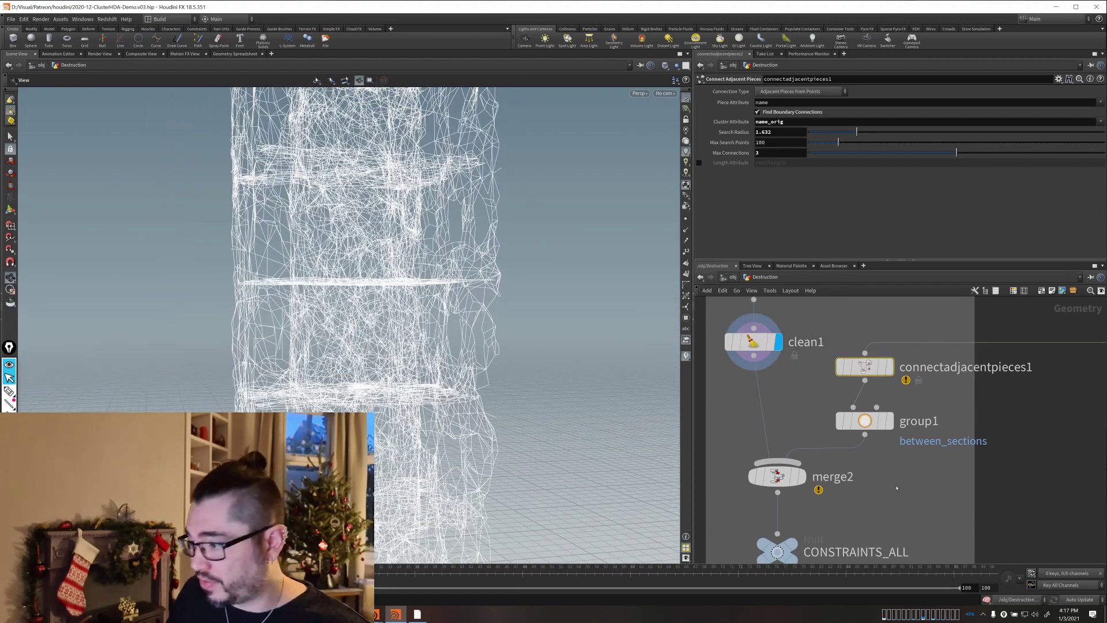
pyautogui.moveTo(897, 487); pyautogui.dragTo(891, 429, button='middle')
pyautogui.click(799, 419)
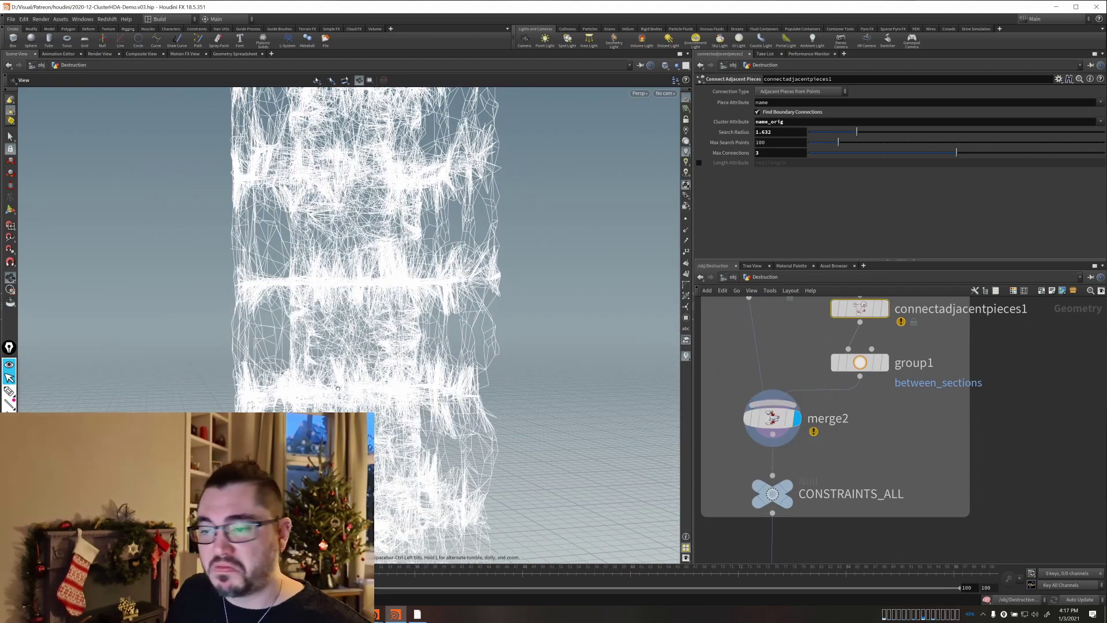
pyautogui.scroll(-2, 814, 468)
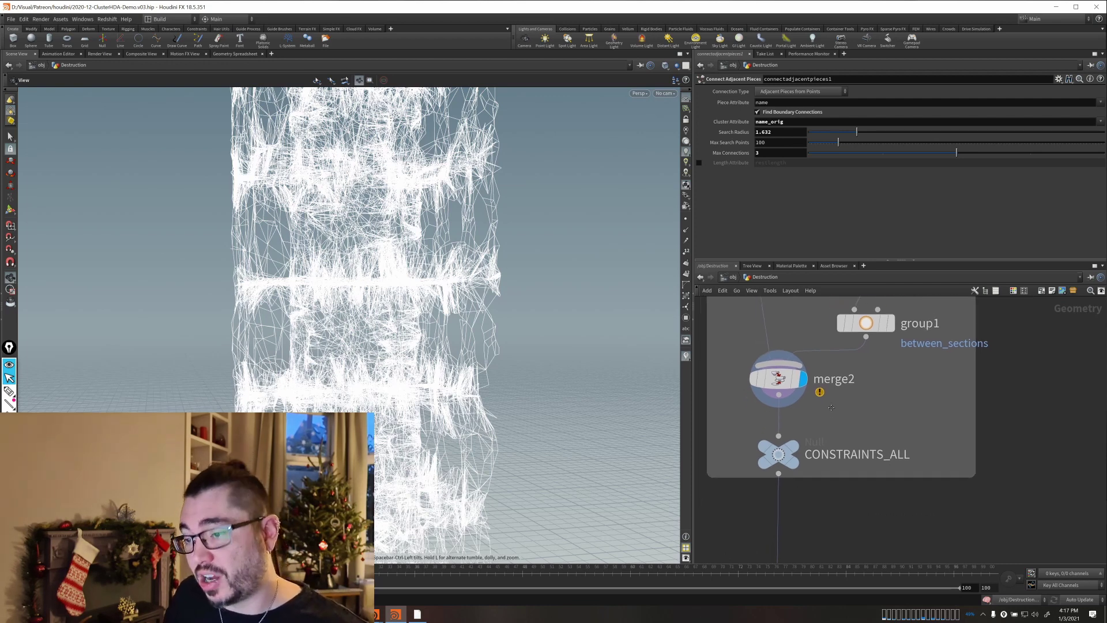
pyautogui.click(793, 443)
# Locate attribcopy1 in the cluster attribute setup and display the ClusterByGeometry node above it to view the colored clusters.
pyautogui.scroll(-7, 831, 427)
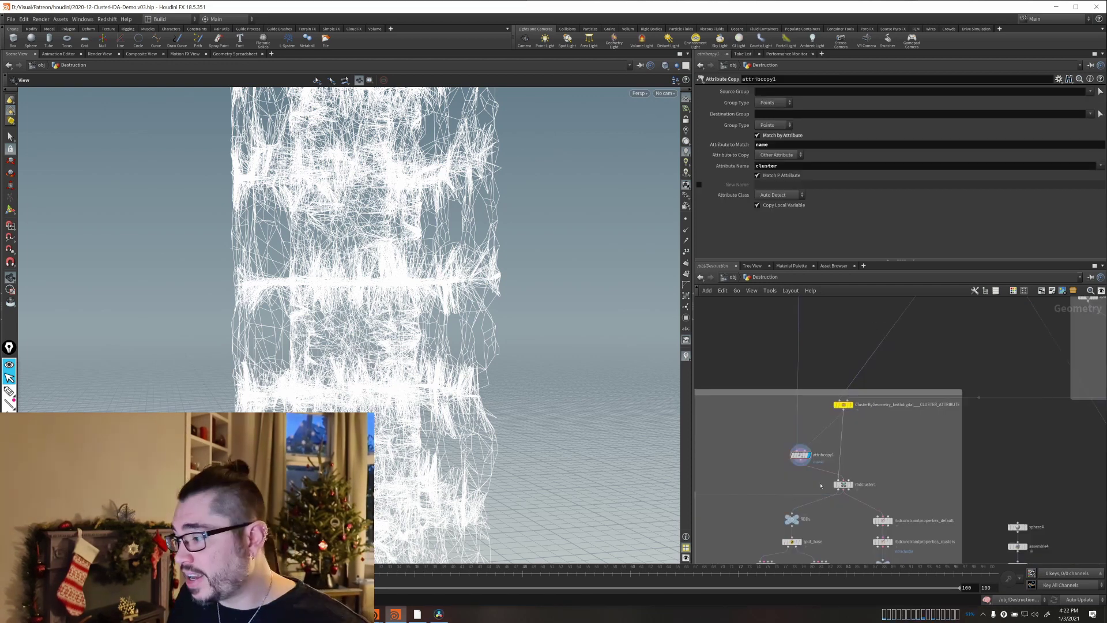
pyautogui.scroll(5, 797, 456)
pyautogui.click(805, 452)
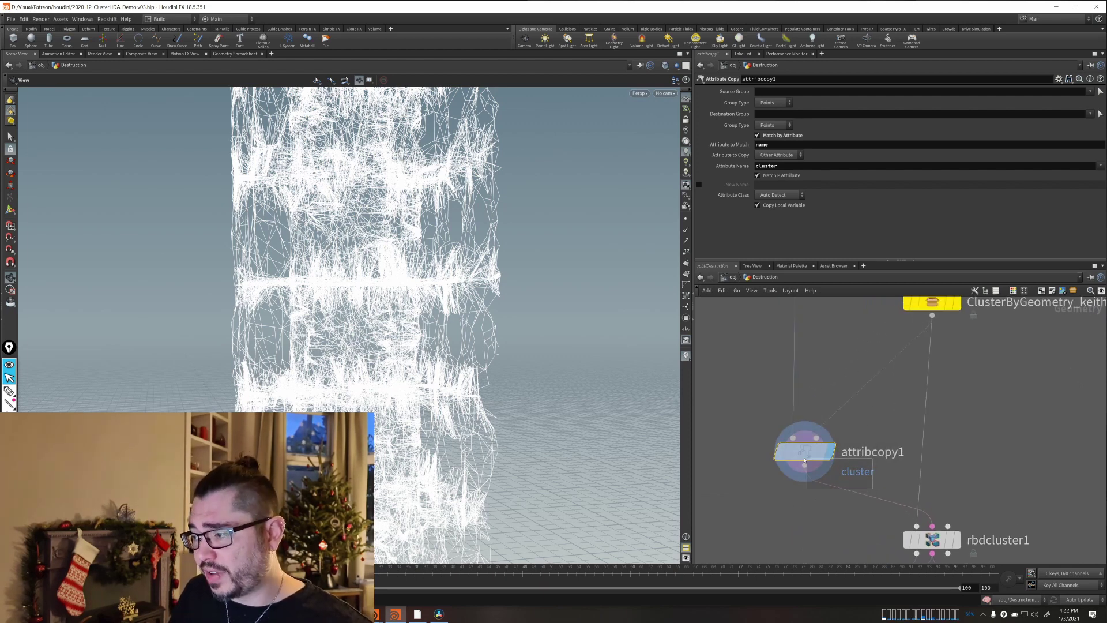
pyautogui.moveTo(982, 355); pyautogui.dragTo(959, 414, button='middle')
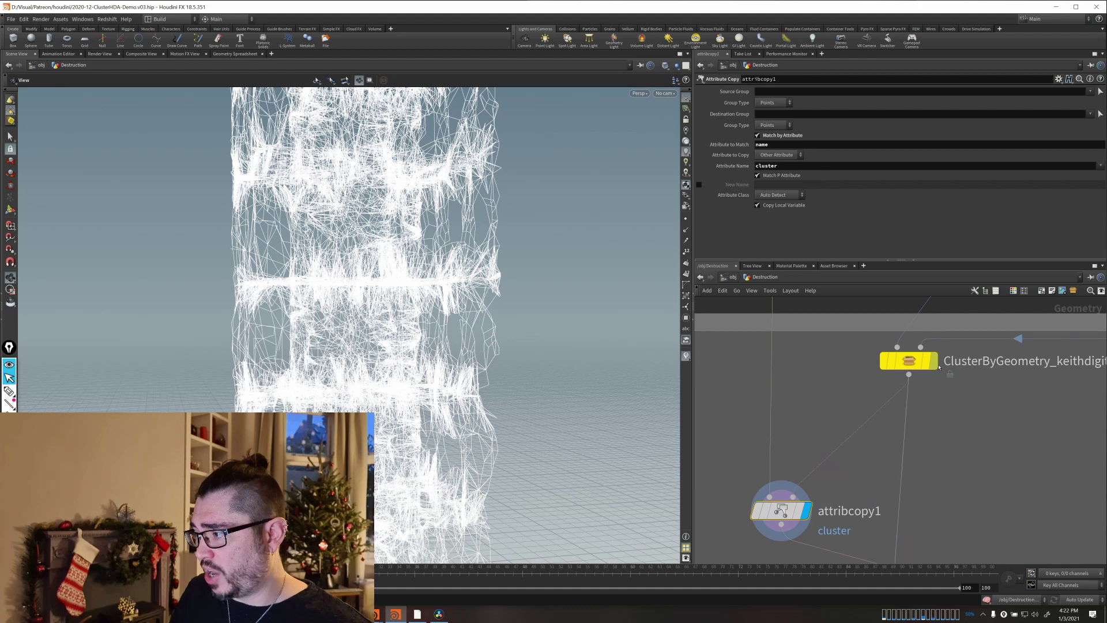
pyautogui.click(932, 361)
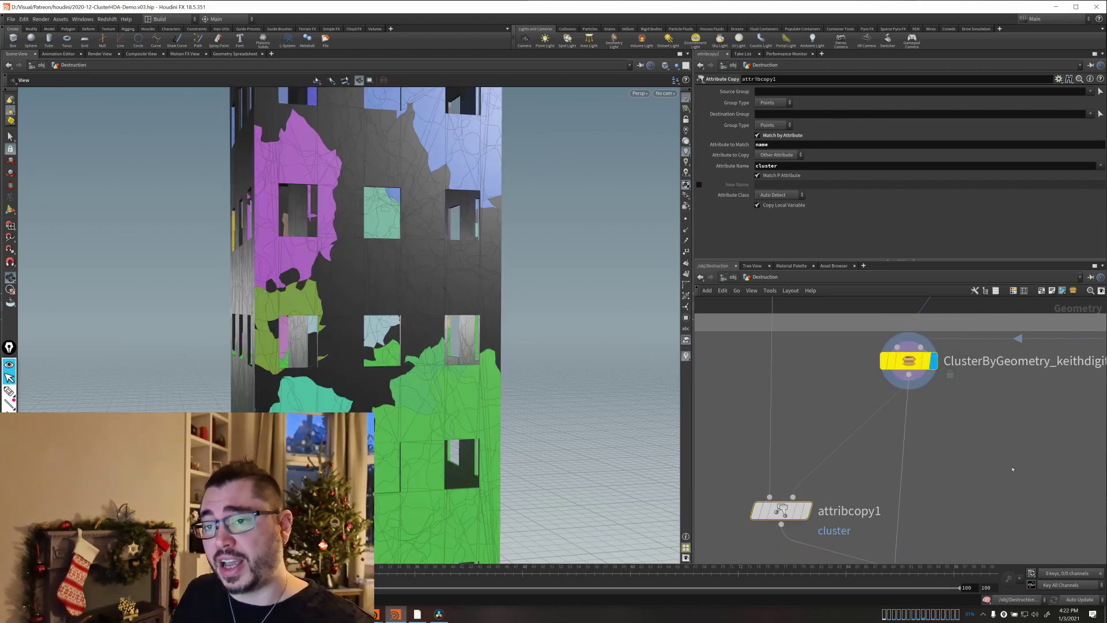
# Display attribcopy1 and turn on point display in the viewport to show the points of the constraint network.
pyautogui.moveTo(1012, 469); pyautogui.dragTo(1012, 408, button='middle')
pyautogui.moveTo(739, 464); pyautogui.dragTo(834, 409)
pyautogui.click(807, 449)
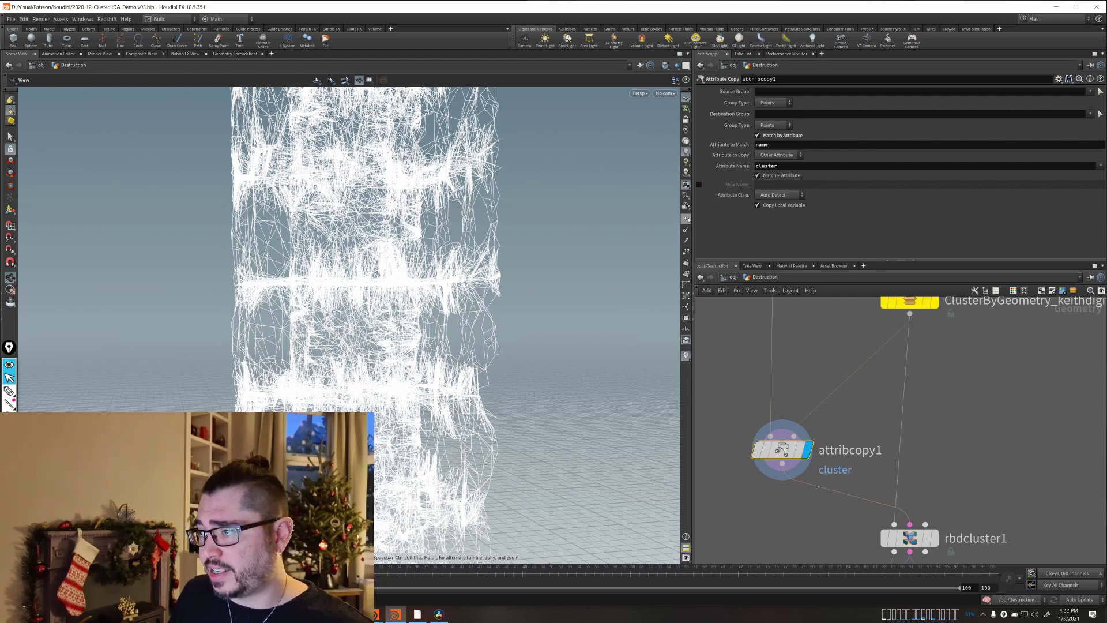
pyautogui.click(685, 218)
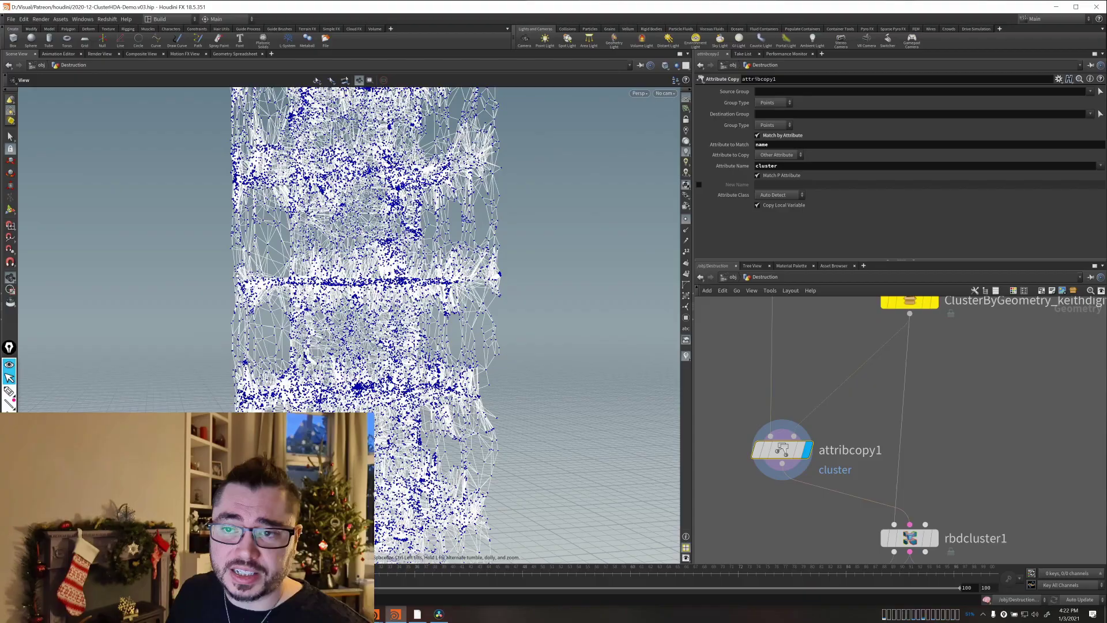
pyautogui.moveTo(261, 256)
pyautogui.mouseDown()
pyautogui.moveTo(284, 256)
pyautogui.moveTo(271, 267)
pyautogui.mouseUp()
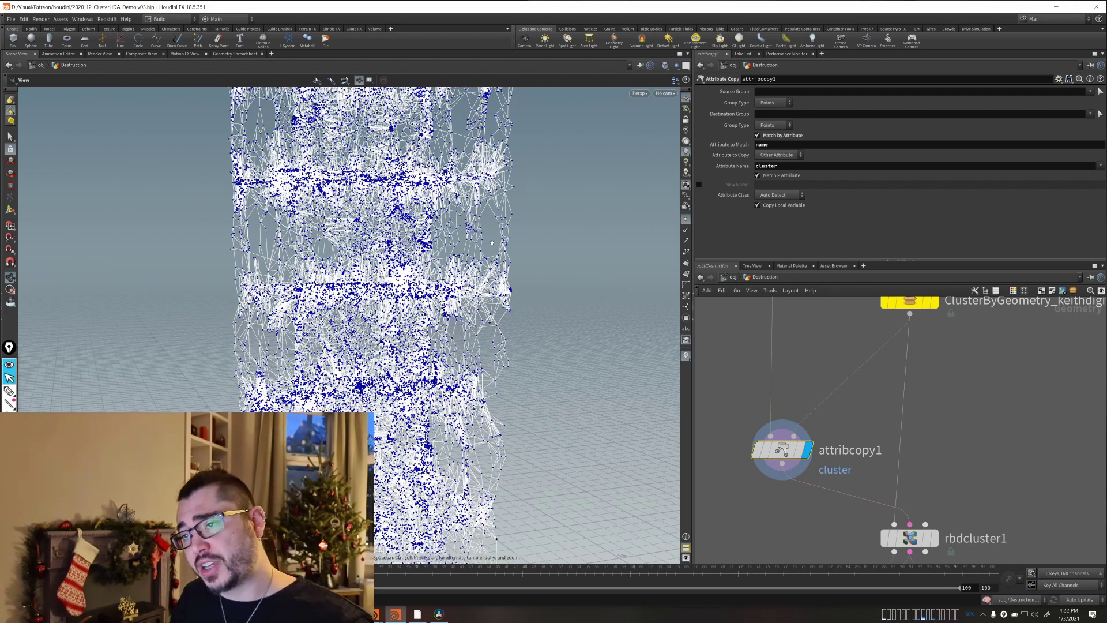
# Select the ClusterByGeometry CLUSTER_ATTRIBUTE node and display its colored clusters on the building for comparison.
pyautogui.moveTo(891, 328); pyautogui.dragTo(868, 366, button='middle')
pyautogui.click(910, 338)
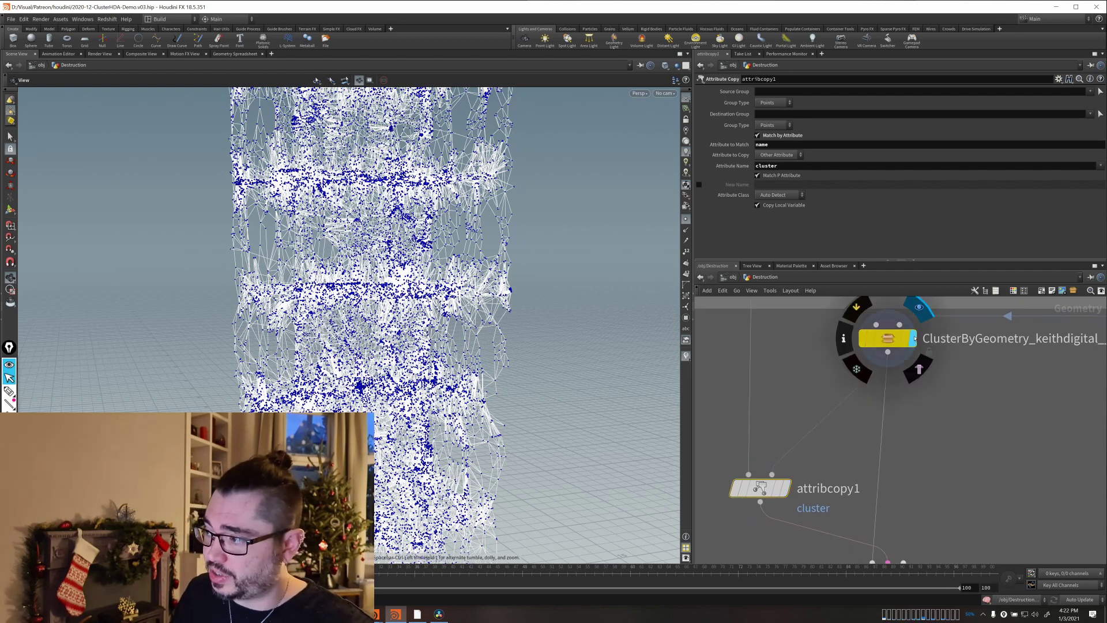
pyautogui.moveTo(970, 396); pyautogui.dragTo(803, 323)
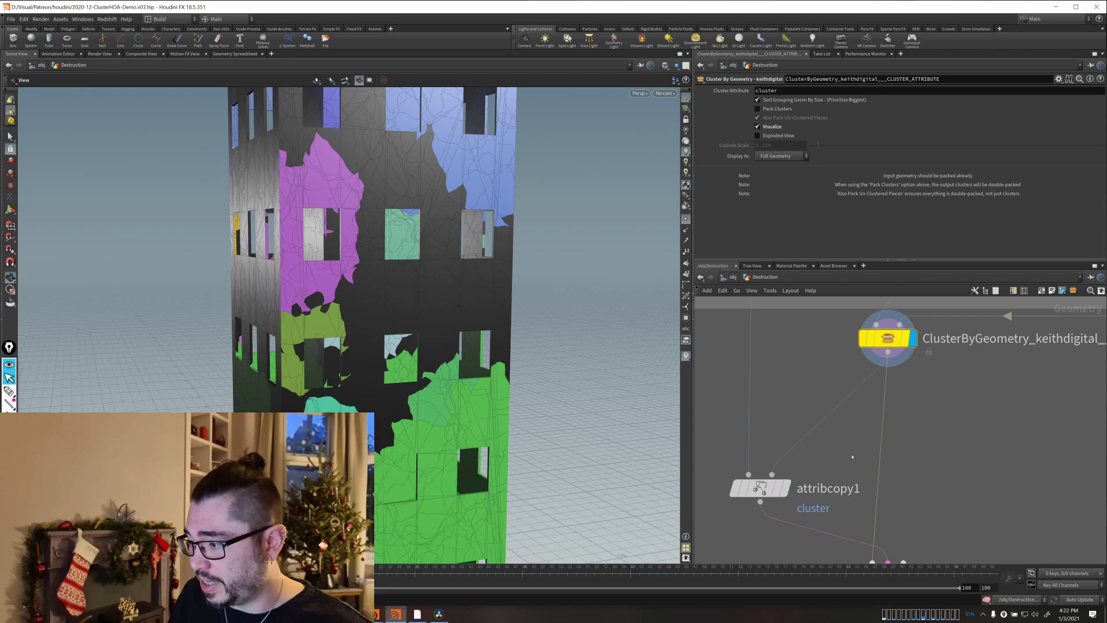
# Select attribcopy1 and switch the viewport back to its constraint network and points.
pyautogui.moveTo(852, 456); pyautogui.dragTo(713, 531)
pyautogui.moveTo(765, 526); pyautogui.dragTo(783, 438, button='middle')
pyautogui.moveTo(739, 444); pyautogui.dragTo(856, 363)
pyautogui.moveTo(790, 397)
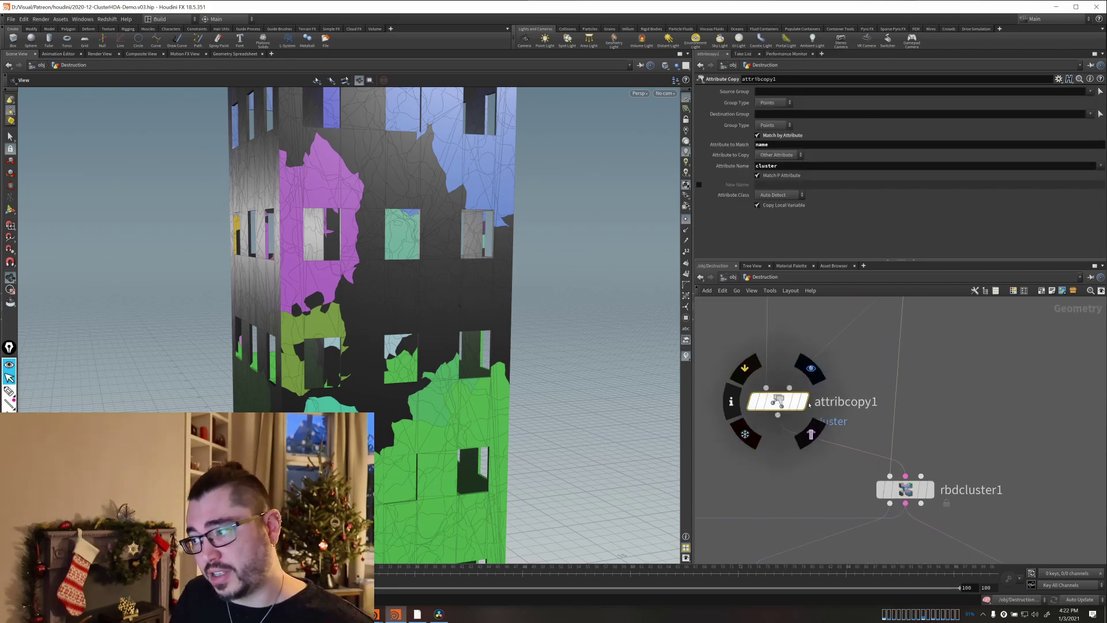
pyautogui.click(810, 368)
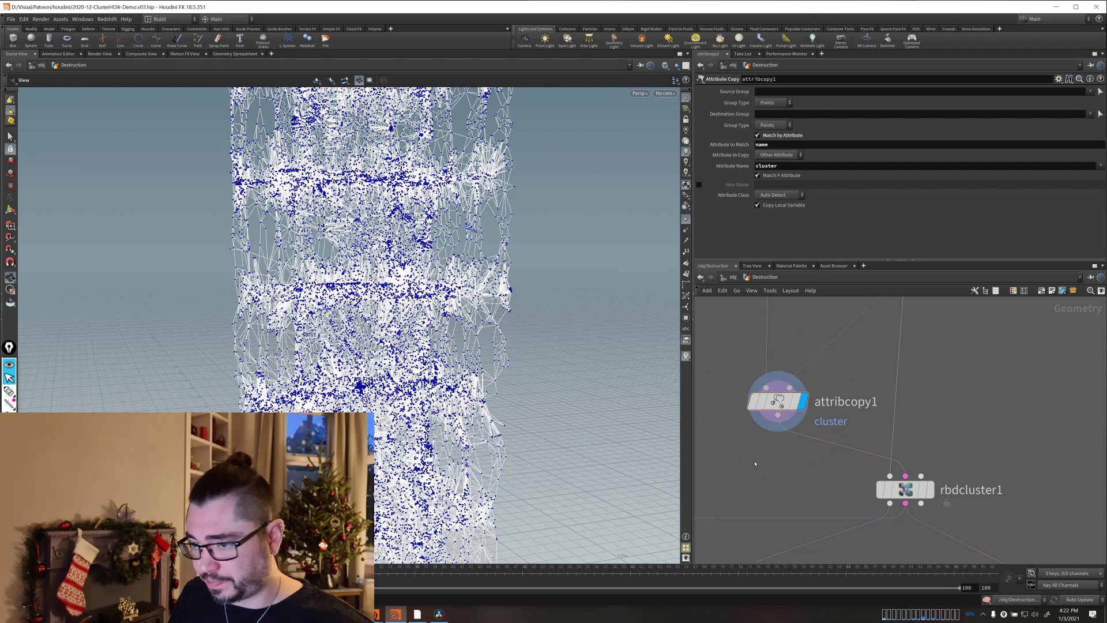
# Select rbdcluster1 and examine its Cluster Type options, leaving the type on Group Constraints.
pyautogui.moveTo(755, 463); pyautogui.dragTo(732, 366, button='middle')
pyautogui.click(842, 398)
pyautogui.moveTo(912, 418); pyautogui.dragTo(941, 419, button='middle')
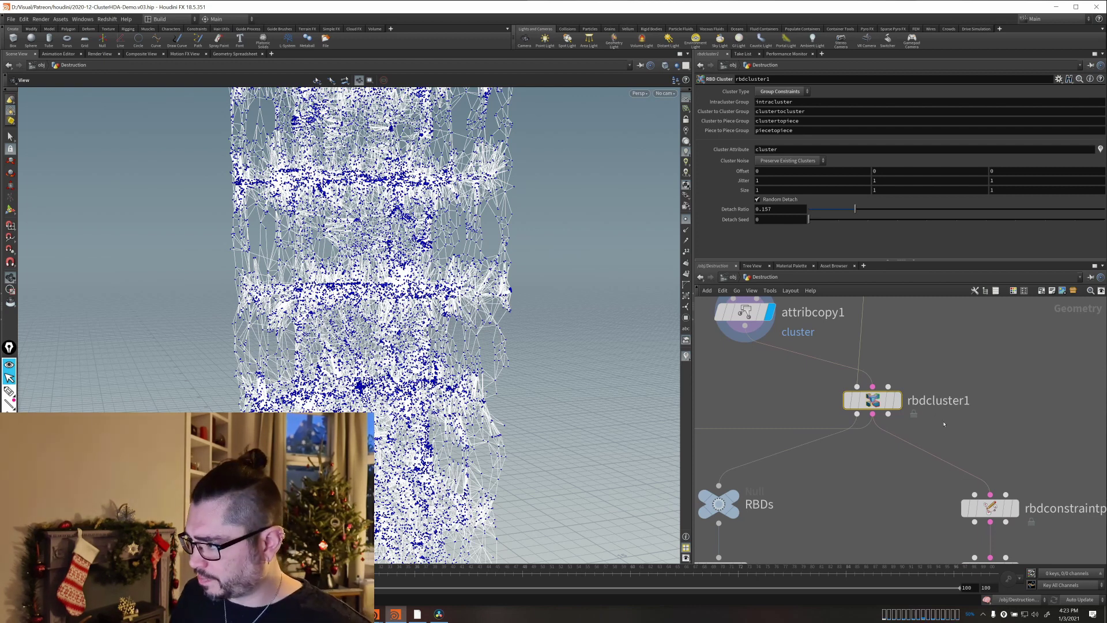
pyautogui.click(782, 91)
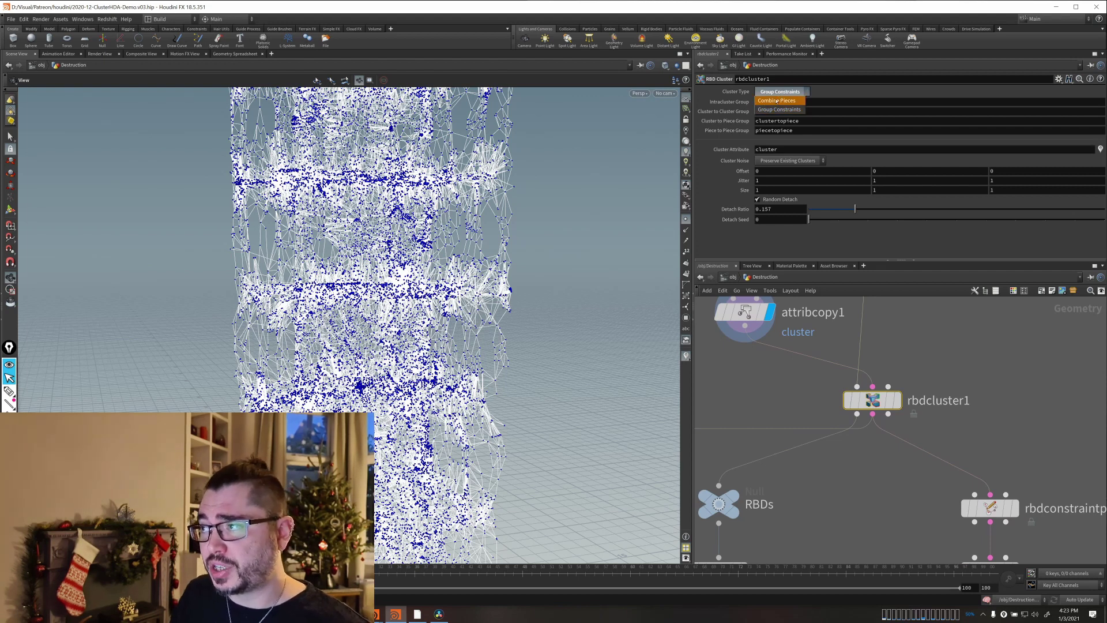
pyautogui.click(1019, 399)
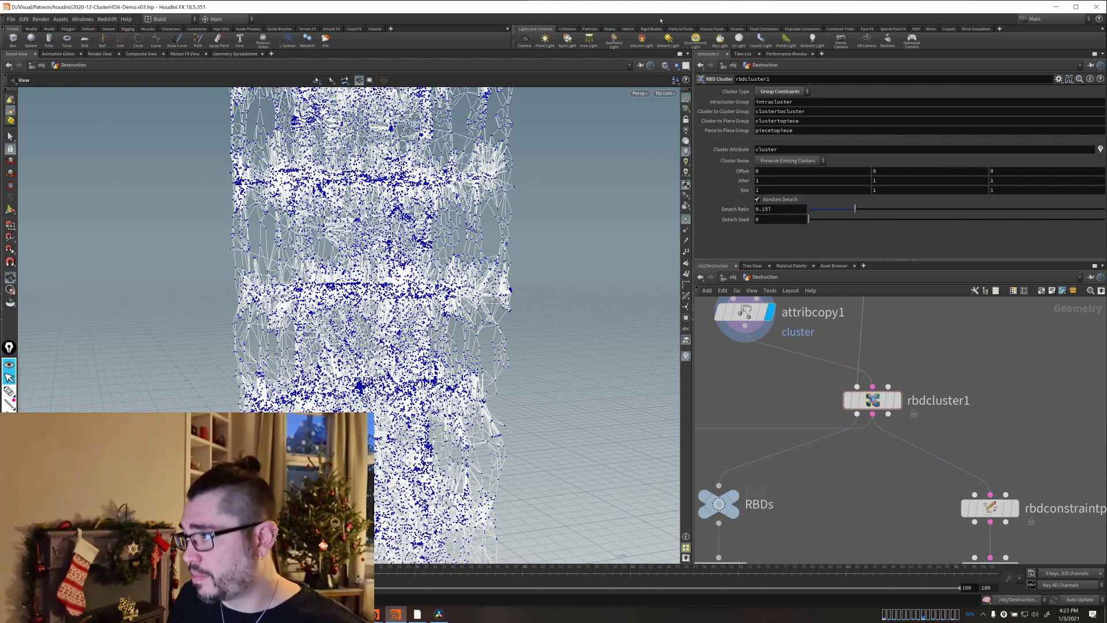
pyautogui.click(766, 93)
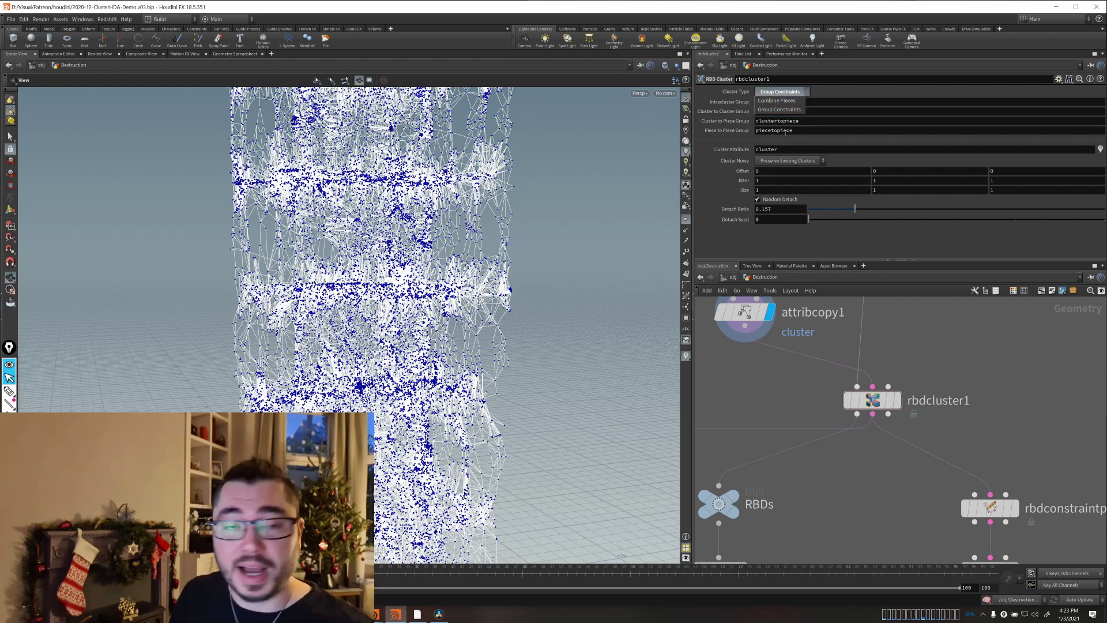
pyautogui.click(964, 362)
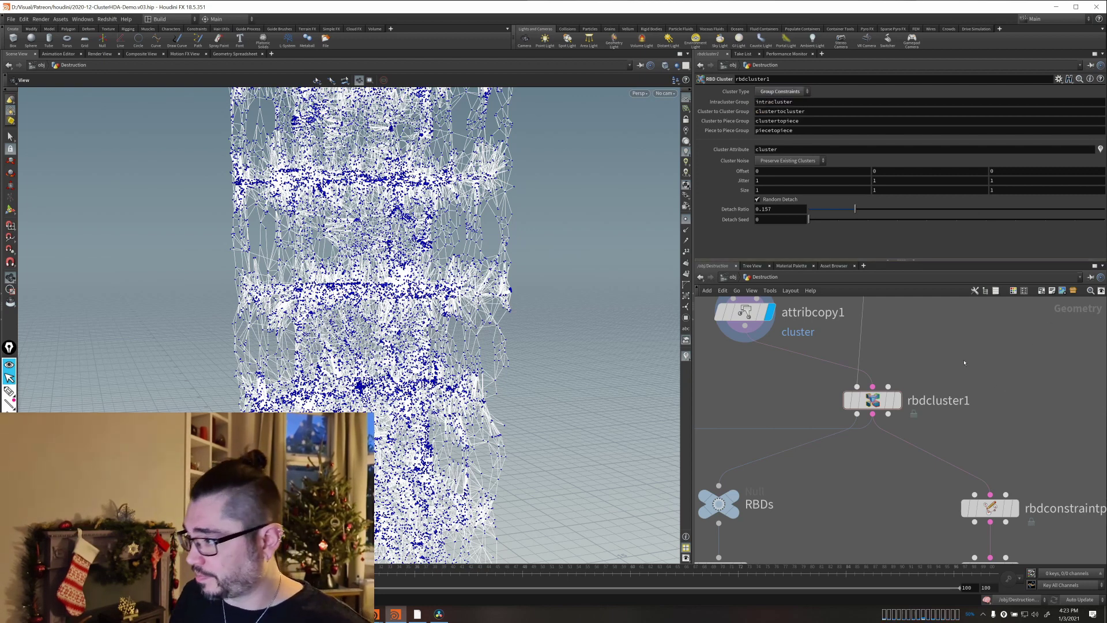
# Turn off Random Detach on rbdcluster1 and set its Cluster Noise to None.
pyautogui.moveTo(938, 369); pyautogui.dragTo(804, 406)
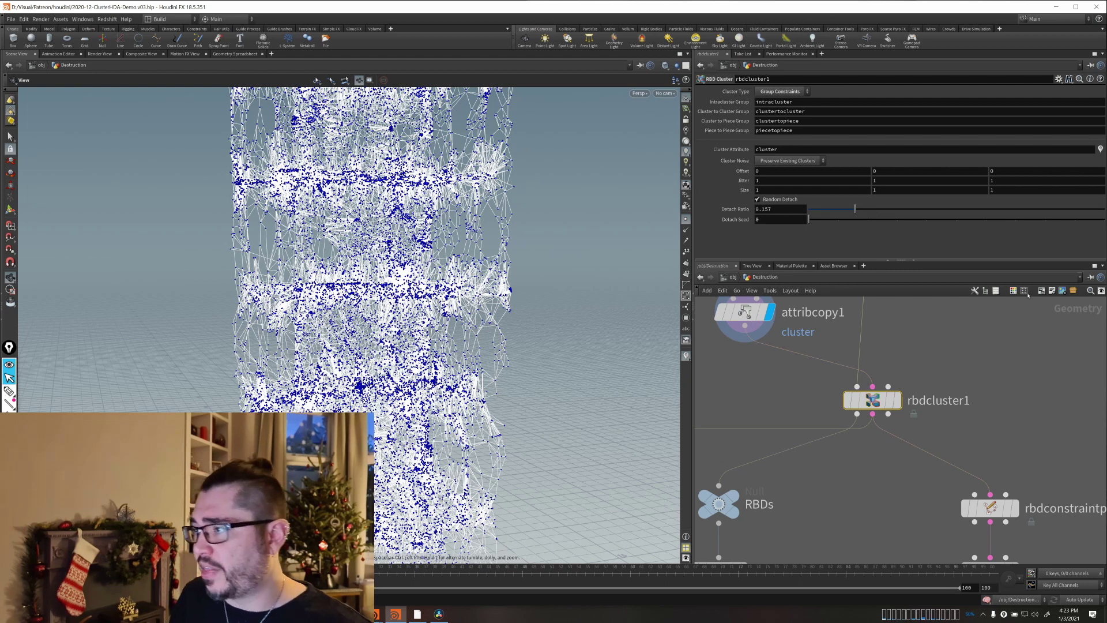
pyautogui.click(758, 200)
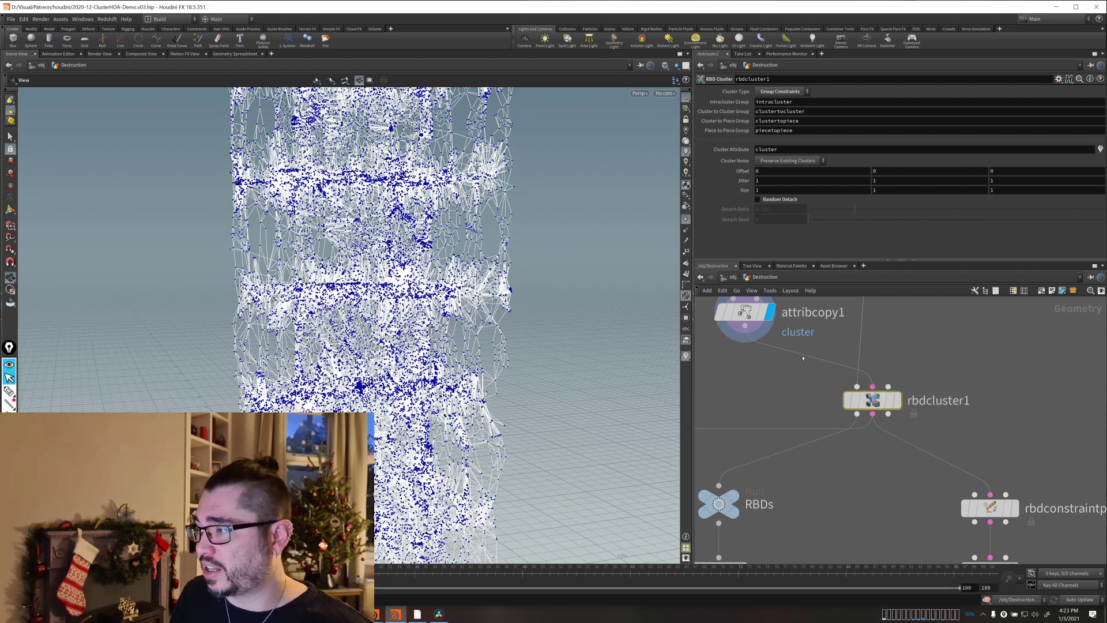
pyautogui.click(787, 161)
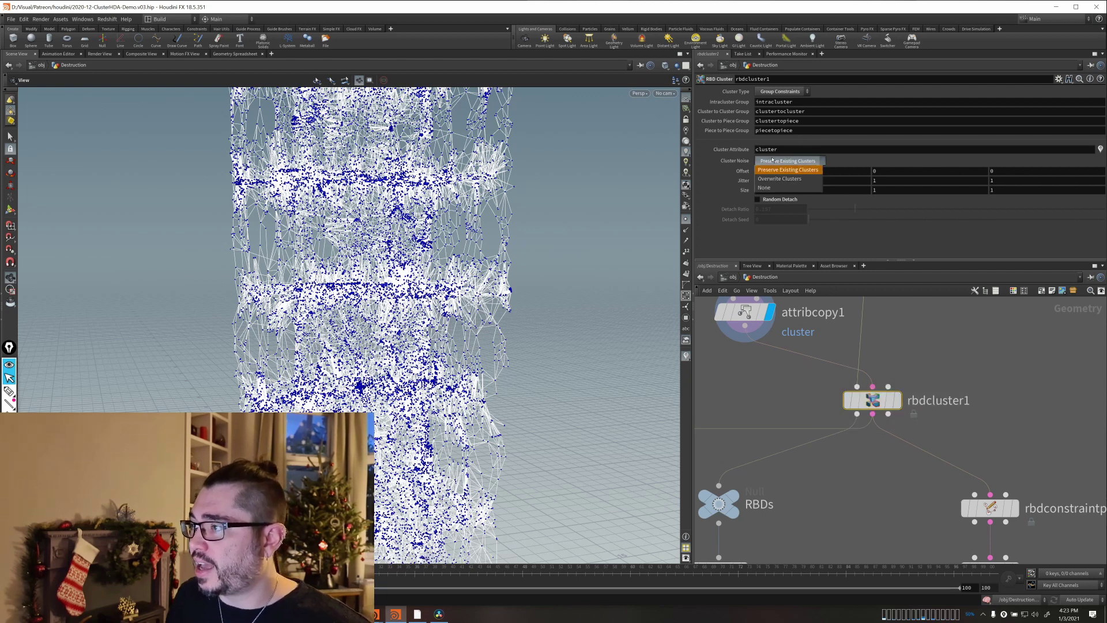
pyautogui.click(784, 186)
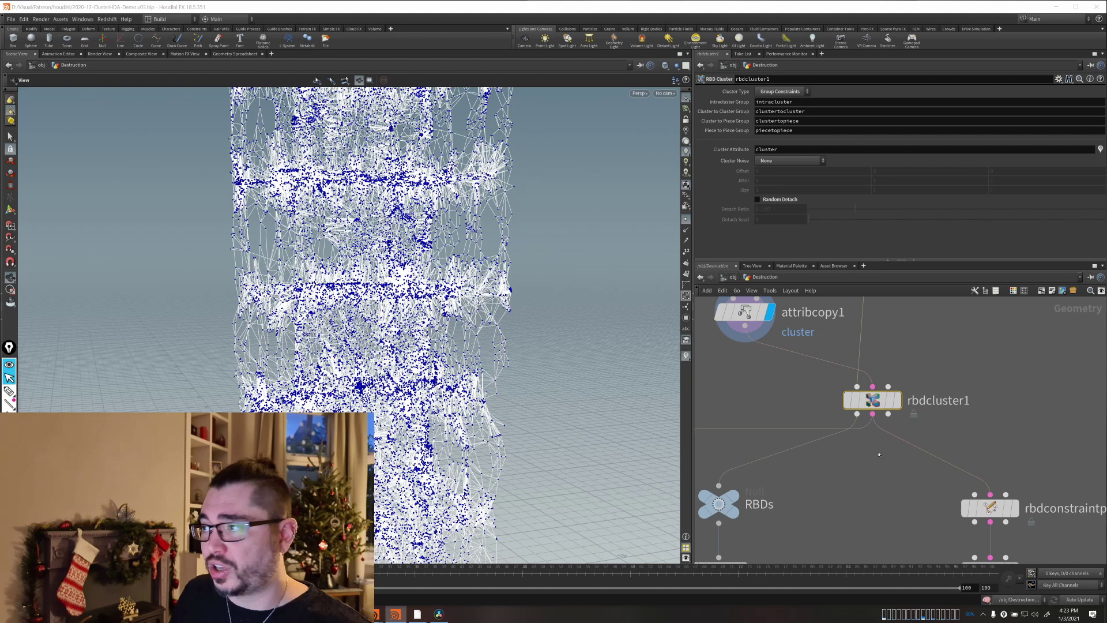
# Examine the constraint property nodes below rbdcluster1 and its connections, and select attribcopy1 above it.
pyautogui.moveTo(860, 550); pyautogui.dragTo(772, 382, button='middle')
pyautogui.scroll(-3, 772, 382)
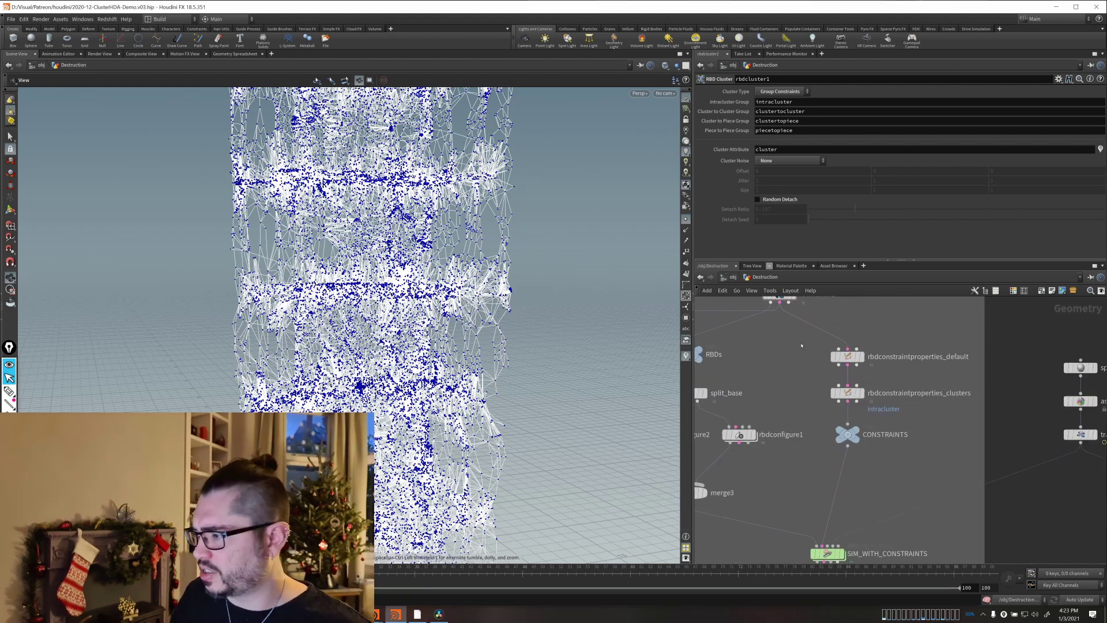
pyautogui.scroll(-4, 756, 422)
pyautogui.scroll(5, 755, 422)
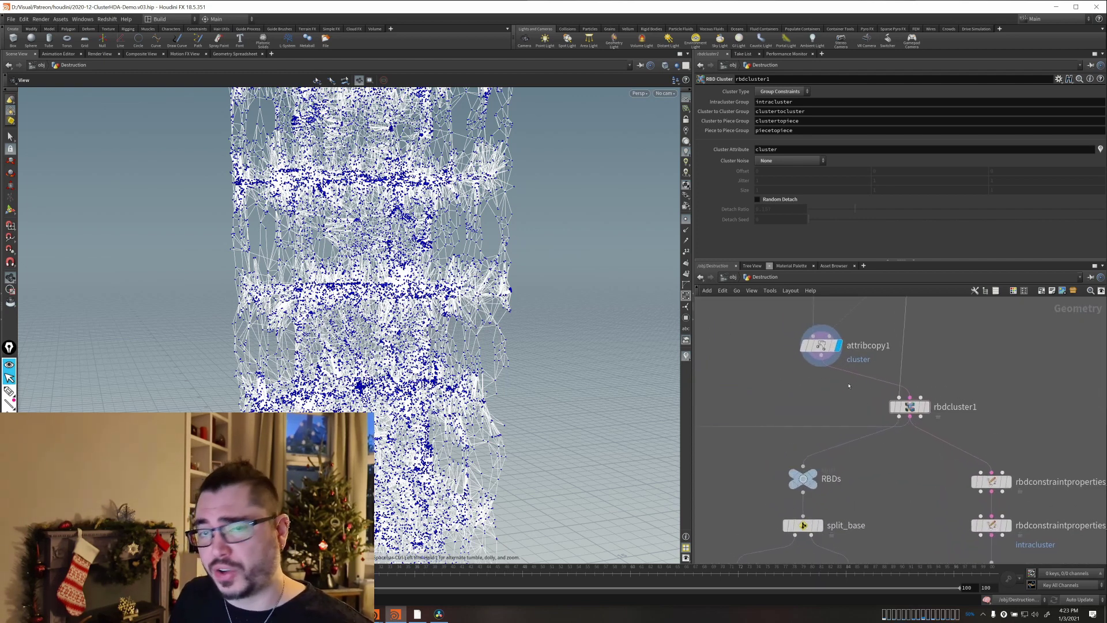
pyautogui.moveTo(848, 385); pyautogui.dragTo(969, 447)
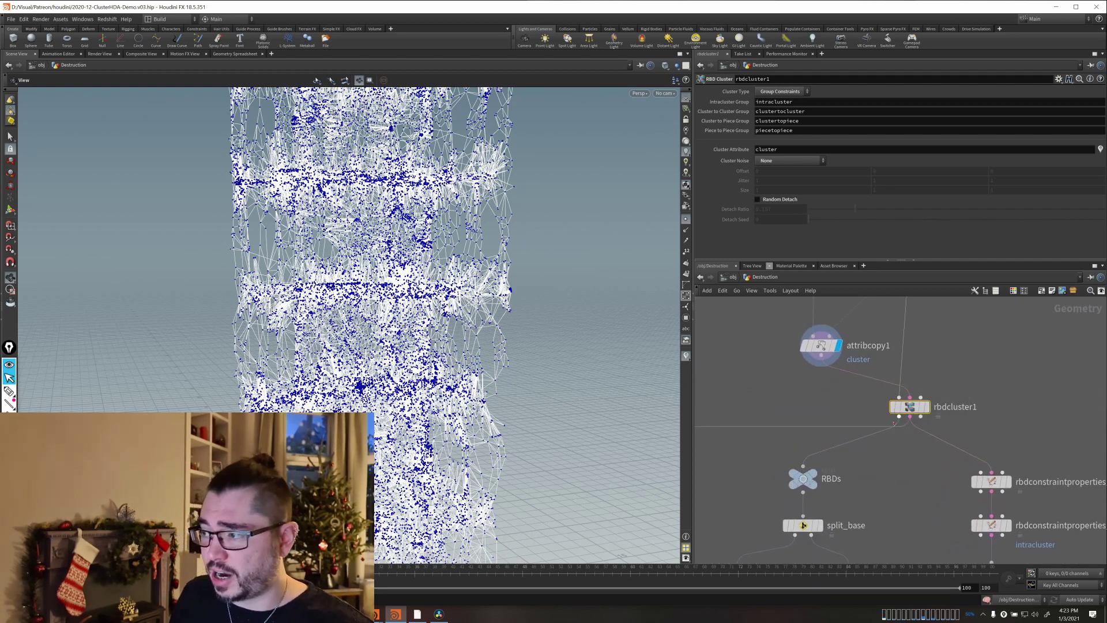
pyautogui.scroll(-4, 906, 377)
pyautogui.scroll(4, 828, 414)
pyautogui.moveTo(828, 413); pyautogui.dragTo(906, 379, button='middle')
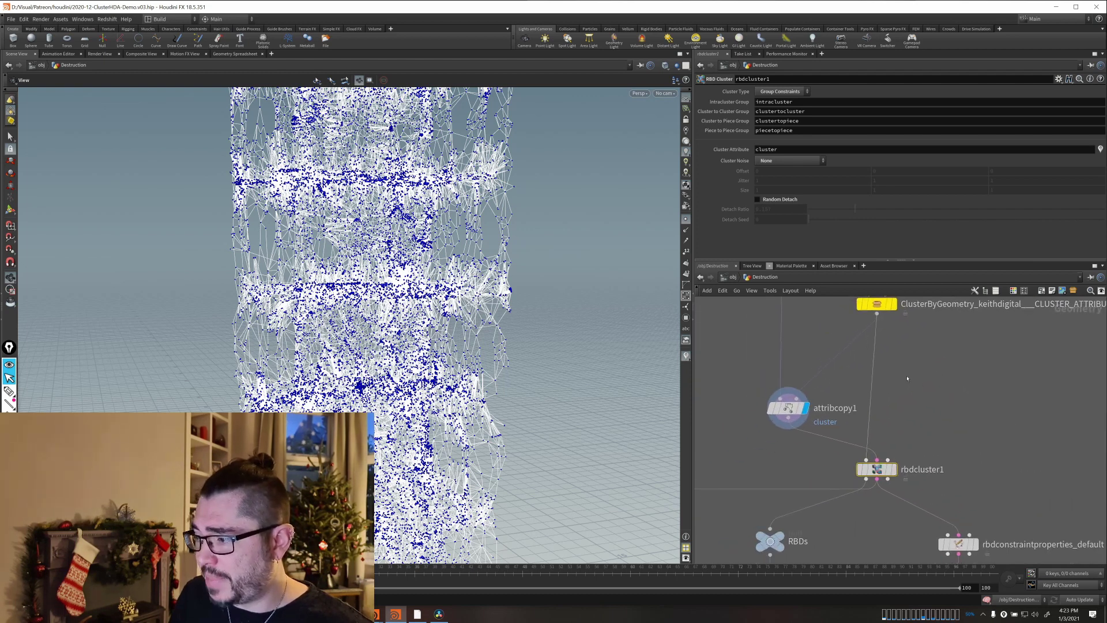
pyautogui.moveTo(758, 450); pyautogui.dragTo(861, 425, button='middle')
pyautogui.click(880, 382)
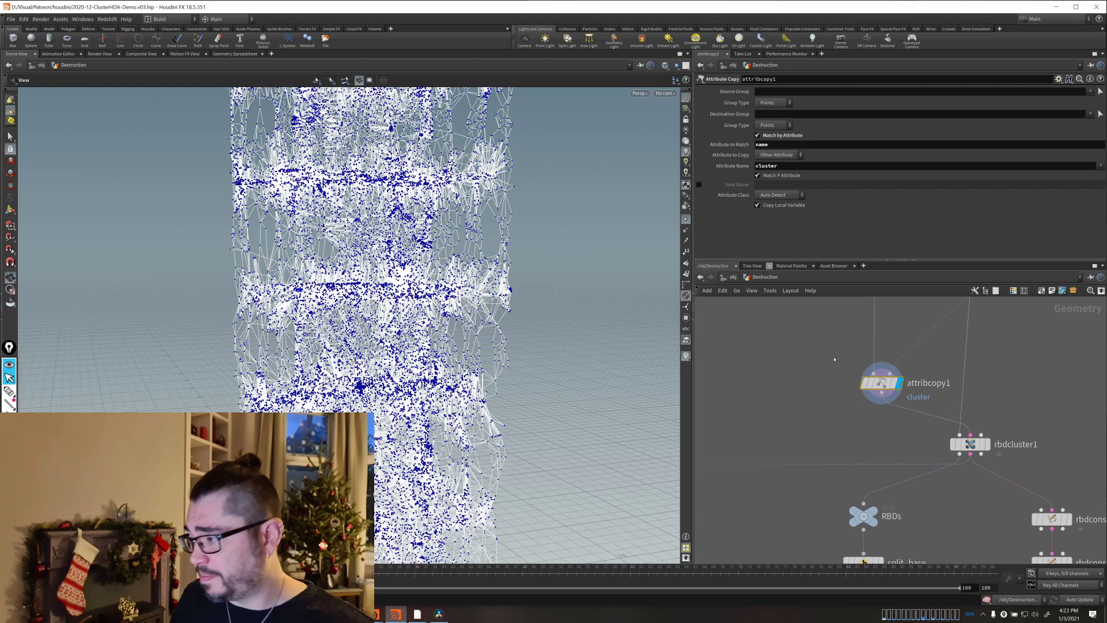
# Display the intracluster split node in the Check Constraint Groups network box.
pyautogui.scroll(-5, 834, 369)
pyautogui.scroll(2, 832, 403)
pyautogui.scroll(-2, 830, 415)
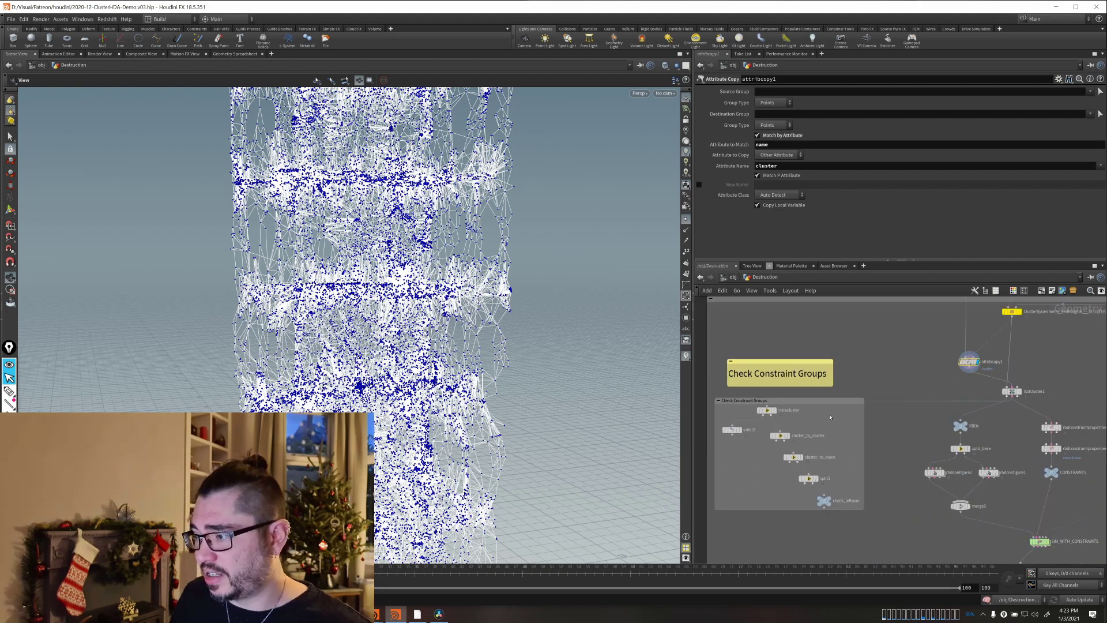
pyautogui.scroll(4, 830, 417)
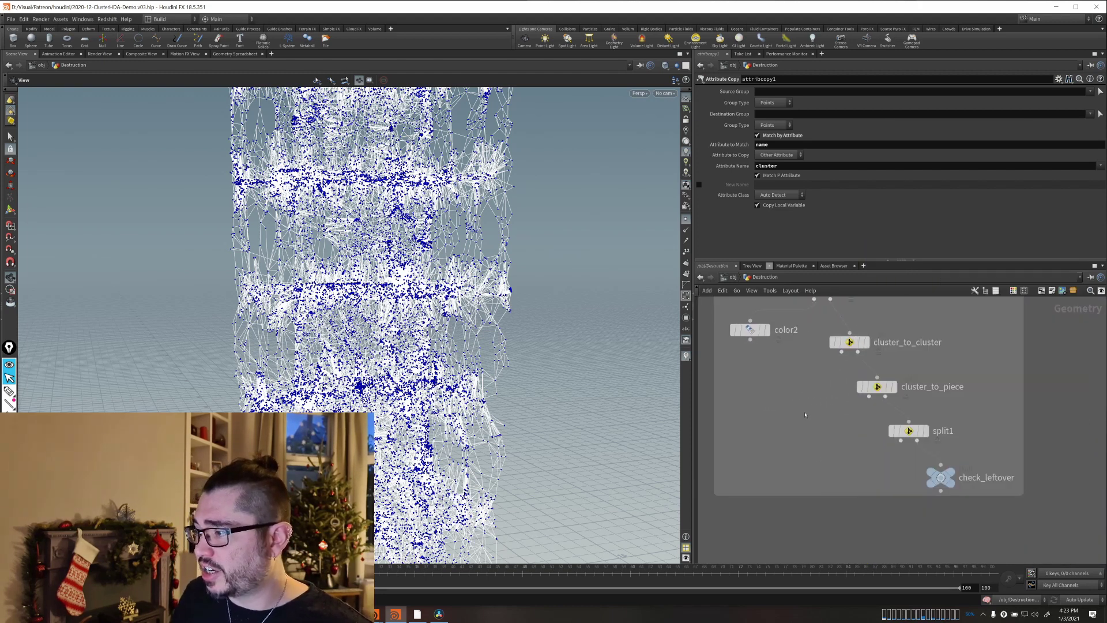
pyautogui.moveTo(805, 413); pyautogui.dragTo(793, 489, button='middle')
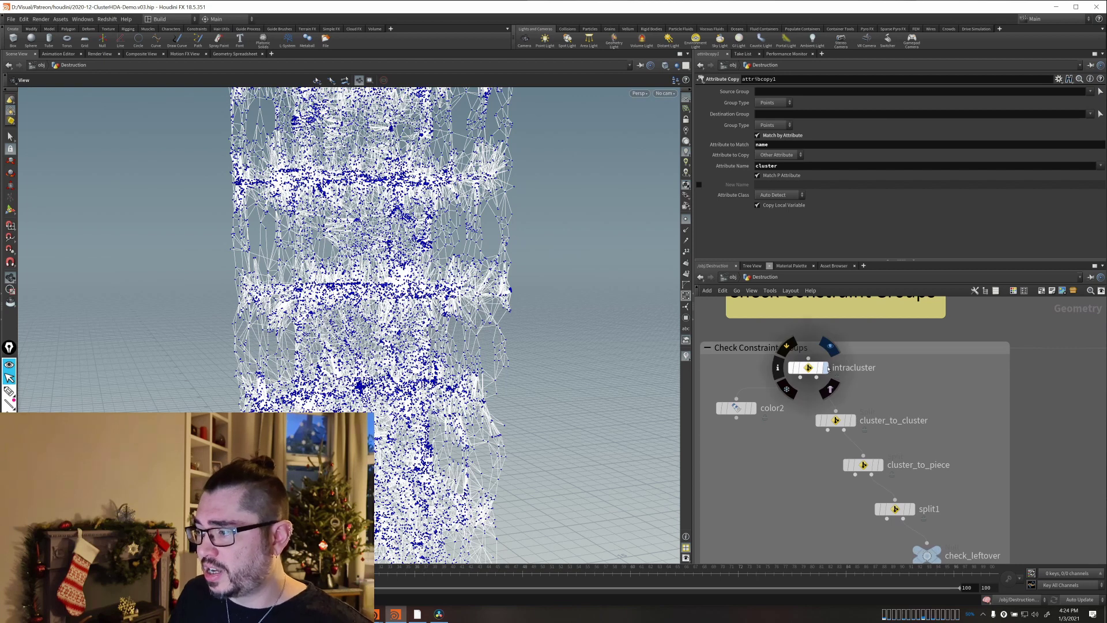
pyautogui.click(830, 348)
# Select rbdcluster1 to review the names of its constraint groups.
pyautogui.moveTo(952, 355); pyautogui.dragTo(811, 416, button='middle')
pyautogui.scroll(-3, 812, 417)
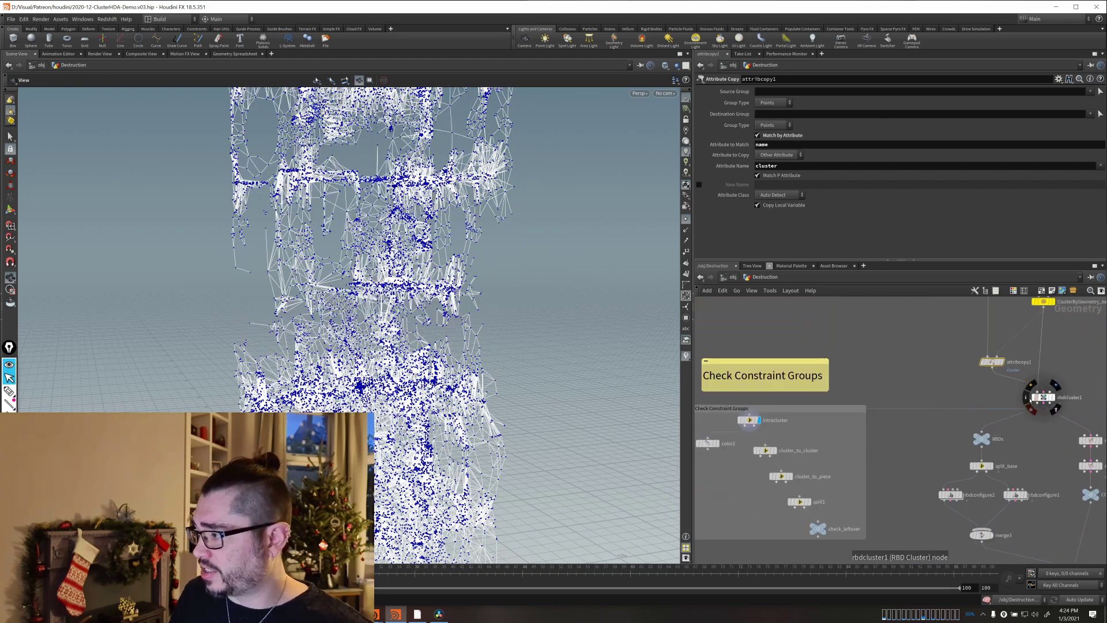
pyautogui.click(1043, 397)
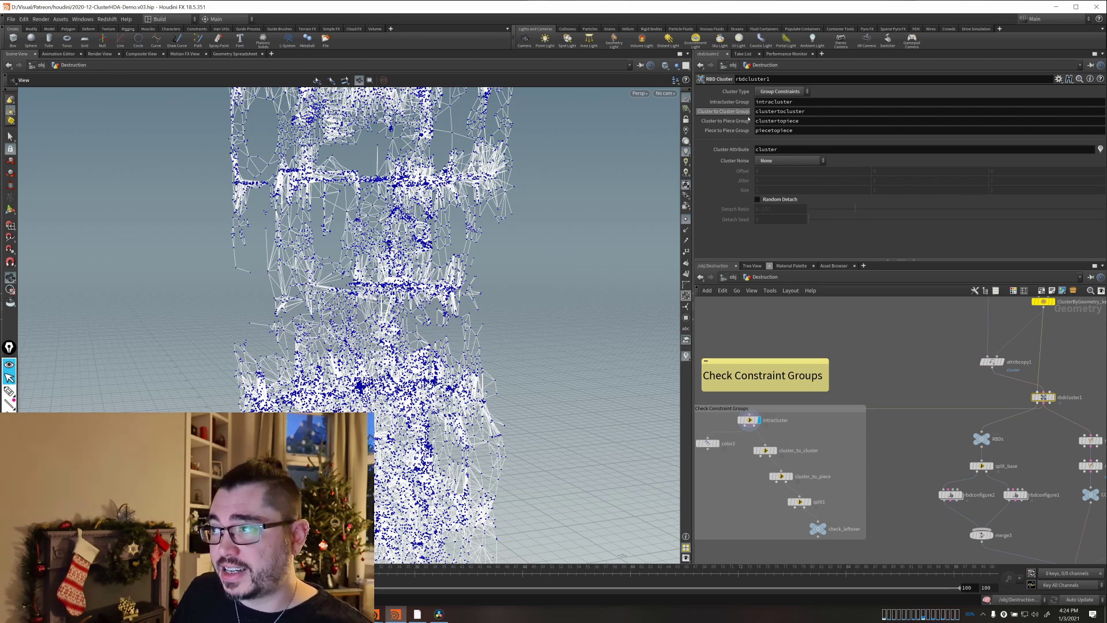
# Turn off point display in the viewport and display color2 to inspect the intracluster constraints colored by cluster.
pyautogui.scroll(5, 826, 461)
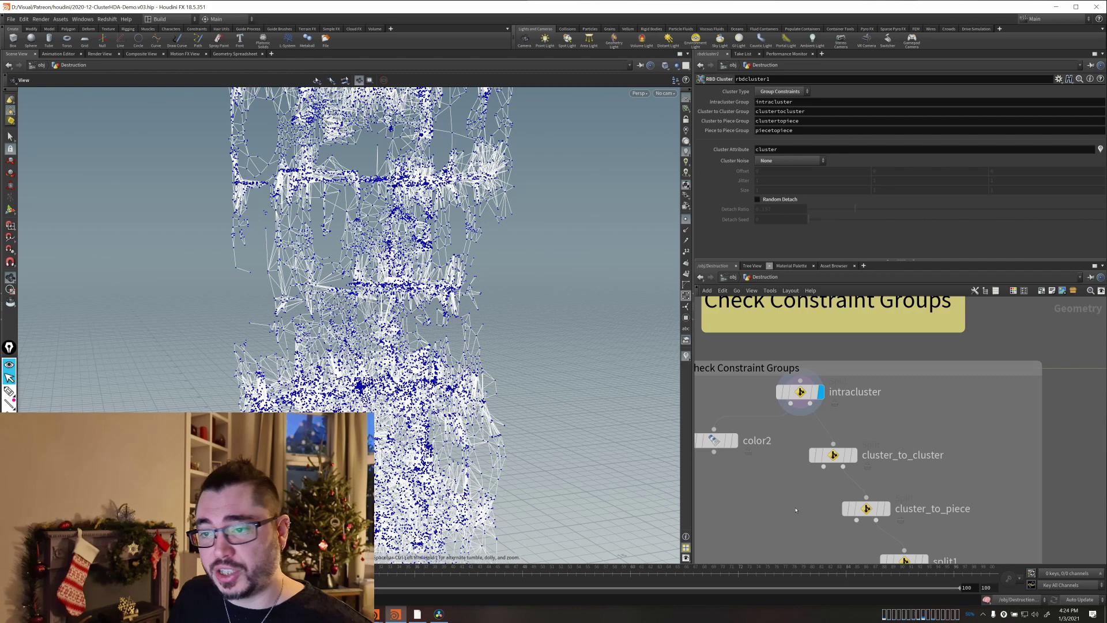
pyautogui.moveTo(795, 509); pyautogui.dragTo(828, 502, button='middle')
pyautogui.click(684, 219)
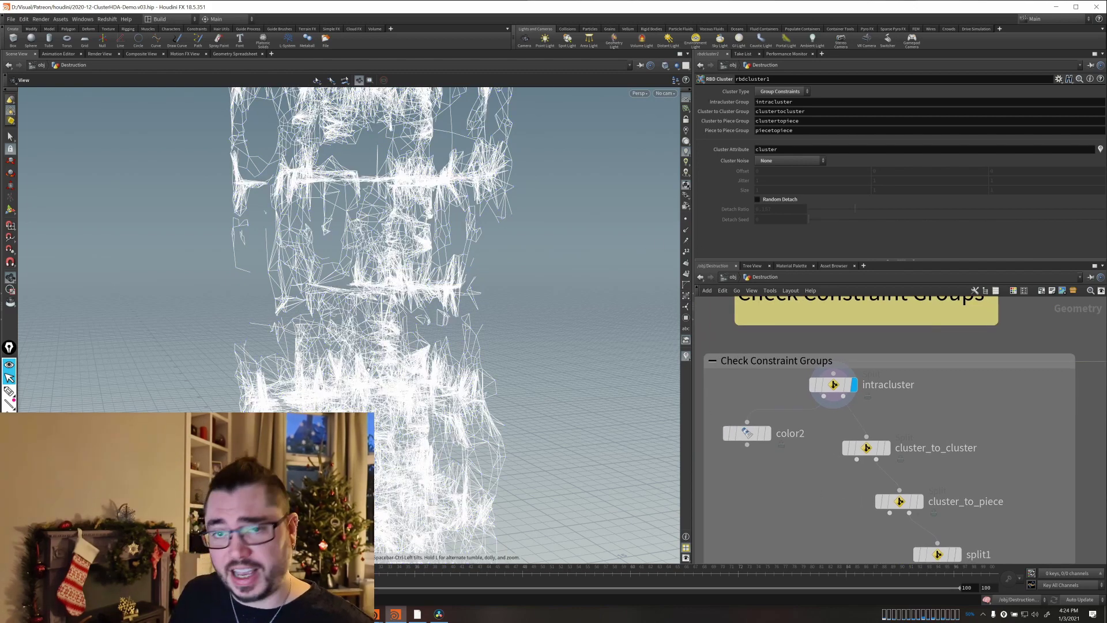
pyautogui.moveTo(354, 378); pyautogui.dragTo(217, 338)
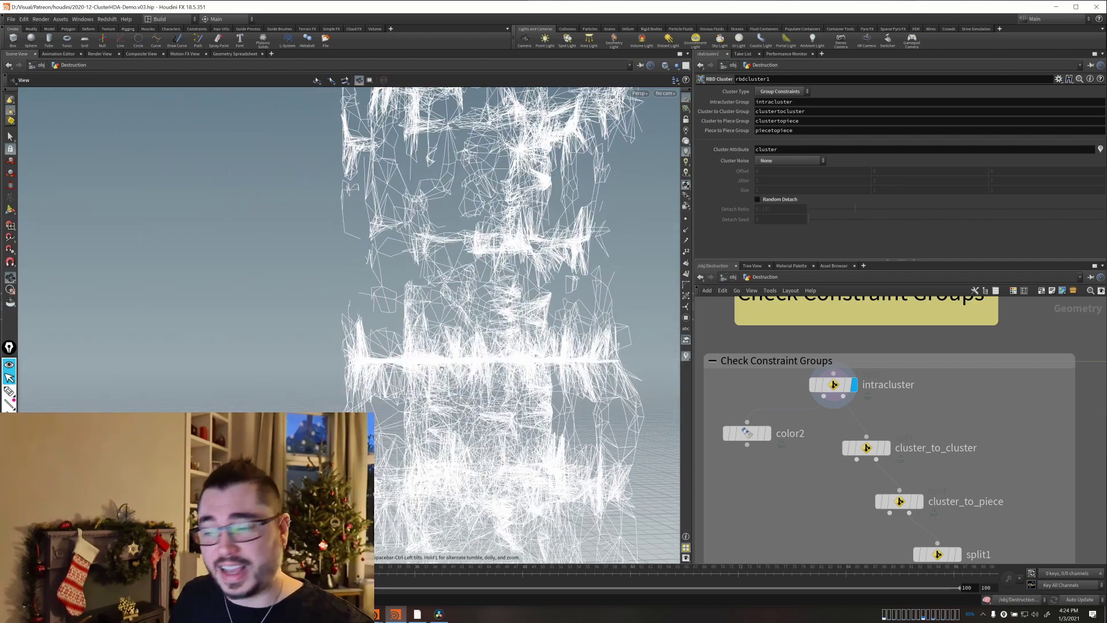
pyautogui.click(767, 433)
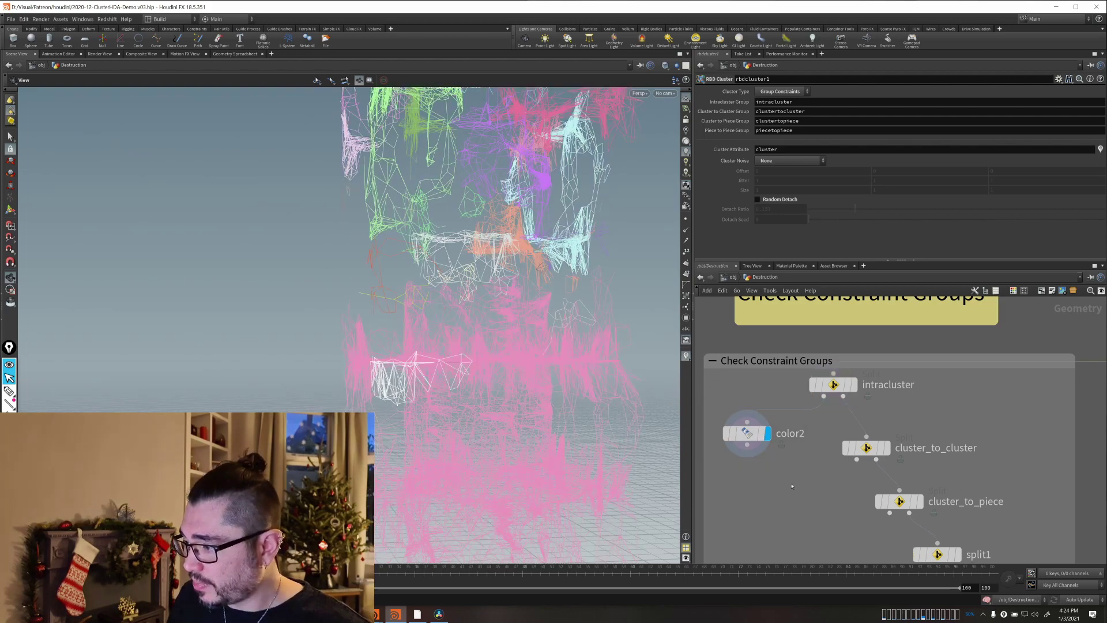
pyautogui.moveTo(295, 310); pyautogui.dragTo(247, 288)
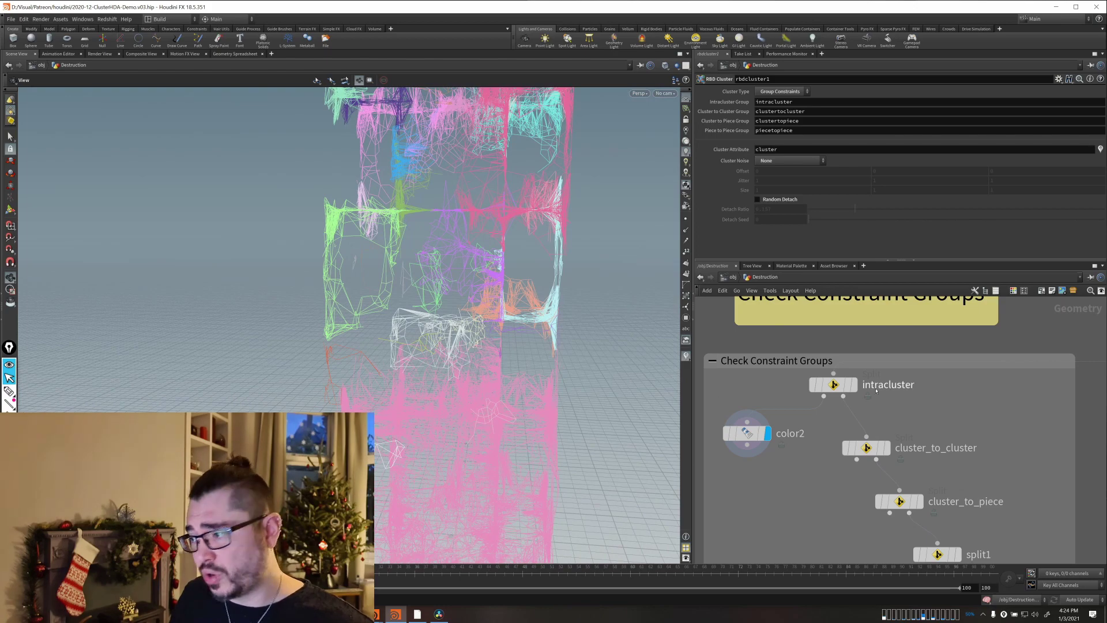
# Display the ClusterByGeometry CLUSTER_ATTRIBUTE node to compare its colored building clusters with the constraints.
pyautogui.scroll(-5, 833, 485)
pyautogui.scroll(4, 832, 486)
pyautogui.scroll(-4, 980, 383)
pyautogui.scroll(8, 911, 440)
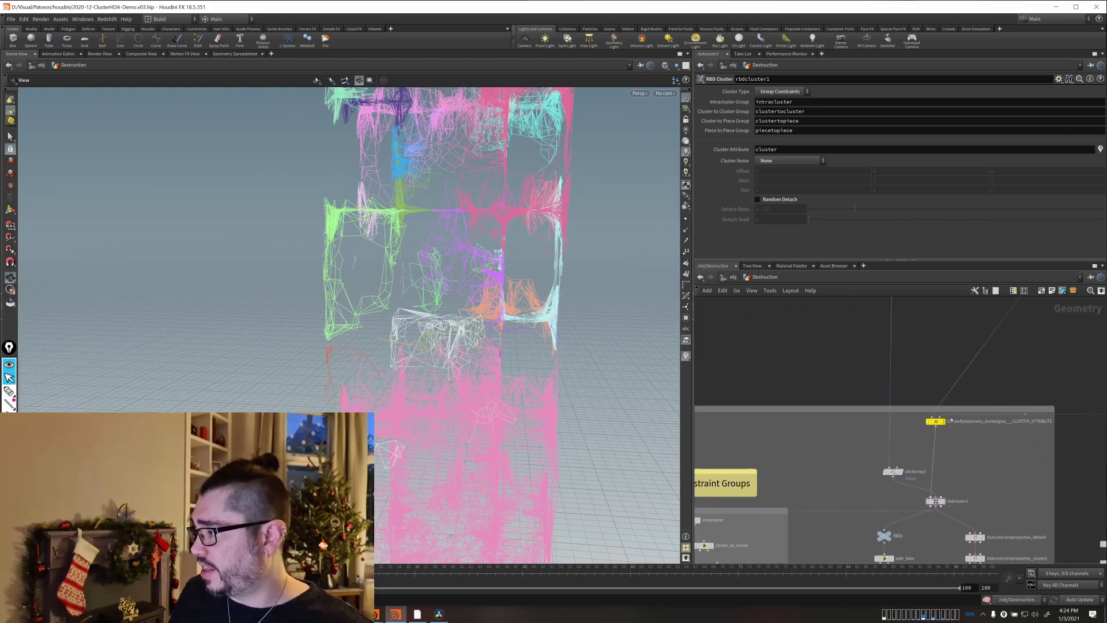
pyautogui.click(907, 439)
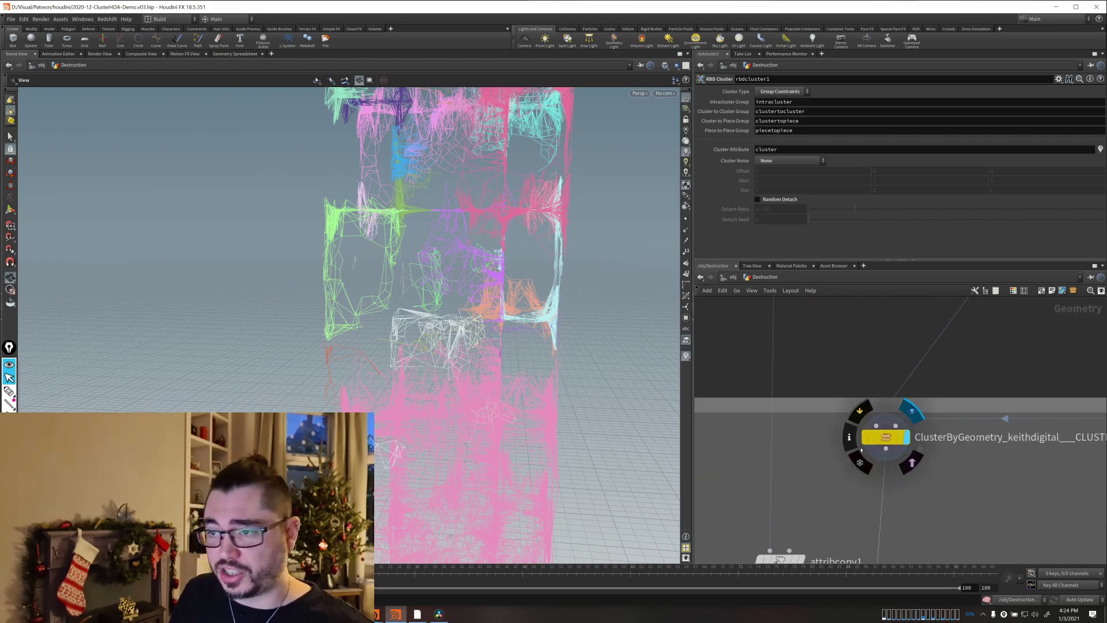
# Switch the viewport display back to color2 in the Check Constraint Groups box.
pyautogui.scroll(-5, 827, 493)
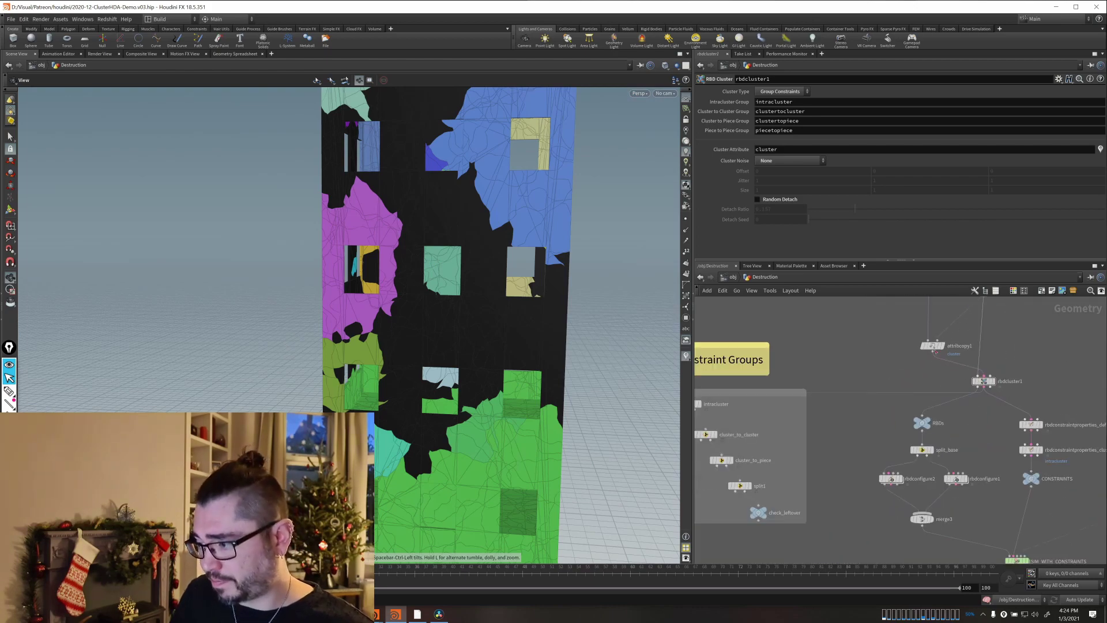
pyautogui.moveTo(843, 449); pyautogui.dragTo(900, 442, button='middle')
pyautogui.scroll(4, 735, 433)
pyautogui.moveTo(752, 457); pyautogui.dragTo(861, 467, button='middle')
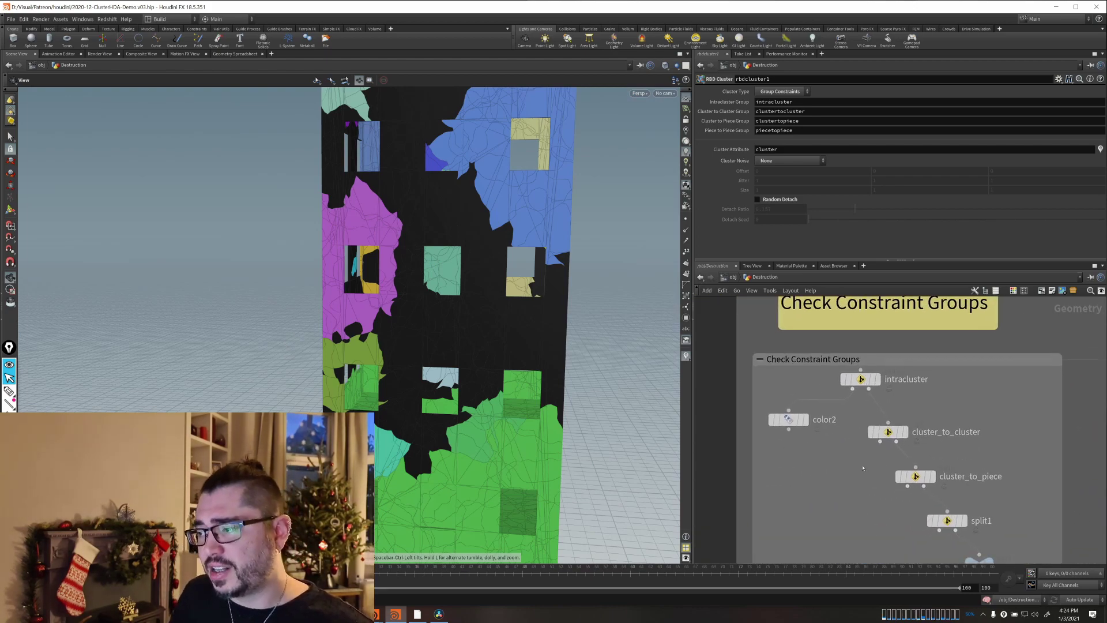
pyautogui.click(805, 420)
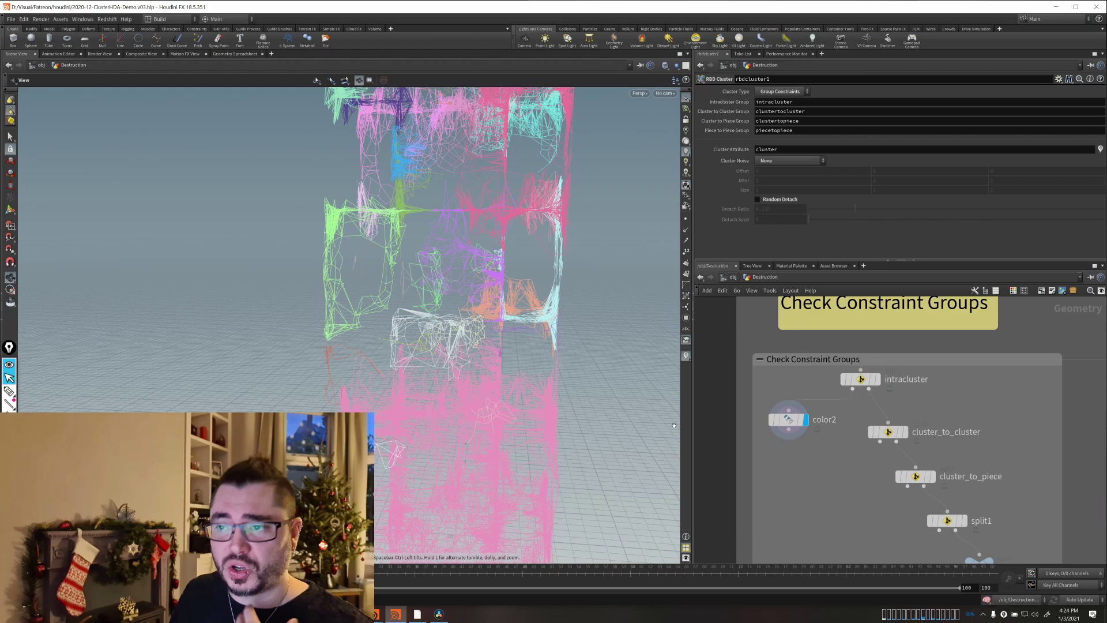
# Display the cluster_to_cluster constraints, followed by the cluster_to_piece constraints.
pyautogui.scroll(3, 882, 467)
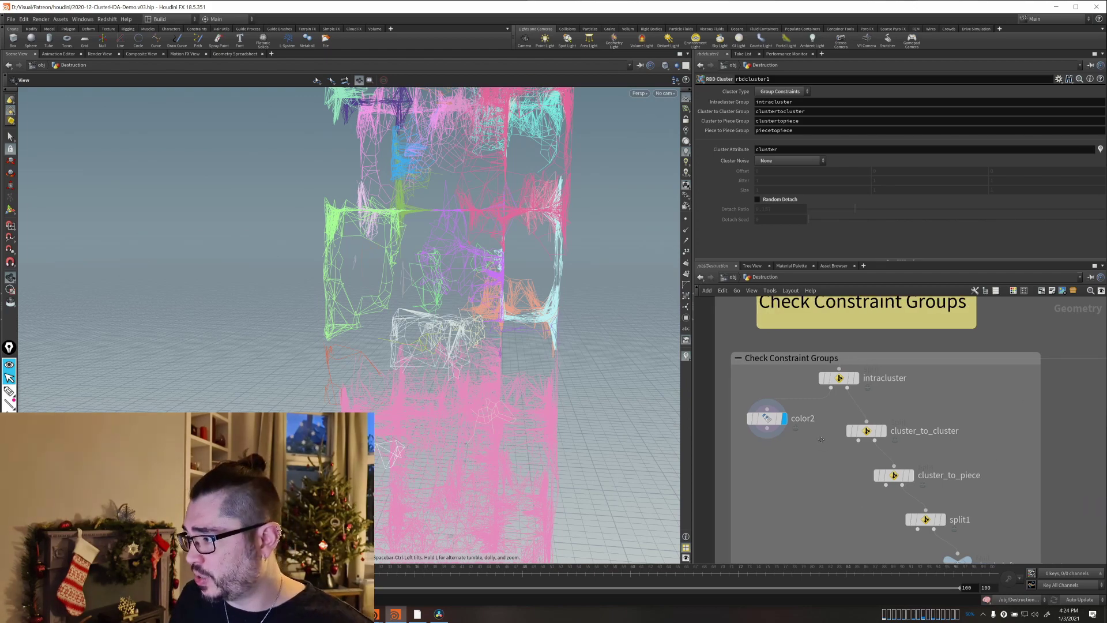
pyautogui.click(886, 424)
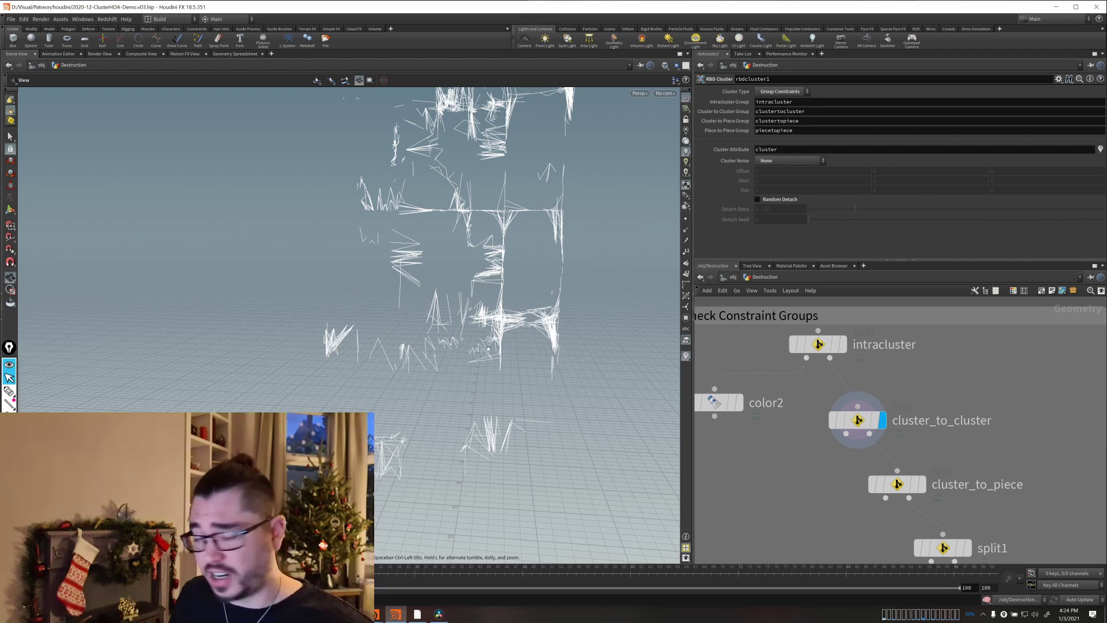
pyautogui.moveTo(954, 497); pyautogui.dragTo(920, 430, button='middle')
pyautogui.click(891, 421)
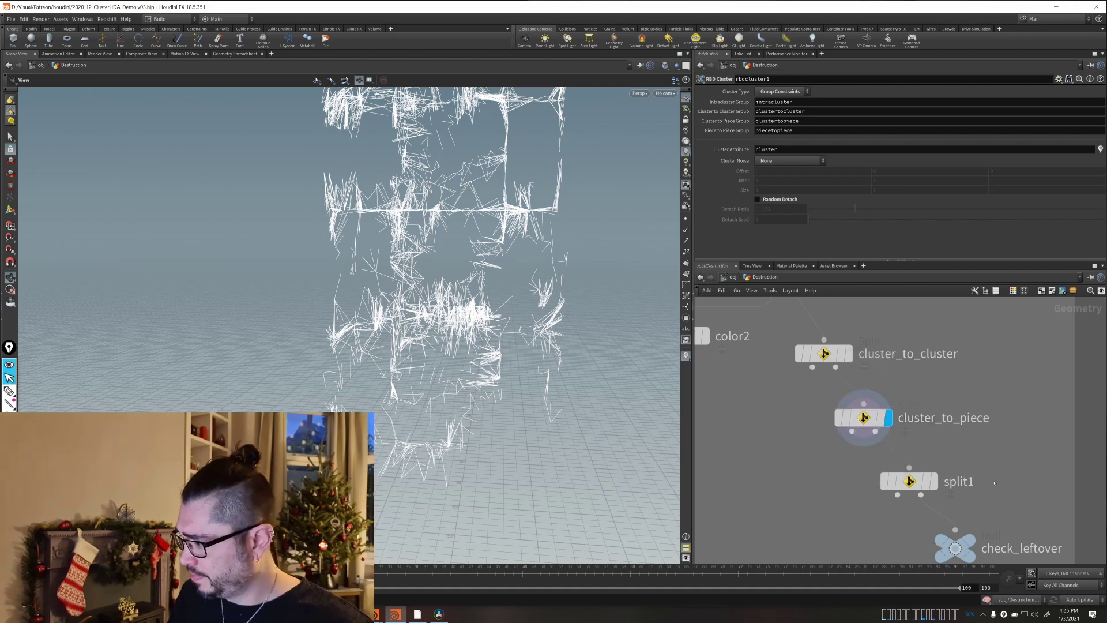
# Rename the split1 node that isolates the piecetopiece group as piece_to_piece.
pyautogui.moveTo(1001, 495); pyautogui.dragTo(864, 463)
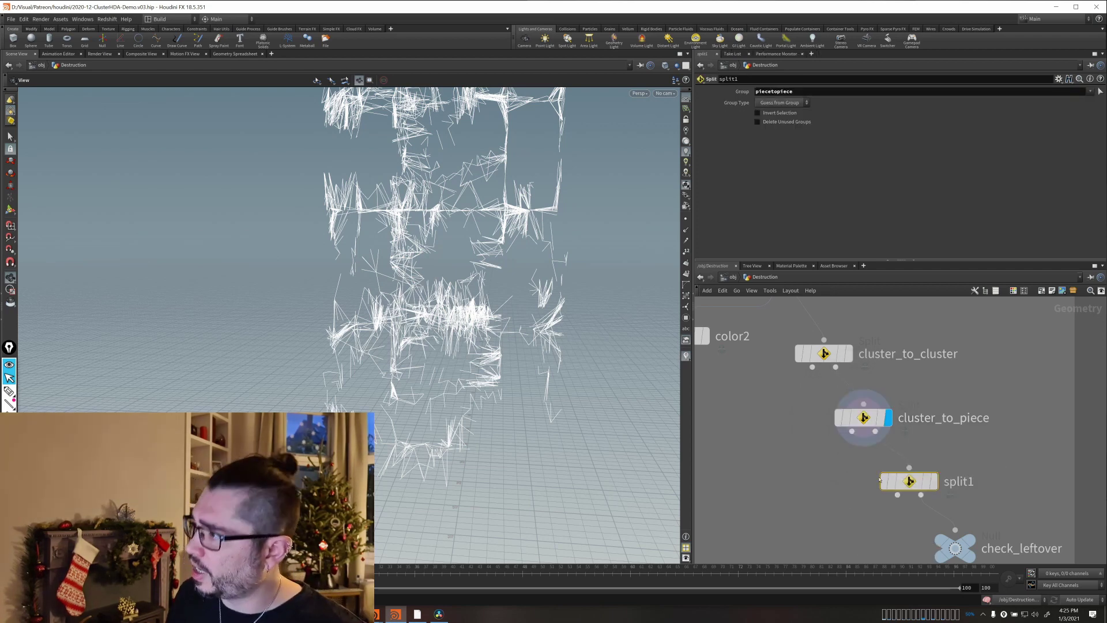
pyautogui.doubleClick(958, 481)
pyautogui.write('split_pie')
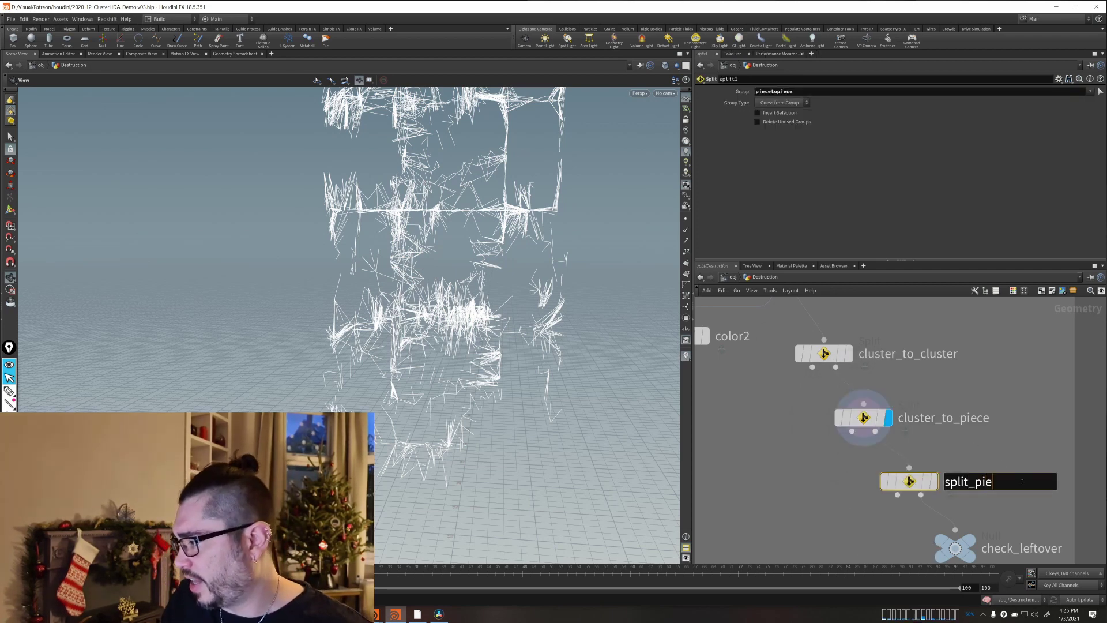
pyautogui.write('ce_to_pi')
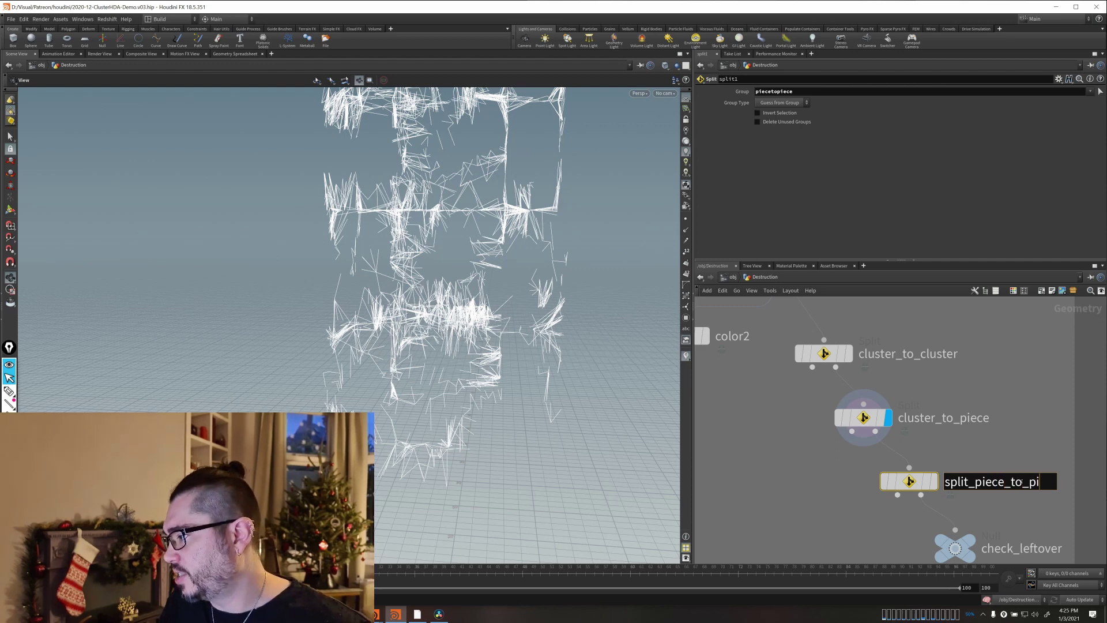
pyautogui.write('ece')
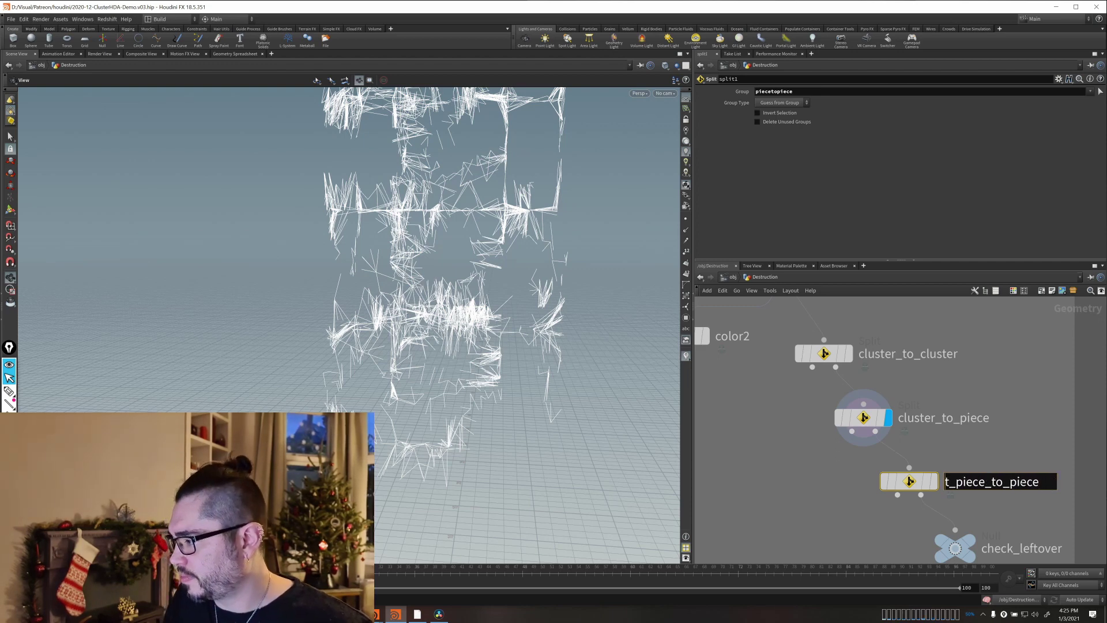
pyautogui.press('Delete')
pyautogui.press('Delete')
pyautogui.press('Return')
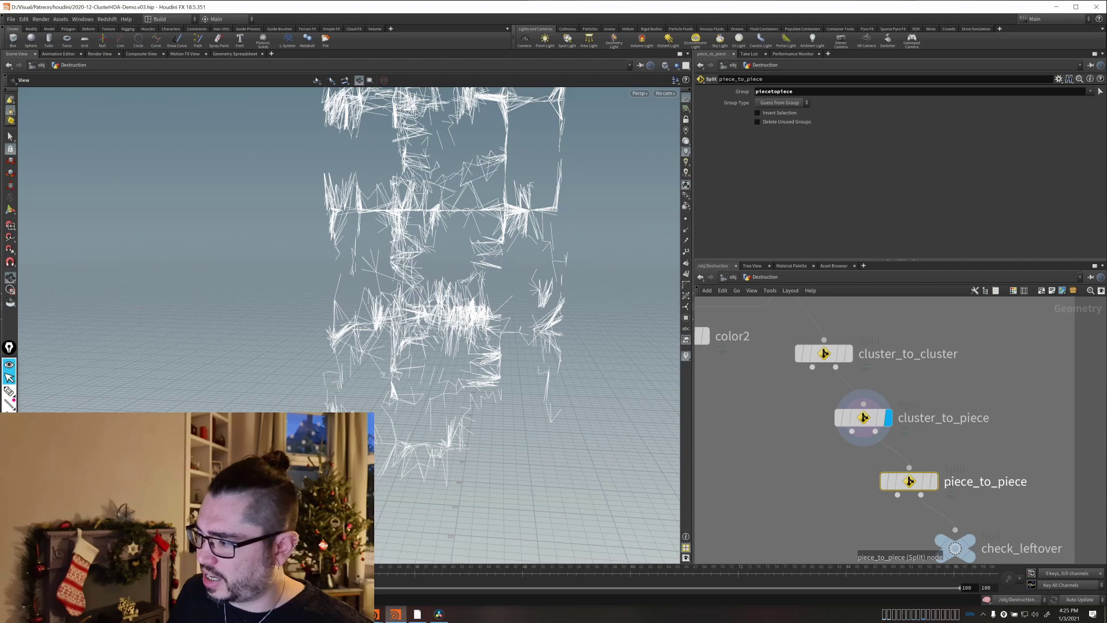
# Display the piece_to_piece node and orbit the building to inspect its constraints.
pyautogui.click(934, 481)
pyautogui.moveTo(405, 296); pyautogui.dragTo(378, 332)
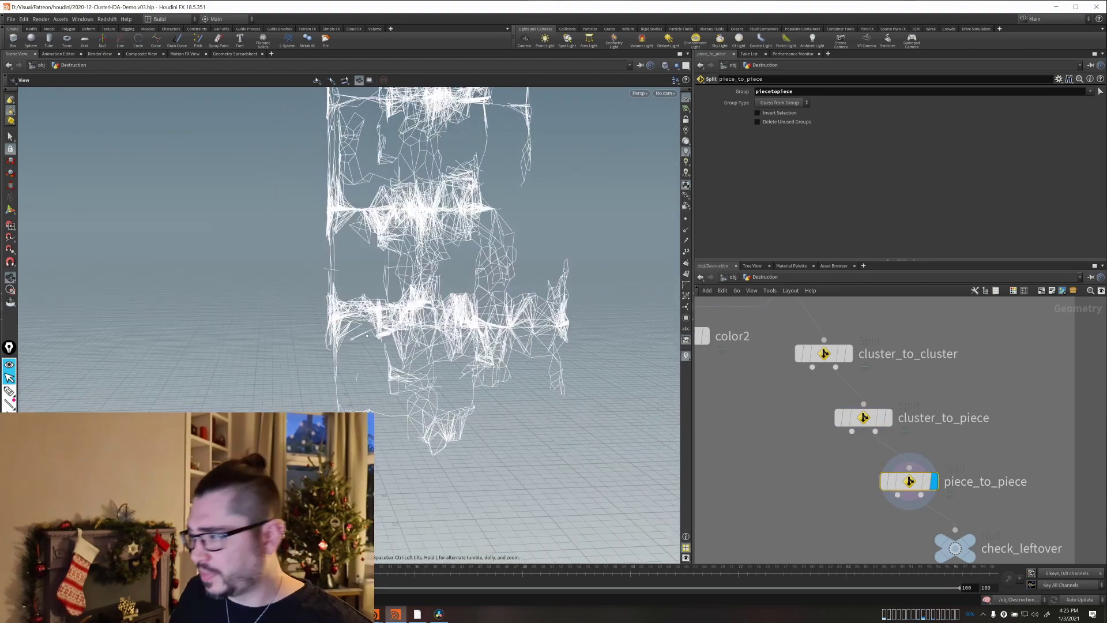
pyautogui.scroll(-3, 766, 442)
pyautogui.moveTo(766, 443); pyautogui.dragTo(782, 476, button='middle')
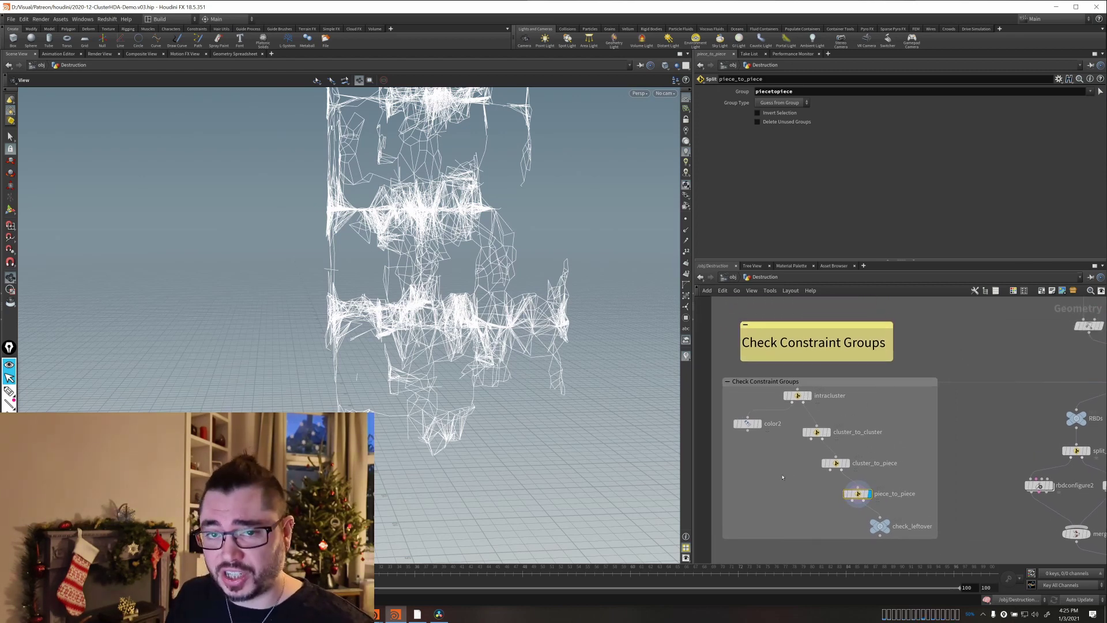
# Display the split_base node below the RBDs null to examine the separated base of the building.
pyautogui.scroll(-4, 943, 442)
pyautogui.scroll(4, 874, 444)
pyautogui.moveTo(946, 445); pyautogui.dragTo(778, 420, button='middle')
pyautogui.scroll(-4, 775, 418)
pyautogui.scroll(4, 776, 418)
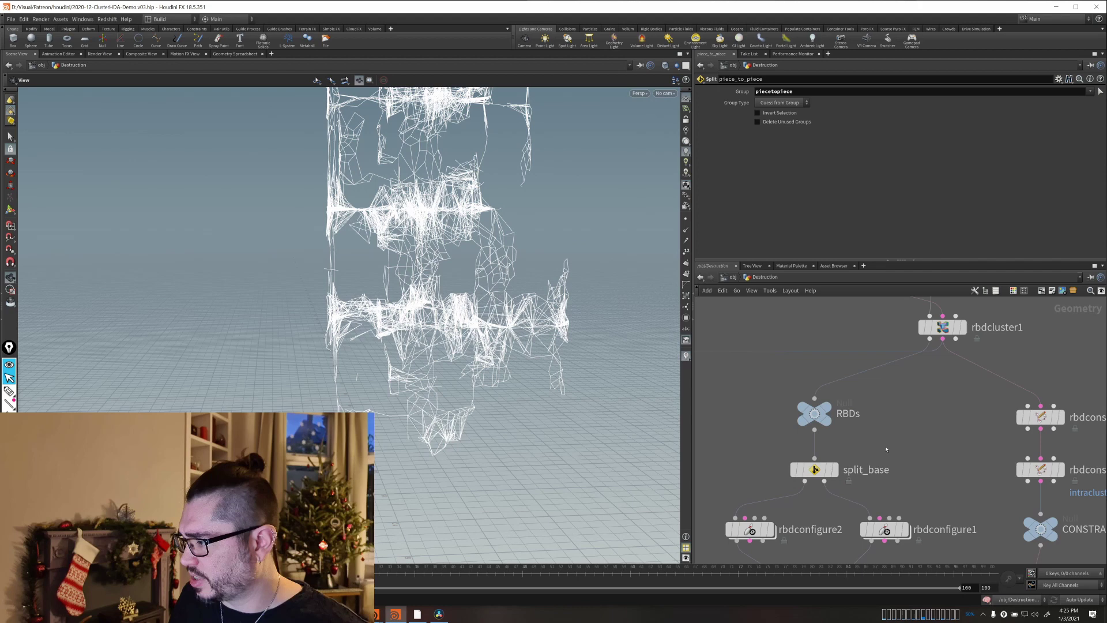
pyautogui.moveTo(886, 448); pyautogui.dragTo(824, 436, button='middle')
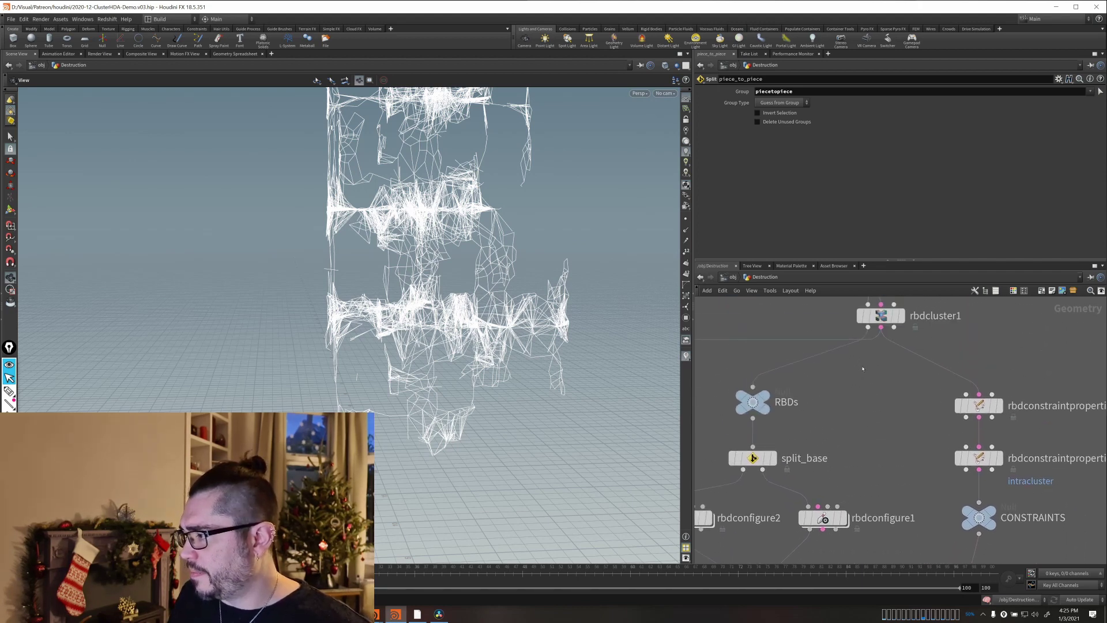
pyautogui.moveTo(862, 368); pyautogui.dragTo(824, 400, button='middle')
pyautogui.scroll(-3, 860, 412)
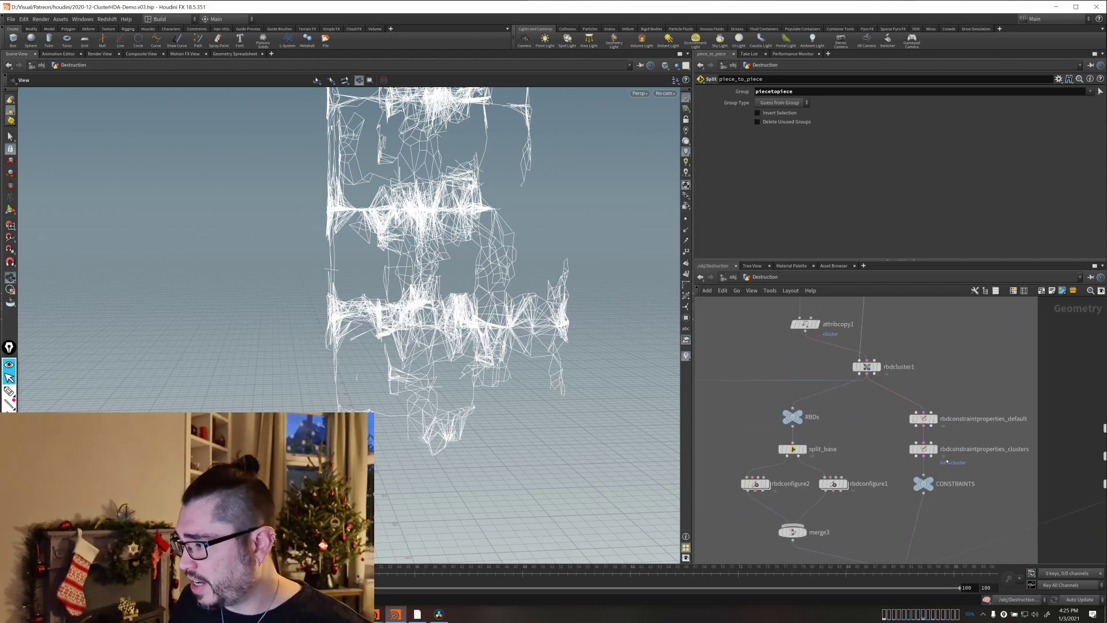
pyautogui.scroll(4, 831, 417)
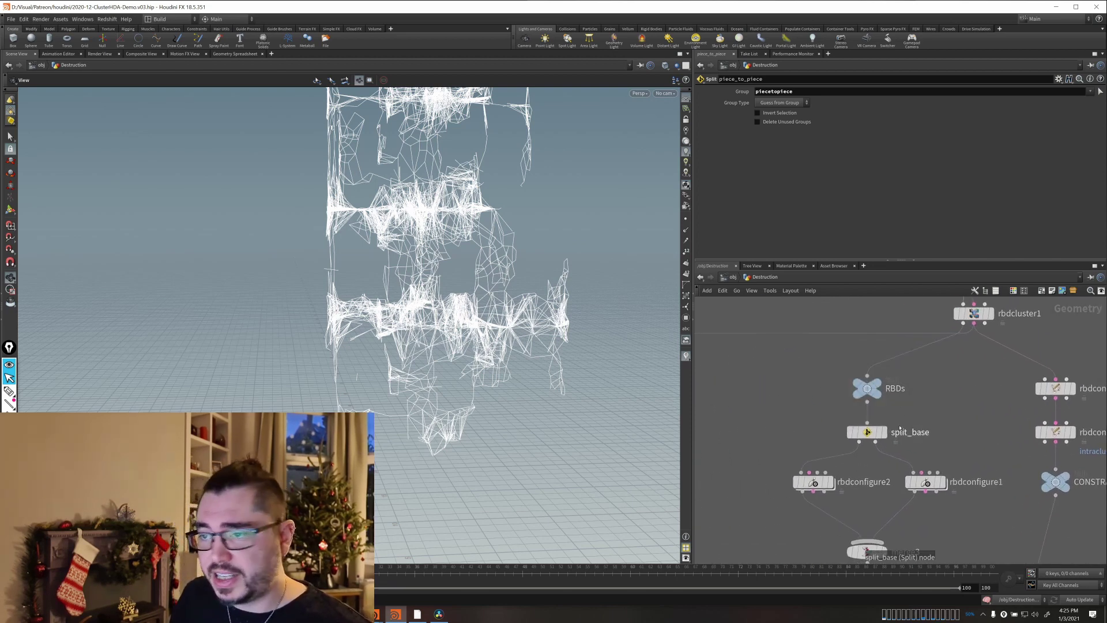
pyautogui.moveTo(880, 389)
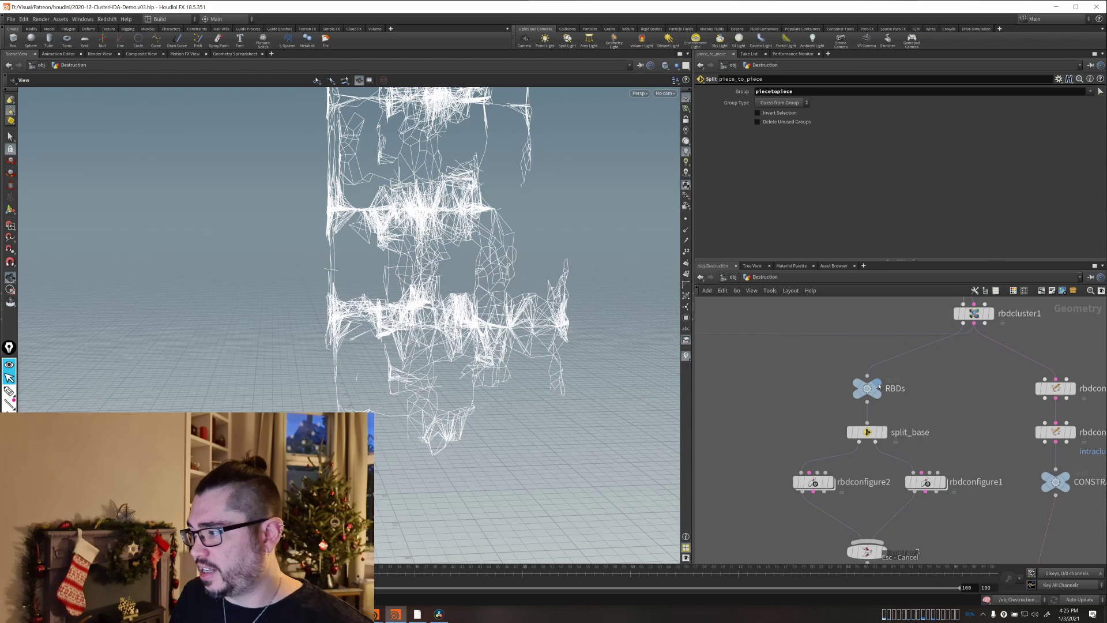
pyautogui.click(889, 410)
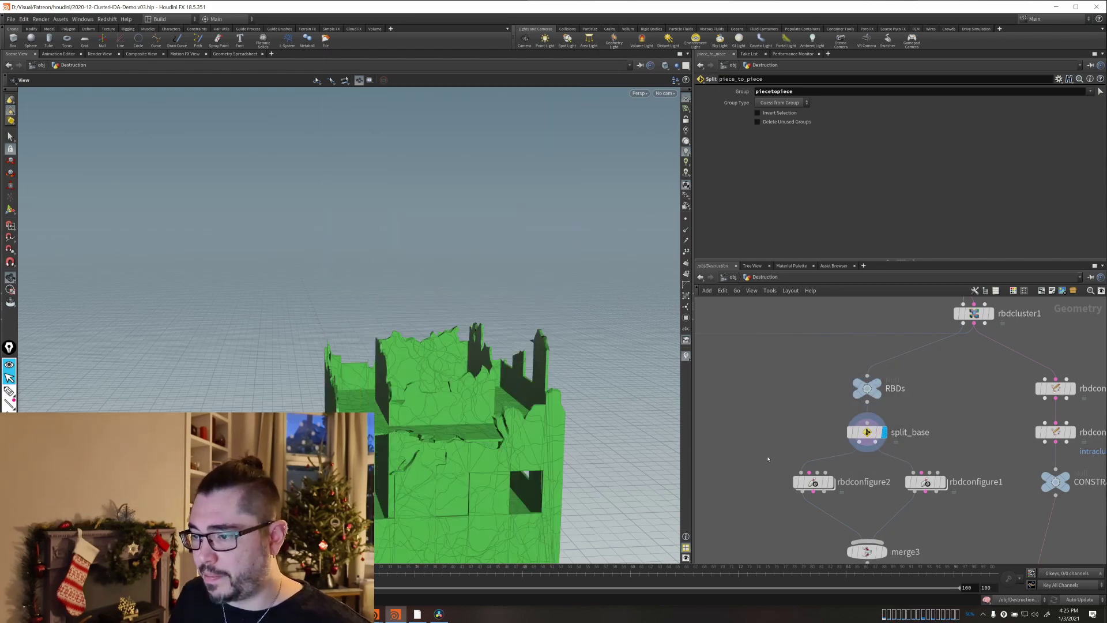
pyautogui.moveTo(766, 458); pyautogui.dragTo(781, 375, button='middle')
pyautogui.moveTo(470, 412); pyautogui.dragTo(407, 260, button='middle')
# Review the Active, physical and speed limit settings of rbdconfigure2 and rbdconfigure1.
pyautogui.click(828, 399)
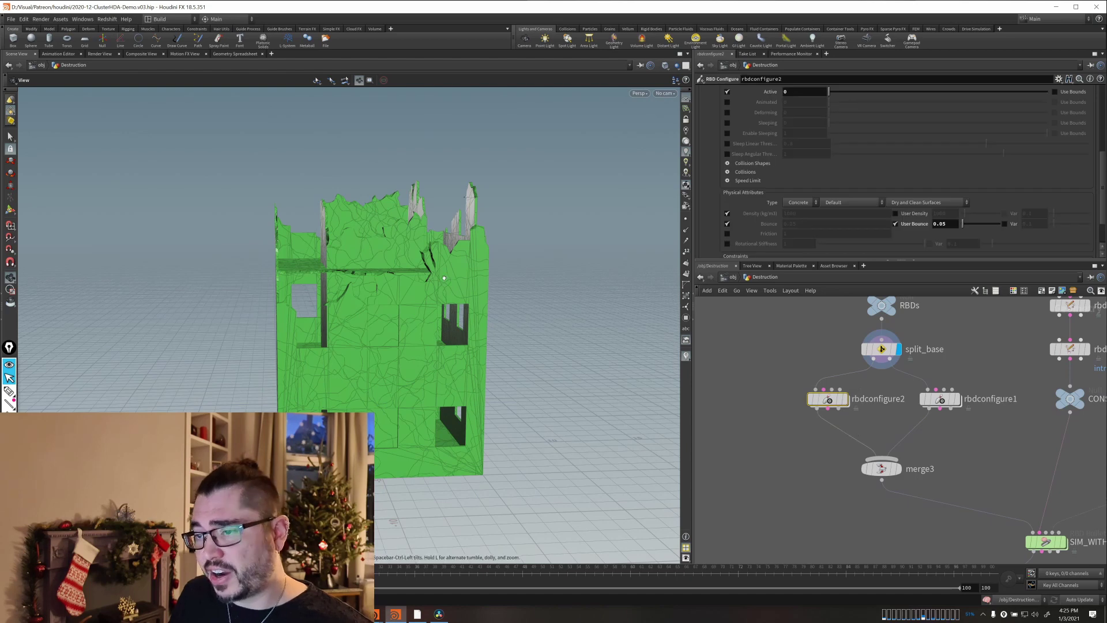
pyautogui.scroll(5, 786, 141)
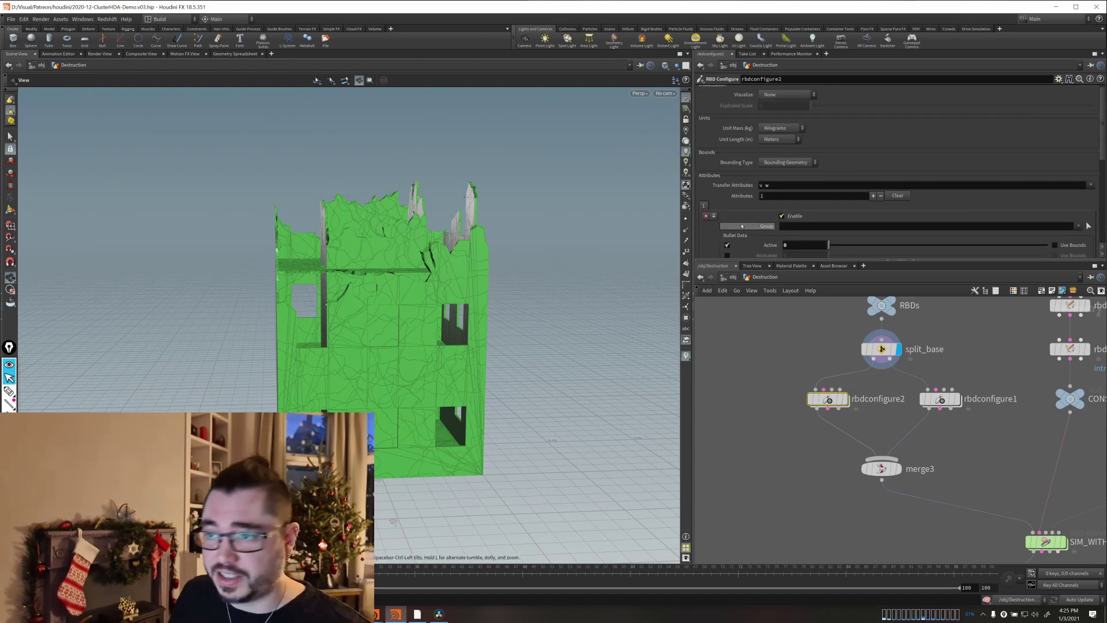
pyautogui.click(939, 399)
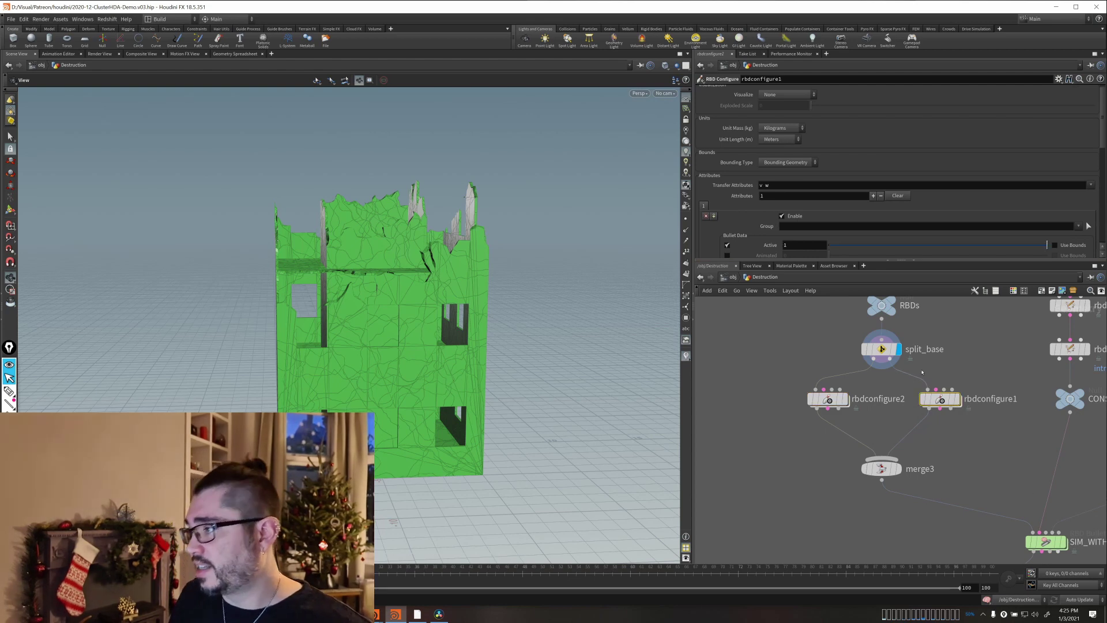
pyautogui.scroll(-10, 759, 212)
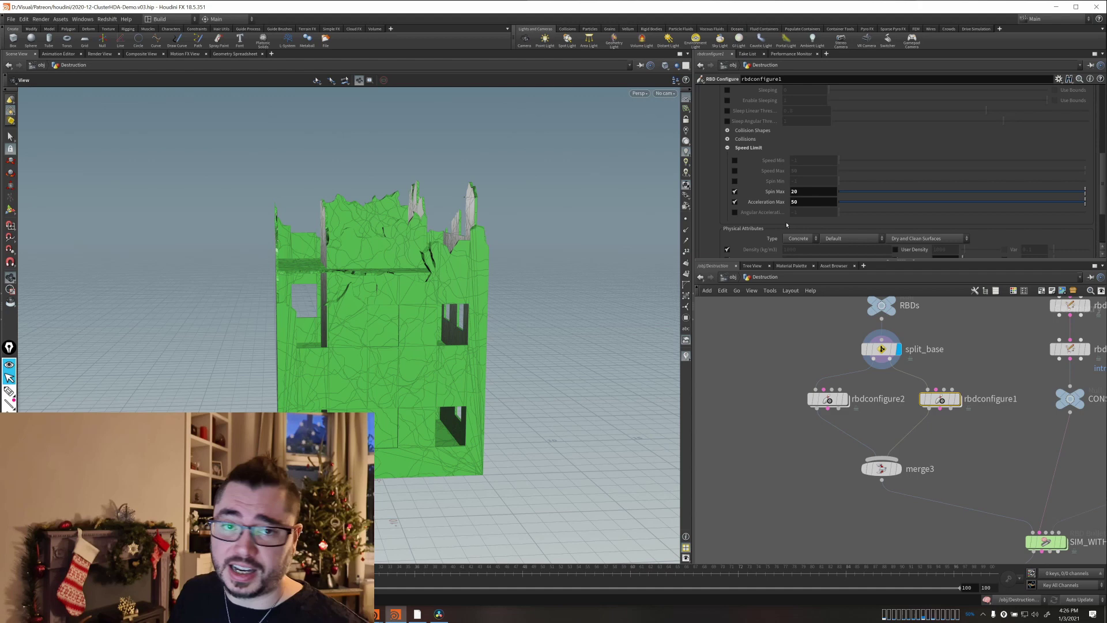
# Display the merge3 node to view the recombined building, and check the group setting of split_base.
pyautogui.moveTo(906, 472); pyautogui.dragTo(882, 510, button='middle')
pyautogui.moveTo(849, 457)
pyautogui.click(822, 497)
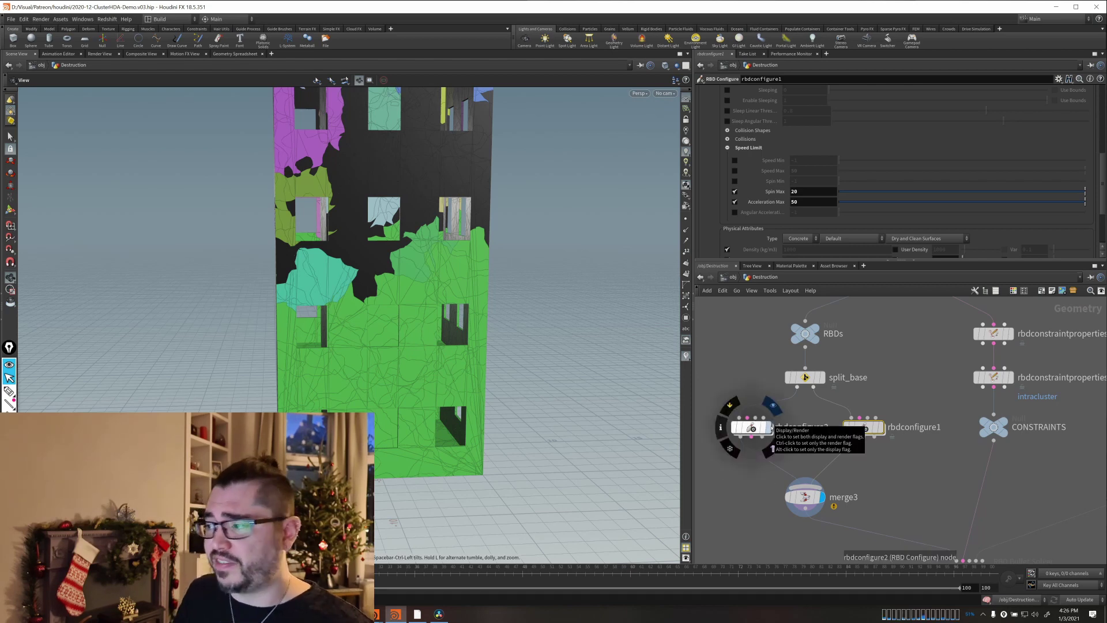
pyautogui.moveTo(745, 366); pyautogui.dragTo(850, 409)
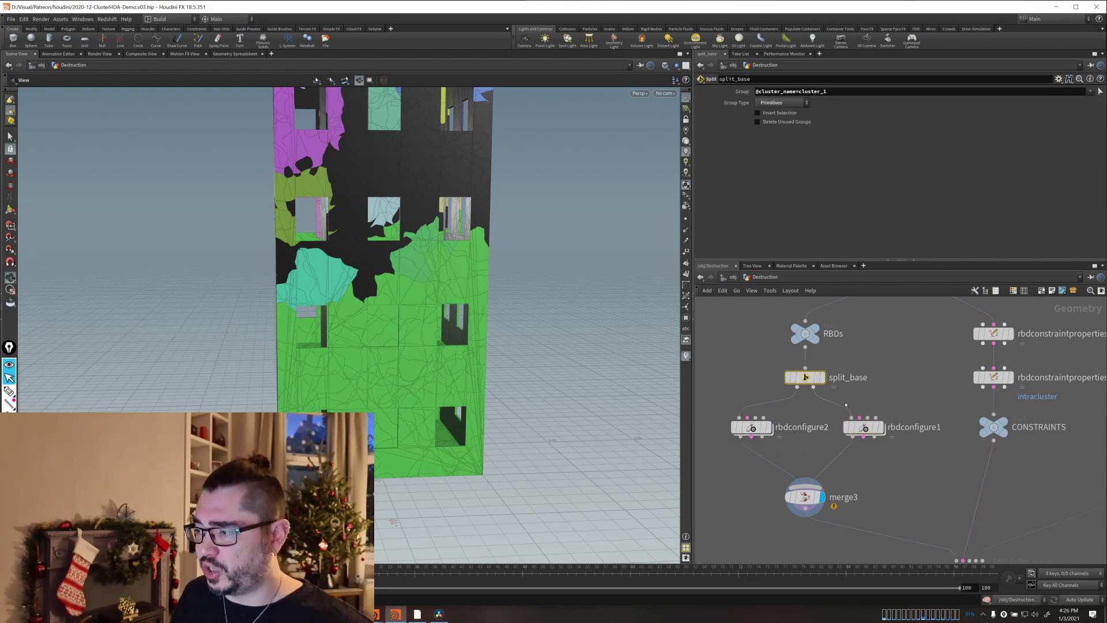
pyautogui.moveTo(795, 376)
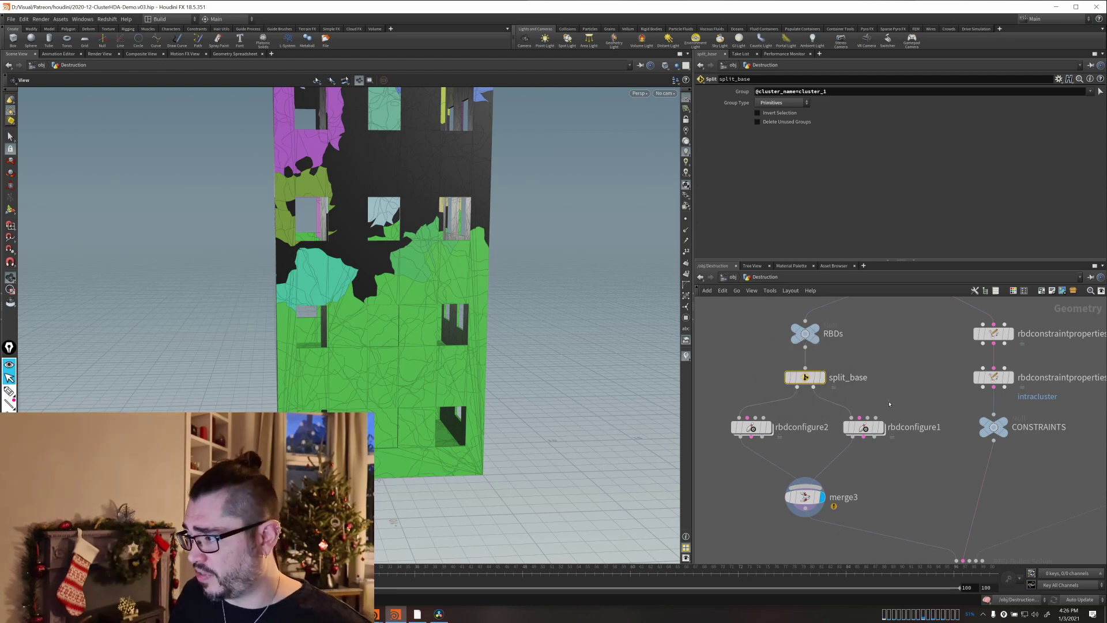
# Select rbdconfigure1 again and review its Active setting and transfer attributes.
pyautogui.moveTo(888, 403); pyautogui.dragTo(863, 407, button='middle')
pyautogui.click(848, 385)
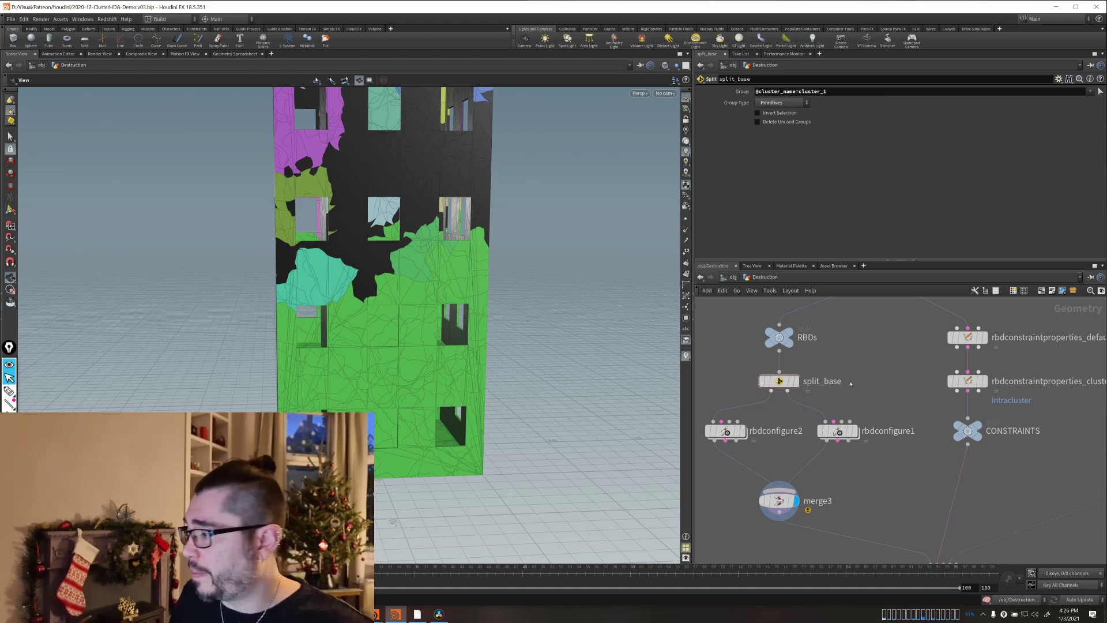
pyautogui.scroll(-3, 850, 383)
pyautogui.scroll(3, 836, 404)
pyautogui.click(829, 432)
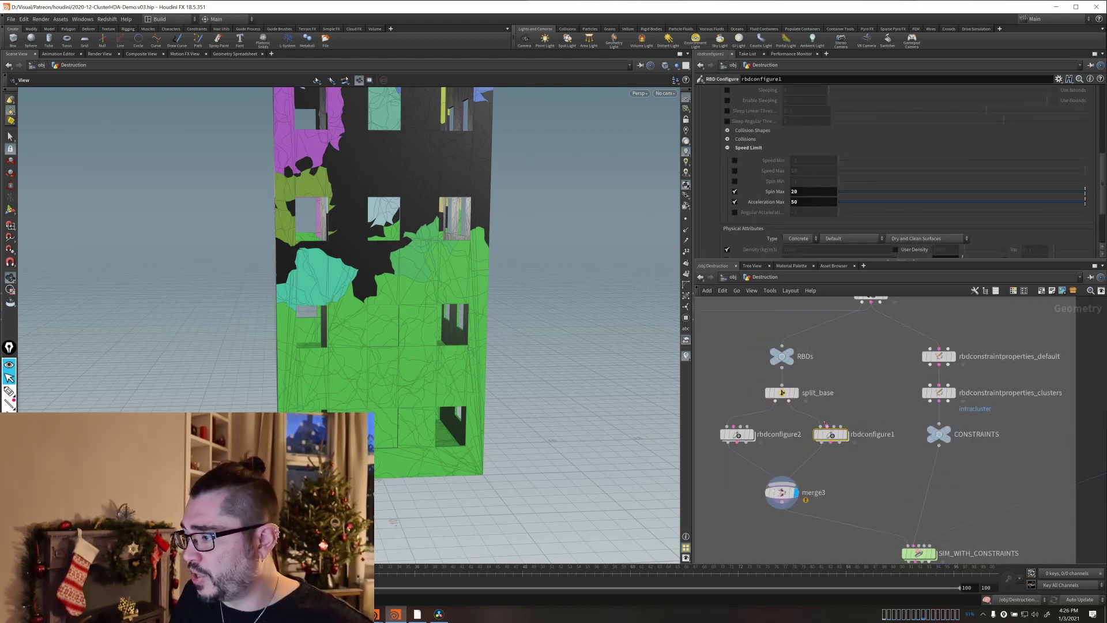
pyautogui.scroll(6, 731, 190)
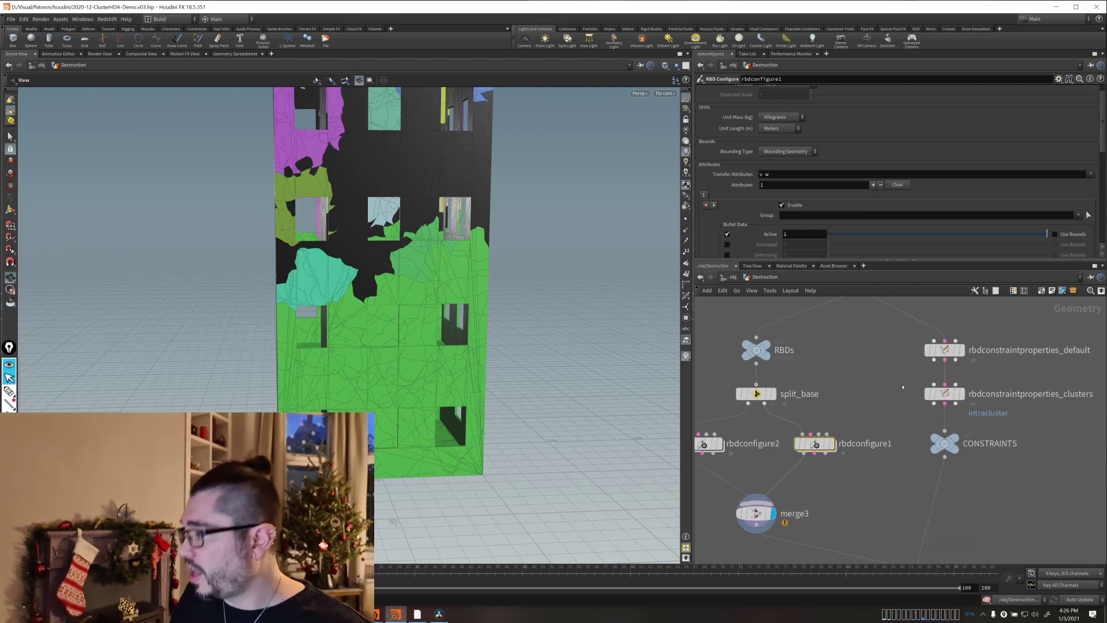
# Display rbdconstraintproperties_default and examine its glue strength and propagation settings.
pyautogui.scroll(4, 801, 414)
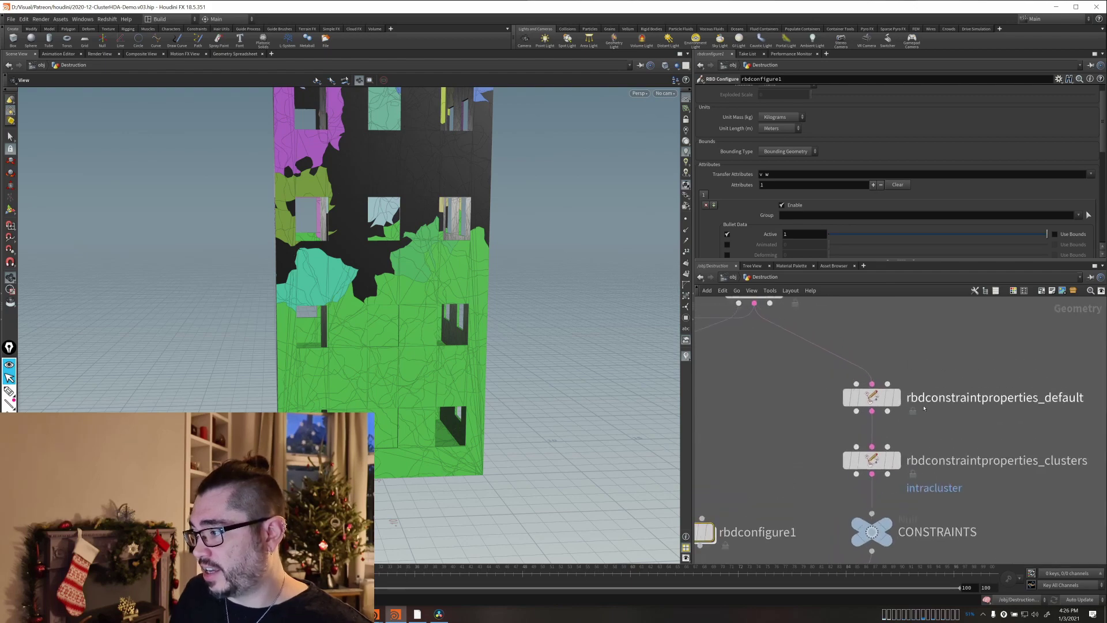
pyautogui.click(896, 397)
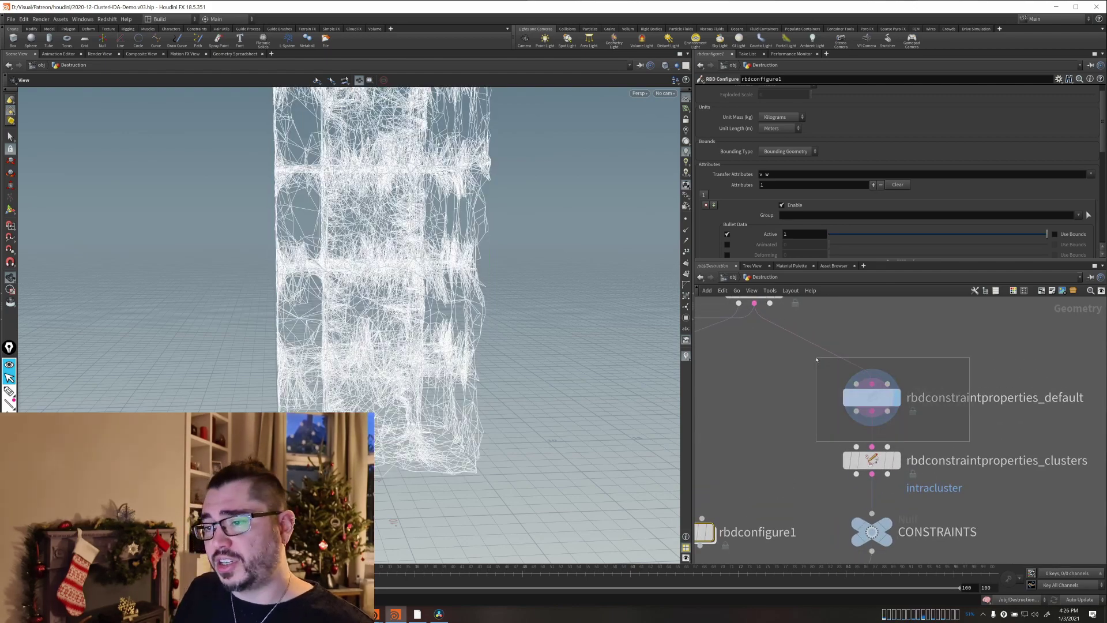
pyautogui.click(868, 397)
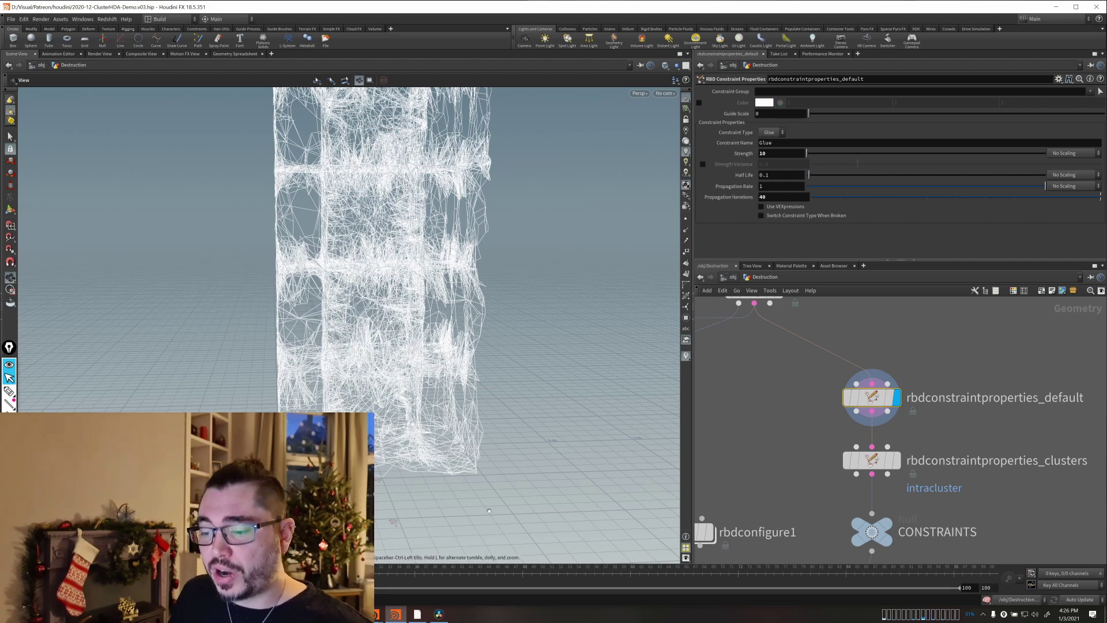
# Switch to the MPlay flipbook of the building simulation to review it, and return to the main Houdini window.
pyautogui.click(376, 614)
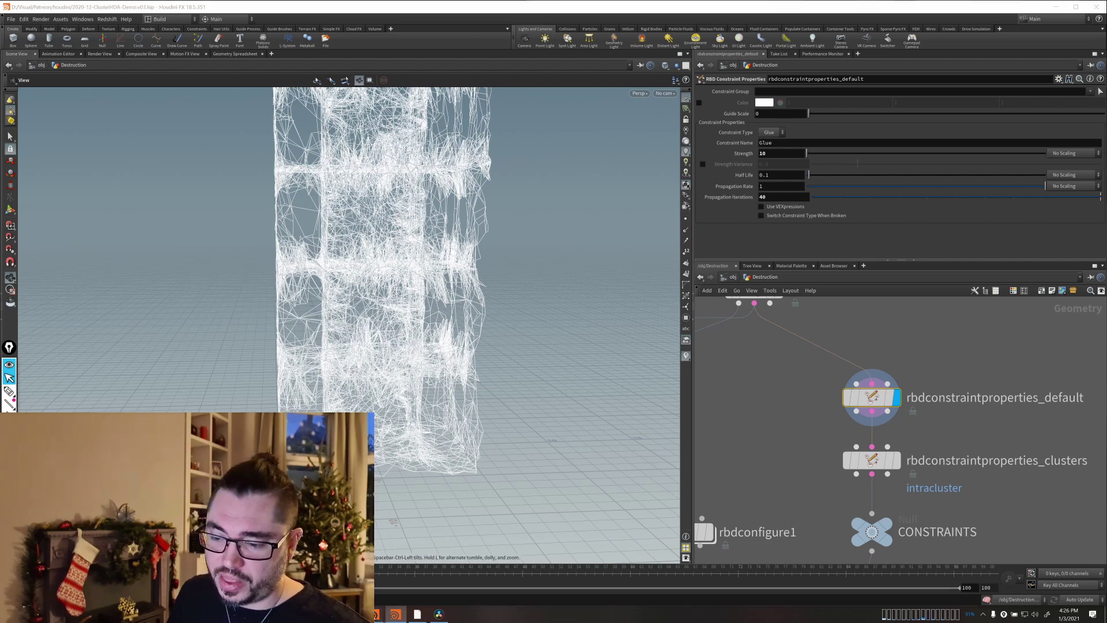
pyautogui.click(415, 574)
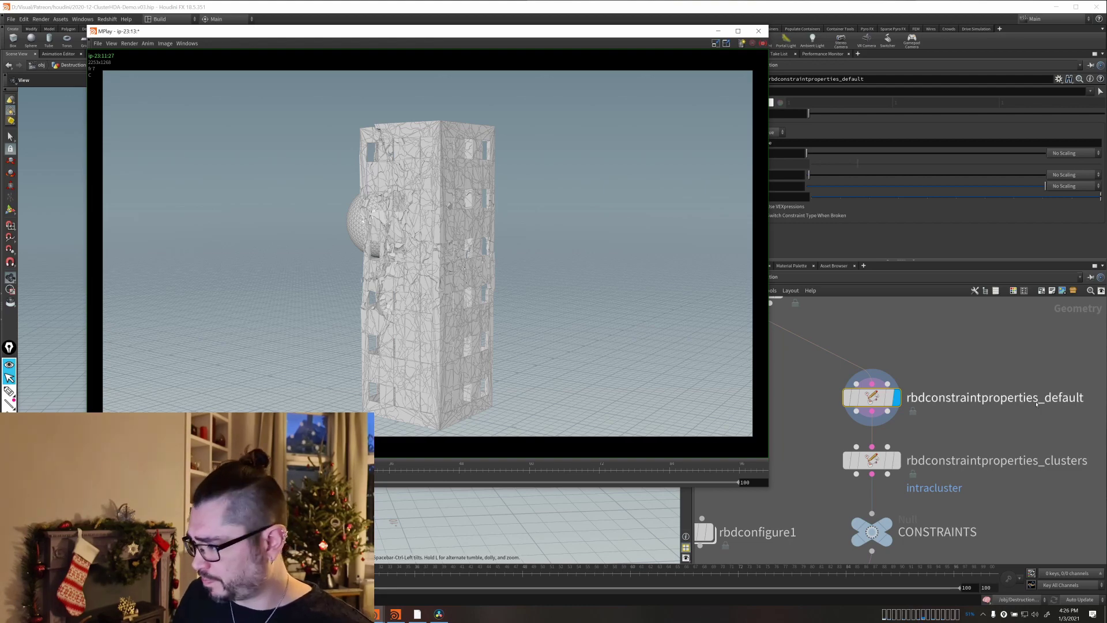
pyautogui.click(797, 396)
# Display rbdconstraintproperties_clusters and examine its glue settings for the intracluster group.
pyautogui.scroll(-3, 797, 396)
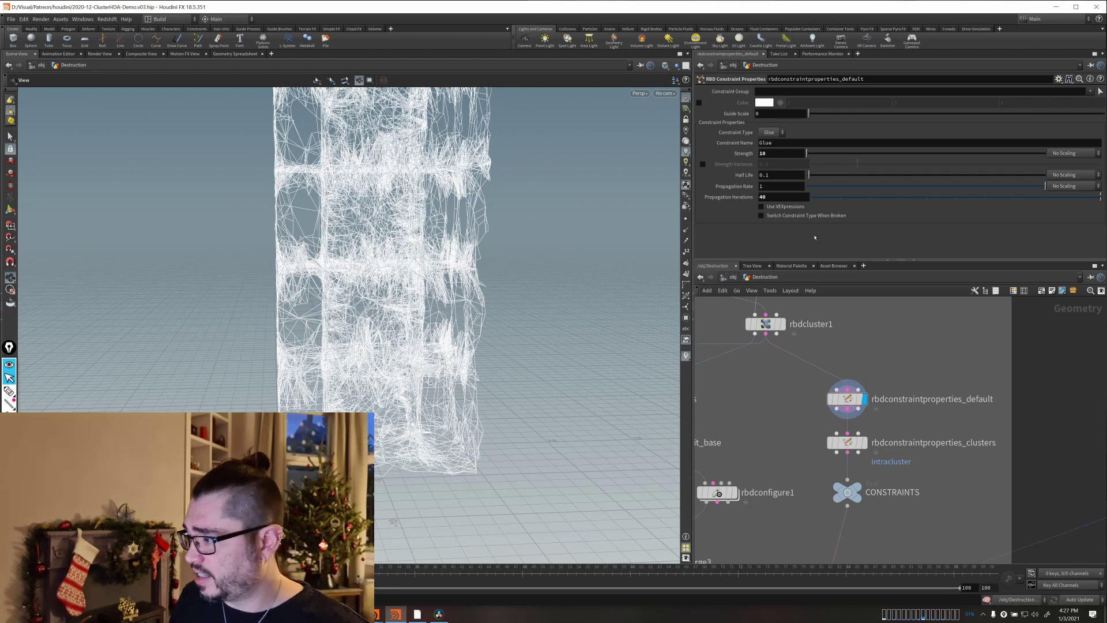
pyautogui.scroll(2, 858, 461)
pyautogui.click(844, 435)
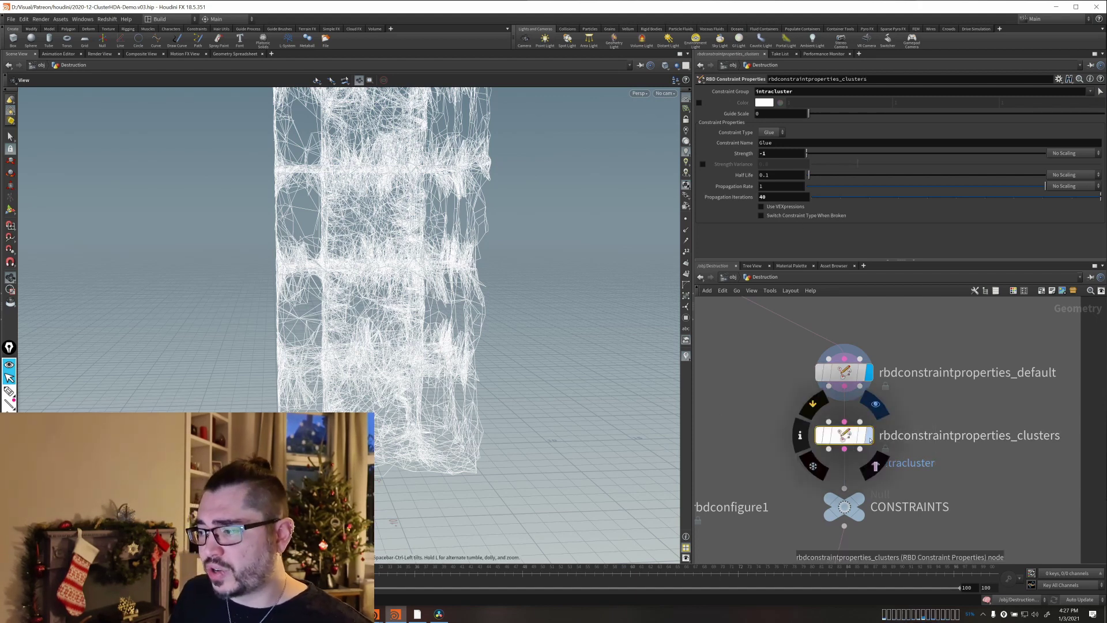
pyautogui.click(869, 435)
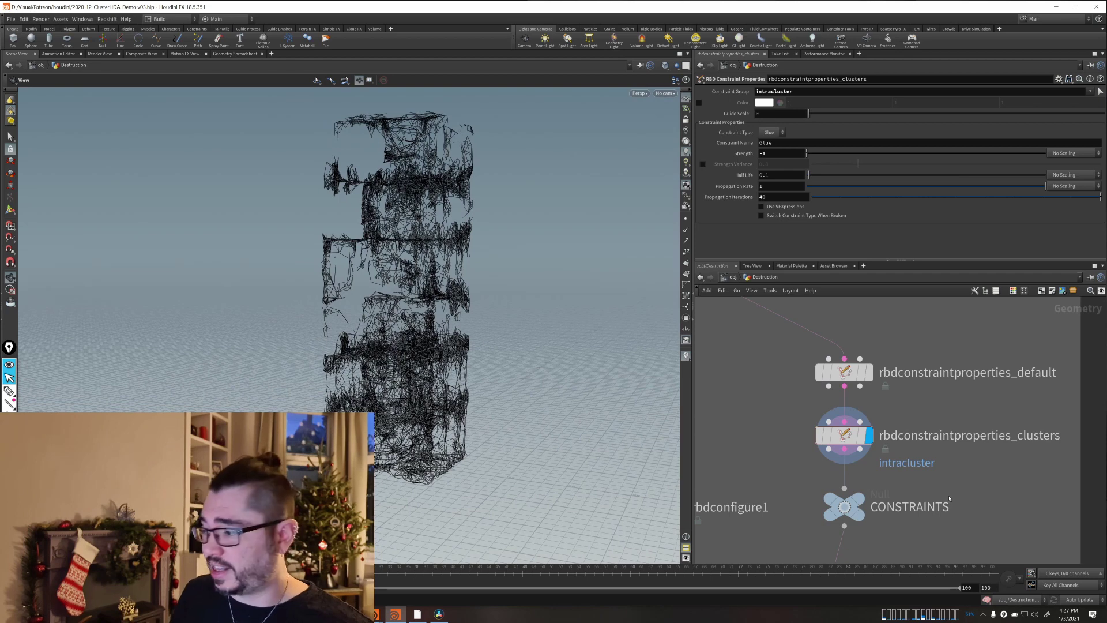
pyautogui.moveTo(742, 405); pyautogui.dragTo(925, 477)
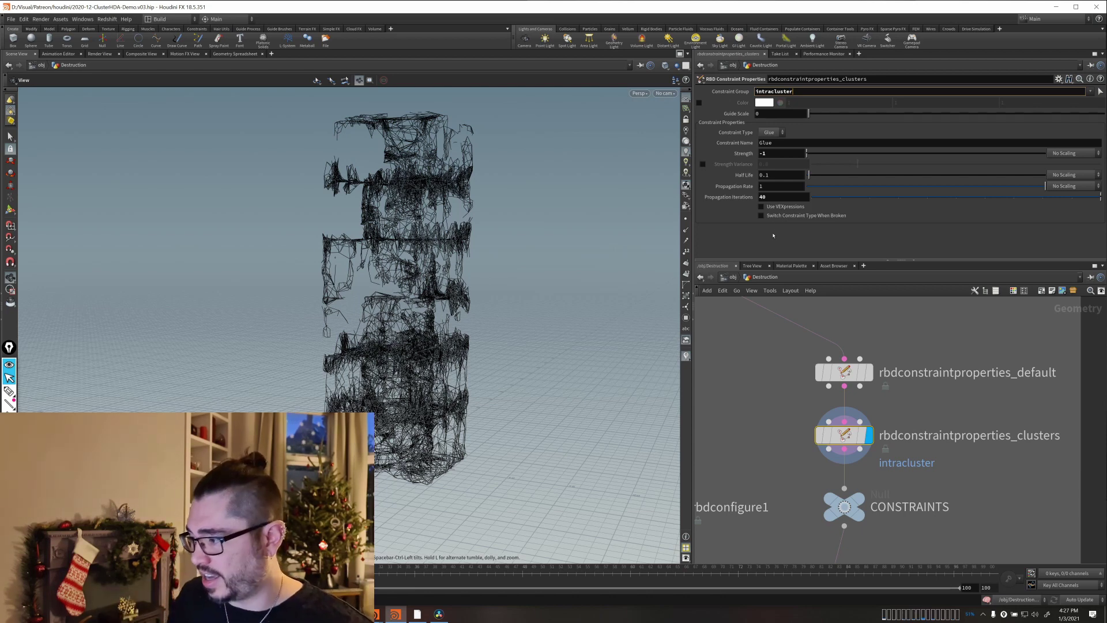
# Display the CONSTRAINTS null, followed by the SIMMED_WITH_CONSTRAINTS null below the simulation node.
pyautogui.scroll(-3, 1057, 428)
pyautogui.moveTo(1058, 428); pyautogui.dragTo(1055, 303, button='middle')
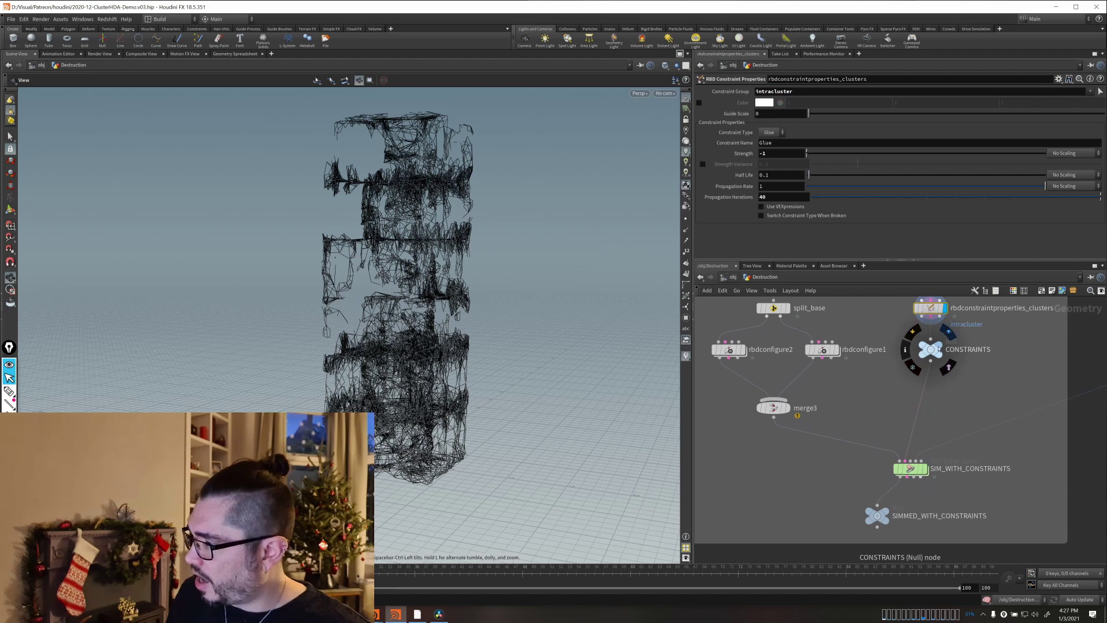
pyautogui.click(947, 332)
pyautogui.moveTo(937, 431); pyautogui.dragTo(928, 396, button='middle')
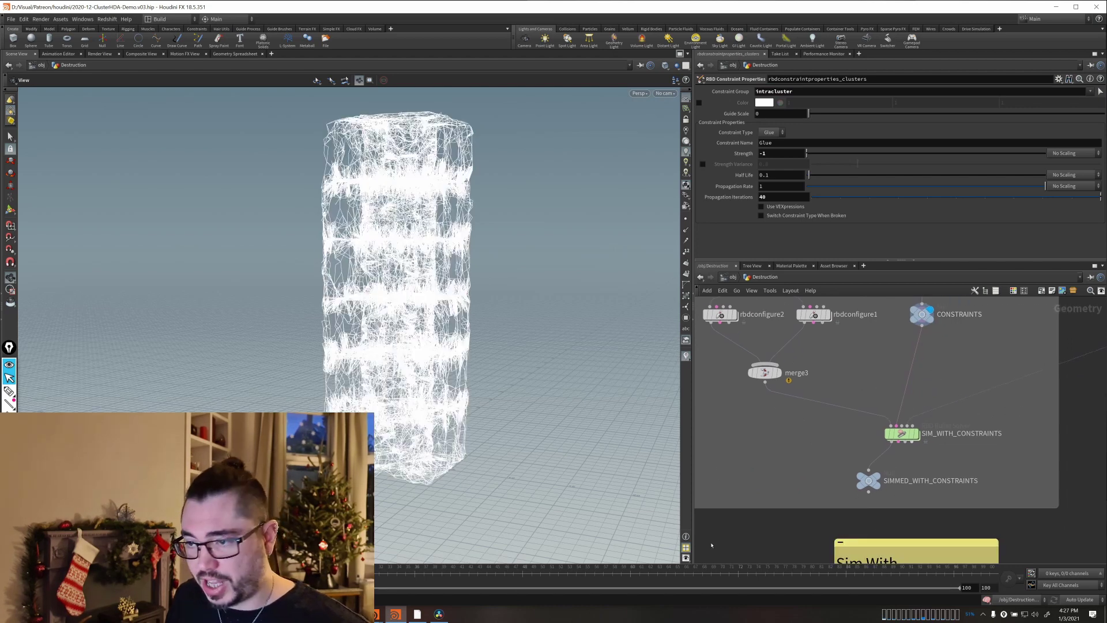
pyautogui.click(885, 463)
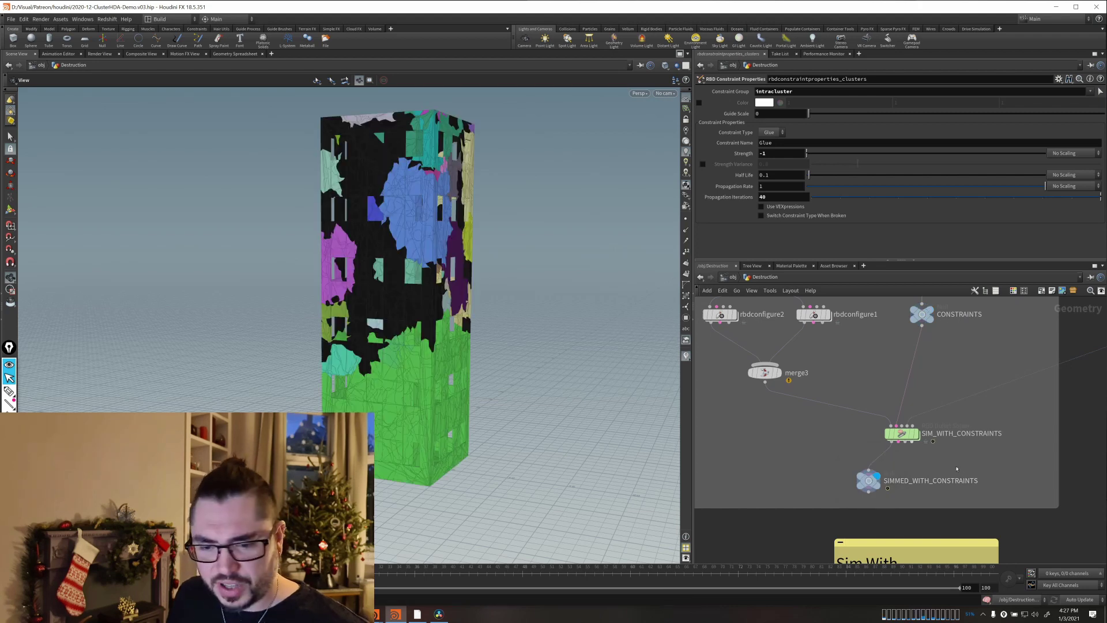
# Inspect the SIM_WITH_CONSTRAINTS solver settings, switch to the MPlay flipbook of its result, and return to the main Houdini window.
pyautogui.click(901, 433)
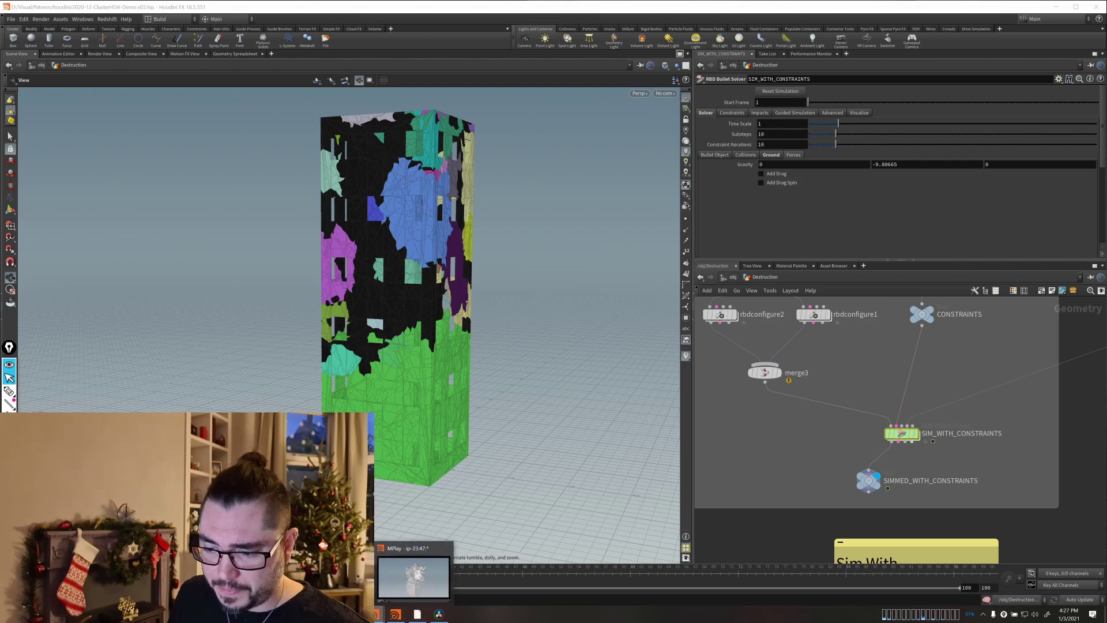
pyautogui.click(375, 613)
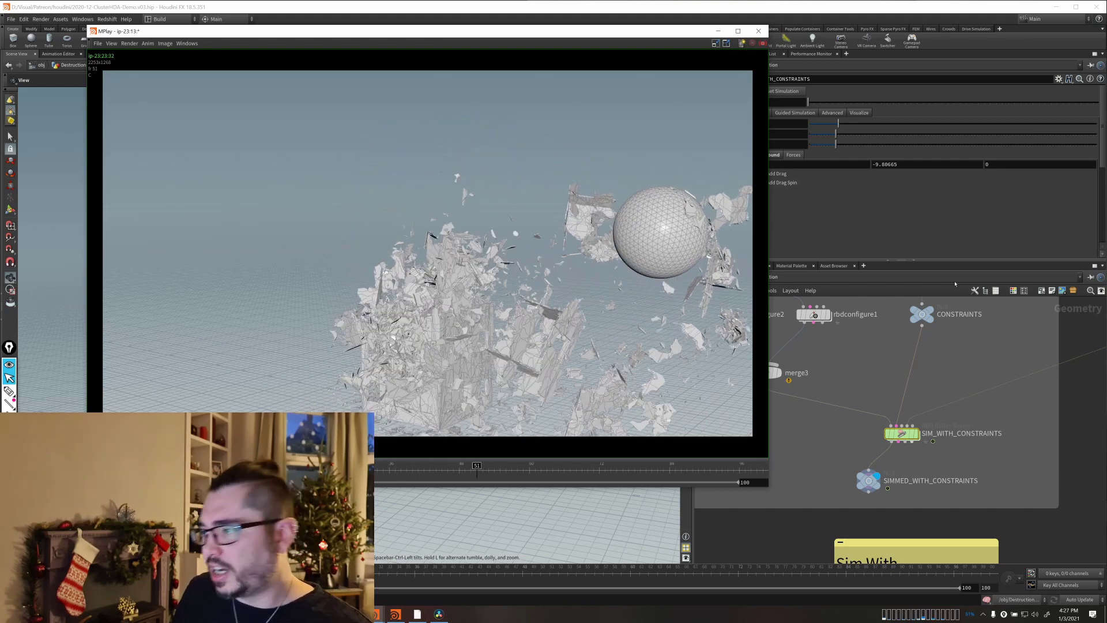
pyautogui.click(1030, 467)
# Display the ClusterByGeometry node marked DOUBLE_PACKED in the network branch that simulates without constraints.
pyautogui.moveTo(1030, 467); pyautogui.dragTo(834, 459, button='middle')
pyautogui.scroll(-3, 847, 448)
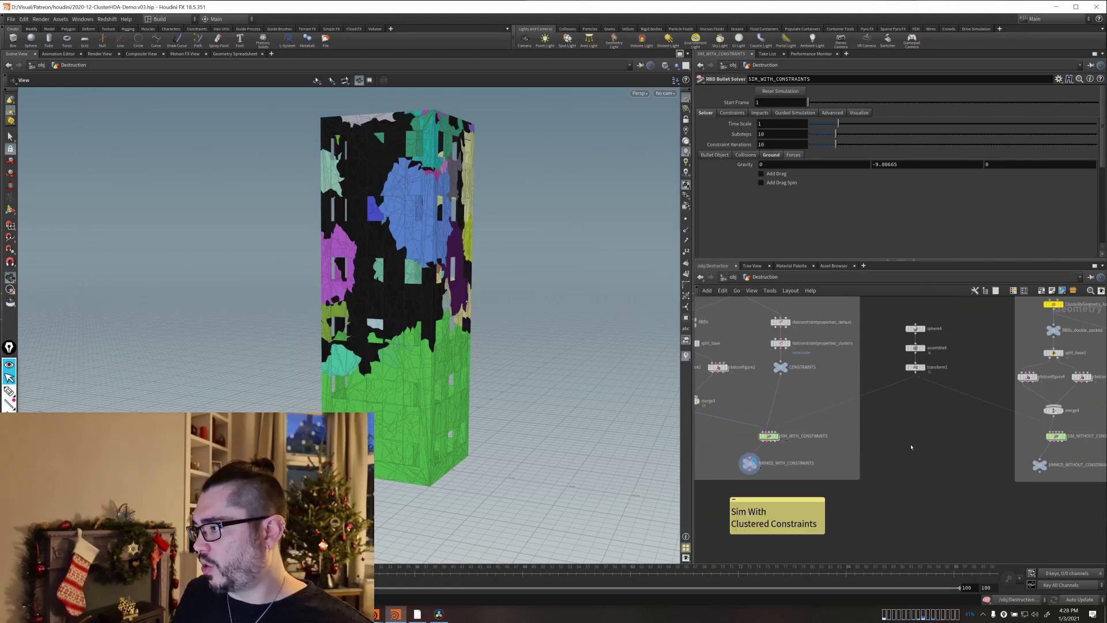
pyautogui.moveTo(926, 445); pyautogui.dragTo(764, 474, button='middle')
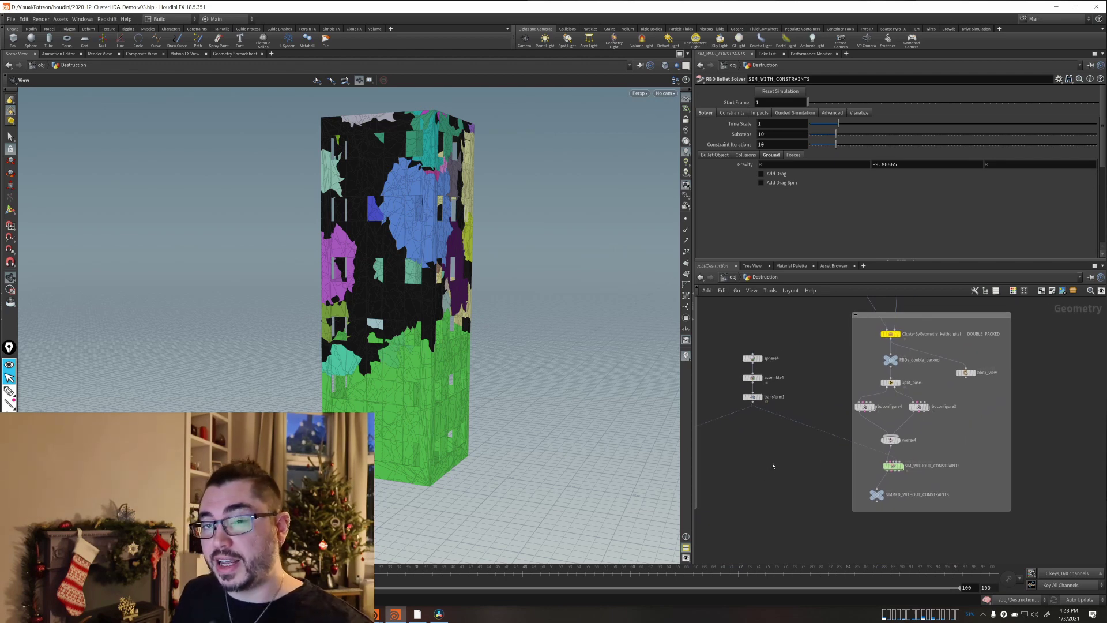
pyautogui.moveTo(785, 447); pyautogui.dragTo(812, 533, button='middle')
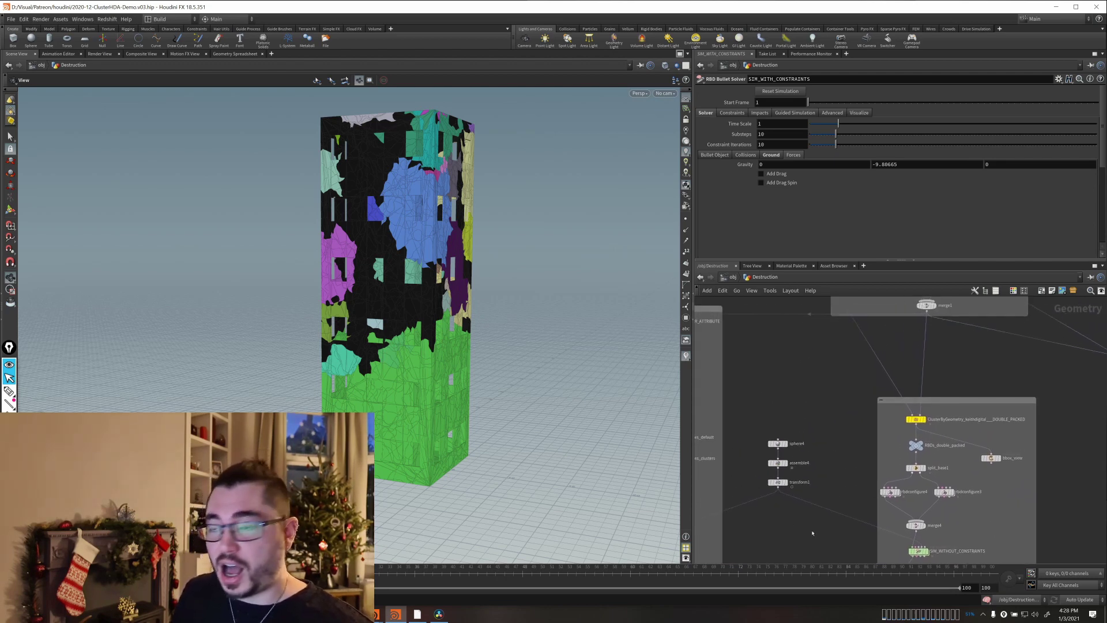
pyautogui.scroll(6, 968, 444)
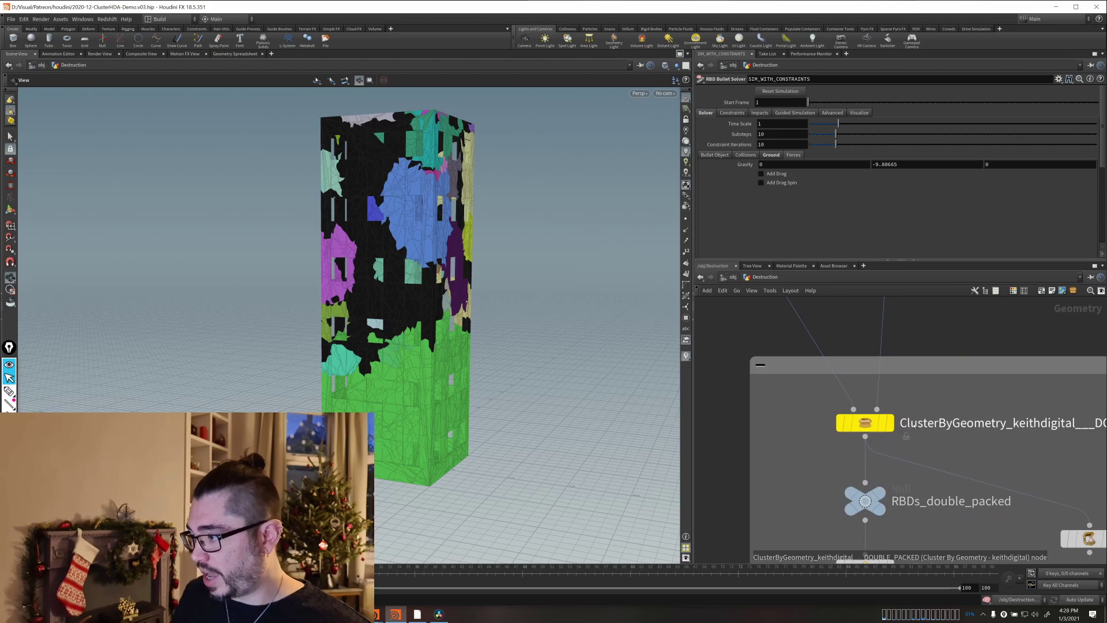
pyautogui.moveTo(974, 445); pyautogui.dragTo(957, 415, button='middle')
pyautogui.click(840, 367)
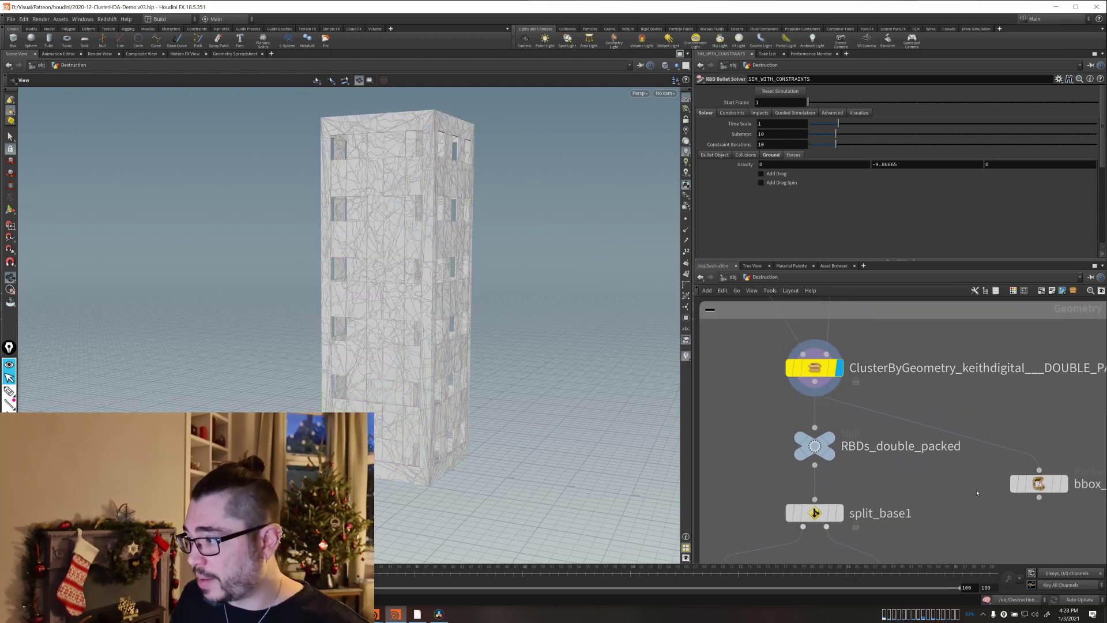
# Display the bbox_view node and examine the bounding boxes of the packed clusters from several angles.
pyautogui.scroll(-4, 977, 493)
pyautogui.scroll(4, 1016, 478)
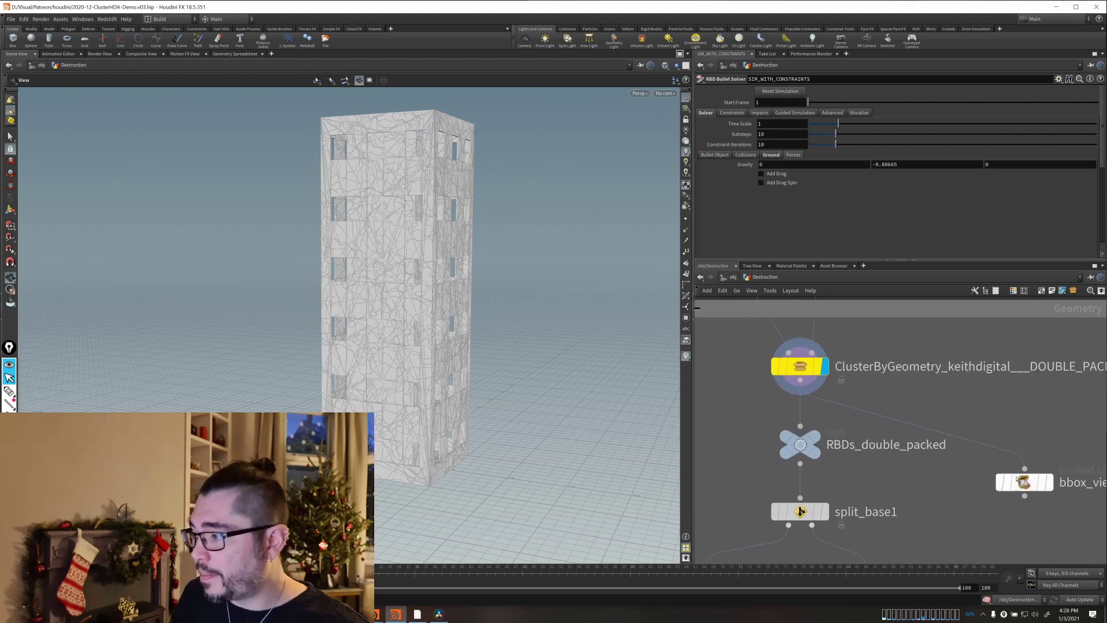
pyautogui.scroll(-6, 1016, 479)
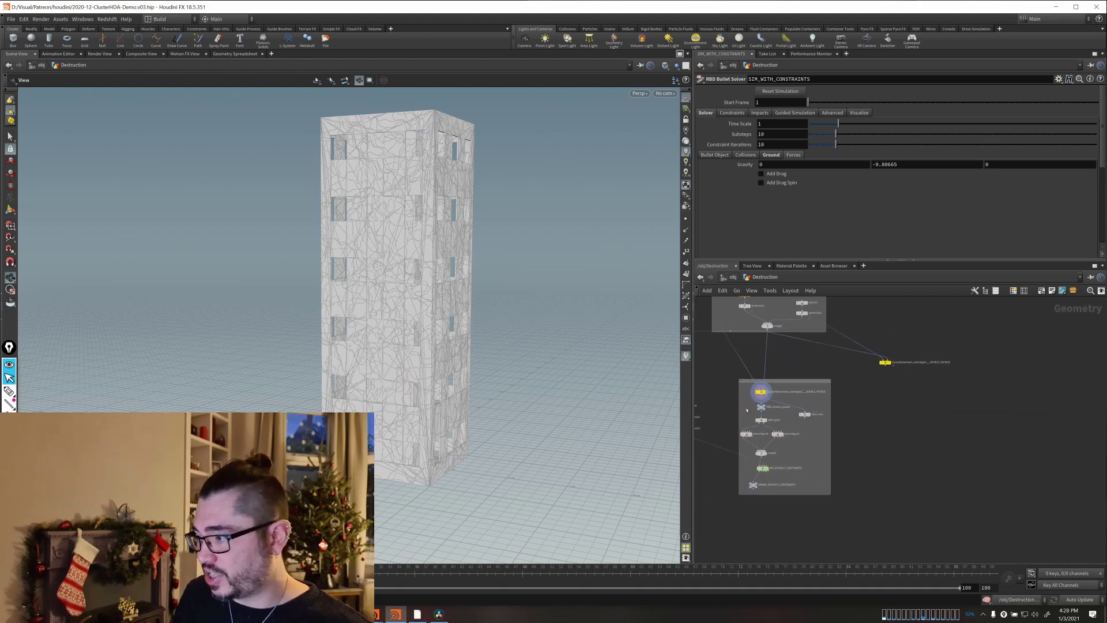
pyautogui.scroll(10, 795, 412)
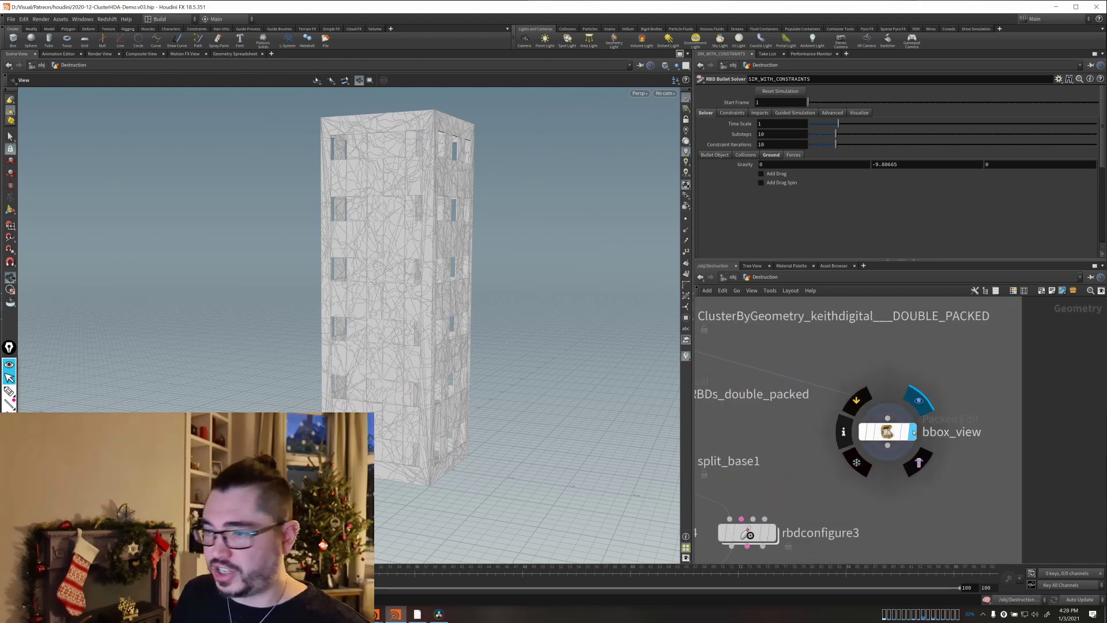
pyautogui.click(913, 432)
pyautogui.moveTo(422, 355); pyautogui.dragTo(446, 322)
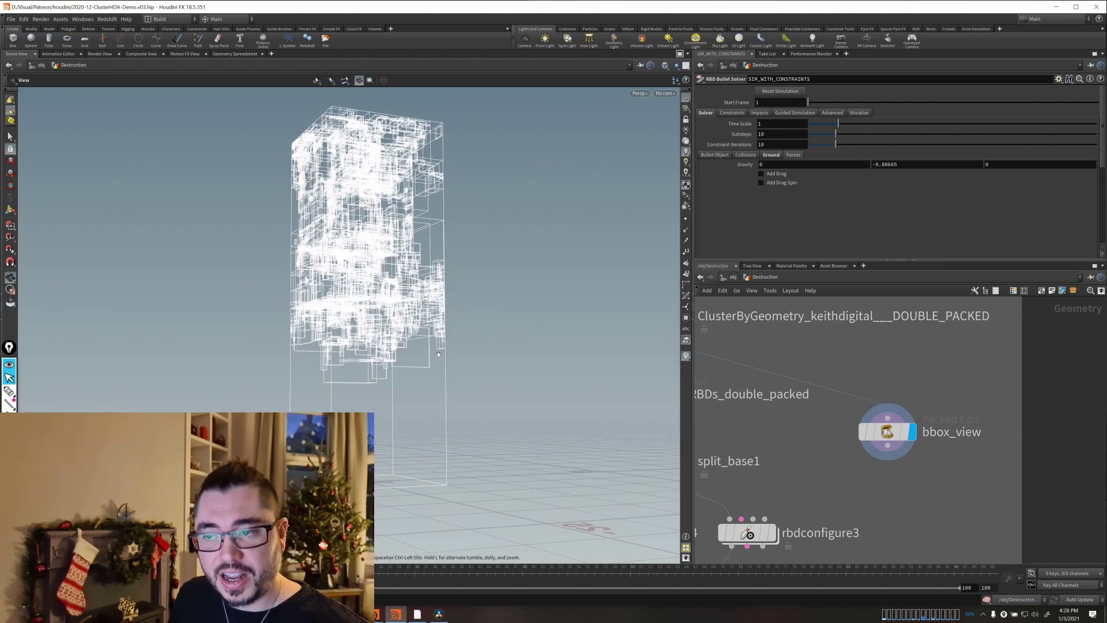
pyautogui.moveTo(447, 323); pyautogui.dragTo(479, 303, button='middle')
pyautogui.moveTo(478, 304); pyautogui.dragTo(457, 339, button='right')
pyautogui.moveTo(457, 338); pyautogui.dragTo(432, 362)
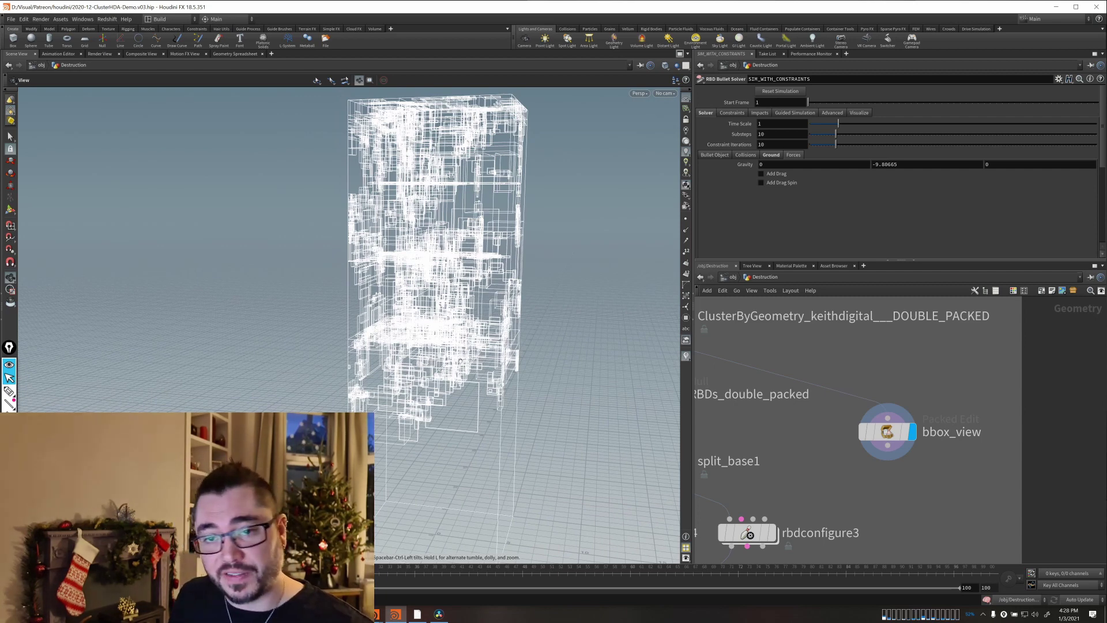
# Display split_base1 and examine the building base that it separates.
pyautogui.scroll(-3, 933, 354)
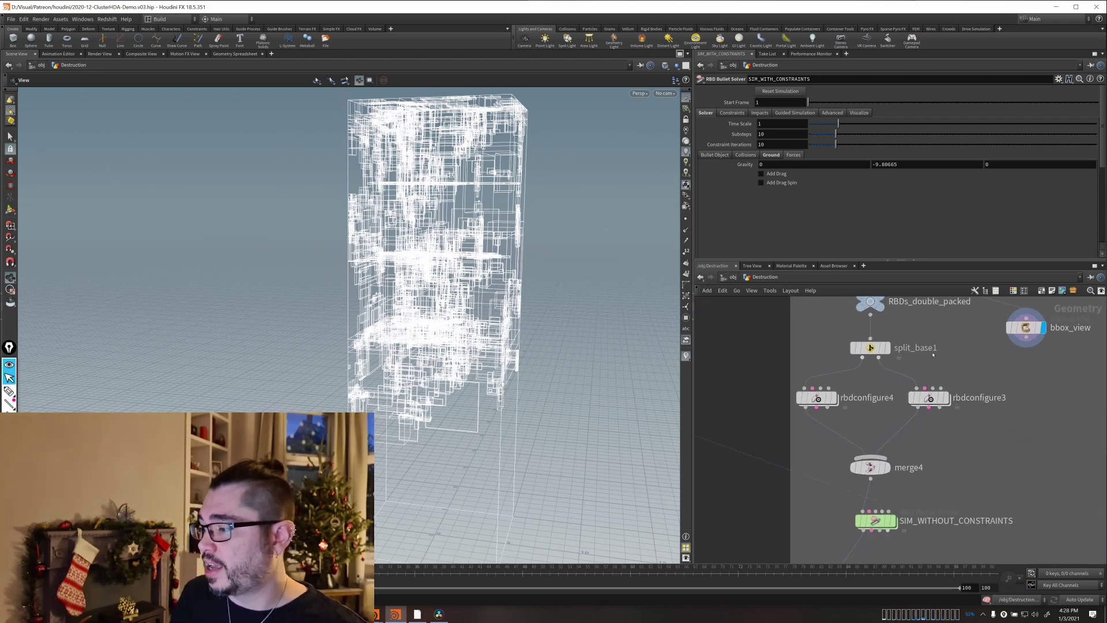
pyautogui.scroll(3, 932, 355)
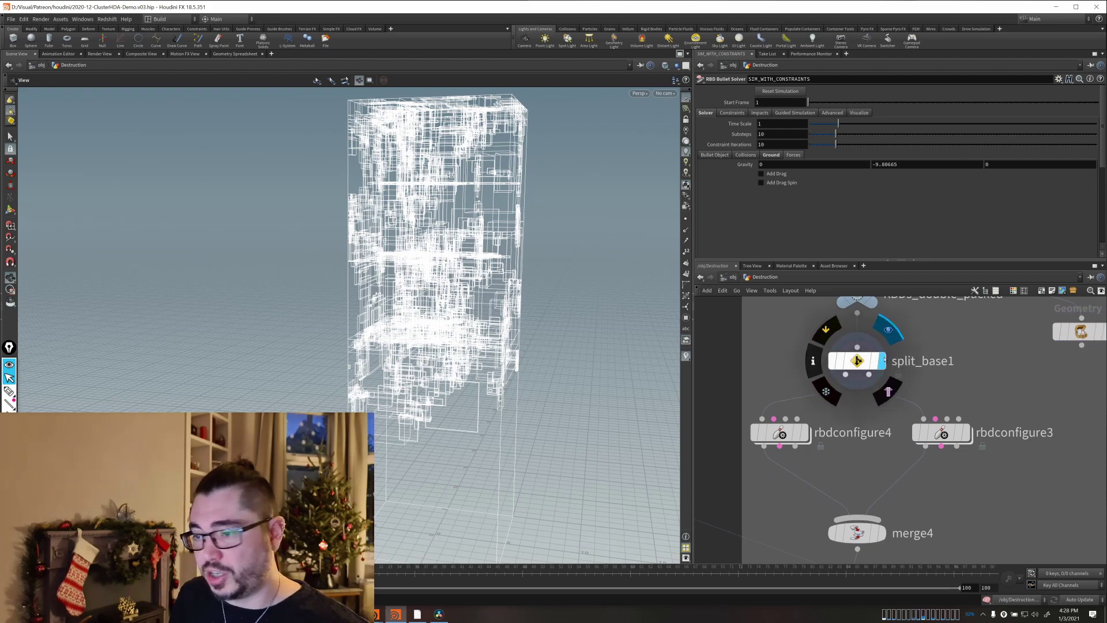
pyautogui.click(885, 358)
pyautogui.moveTo(477, 425); pyautogui.dragTo(366, 304, button='middle')
pyautogui.moveTo(367, 305); pyautogui.dragTo(437, 247)
pyautogui.moveTo(437, 247); pyautogui.dragTo(403, 284, button='middle')
pyautogui.moveTo(403, 284); pyautogui.dragTo(438, 323, button='right')
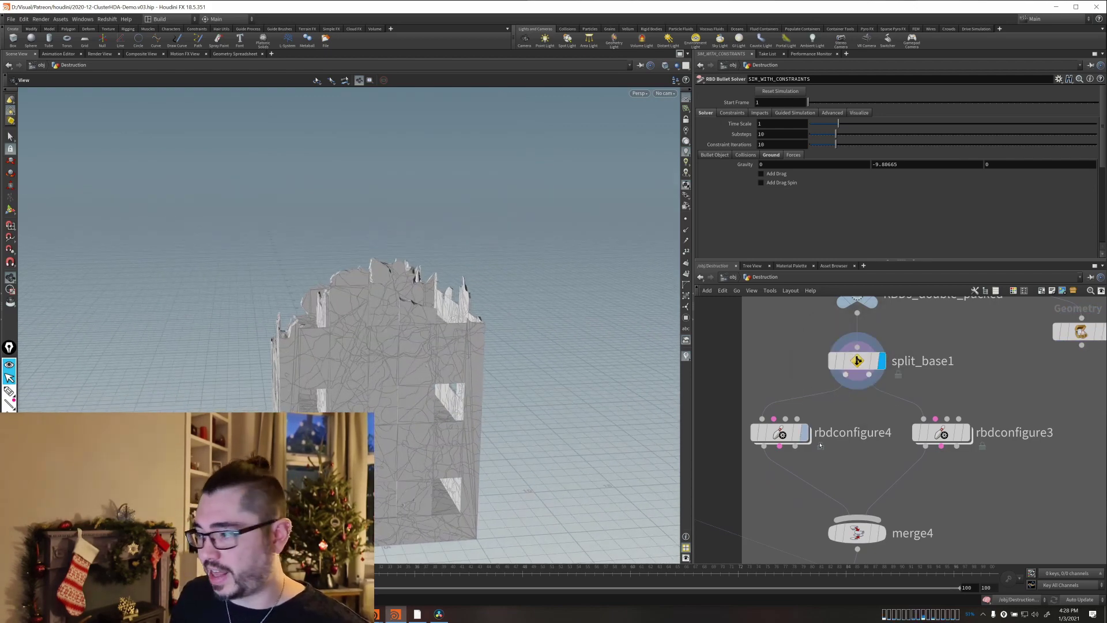
# Display rbdconfigure3 and review its speed limit and physical attribute settings.
pyautogui.click(966, 433)
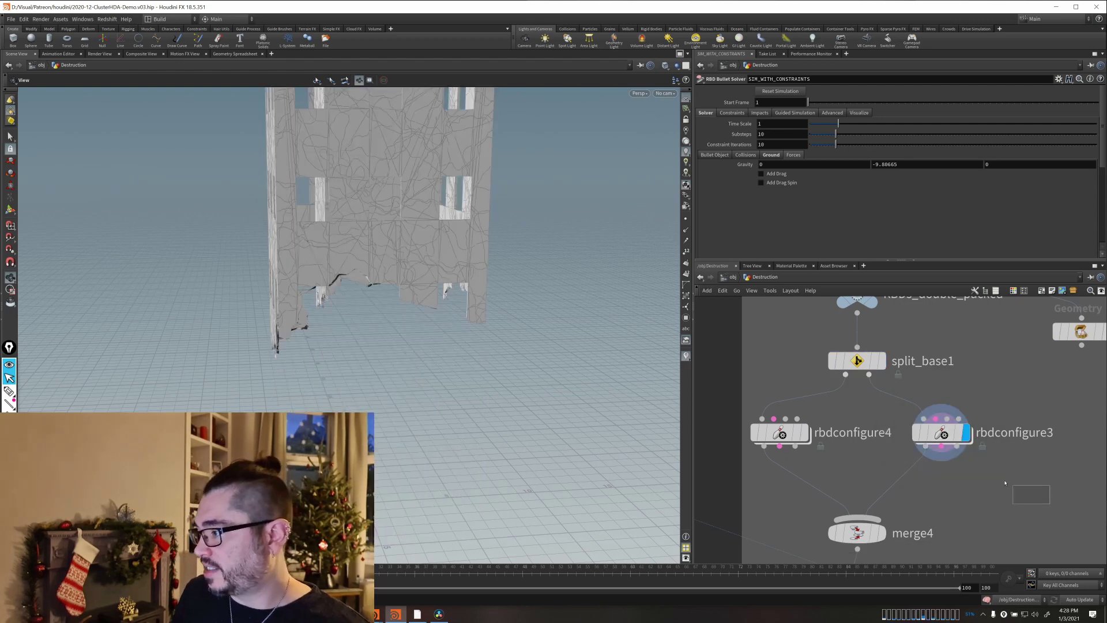
pyautogui.click(941, 432)
pyautogui.scroll(-10, 730, 241)
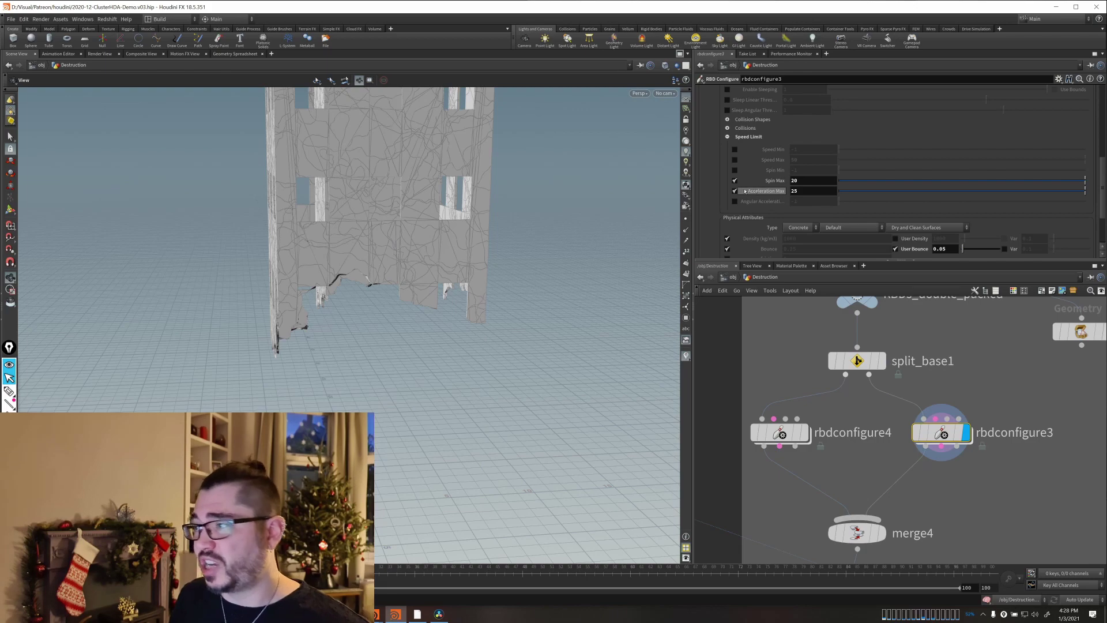
pyautogui.moveTo(748, 353); pyautogui.dragTo(754, 372, button='middle')
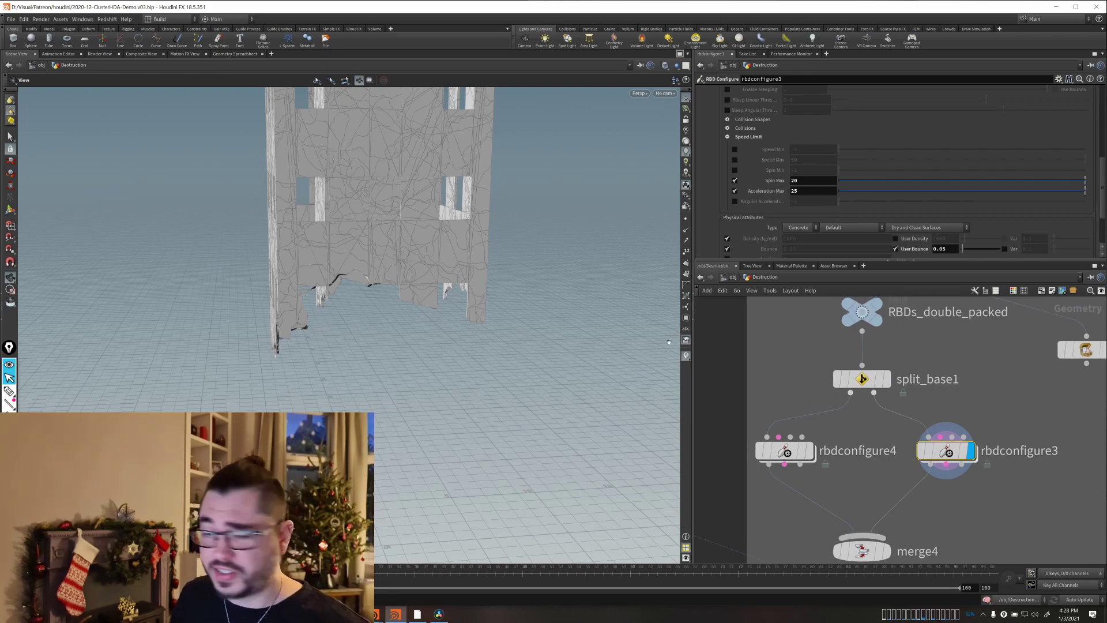
# Examine the upper building section and display the SIMMED_WITHOUT_CONSTRAINTS null.
pyautogui.scroll(-4, 335, 328)
pyautogui.moveTo(335, 328); pyautogui.dragTo(310, 387, button='middle')
pyautogui.moveTo(310, 387); pyautogui.dragTo(357, 367)
pyautogui.scroll(-2, 940, 474)
pyautogui.moveTo(939, 474); pyautogui.dragTo(940, 287, button='middle')
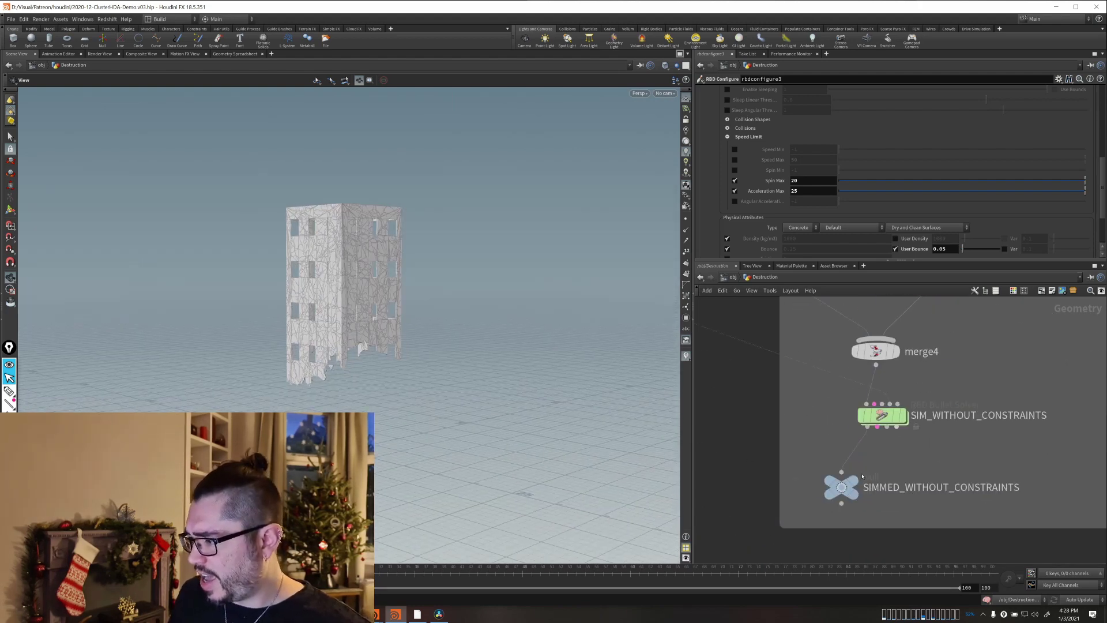
pyautogui.click(858, 480)
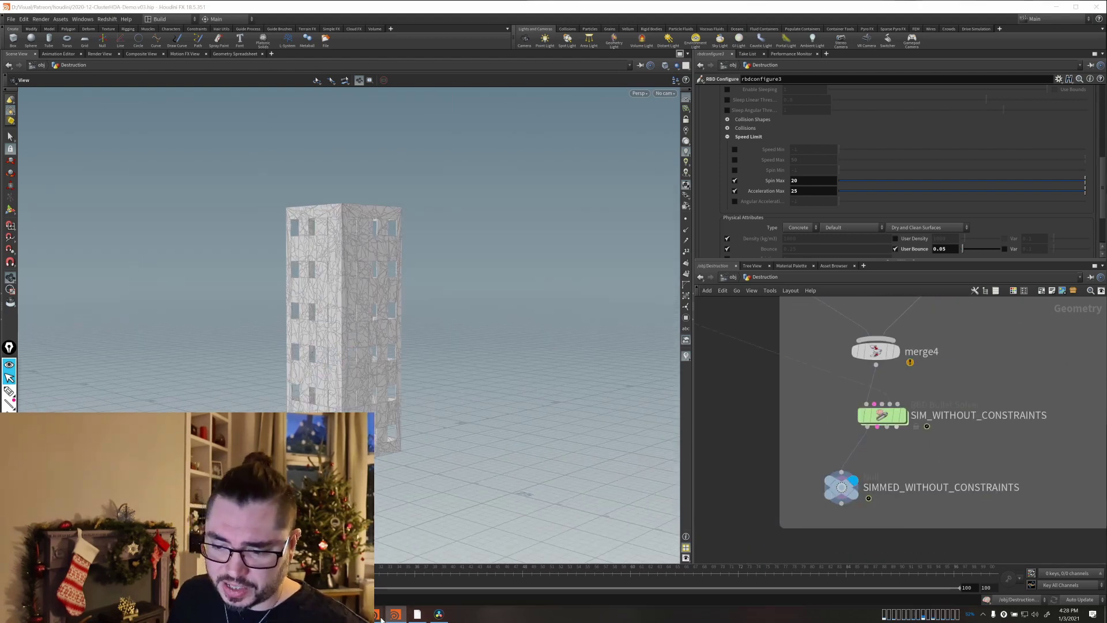
# Switch to the MPlay flipbook of the unconstrained simulation to review it, and return to the main Houdini window.
pyautogui.moveTo(381, 619)
pyautogui.click(427, 571)
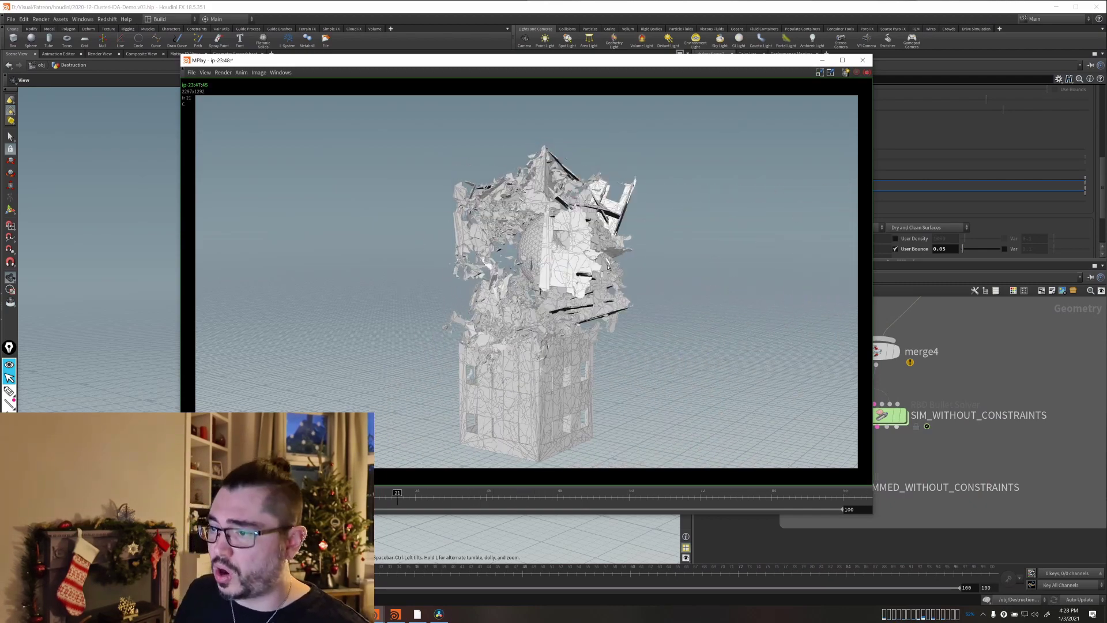
pyautogui.click(1096, 387)
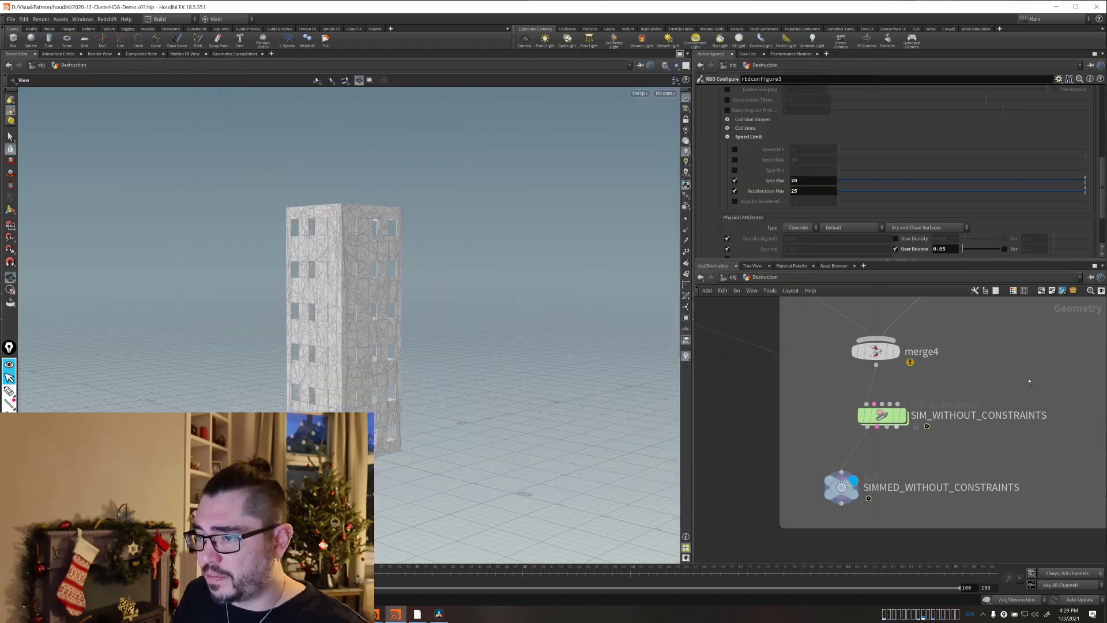
# Locate the standalone ClusterByGeometry_keithdigital node beside the simulation branches and examine its parameters.
pyautogui.moveTo(1028, 381); pyautogui.dragTo(847, 430, button='middle')
pyautogui.scroll(-4, 864, 426)
pyautogui.scroll(-3, 1020, 406)
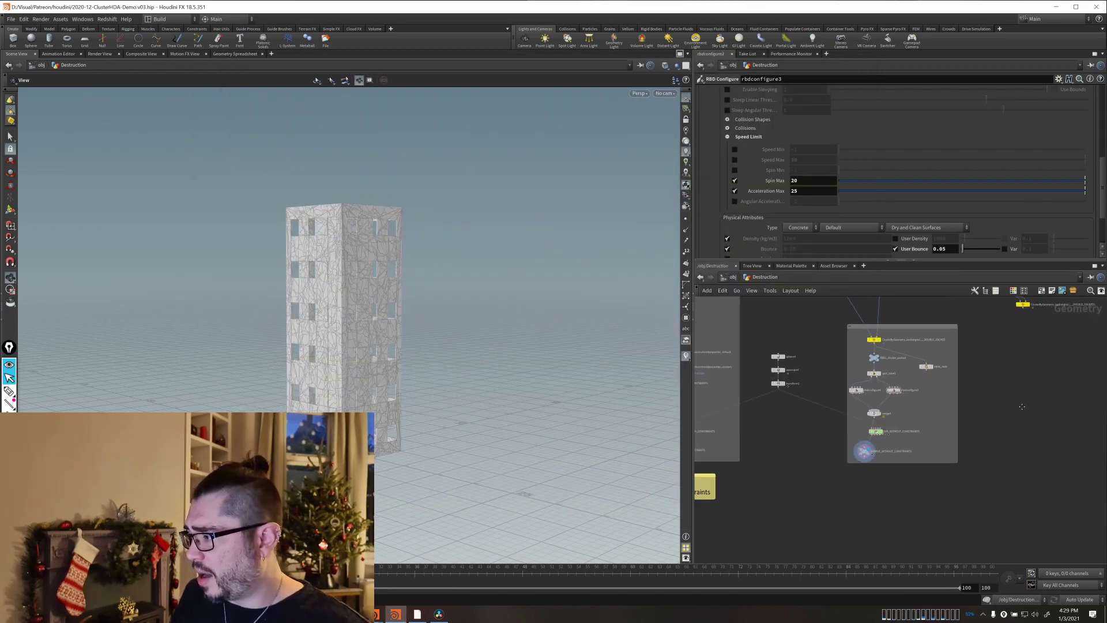
pyautogui.scroll(4, 962, 432)
pyautogui.moveTo(1026, 328); pyautogui.dragTo(914, 503, button='middle')
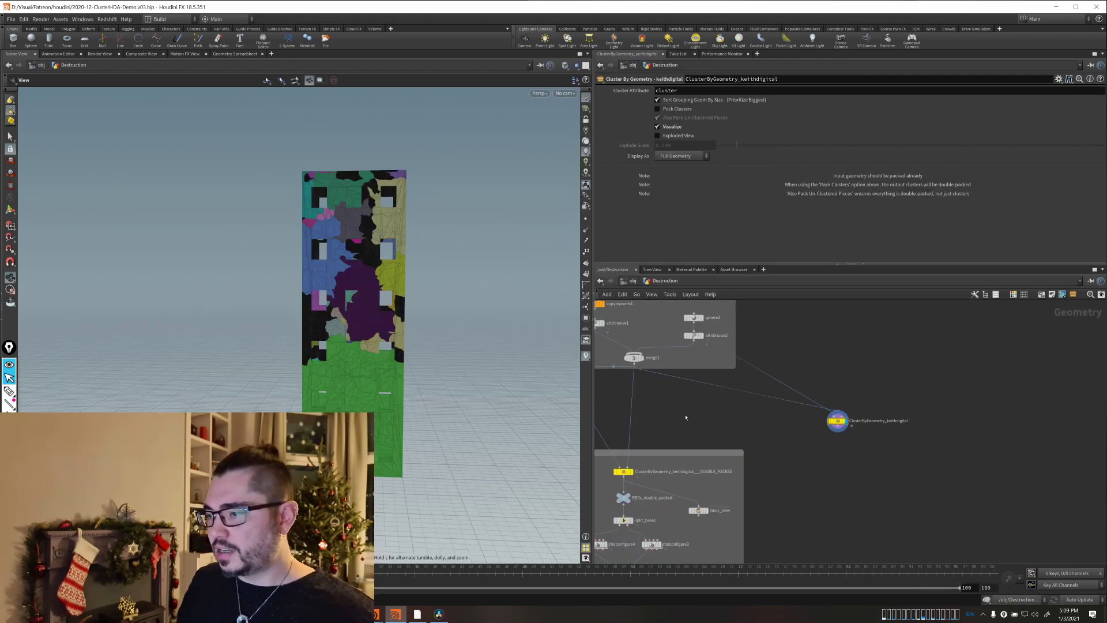
pyautogui.moveTo(729, 413); pyautogui.dragTo(682, 381, button='middle')
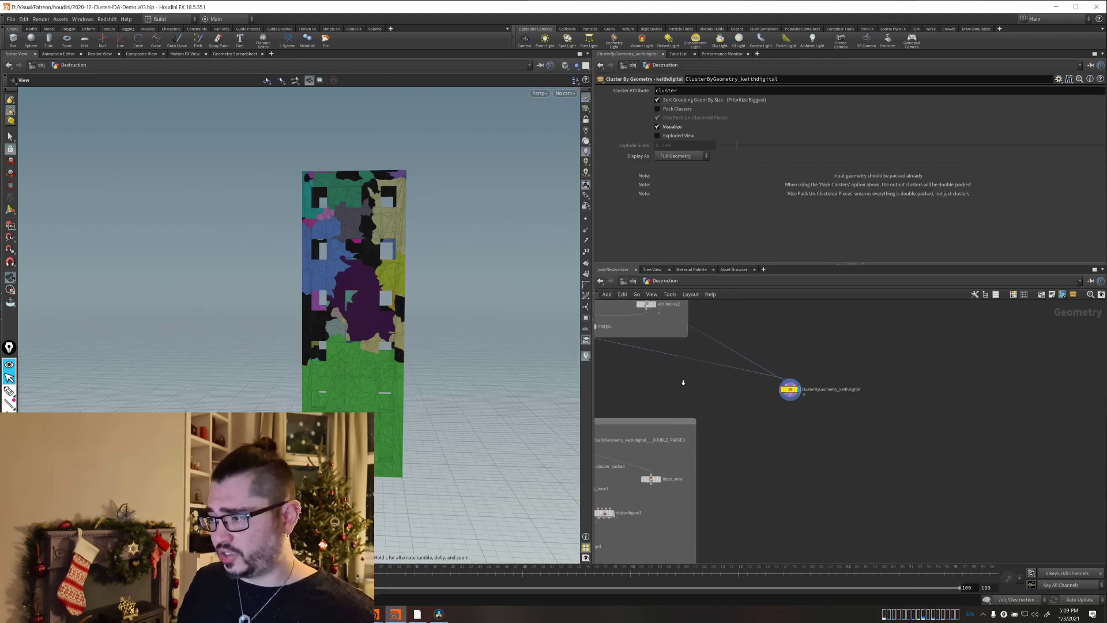
pyautogui.scroll(4, 681, 381)
pyautogui.moveTo(882, 446); pyautogui.dragTo(700, 447, button='middle')
pyautogui.scroll(-3, 774, 454)
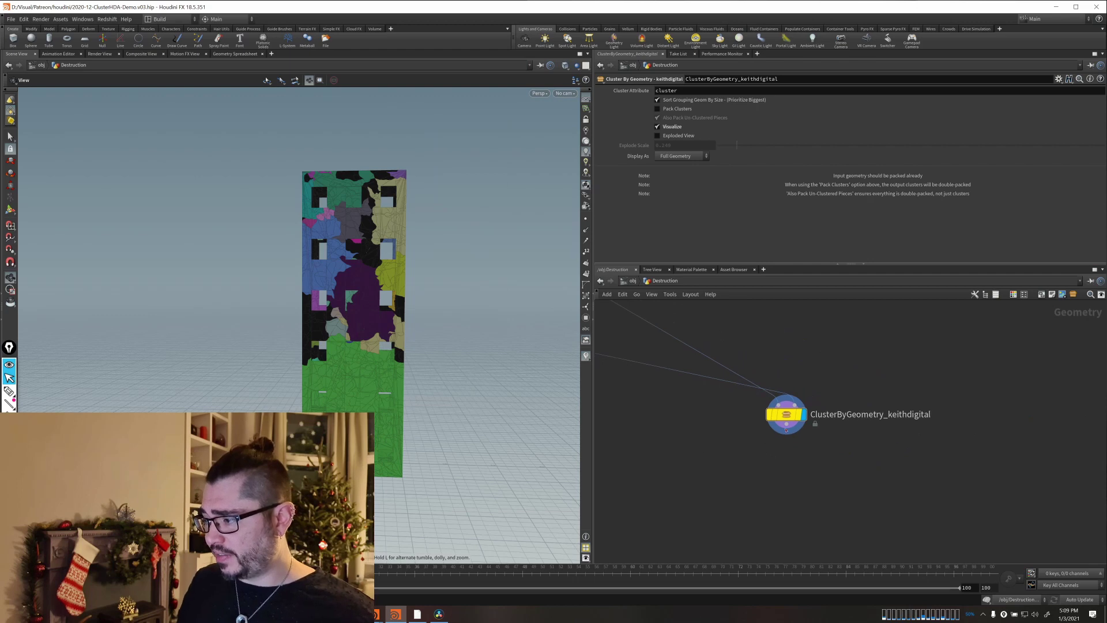
# Reposition the ClusterByGeometry_keithdigital node in the network and allow editing of its contents.
pyautogui.moveTo(737, 480); pyautogui.dragTo(861, 499, button='middle')
pyautogui.moveTo(912, 437); pyautogui.dragTo(796, 414)
pyautogui.scroll(2, 801, 451)
pyautogui.moveTo(801, 453); pyautogui.dragTo(763, 499, button='middle')
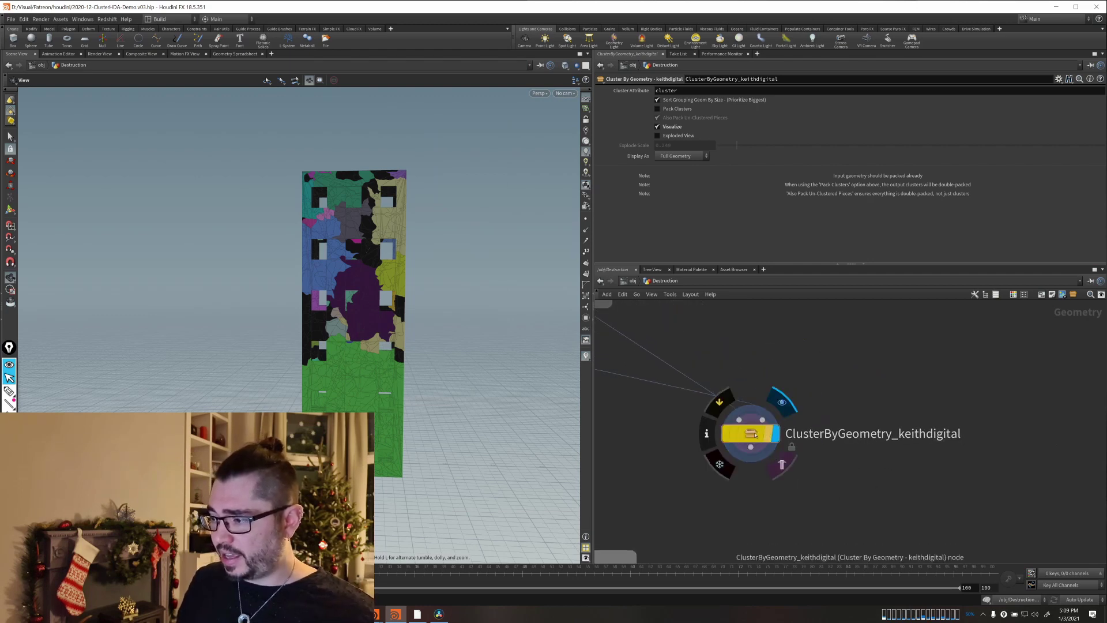
pyautogui.rightClick(751, 427)
pyautogui.click(778, 567)
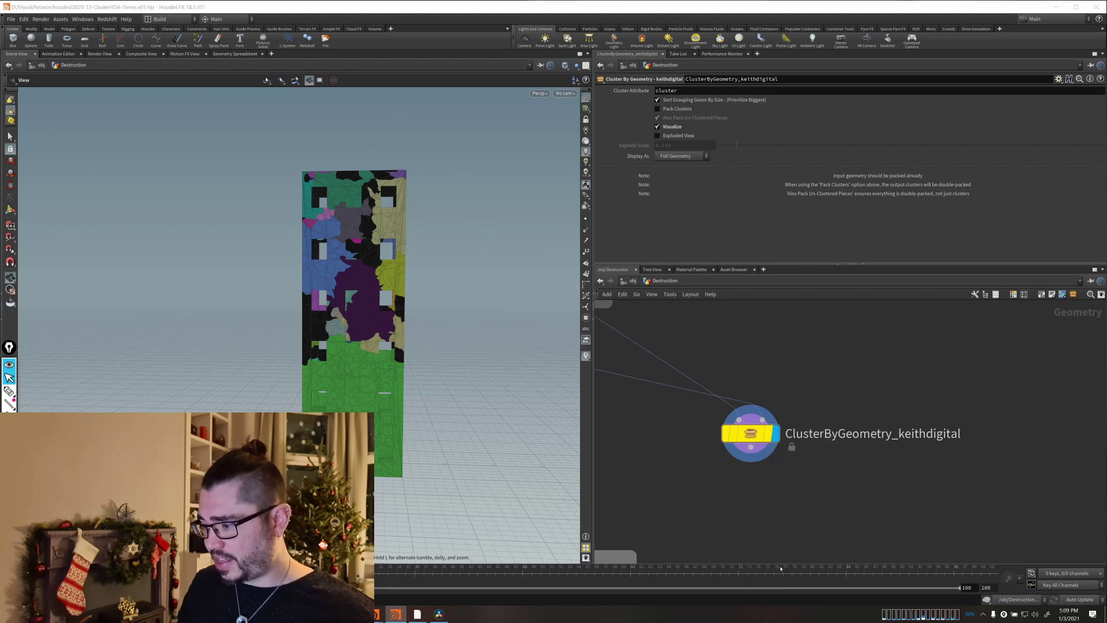
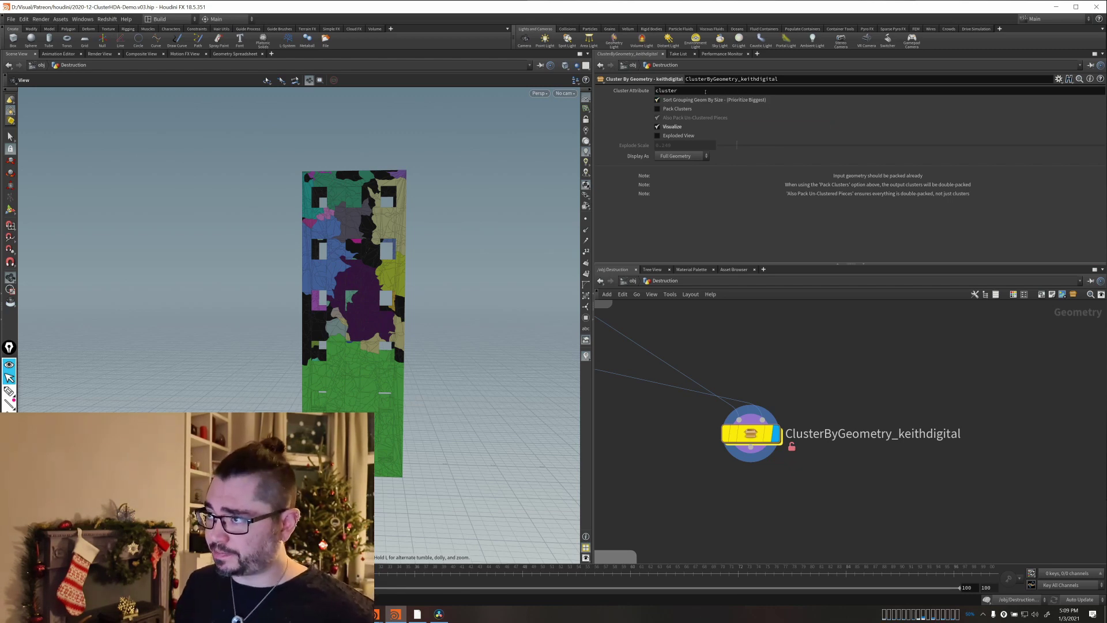
# Turn off sorting of the grouping geometry by size and examine the stray cluster pieces near the windows.
pyautogui.click(658, 101)
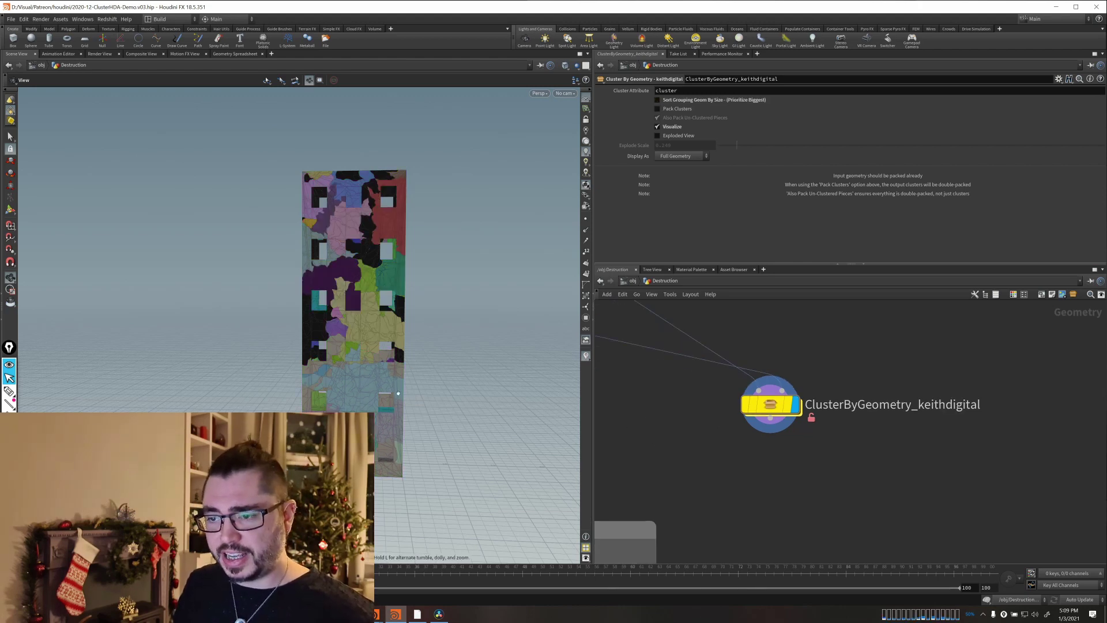
pyautogui.scroll(10, 464, 339)
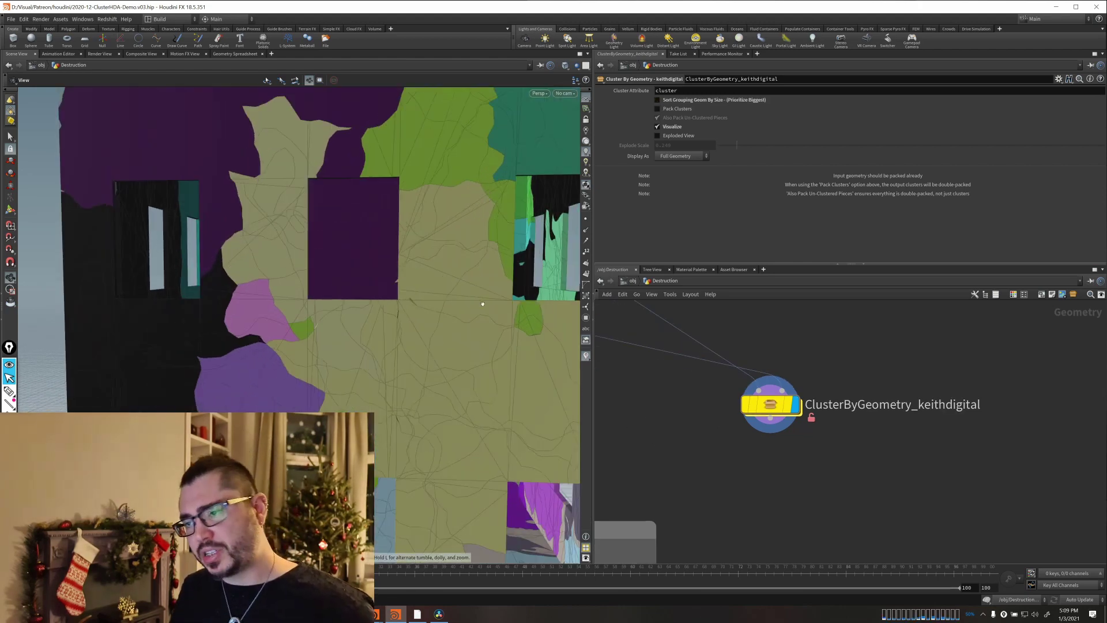
pyautogui.scroll(6, 298, 307)
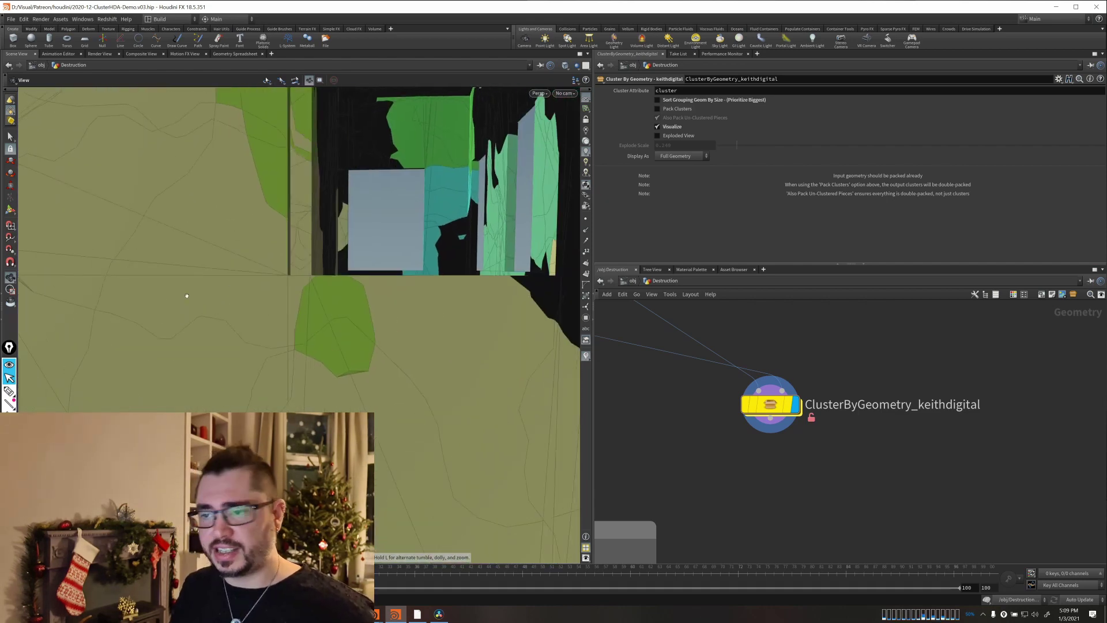
# Circle the isolated green piece below the window with the yellow annotation pen, and clear the annotation.
pyautogui.click(9, 392)
pyautogui.moveTo(332, 249)
pyautogui.mouseDown()
pyautogui.moveTo(208, 311)
pyautogui.moveTo(456, 392)
pyautogui.mouseUp()
pyautogui.moveTo(488, 331)
pyautogui.mouseDown()
pyautogui.moveTo(328, 234)
pyautogui.moveTo(304, 245)
pyautogui.mouseUp()
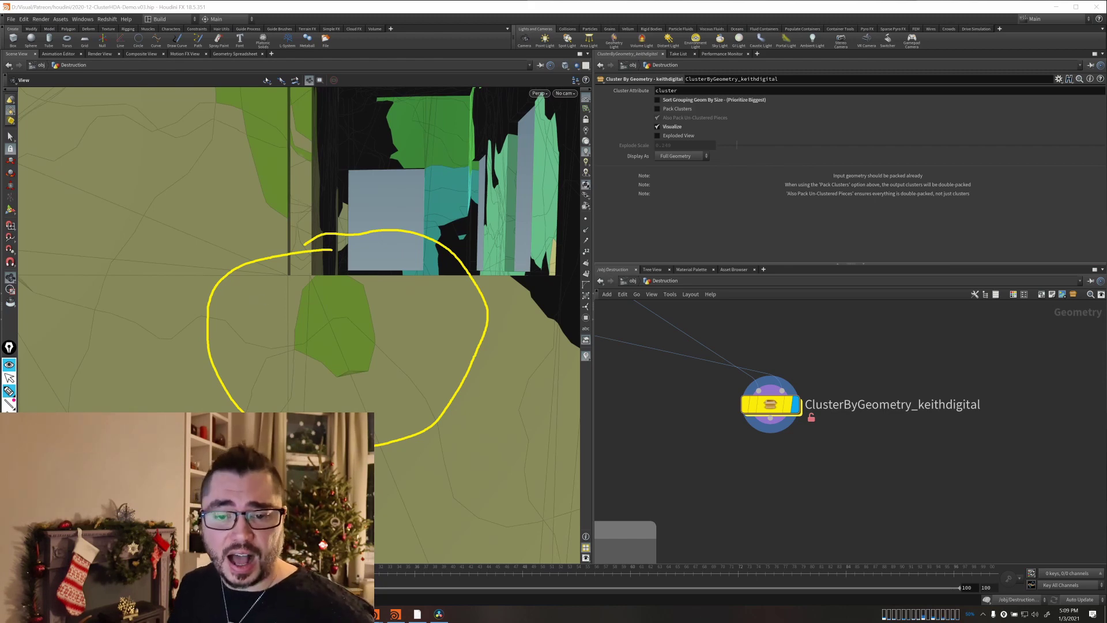
pyautogui.hotkey('ctrl', 'shift', '6')
pyautogui.click(9, 378)
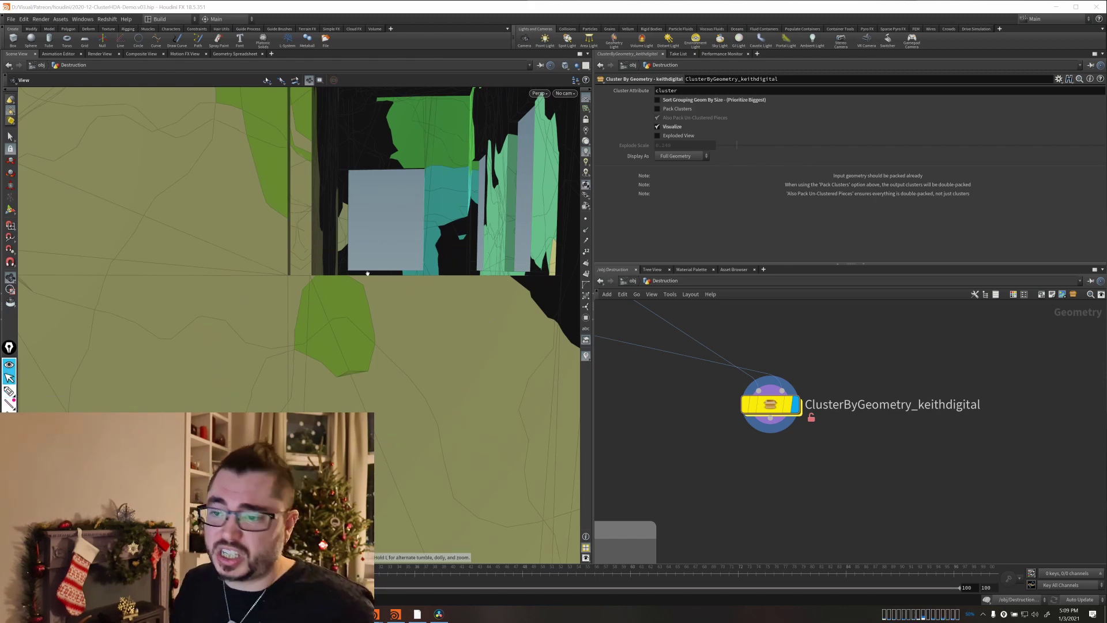
pyautogui.moveTo(656, 489); pyautogui.dragTo(667, 482, button='middle')
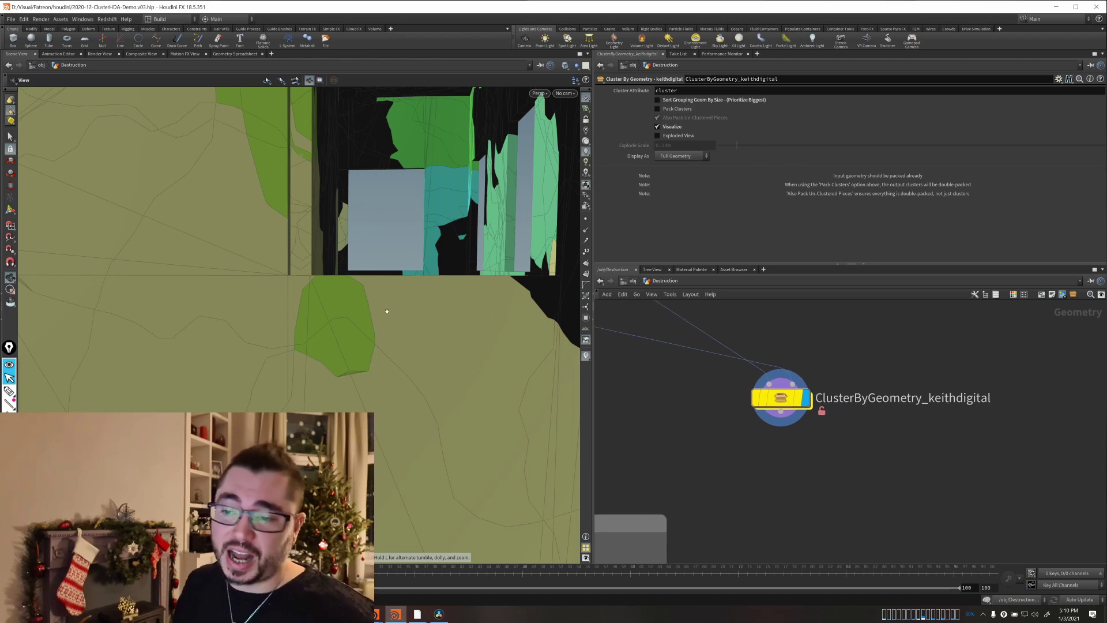
# Circle the large beige cluster and the stray green piece inside it with the yellow annotation pen, and clear the annotations.
pyautogui.moveTo(428, 367); pyautogui.dragTo(218, 357, button='right')
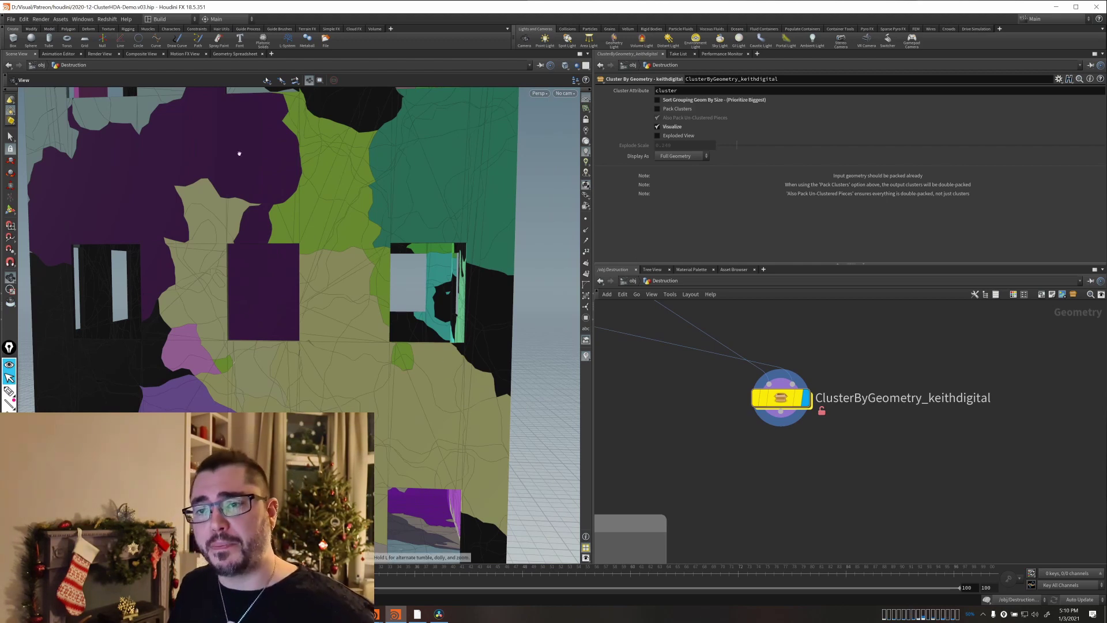
pyautogui.click(9, 391)
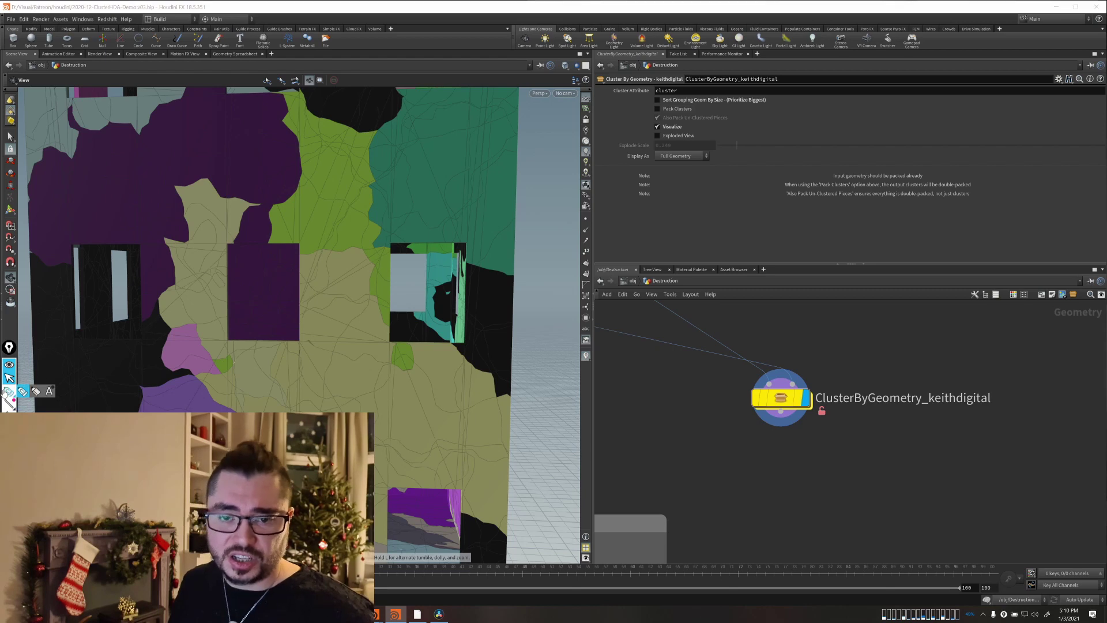
pyautogui.moveTo(205, 185)
pyautogui.mouseDown()
pyautogui.moveTo(167, 216)
pyautogui.moveTo(214, 349)
pyautogui.moveTo(397, 533)
pyautogui.moveTo(569, 532)
pyautogui.moveTo(485, 355)
pyautogui.moveTo(360, 271)
pyautogui.moveTo(176, 191)
pyautogui.mouseUp()
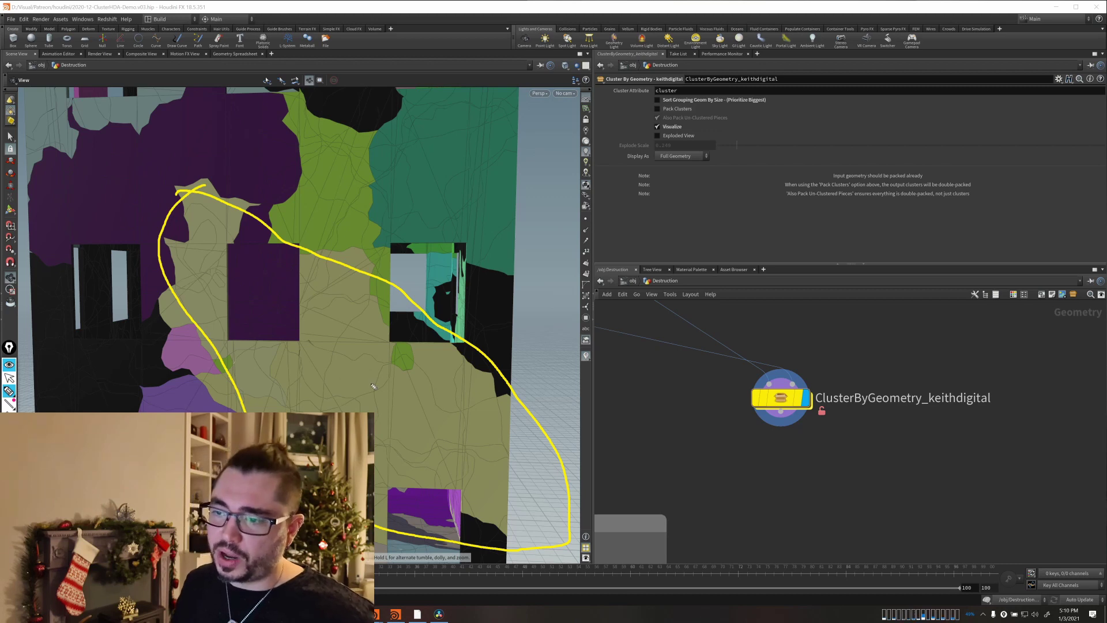
pyautogui.moveTo(402, 353); pyautogui.dragTo(407, 363)
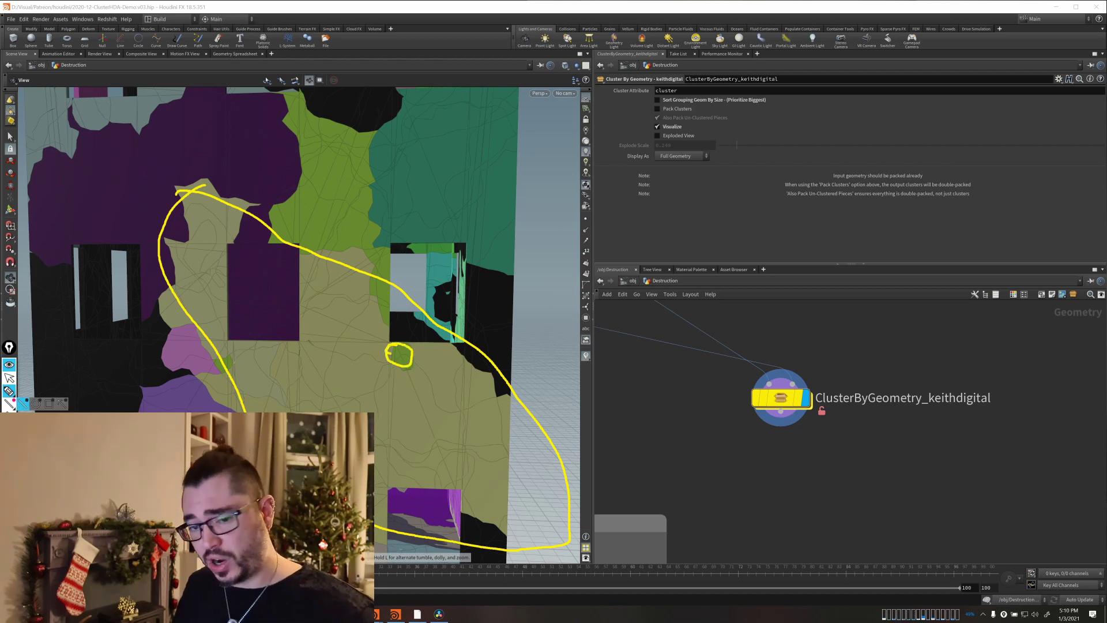
pyautogui.click(9, 378)
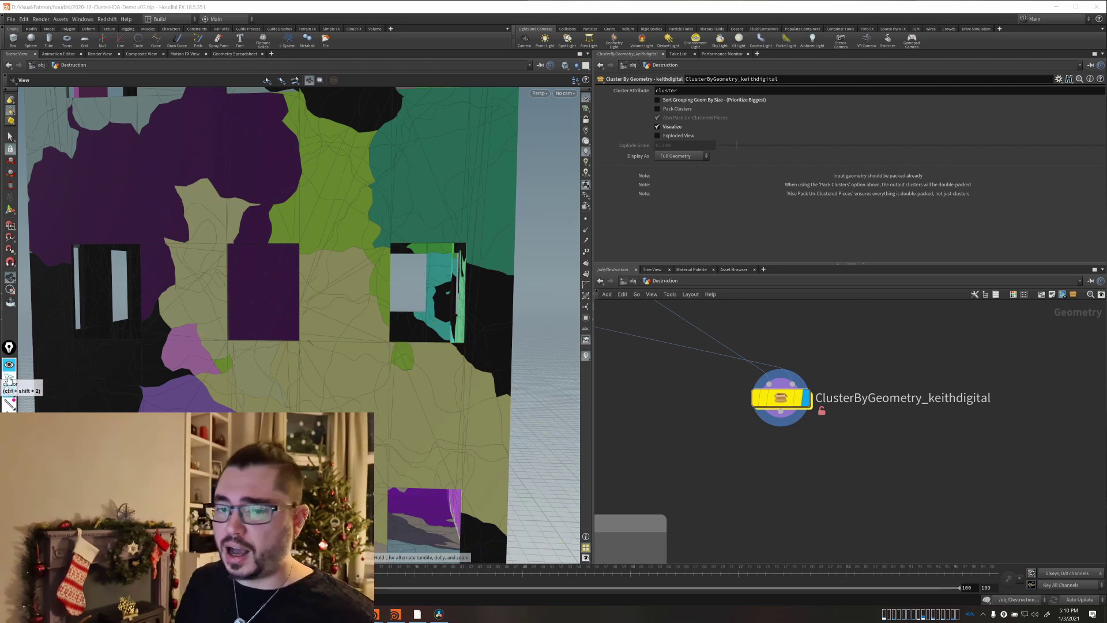
# Find the merge1 node that feeds the clustering geometry into ClusterByGeometry_keithdigital and select it to show its input order.
pyautogui.moveTo(694, 454); pyautogui.dragTo(701, 427, button='middle')
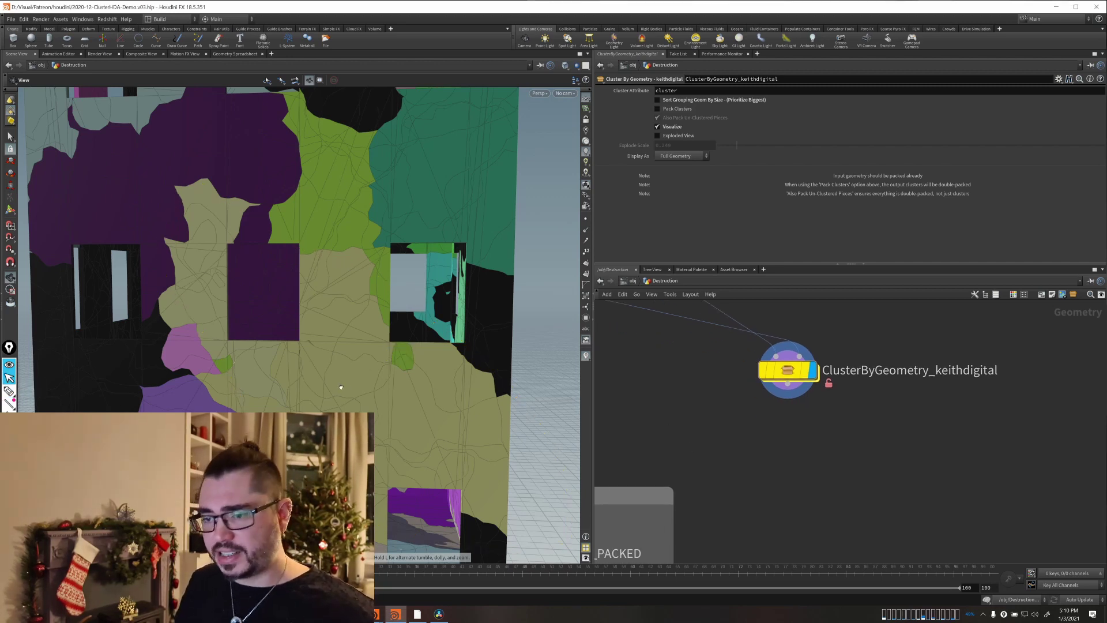
pyautogui.moveTo(385, 396); pyautogui.dragTo(410, 460, button='right')
pyautogui.moveTo(410, 460); pyautogui.dragTo(370, 309, button='middle')
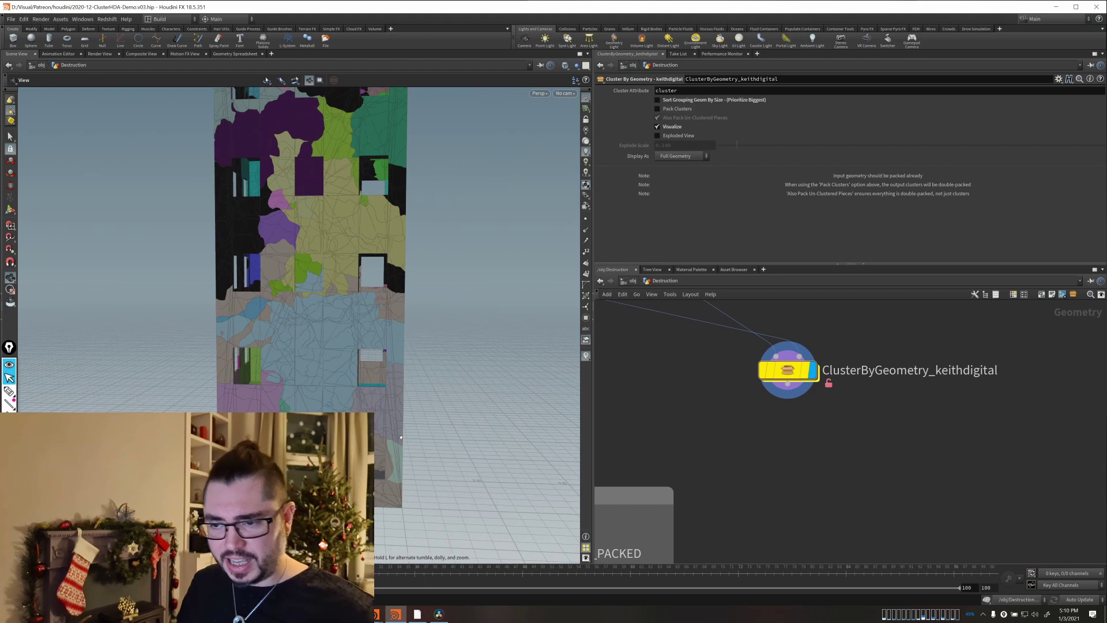
pyautogui.moveTo(400, 437); pyautogui.dragTo(419, 428)
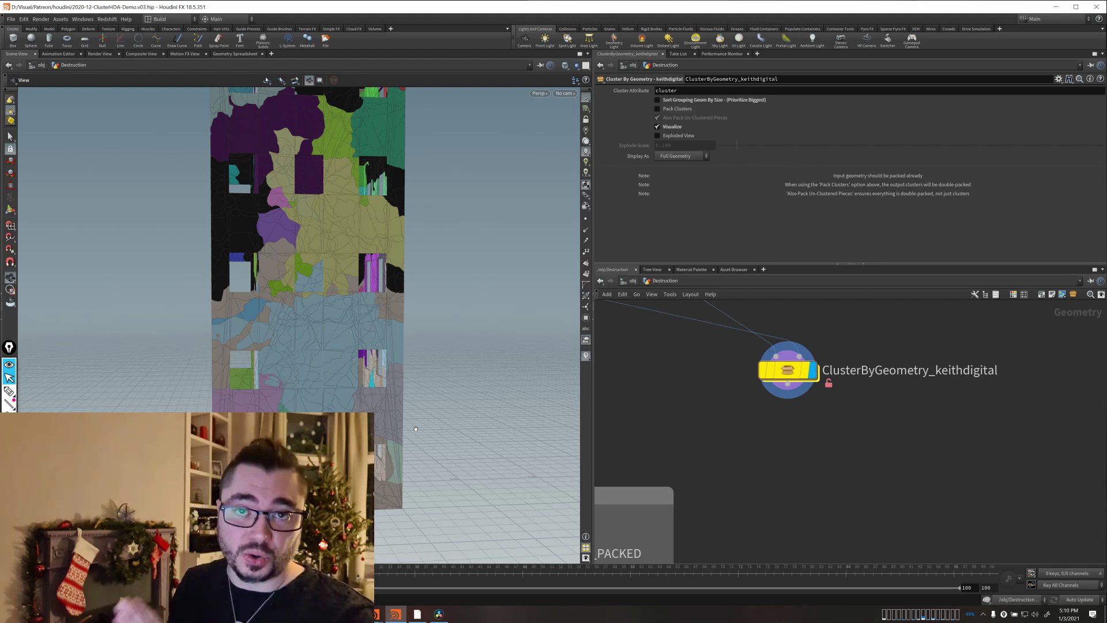
pyautogui.moveTo(704, 380); pyautogui.dragTo(780, 469, button='middle')
pyautogui.scroll(-3, 789, 475)
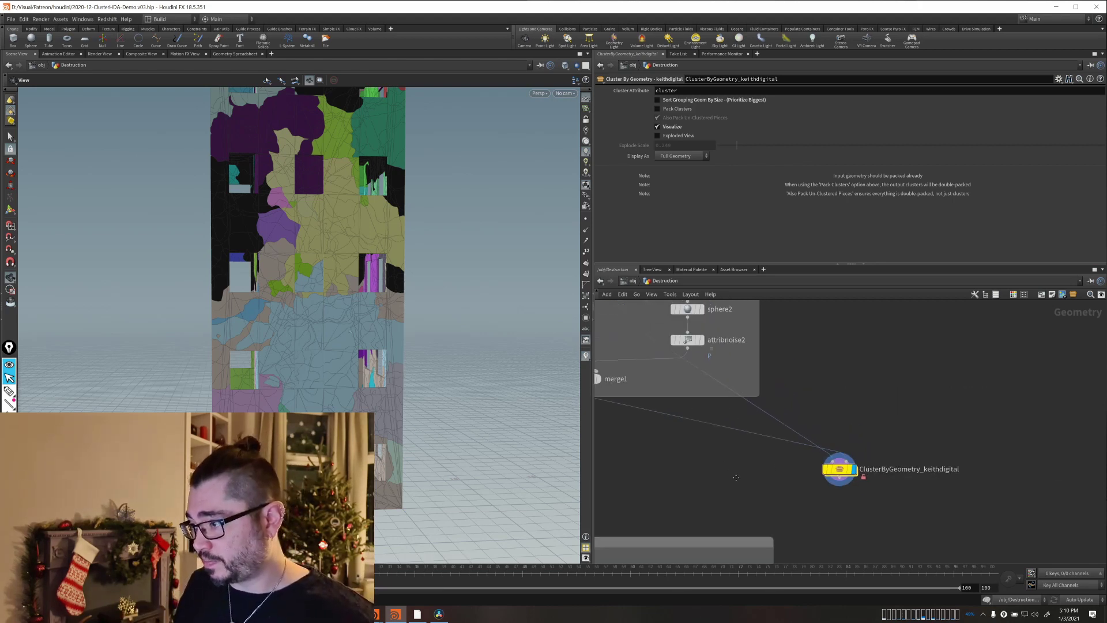
pyautogui.moveTo(665, 453); pyautogui.dragTo(897, 496, button='middle')
pyautogui.scroll(2, 897, 497)
pyautogui.scroll(2, 802, 479)
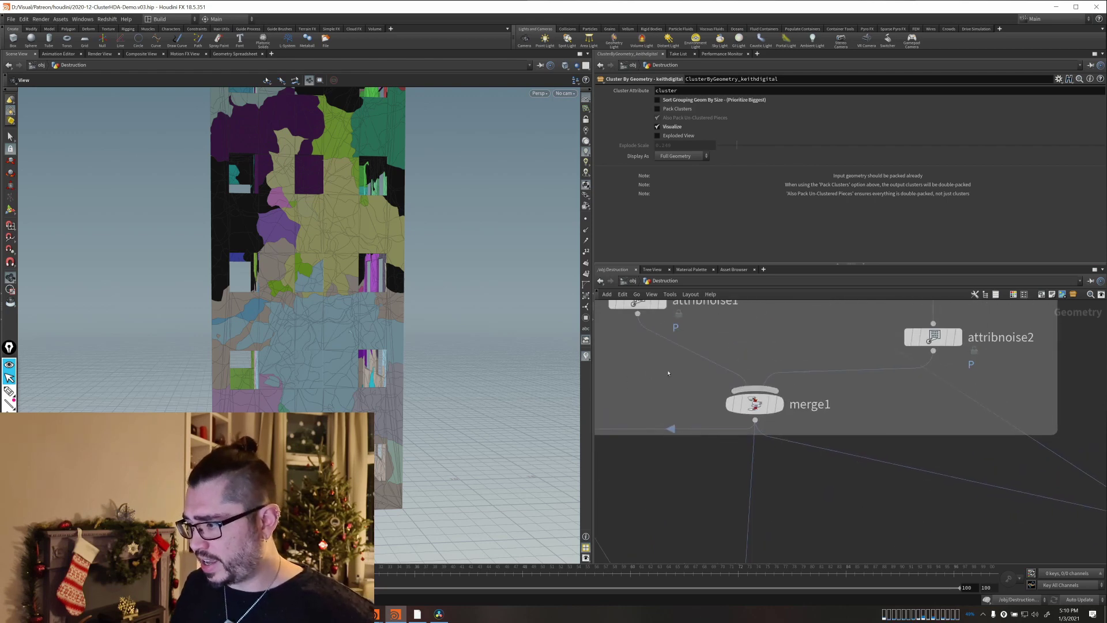
pyautogui.moveTo(668, 373); pyautogui.dragTo(784, 415)
pyautogui.scroll(-4, 745, 395)
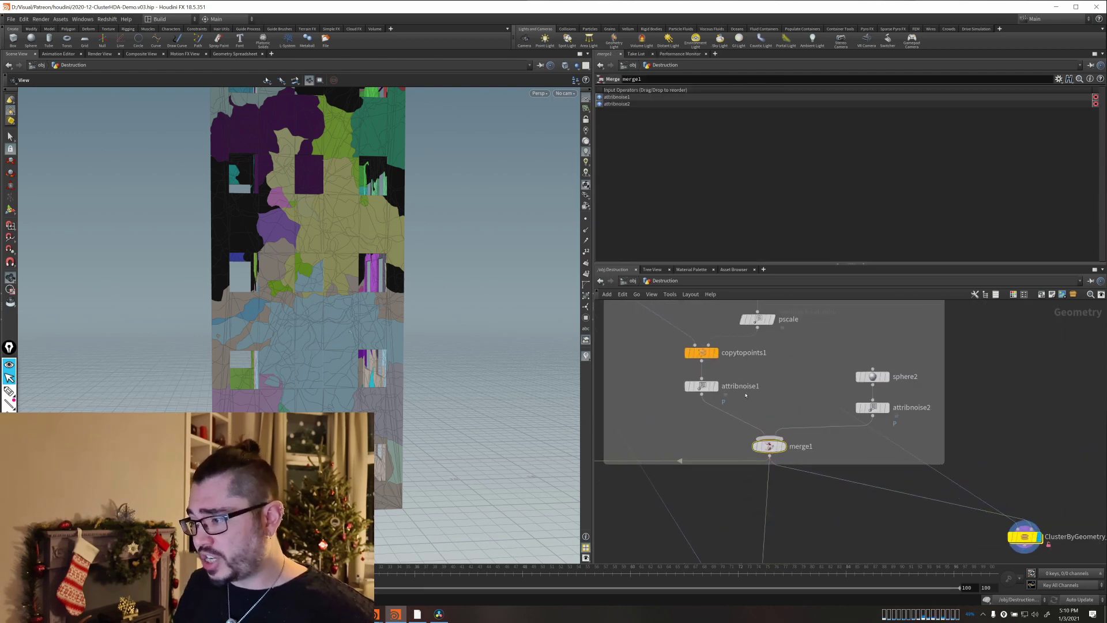
# Display the outputs of attribnoise2 and attribnoise1 in turn to compare the two sets of clustering shapes.
pyautogui.click(886, 407)
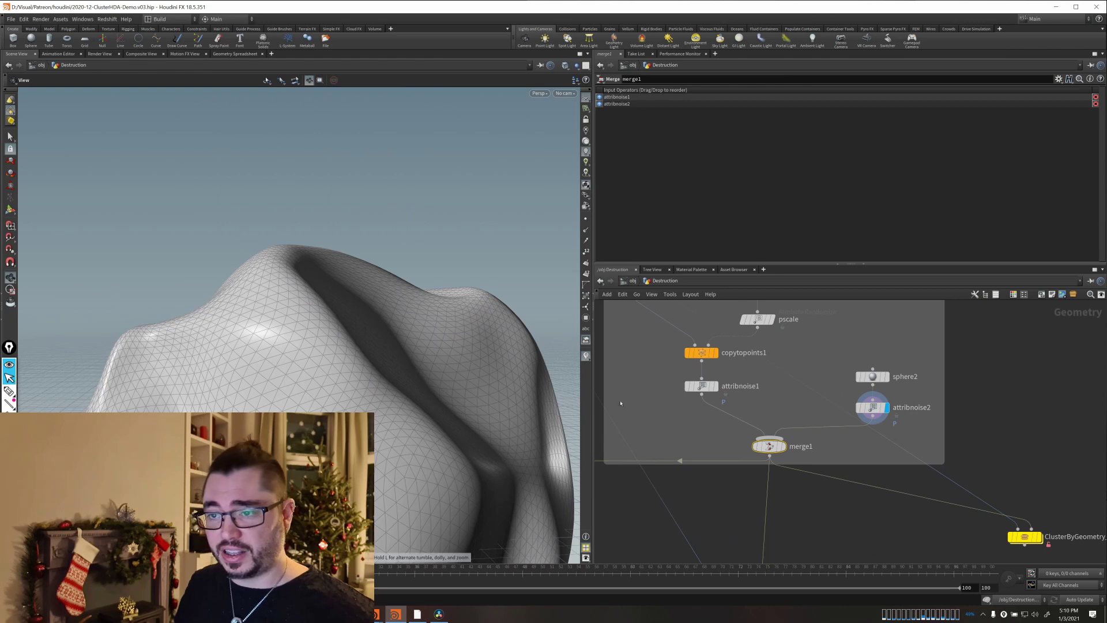
pyautogui.click(715, 386)
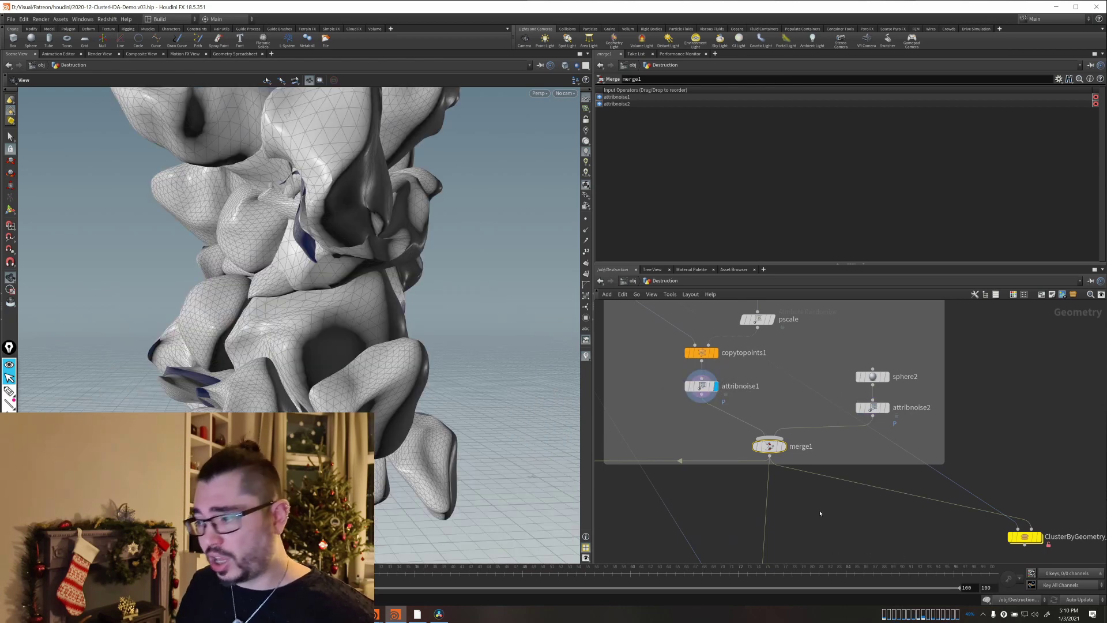
pyautogui.moveTo(820, 513); pyautogui.dragTo(739, 471, button='middle')
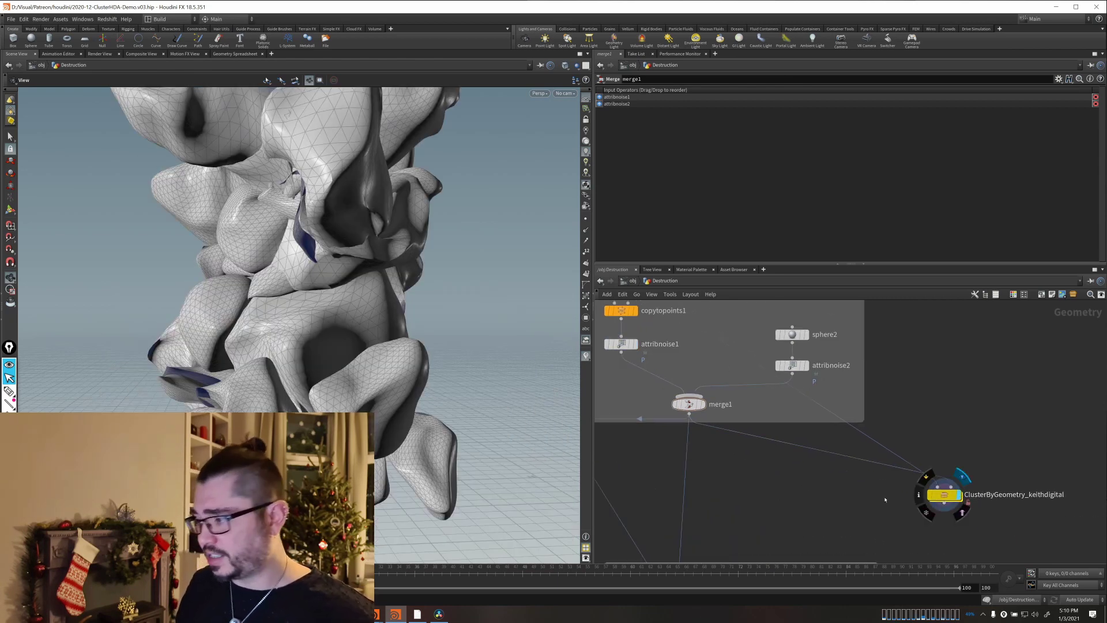
# Display ClusterByGeometry_keithdigital again and reorder the merge1 inputs so that attribnoise2 comes before attribnoise1.
pyautogui.click(958, 494)
pyautogui.moveTo(670, 406); pyautogui.dragTo(690, 419, button='middle')
pyautogui.click(696, 421)
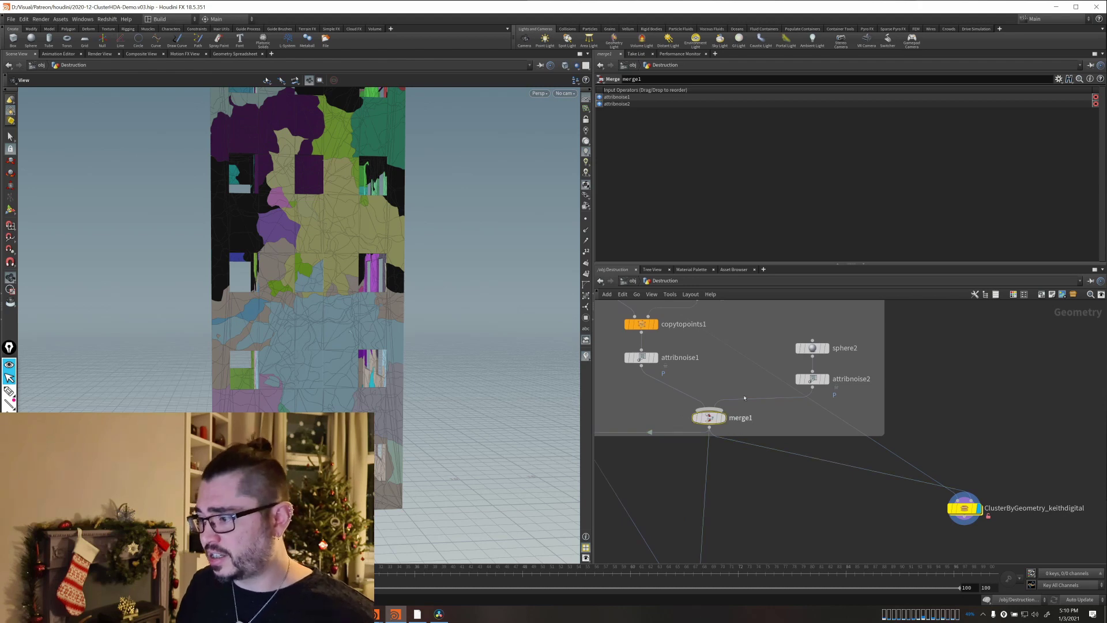
pyautogui.click(599, 104)
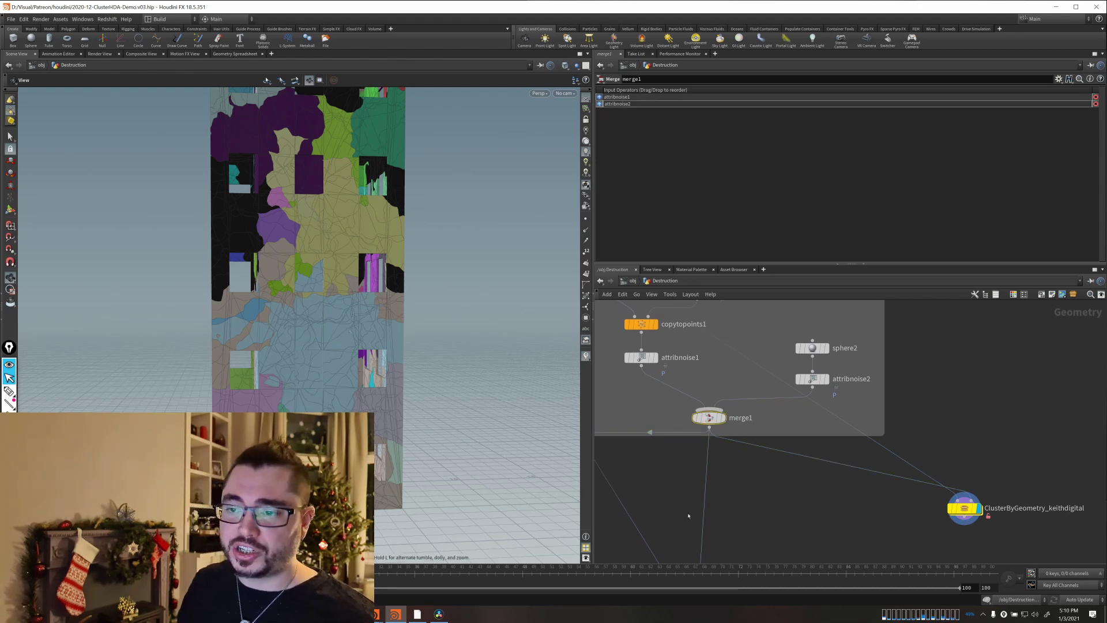
pyautogui.hotkey('shift', 'r')
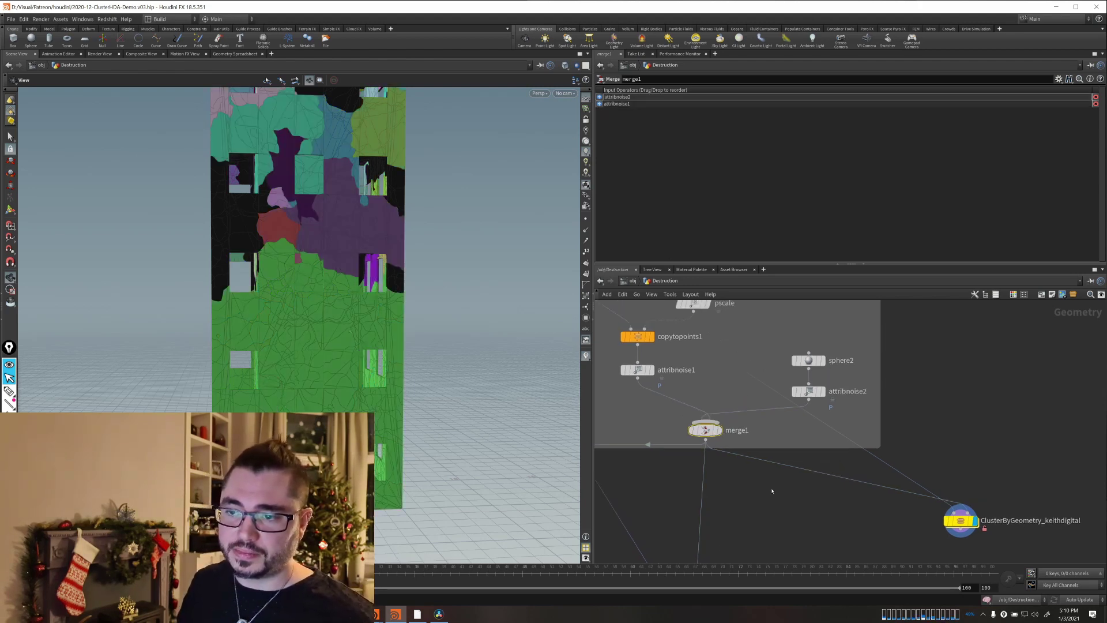
# Turn on sorting of the grouping geometry by size, prioritizing the biggest, on the ClusterByGeometry_keithdigital node.
pyautogui.scroll(3, 748, 409)
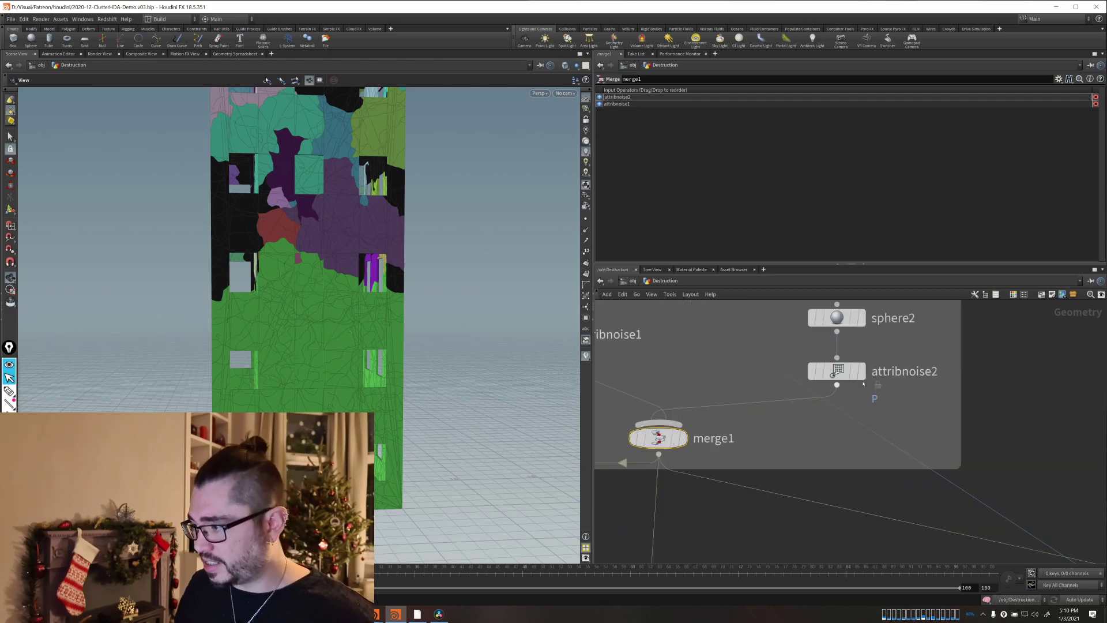
pyautogui.moveTo(346, 345)
pyautogui.mouseDown()
pyautogui.moveTo(408, 330)
pyautogui.moveTo(337, 328)
pyautogui.mouseUp()
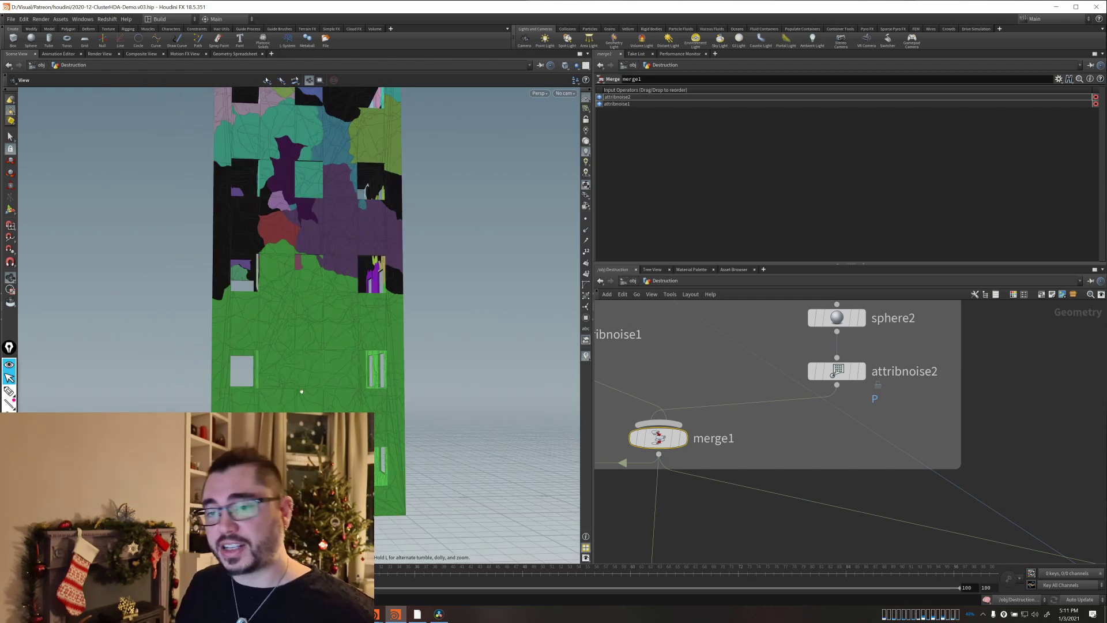
pyautogui.scroll(-5, 838, 449)
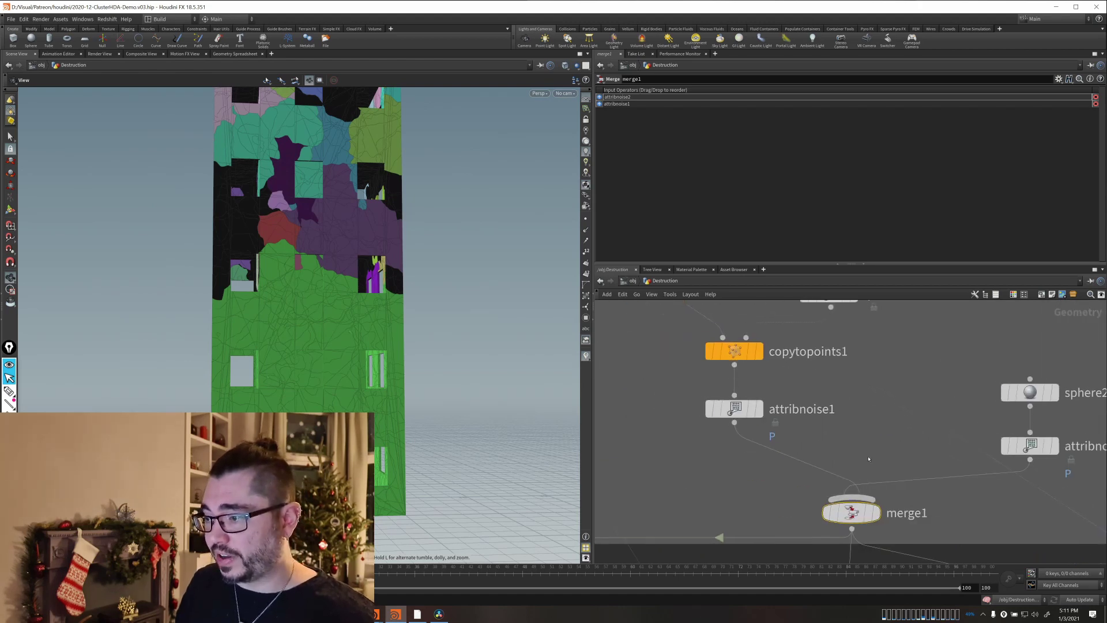
pyautogui.moveTo(838, 449); pyautogui.dragTo(823, 478, button='middle')
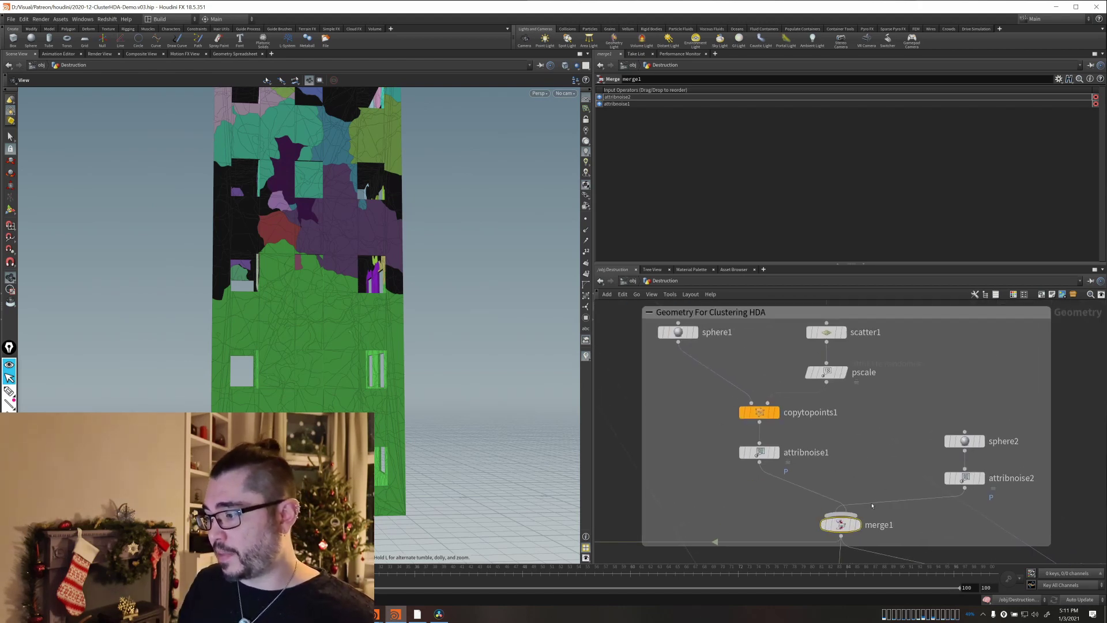
pyautogui.scroll(-3, 748, 483)
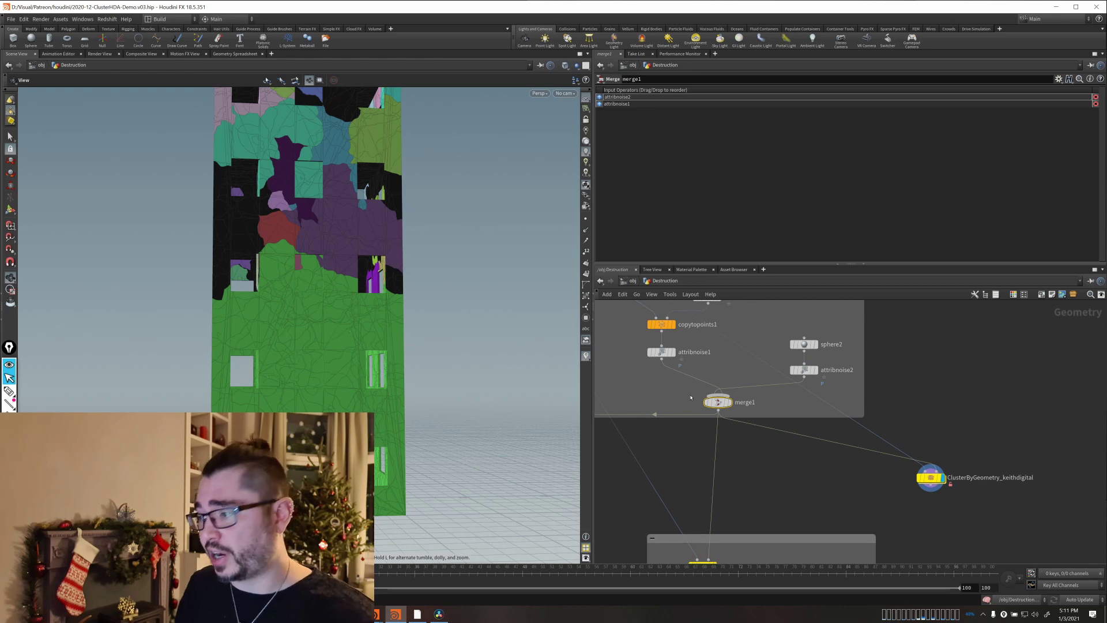
pyautogui.moveTo(805, 452); pyautogui.dragTo(717, 454, button='middle')
pyautogui.moveTo(827, 488); pyautogui.dragTo(748, 494, button='middle')
pyautogui.click(798, 477)
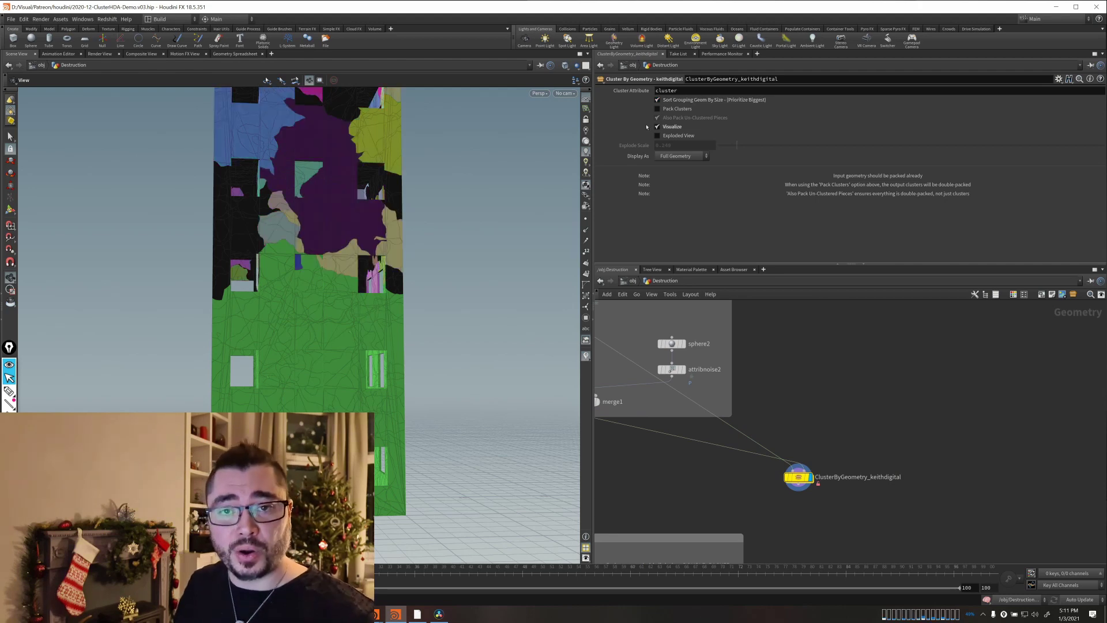
# Enter the internal network of the ClusterByGeometry_keithdigital node.
pyautogui.scroll(4, 826, 546)
pyautogui.moveTo(807, 515); pyautogui.dragTo(813, 546, button='middle')
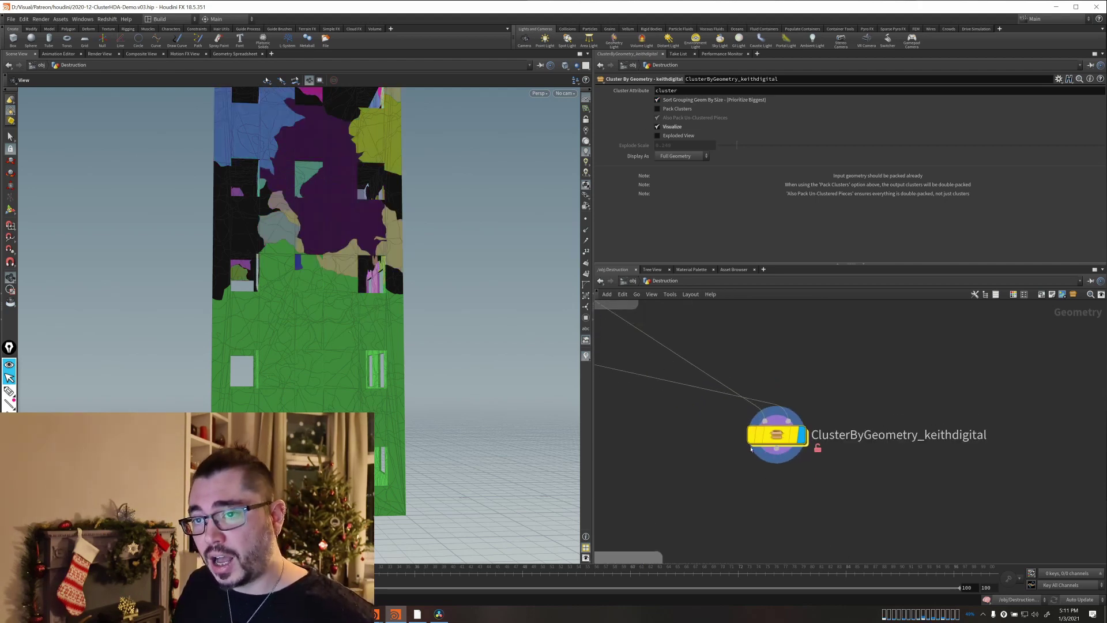
pyautogui.middleClick(762, 435)
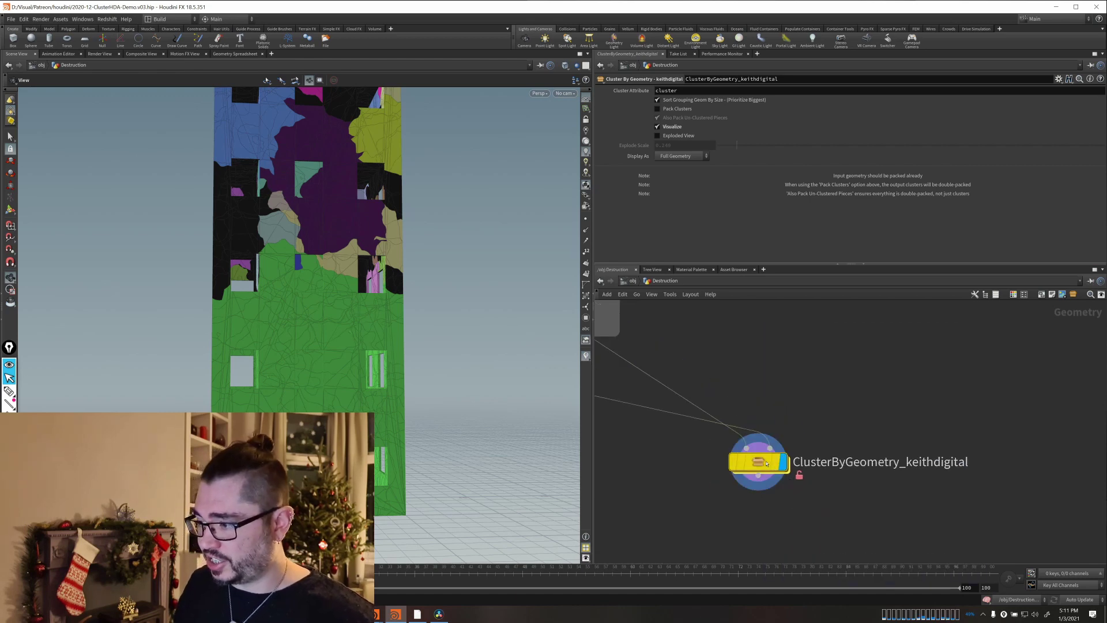
pyautogui.doubleClick(776, 435)
pyautogui.moveTo(788, 417); pyautogui.dragTo(689, 459, button='middle')
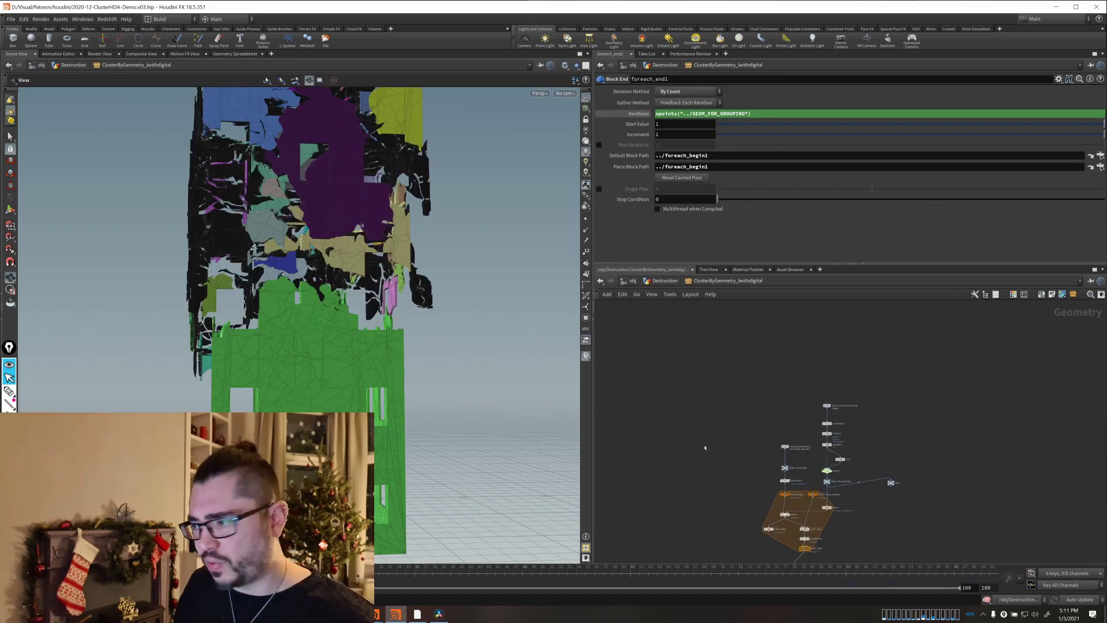
# Display the connectivity1 node under the Objects To Use For Clustering input and examine the individual noisy shapes.
pyautogui.scroll(6, 827, 418)
pyautogui.moveTo(914, 491); pyautogui.dragTo(857, 464, button='middle')
pyautogui.scroll(2, 918, 400)
pyautogui.scroll(2, 807, 420)
pyautogui.click(758, 395)
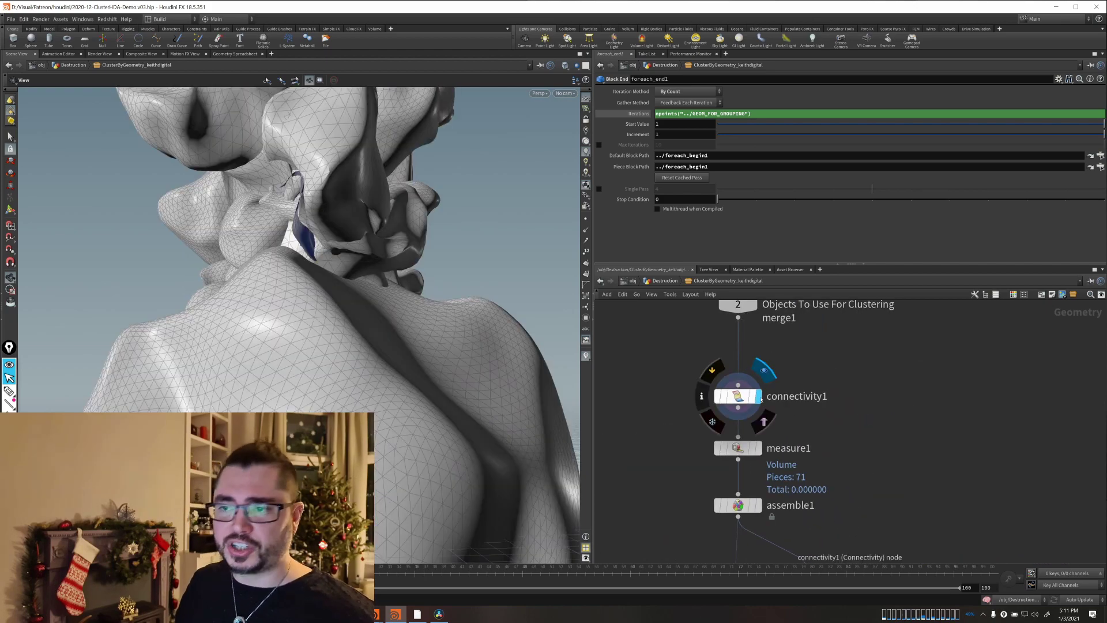
pyautogui.scroll(-3, 219, 220)
pyautogui.moveTo(219, 219)
pyautogui.mouseDown()
pyautogui.moveTo(254, 242)
pyautogui.moveTo(300, 312)
pyautogui.moveTo(340, 346)
pyautogui.moveTo(388, 293)
pyautogui.moveTo(300, 278)
pyautogui.mouseUp()
pyautogui.scroll(3, 323, 283)
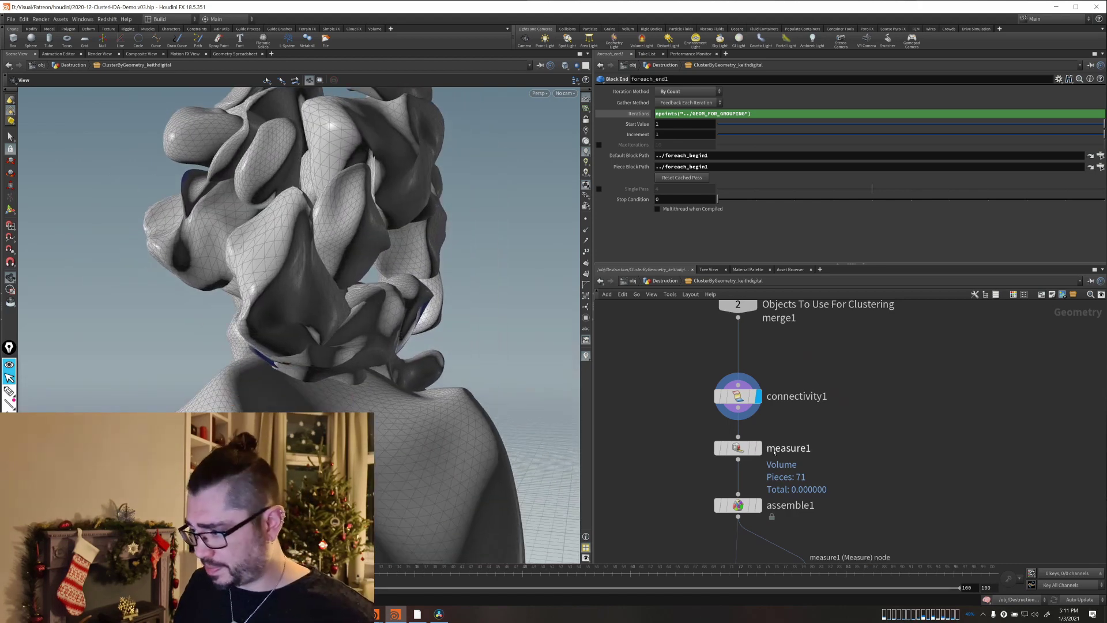
# Display the measure1 node and show its per-piece volume measurement parameters.
pyautogui.click(760, 449)
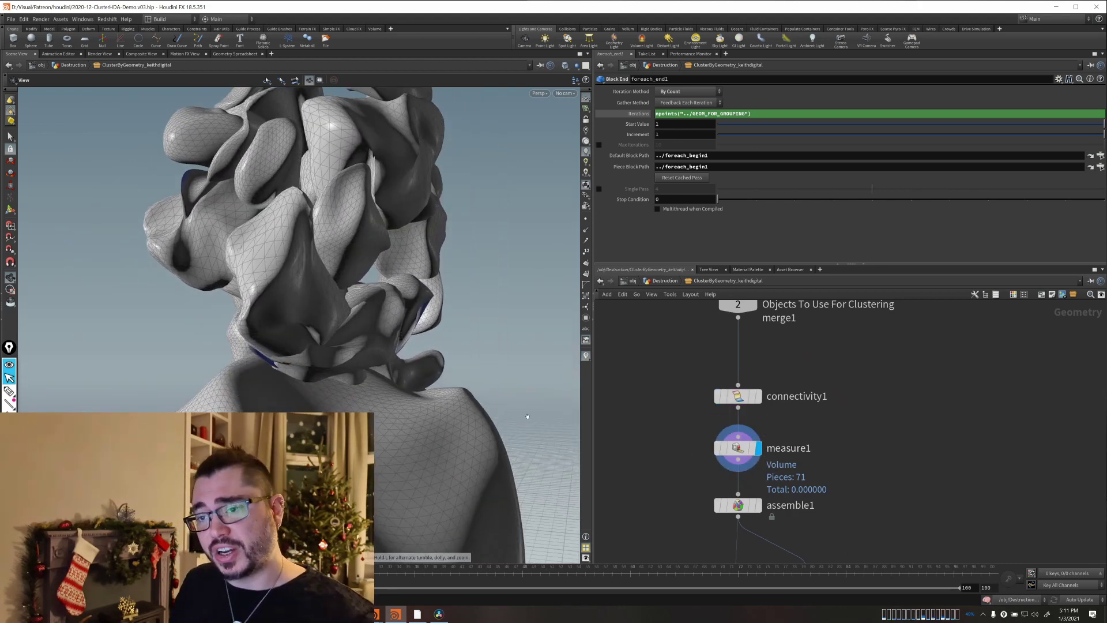
pyautogui.moveTo(677, 428); pyautogui.dragTo(801, 481)
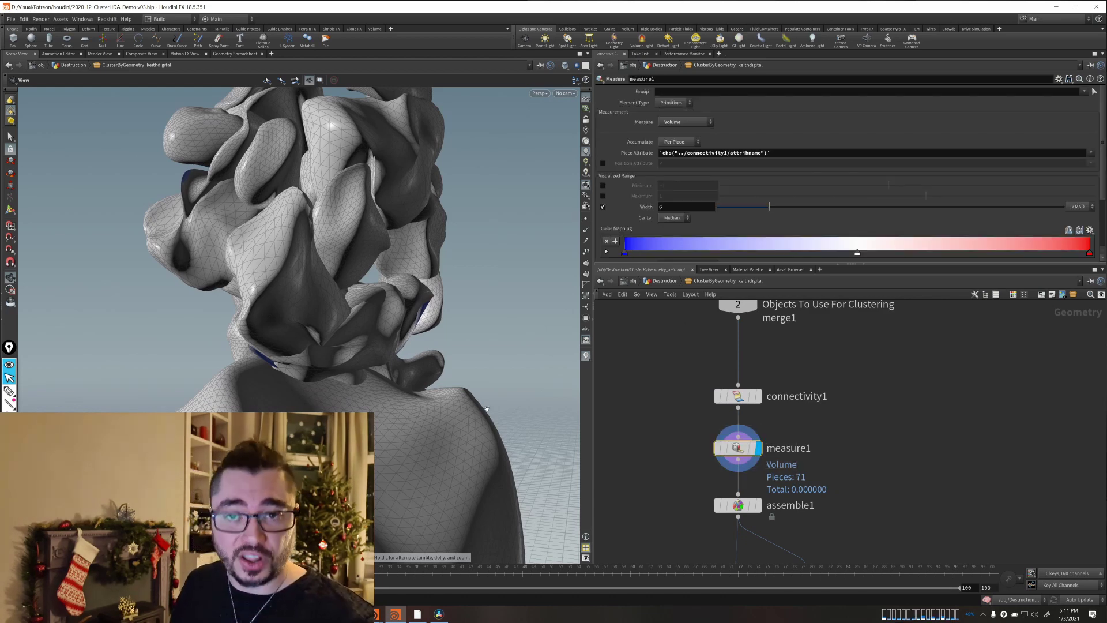
pyautogui.moveTo(325, 411)
pyautogui.mouseDown()
pyautogui.moveTo(332, 394)
pyautogui.moveTo(415, 388)
pyautogui.moveTo(340, 404)
pyautogui.mouseUp()
pyautogui.scroll(-2, 845, 483)
pyautogui.scroll(2, 814, 366)
# Display the output of the assemble1 node below measure1.
pyautogui.moveTo(851, 483); pyautogui.dragTo(829, 372, button='middle')
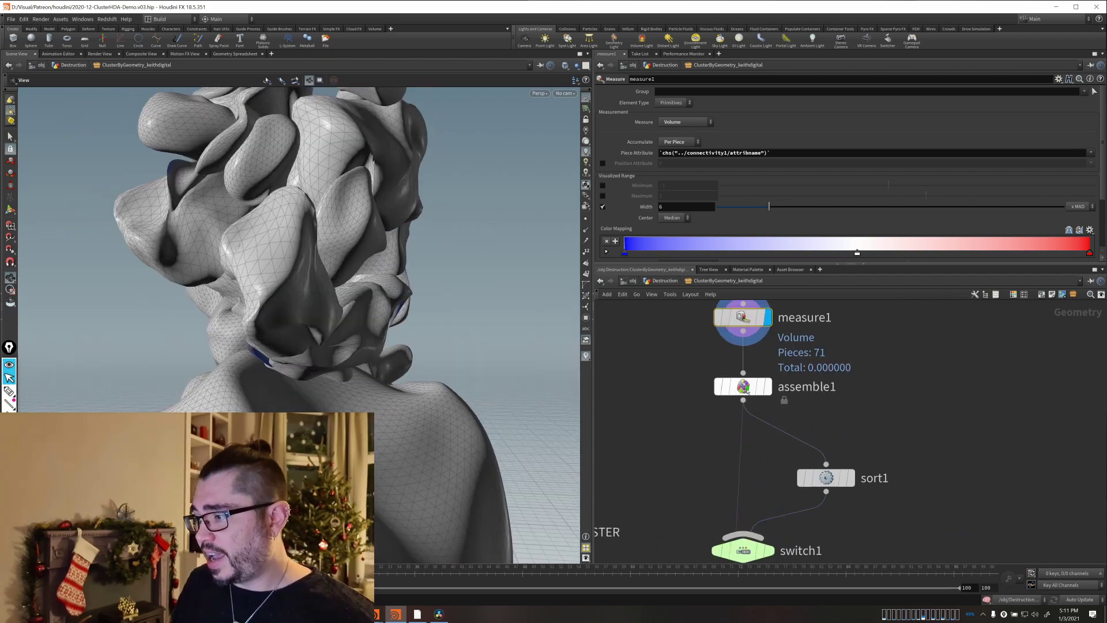
pyautogui.moveTo(762, 381)
pyautogui.click(774, 356)
# Add a Packed Edit node beside the sort branch and connect the output of assemble1 to its input.
pyautogui.press('Tab')
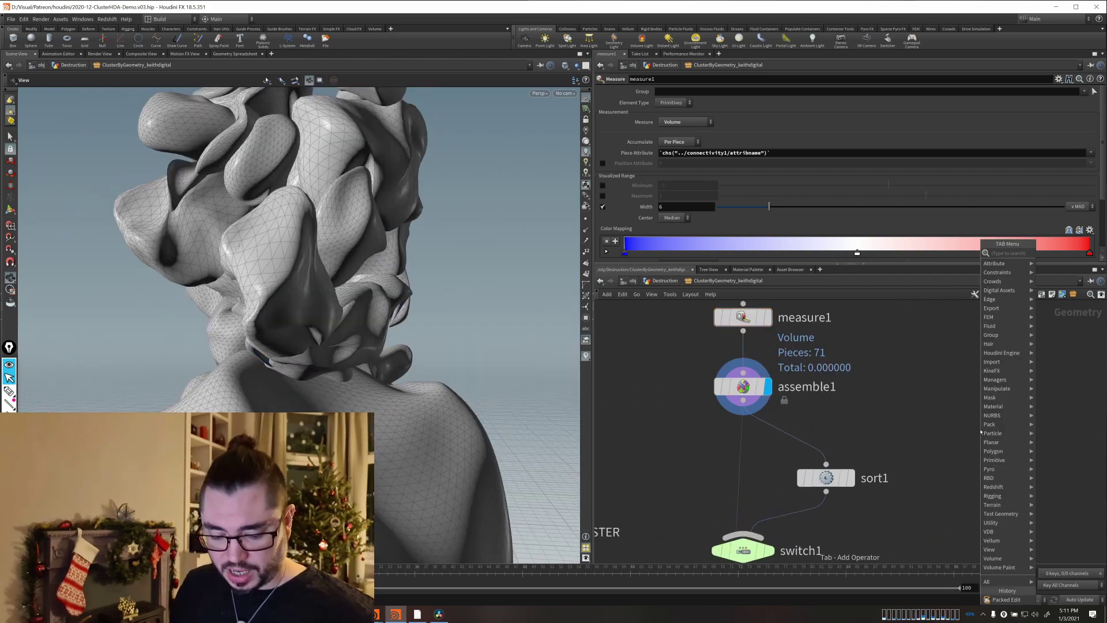
pyautogui.write('pac')
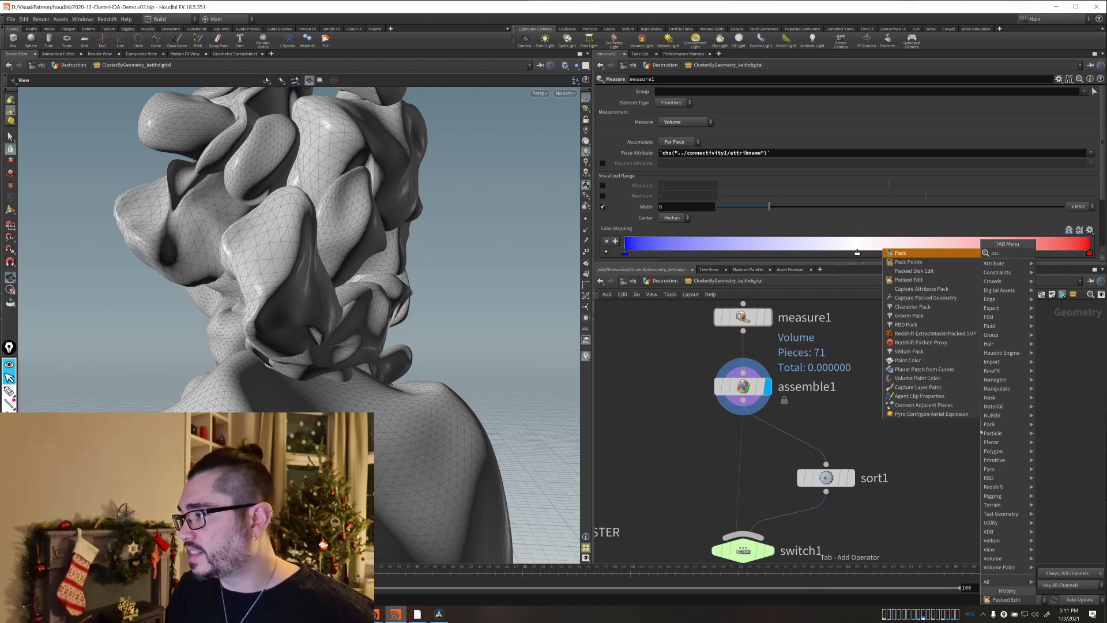
pyautogui.press('Down')
pyautogui.press('Down')
pyautogui.press('Return')
pyautogui.click(980, 429)
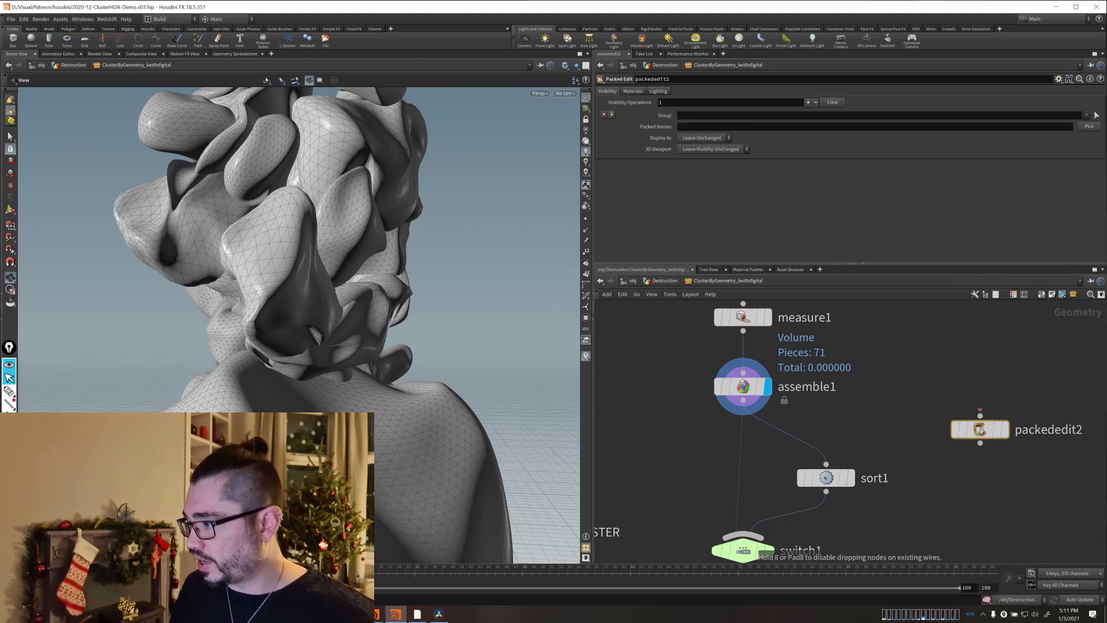
pyautogui.moveTo(743, 407); pyautogui.dragTo(979, 446)
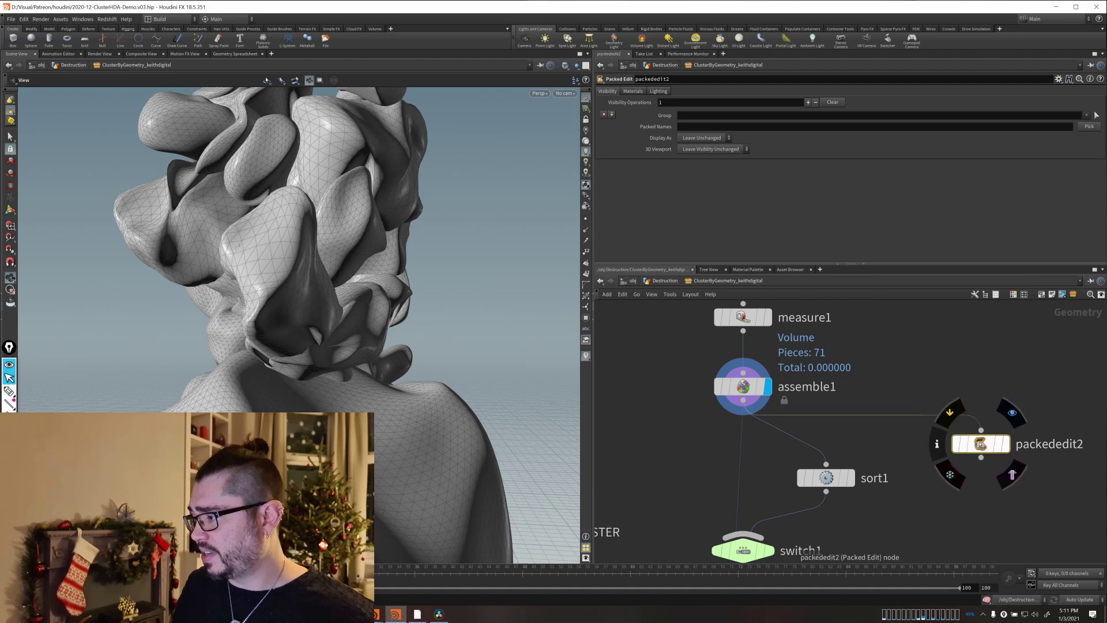
# Set the Packed Edit node to display pieces as Bounding Box, then display the node and view the boxes.
pyautogui.click(702, 138)
pyautogui.click(701, 165)
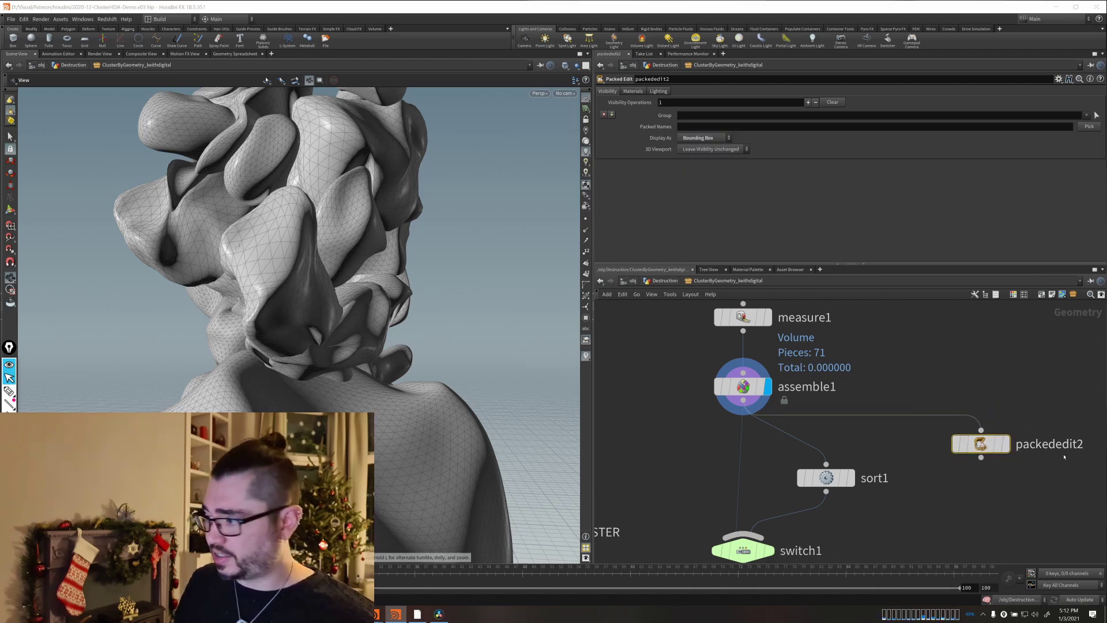
pyautogui.click(1005, 444)
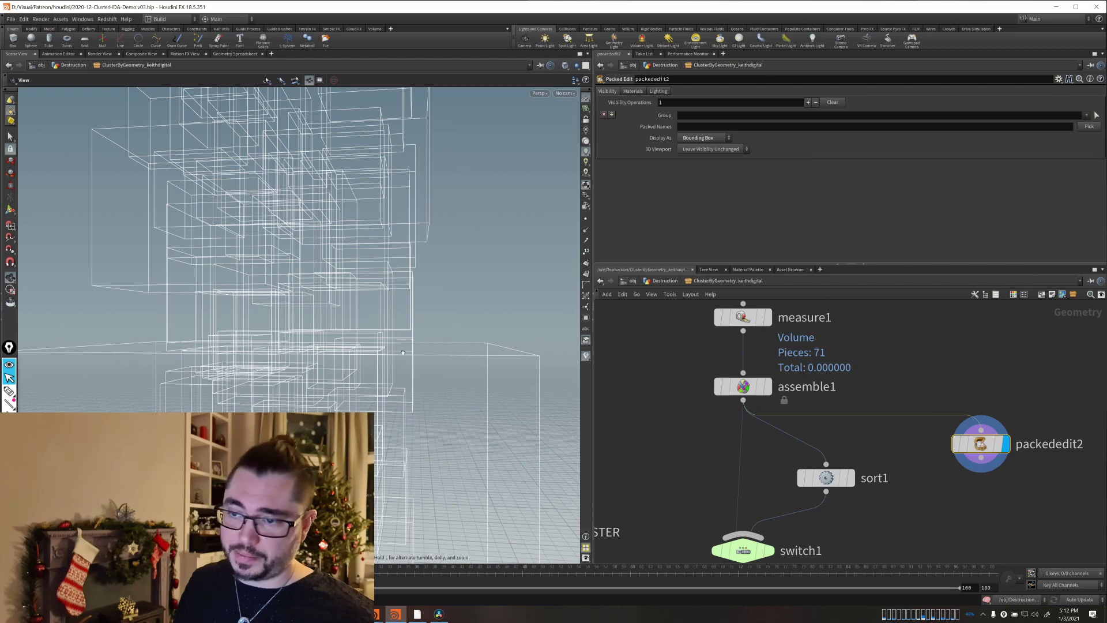
pyautogui.scroll(-5, 403, 352)
pyautogui.moveTo(403, 353); pyautogui.dragTo(178, 291)
pyautogui.scroll(-3, 761, 463)
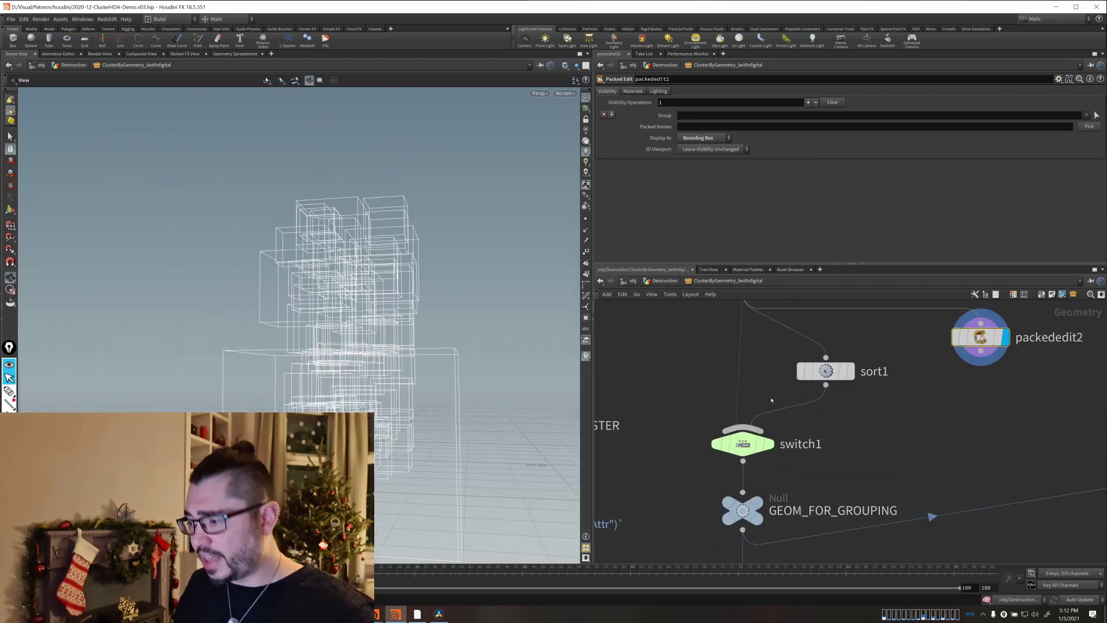
# Display the switch1 node's output, then show the parameters of the sort1 node that feeds it.
pyautogui.moveTo(772, 465); pyautogui.dragTo(697, 409)
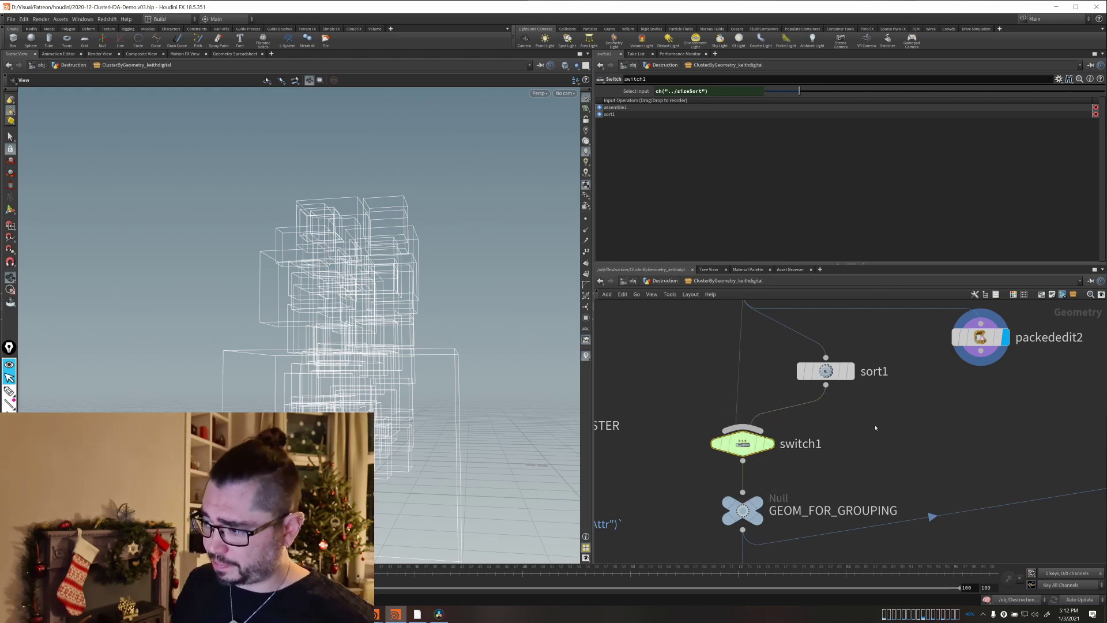
pyautogui.moveTo(876, 425); pyautogui.dragTo(850, 455, button='middle')
pyautogui.click(743, 473)
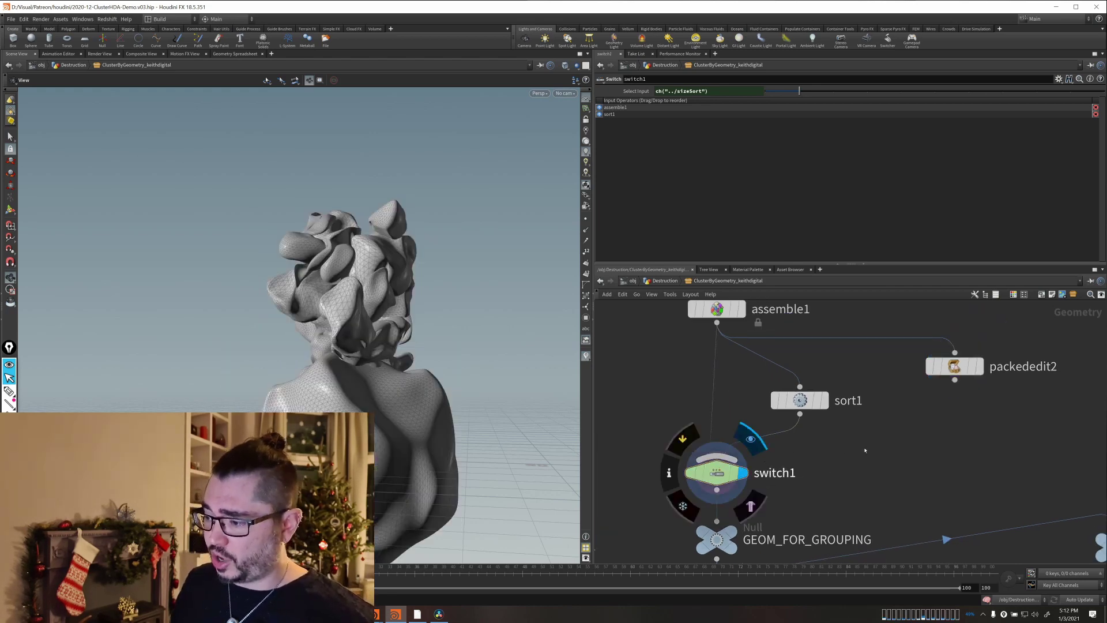
pyautogui.click(800, 400)
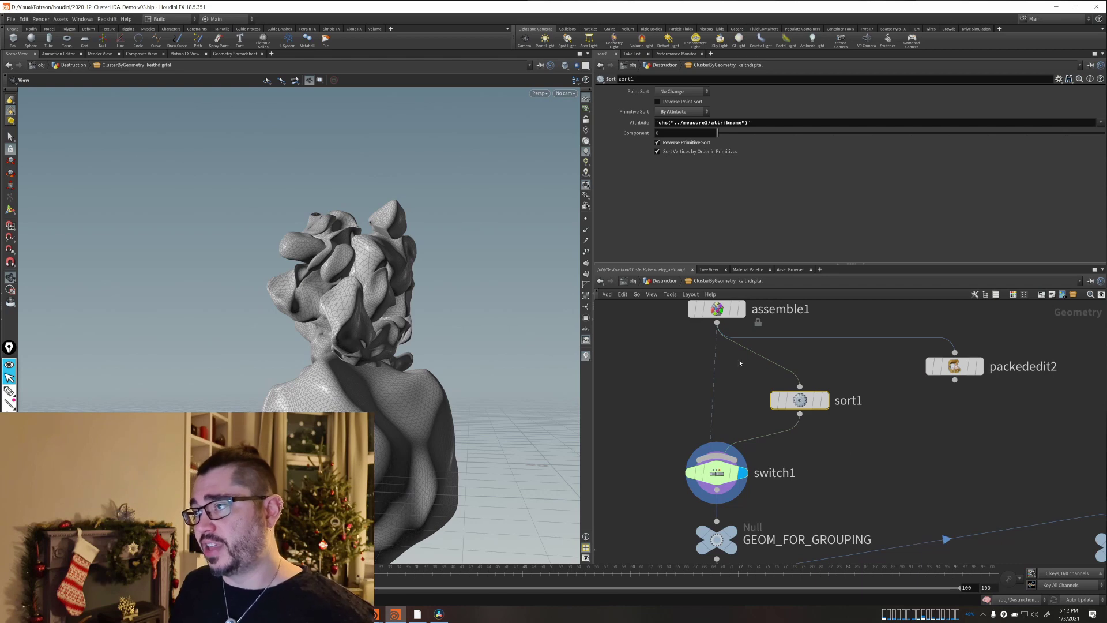
# Enlarge the network editor pane and bring the whole for-each clustering loop into view.
pyautogui.moveTo(765, 521); pyautogui.dragTo(812, 333, button='middle')
pyautogui.scroll(-5, 875, 480)
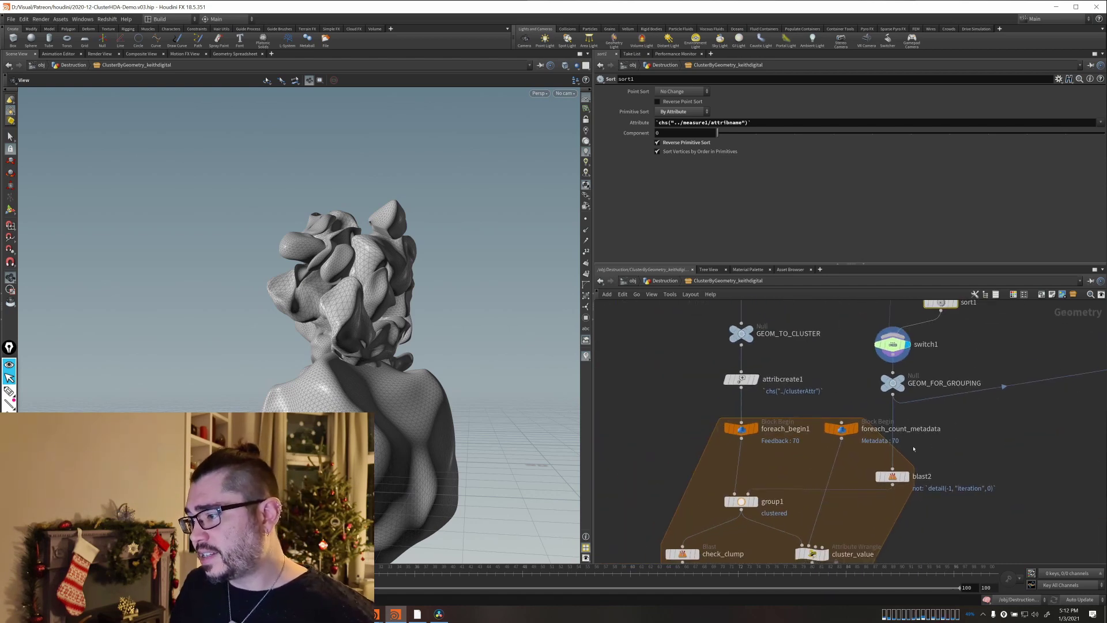
pyautogui.moveTo(812, 429); pyautogui.dragTo(833, 532, button='middle')
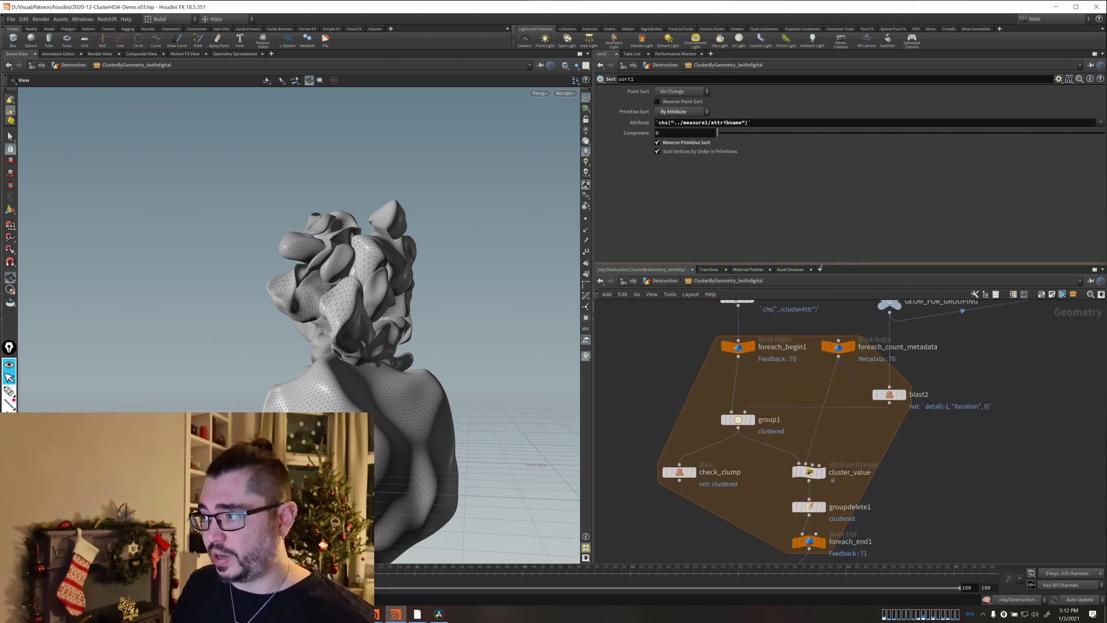
pyautogui.moveTo(810, 264); pyautogui.dragTo(810, 214)
pyautogui.moveTo(864, 475); pyautogui.dragTo(821, 474, button='middle')
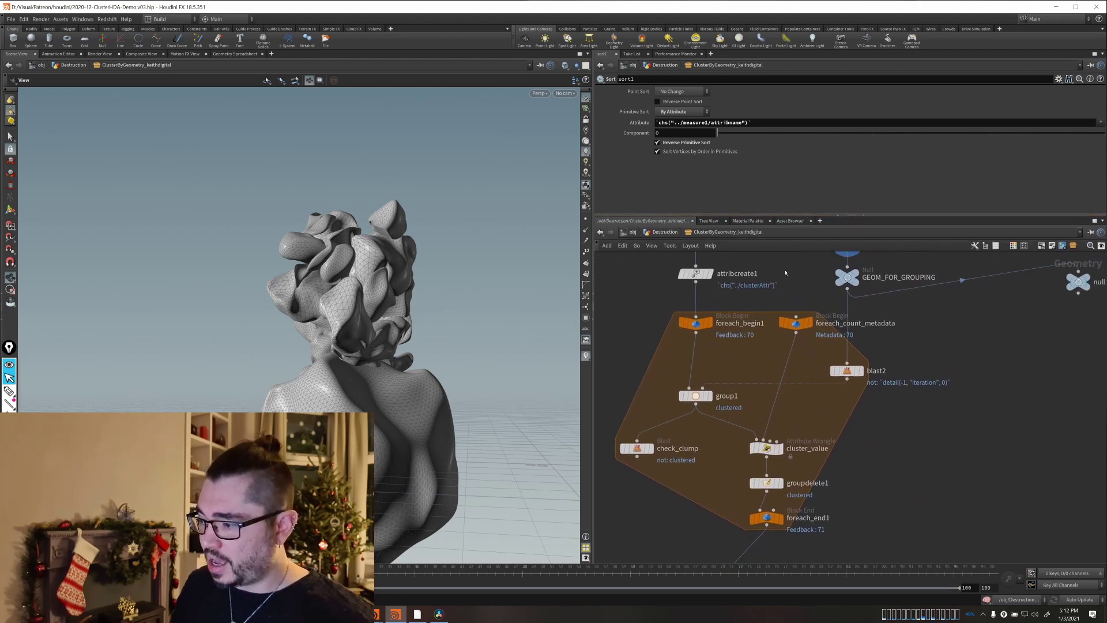
# Display the GEOM_TO_CLUSTER null above the for-each loop to view the fractured building.
pyautogui.moveTo(919, 486); pyautogui.dragTo(935, 556, button='middle')
pyautogui.scroll(-1, 921, 505)
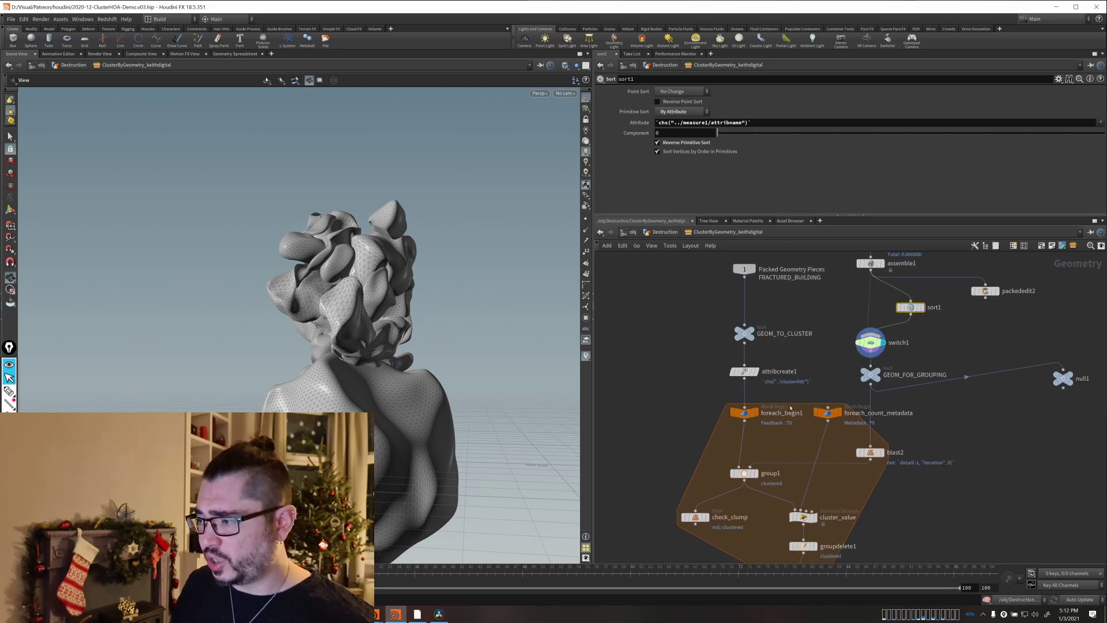
pyautogui.scroll(2, 788, 364)
pyautogui.scroll(3, 795, 372)
pyautogui.moveTo(758, 339)
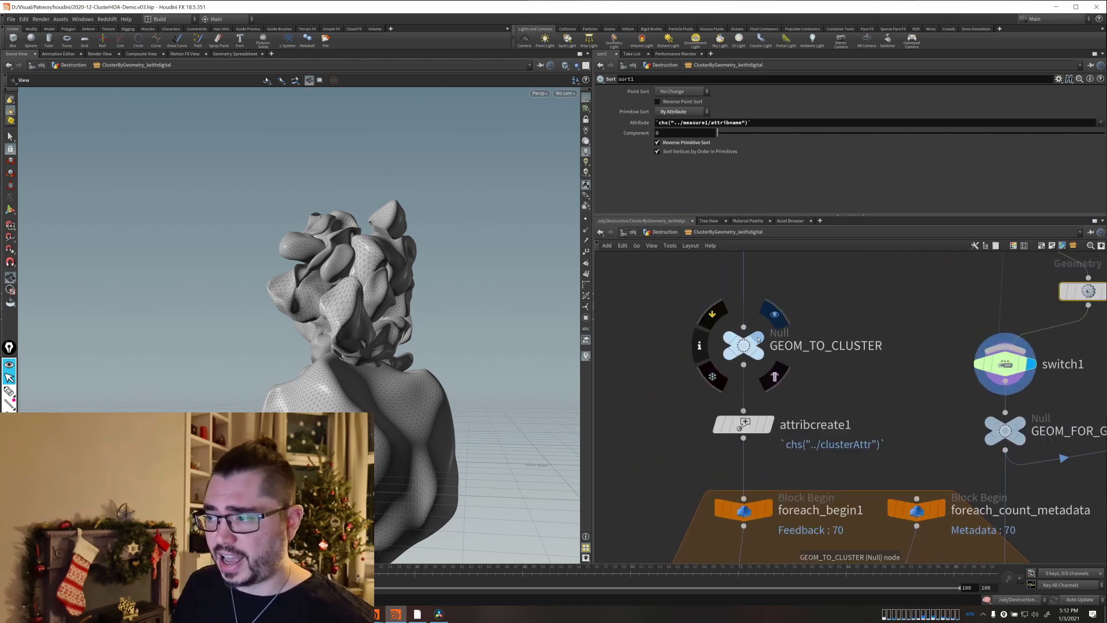
pyautogui.click(774, 314)
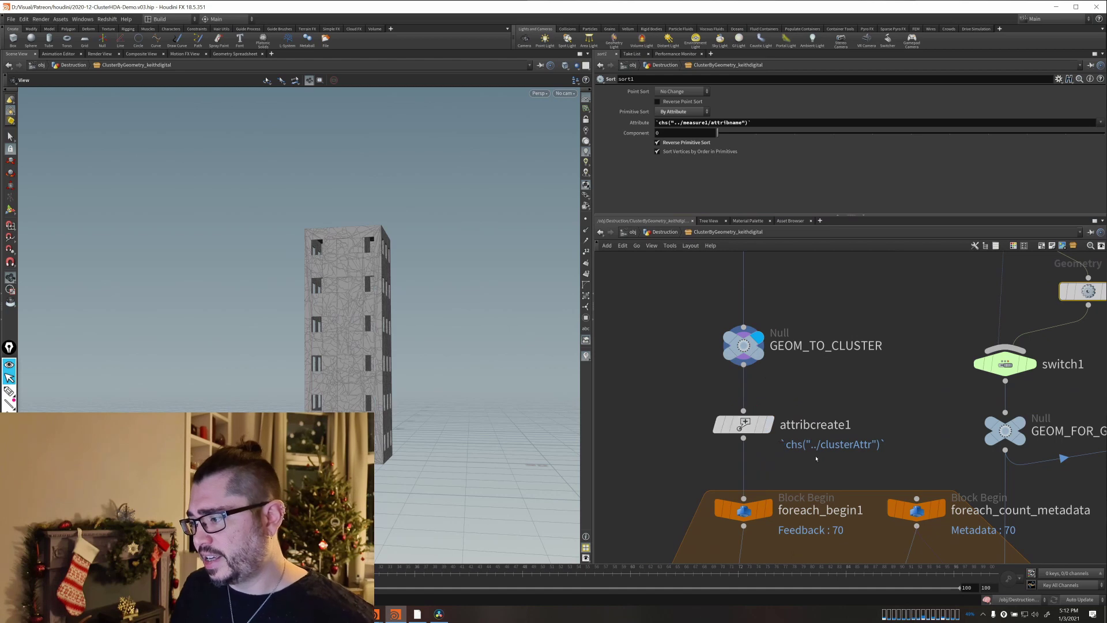
# Select and display the attribcreate1 node to show its cluster attribute parameters.
pyautogui.moveTo(850, 432); pyautogui.dragTo(919, 376, button='middle')
pyautogui.moveTo(874, 413); pyautogui.dragTo(707, 328)
pyautogui.click(839, 369)
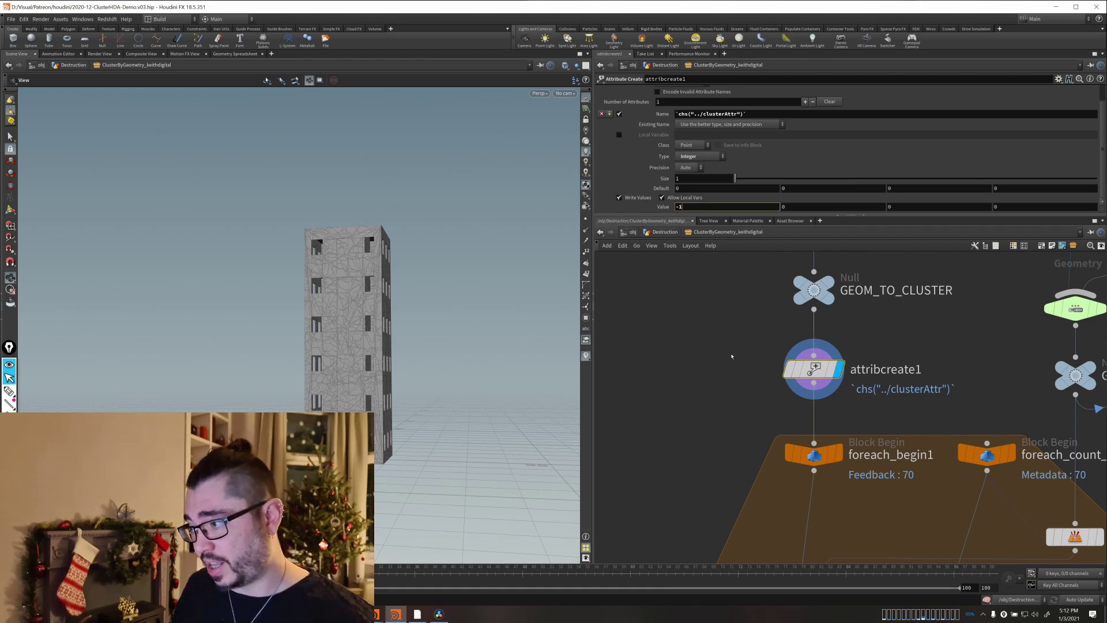
# Look over the for-each loop, then display the packededit2 node and examine the bounding boxes from another angle.
pyautogui.scroll(-3, 747, 405)
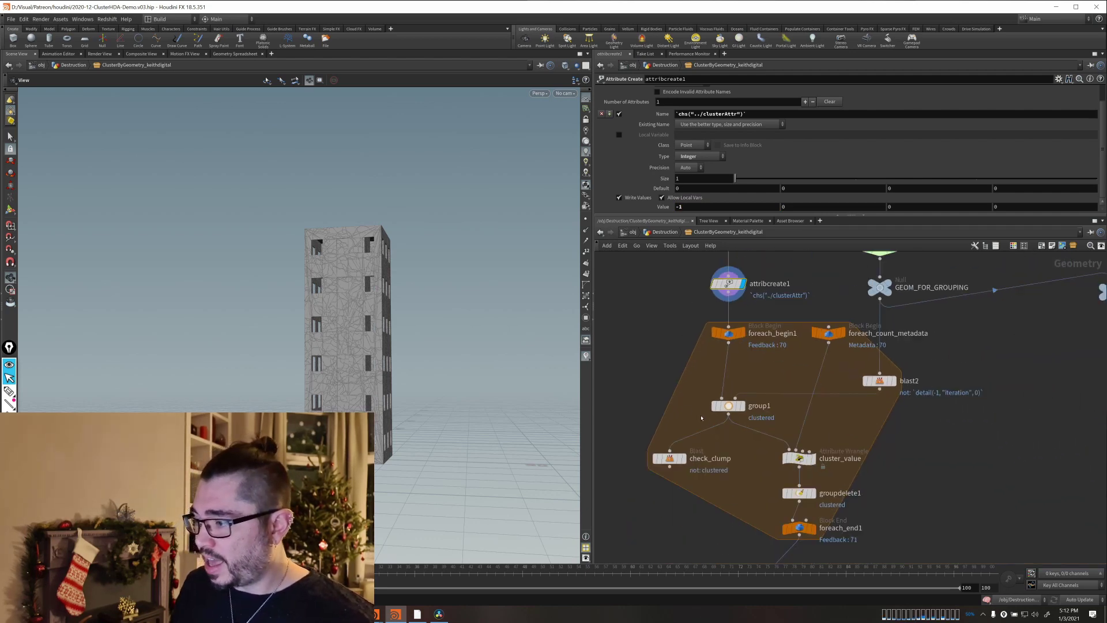
pyautogui.scroll(3, 843, 433)
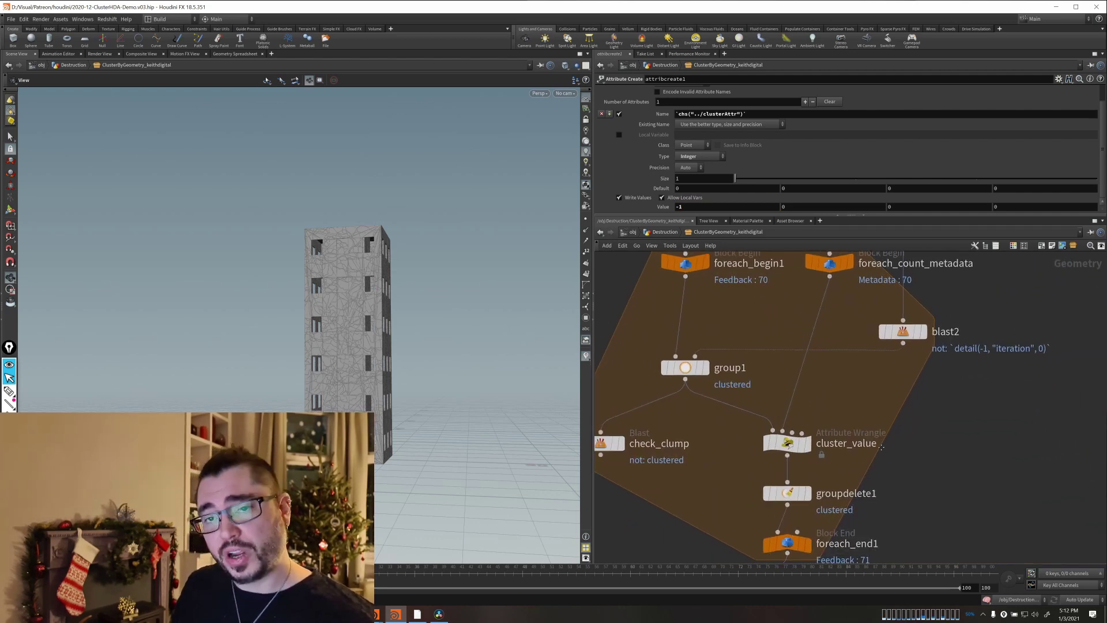
pyautogui.scroll(-2, 936, 470)
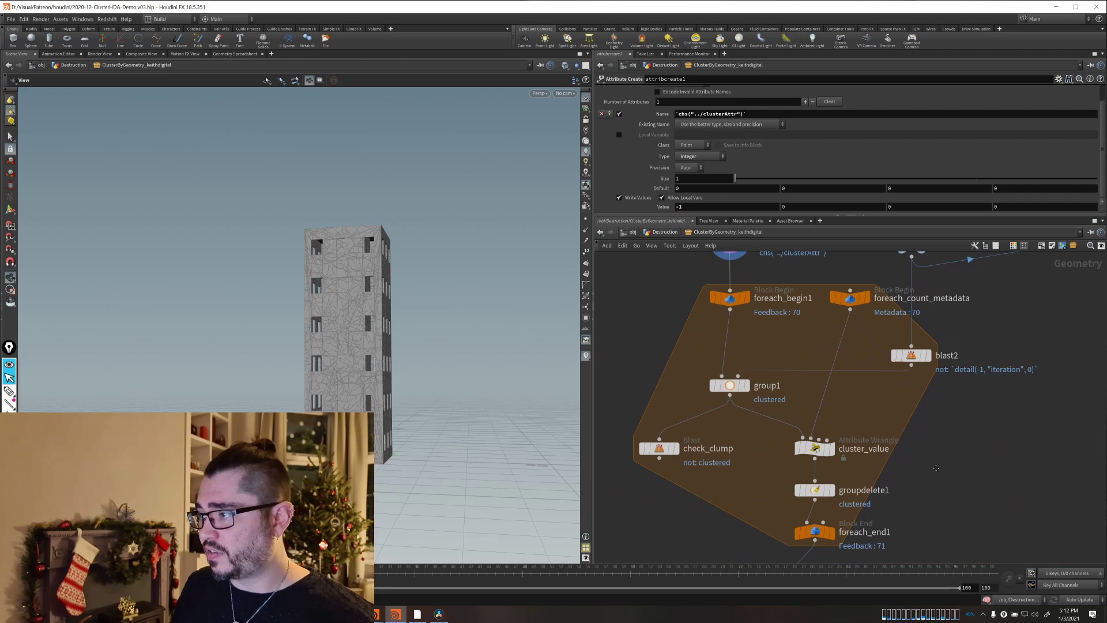
pyautogui.moveTo(935, 467); pyautogui.dragTo(930, 480, button='middle')
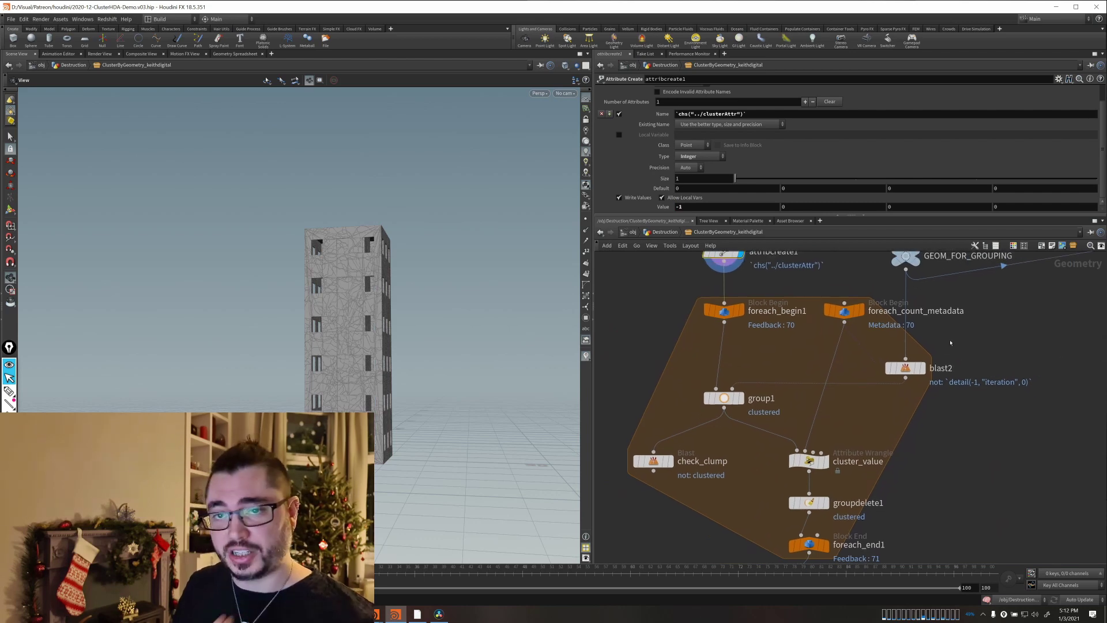
pyautogui.moveTo(959, 466); pyautogui.dragTo(943, 487, button='middle')
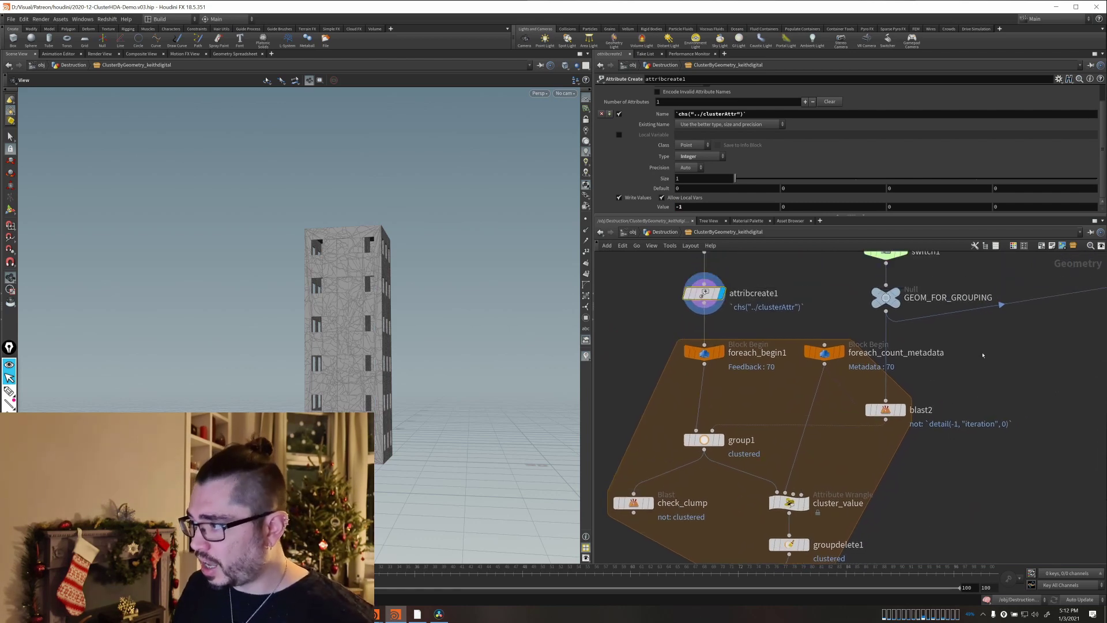
pyautogui.moveTo(983, 355); pyautogui.dragTo(854, 543, button='middle')
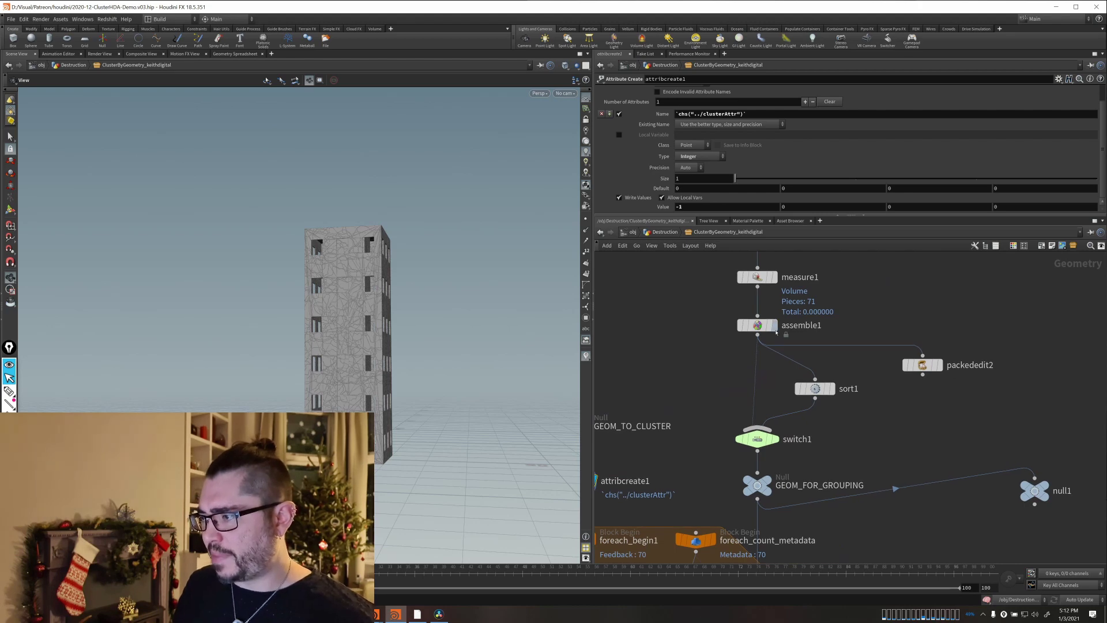
pyautogui.click(773, 325)
pyautogui.click(939, 364)
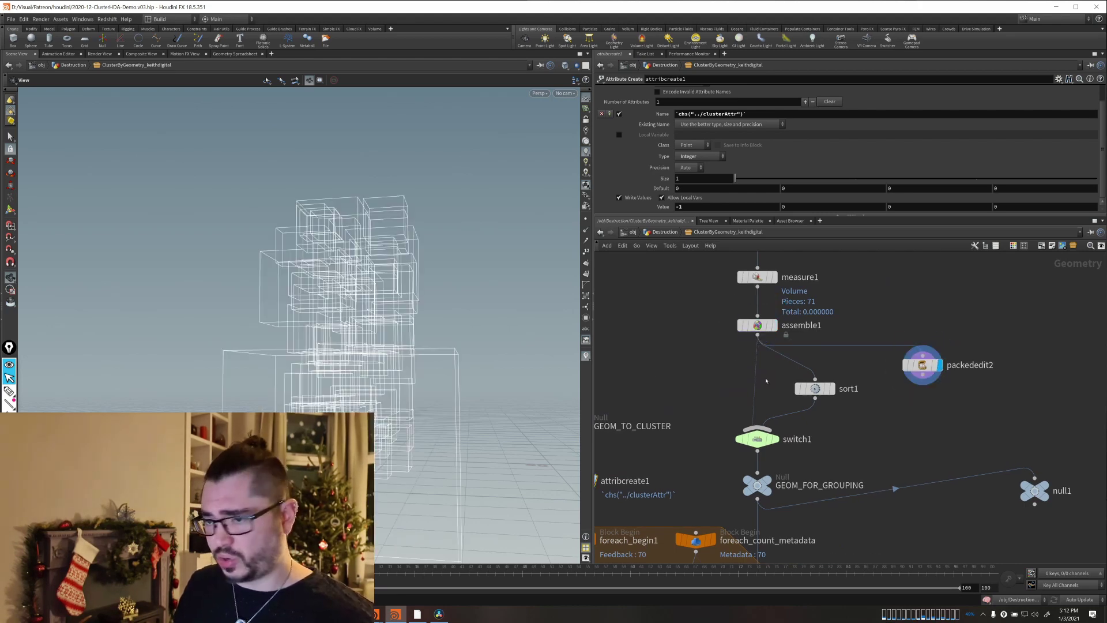
pyautogui.scroll(2, 368, 389)
pyautogui.moveTo(369, 389); pyautogui.dragTo(446, 349)
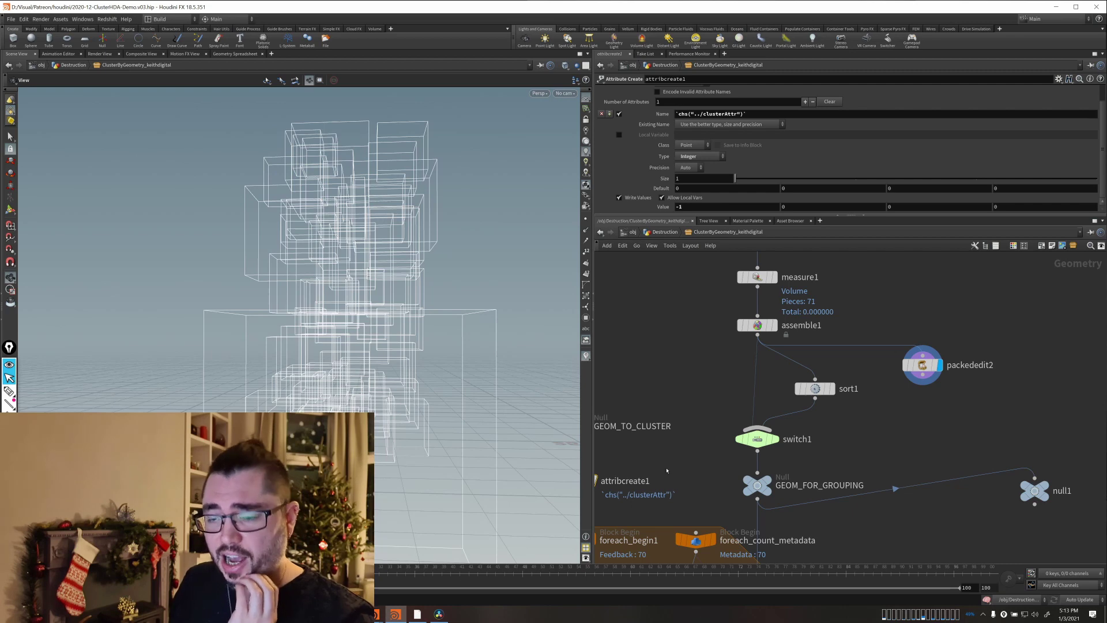
# Display the GEOM_FOR_GROUPING null and show its node information with the point and packed fragment counts.
pyautogui.scroll(-2, 710, 457)
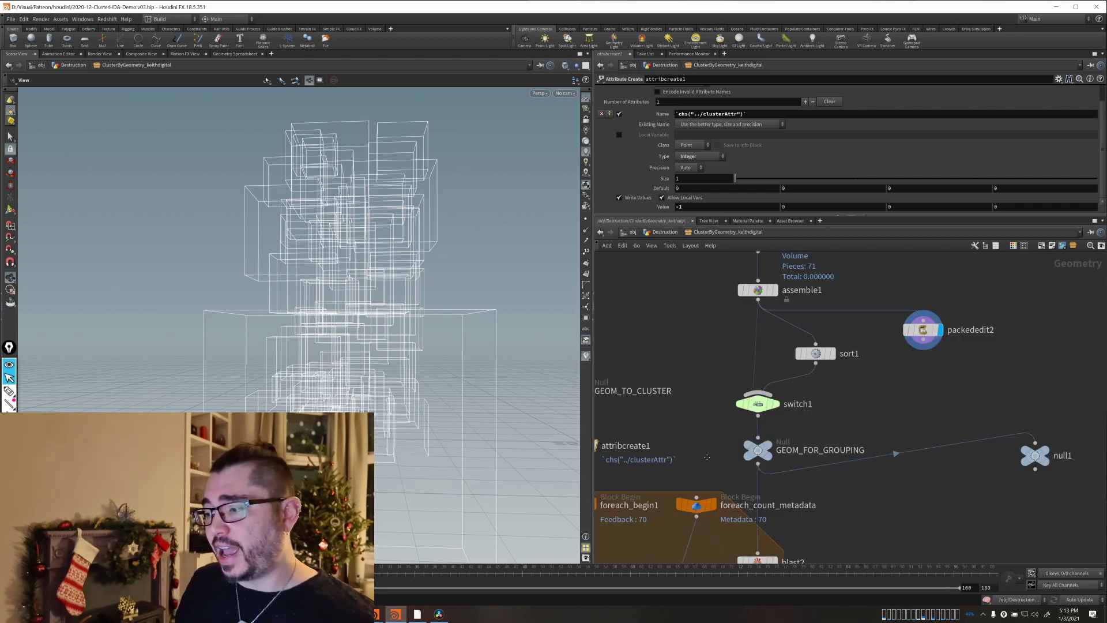
pyautogui.moveTo(710, 457); pyautogui.dragTo(719, 435, button='middle')
pyautogui.click(766, 426)
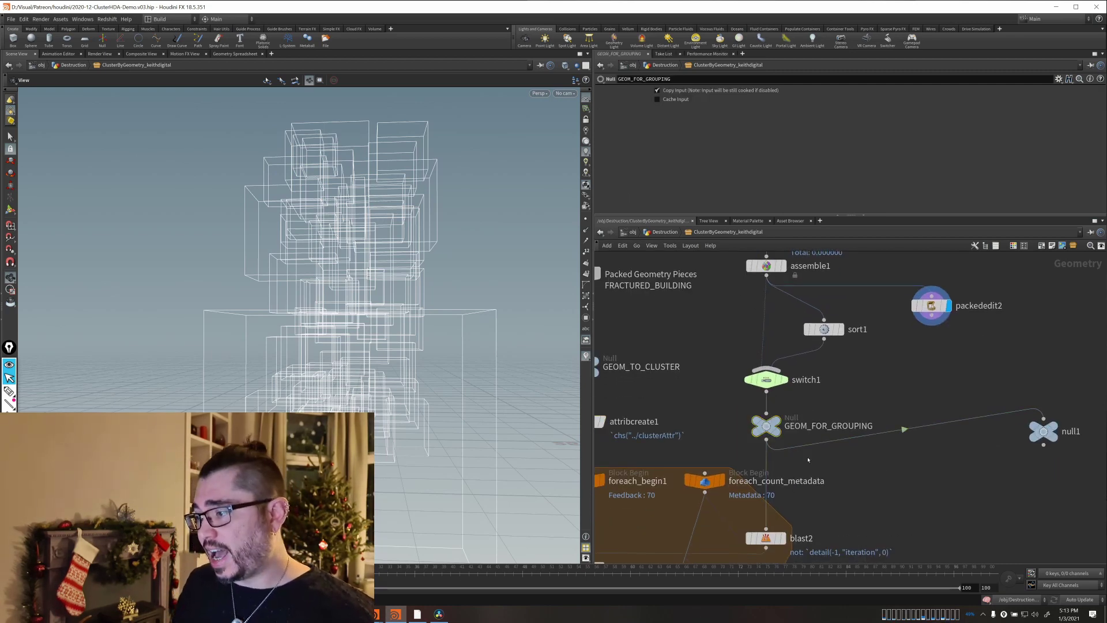
pyautogui.click(787, 404)
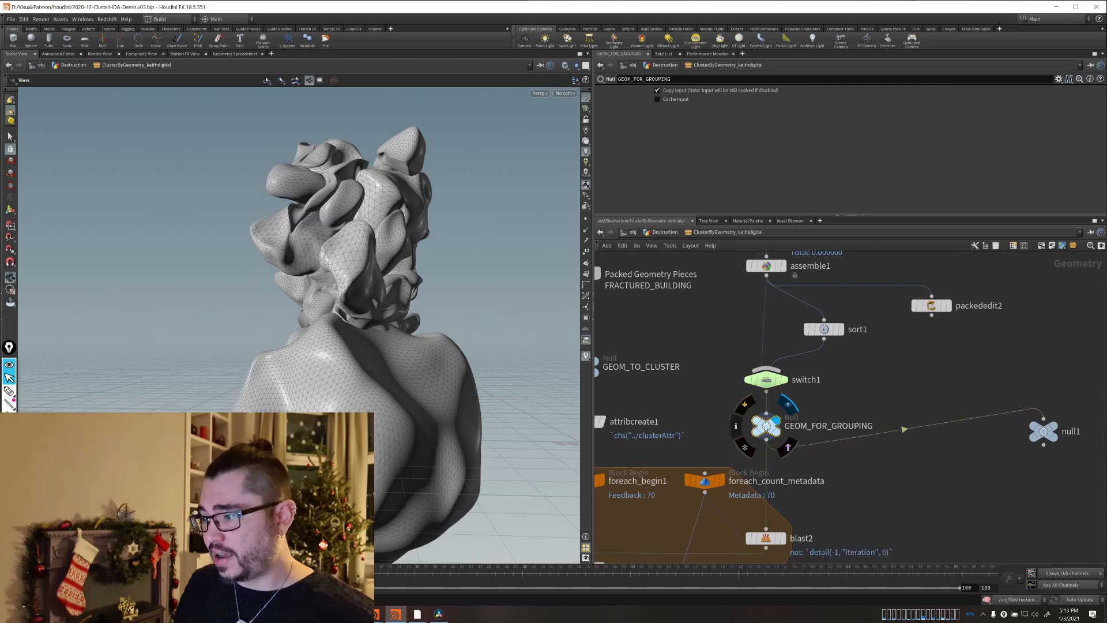
pyautogui.click(736, 425)
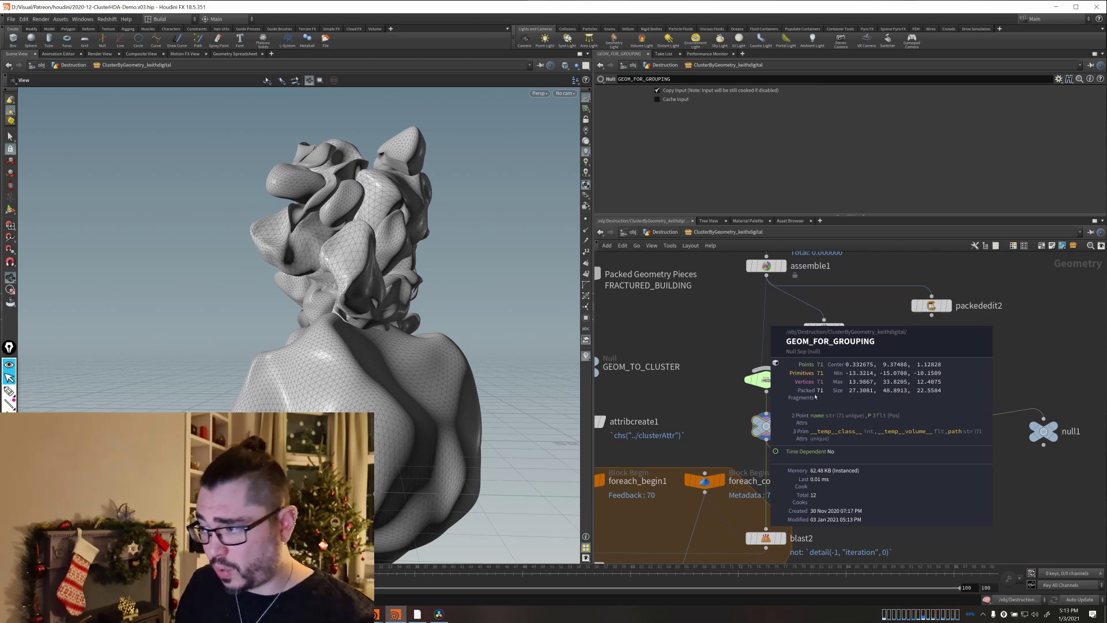
# Select the foreach_end1 node and examine its Iterations expression, which references GEOM_FOR_GROUPING.
pyautogui.moveTo(904, 429); pyautogui.dragTo(927, 237, button='middle')
pyautogui.moveTo(799, 514); pyautogui.dragTo(876, 402, button='middle')
pyautogui.scroll(2, 876, 402)
pyautogui.moveTo(818, 496); pyautogui.dragTo(838, 545, button='middle')
pyautogui.moveTo(819, 518); pyautogui.dragTo(658, 442)
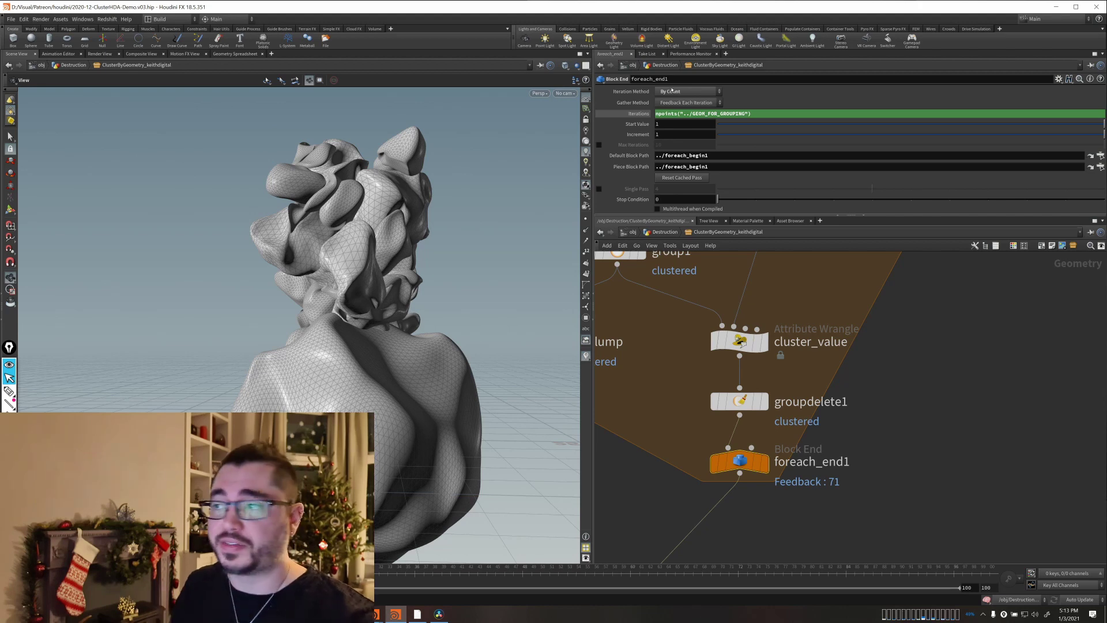
pyautogui.moveTo(658, 113); pyautogui.dragTo(692, 113)
pyautogui.click(675, 113)
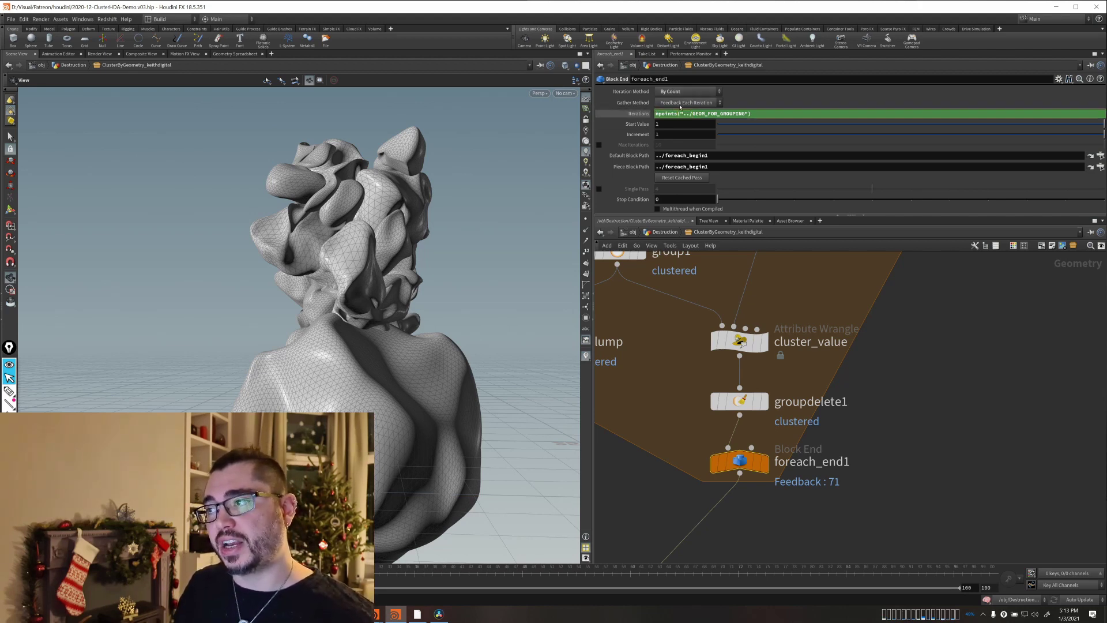
# Select the GEOM_FOR_GROUPING null referenced by the loop's iteration count.
pyautogui.scroll(-5, 742, 342)
pyautogui.scroll(6, 925, 416)
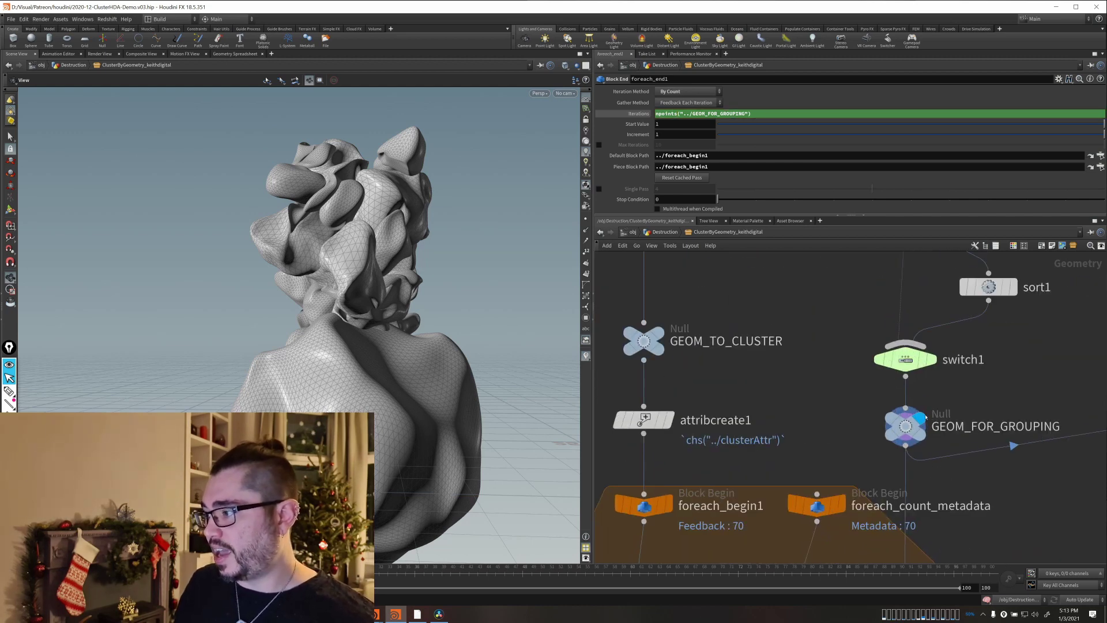
pyautogui.click(903, 427)
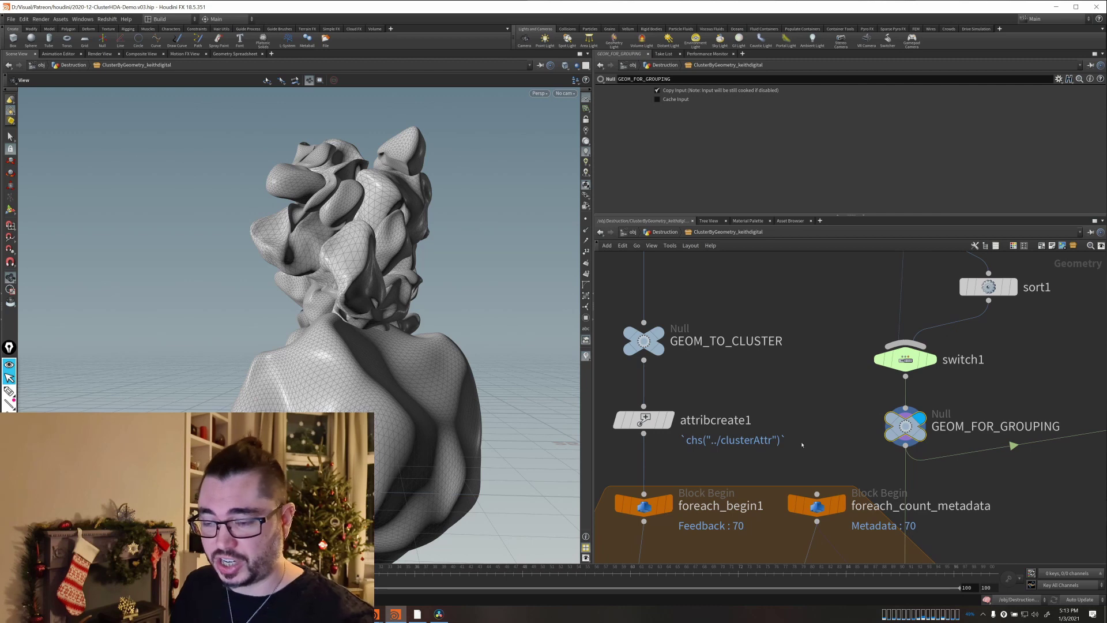
# Return to the foreach_end1 node at the end of the loop and show its parameters again.
pyautogui.moveTo(802, 444); pyautogui.dragTo(794, 336, button='middle')
pyautogui.scroll(-2, 869, 392)
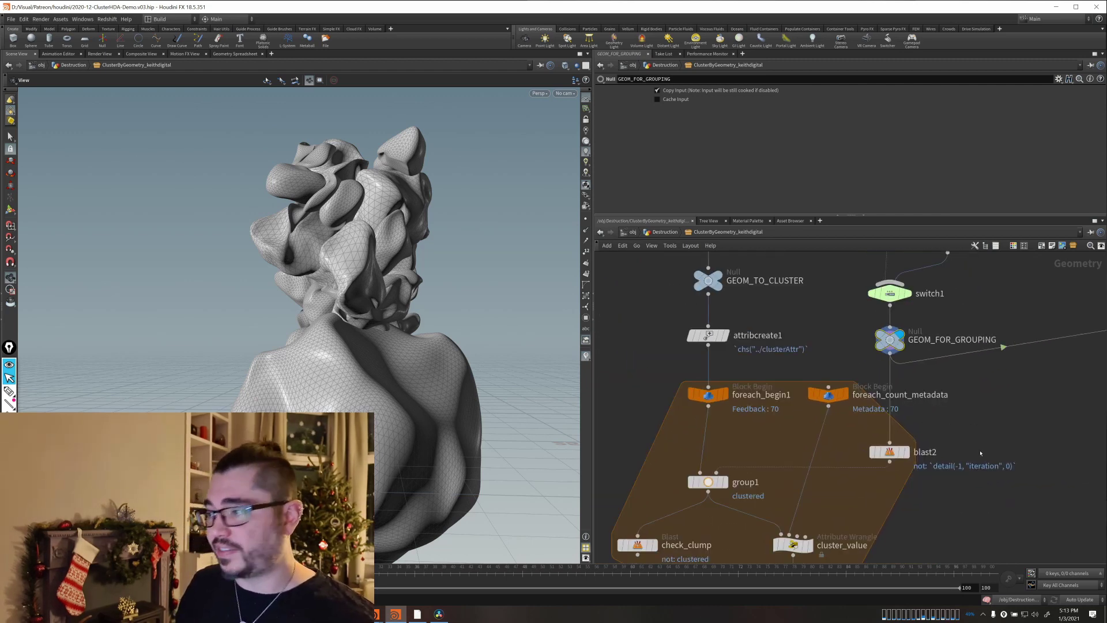
pyautogui.moveTo(980, 485); pyautogui.dragTo(967, 293, button='middle')
pyautogui.scroll(2, 933, 329)
pyautogui.moveTo(771, 540); pyautogui.dragTo(652, 457)
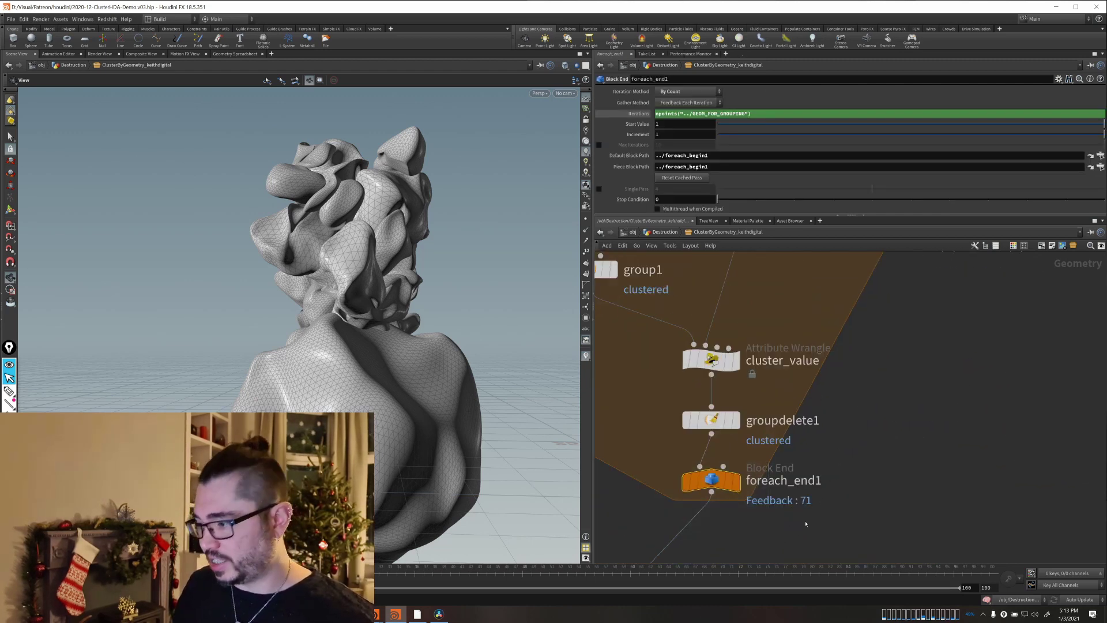
# Circle the foreach_end1 node's feedback label with a freehand yellow annotation, then clear it and return to the loop's nodes.
pyautogui.moveTo(806, 524); pyautogui.dragTo(840, 415, button='middle')
pyautogui.click(9, 391)
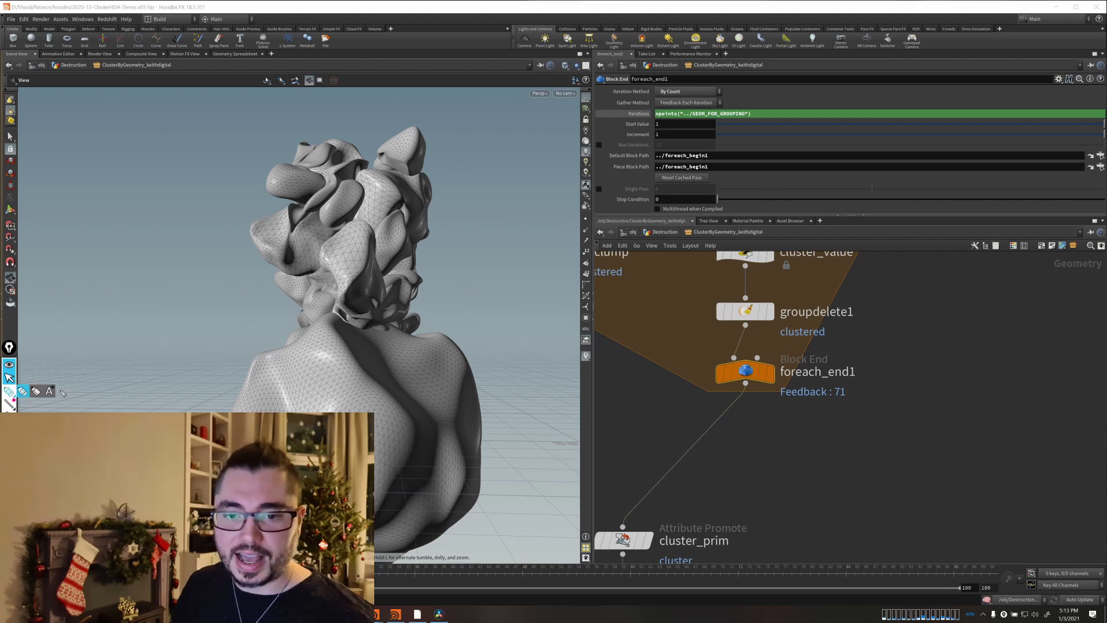
pyautogui.click(22, 391)
pyautogui.moveTo(853, 370)
pyautogui.mouseDown()
pyautogui.moveTo(741, 372)
pyautogui.moveTo(888, 398)
pyautogui.moveTo(785, 367)
pyautogui.mouseUp()
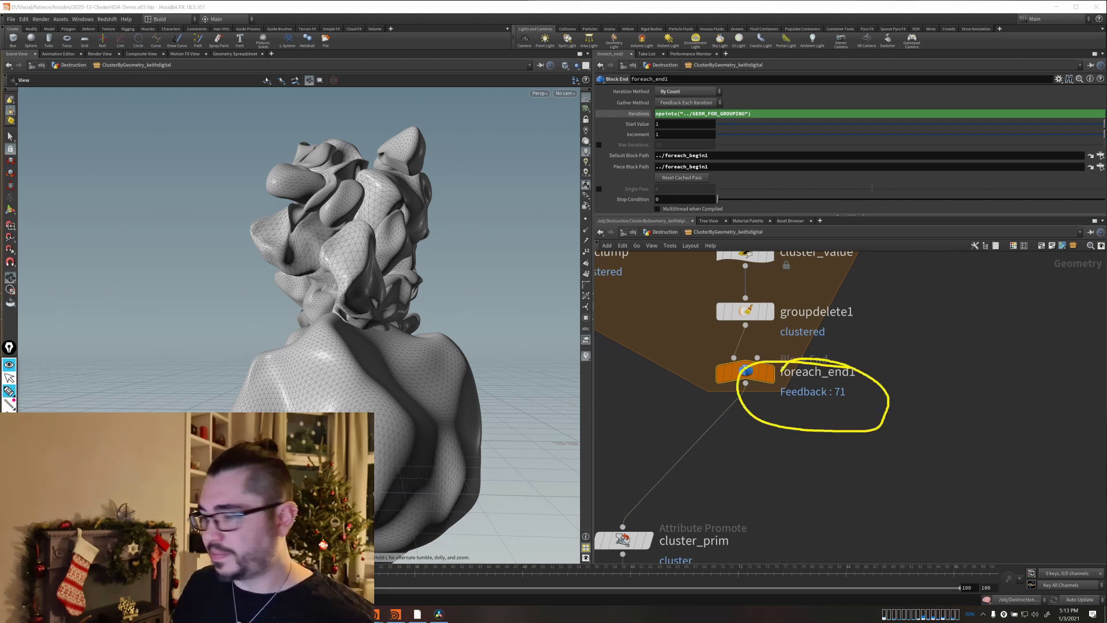
pyautogui.hotkey('ctrl', 'shift', '7')
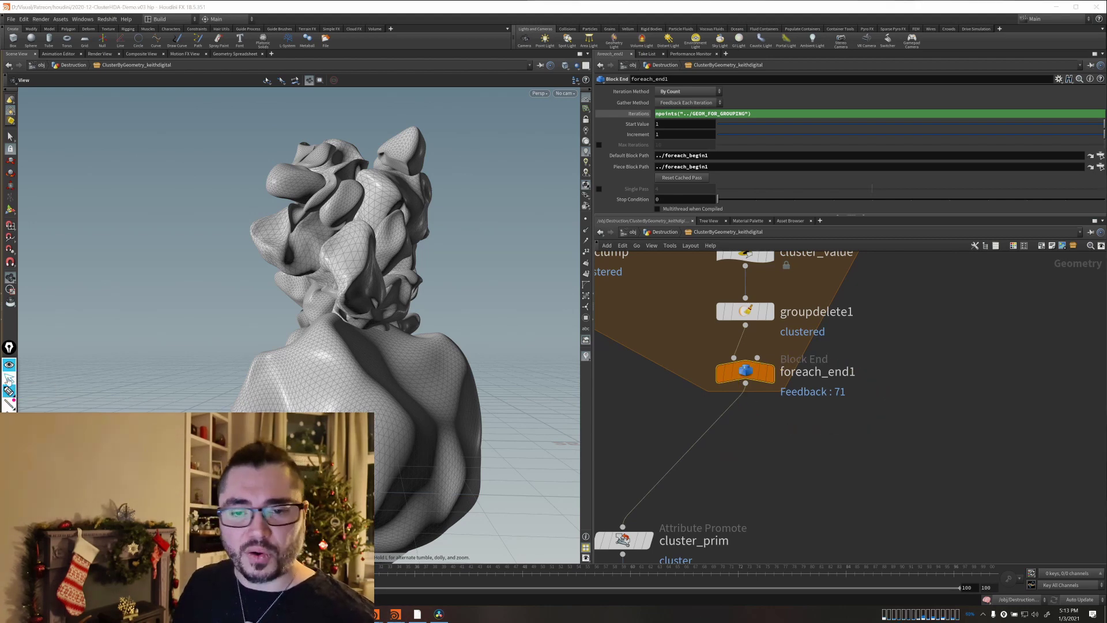
pyautogui.click(9, 377)
pyautogui.moveTo(855, 355); pyautogui.dragTo(852, 530, button='middle')
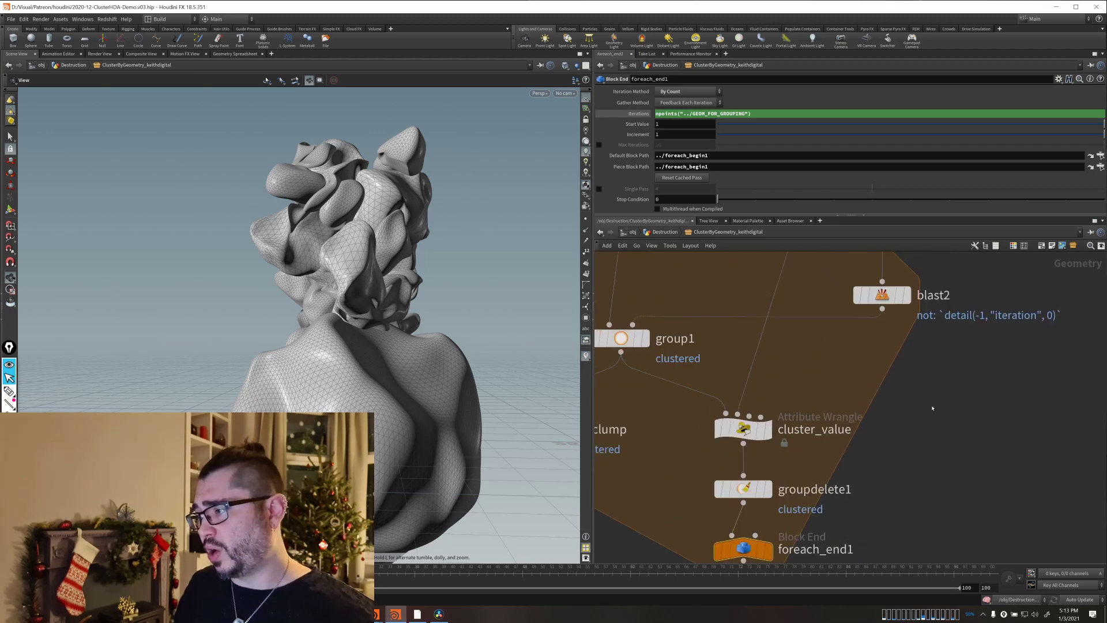
# Show the blast2 node's output in the viewport and select the node to examine its parameters.
pyautogui.scroll(-3, 916, 492)
pyautogui.moveTo(932, 408); pyautogui.dragTo(898, 295, button='middle')
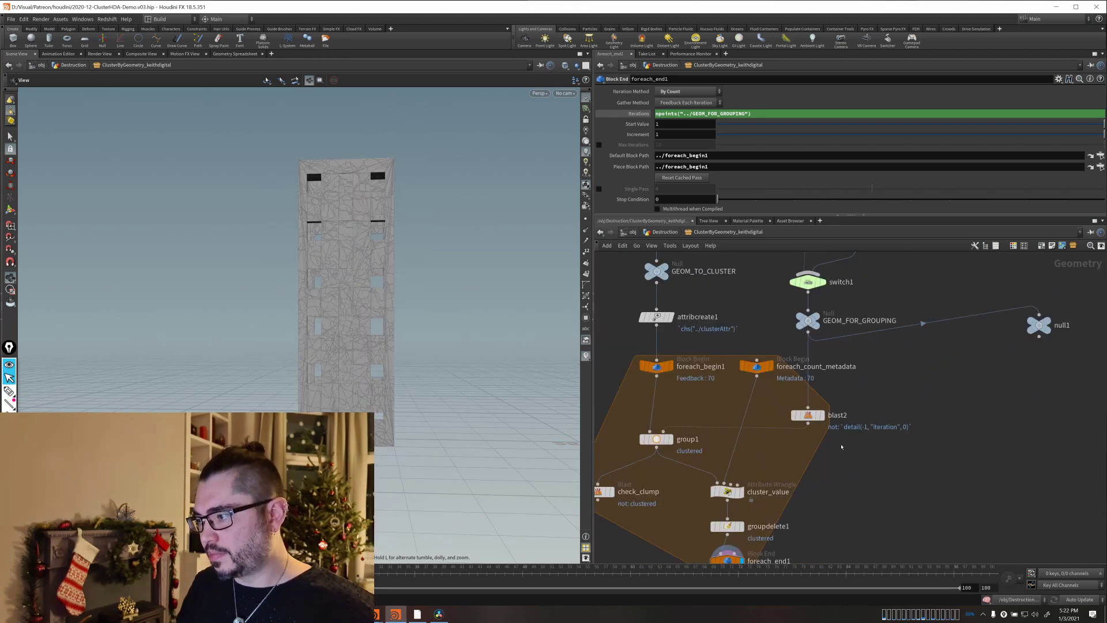
pyautogui.scroll(5, 841, 447)
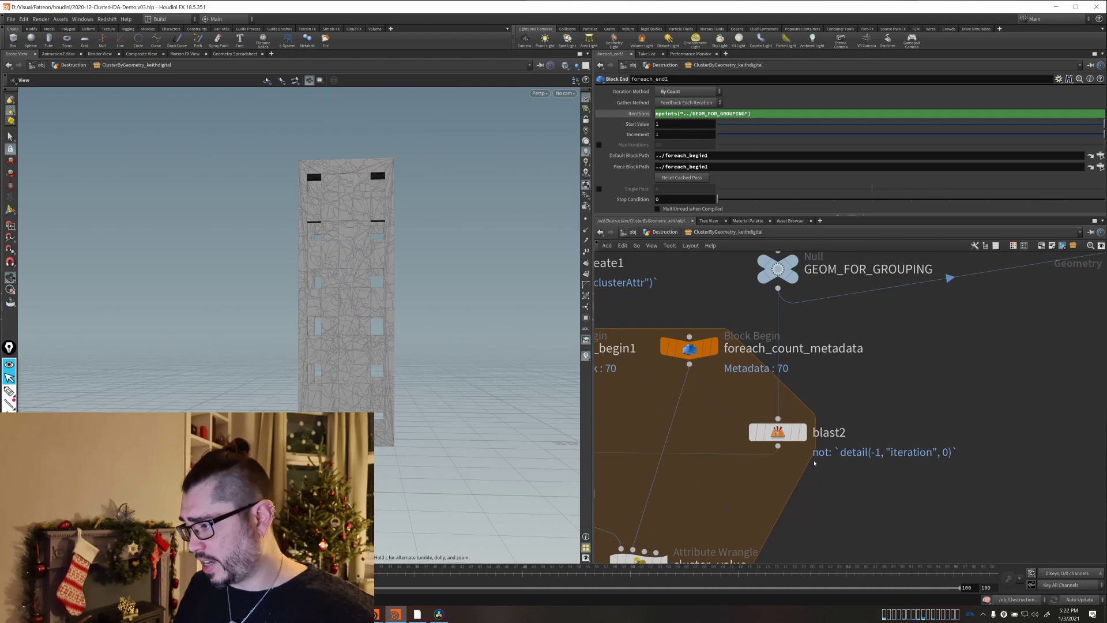
pyautogui.moveTo(824, 430)
pyautogui.click(809, 400)
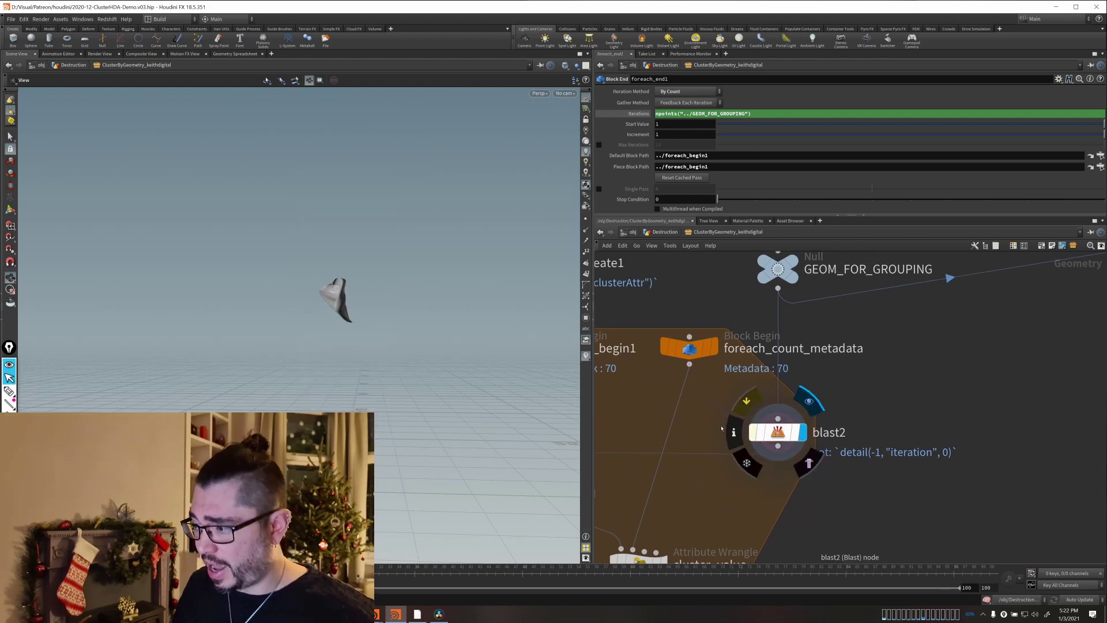
pyautogui.moveTo(700, 494); pyautogui.dragTo(683, 459, button='middle')
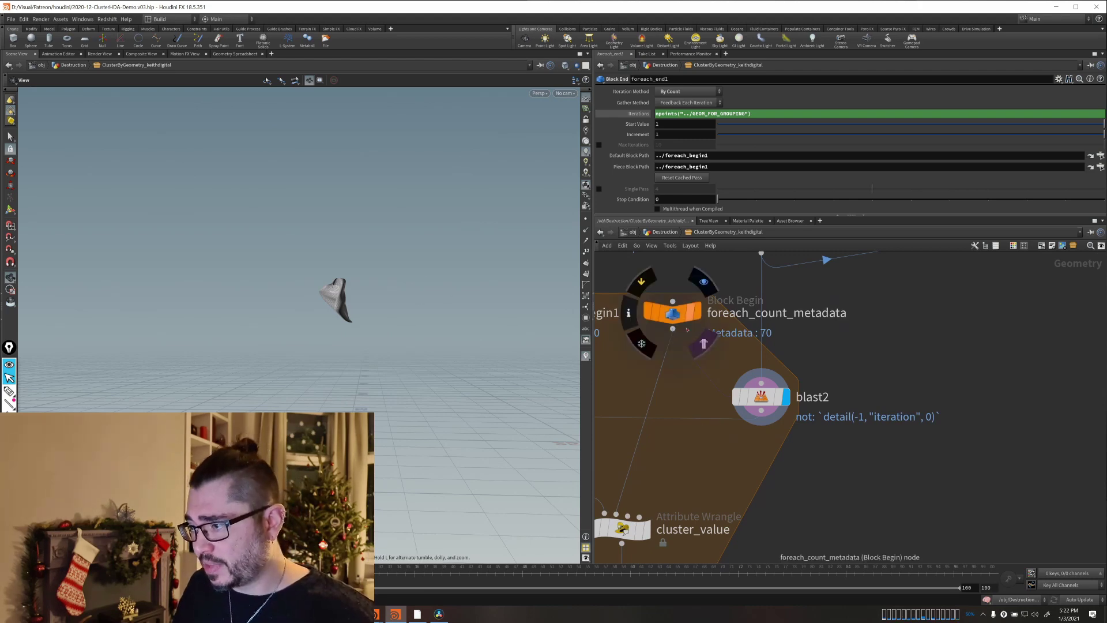
pyautogui.moveTo(669, 374); pyautogui.dragTo(822, 426)
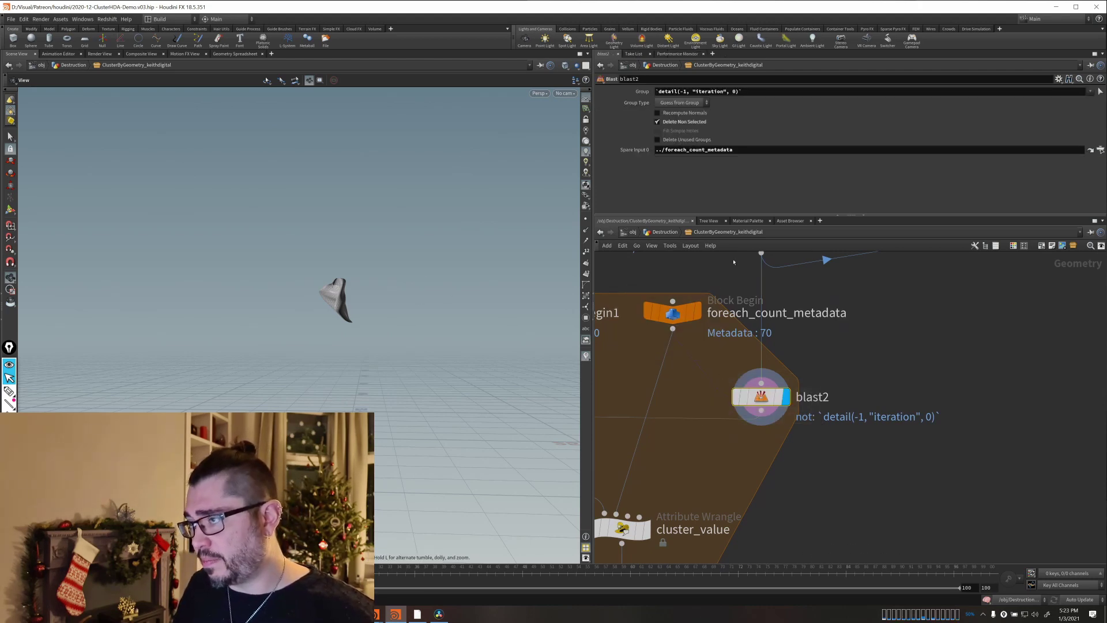
# Open the geometry spreadsheet of foreach_count_metadata, examine its detail attributes such as iteration, and close the spreadsheet.
pyautogui.rightClick(673, 316)
pyautogui.moveTo(684, 344)
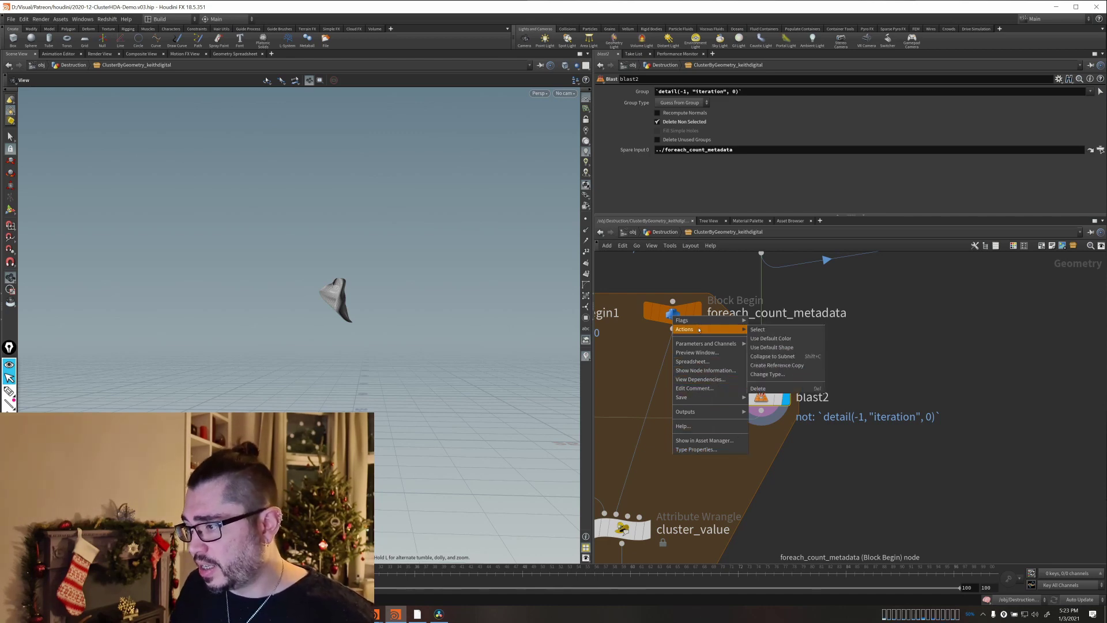
pyautogui.click(689, 361)
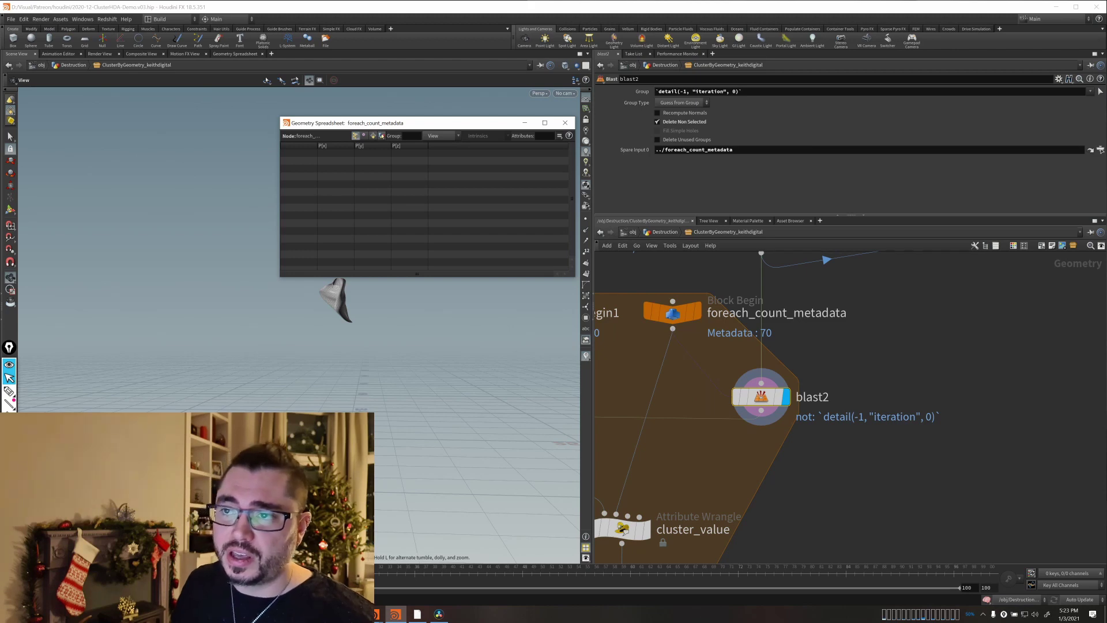
pyautogui.click(381, 135)
pyautogui.moveTo(366, 125); pyautogui.dragTo(384, 79)
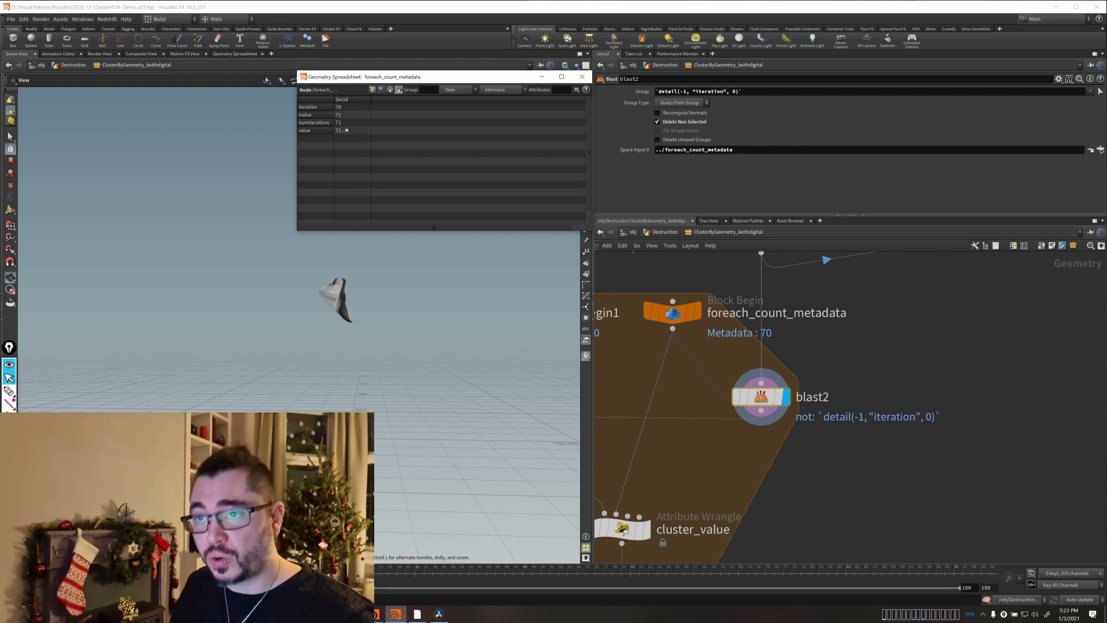
pyautogui.click(582, 76)
# Toggle blast2's Group parameter to its evaluated value and back to the detail(-1, "iteration", 0) expression.
pyautogui.moveTo(629, 355); pyautogui.dragTo(697, 282)
pyautogui.moveTo(839, 447); pyautogui.dragTo(727, 371)
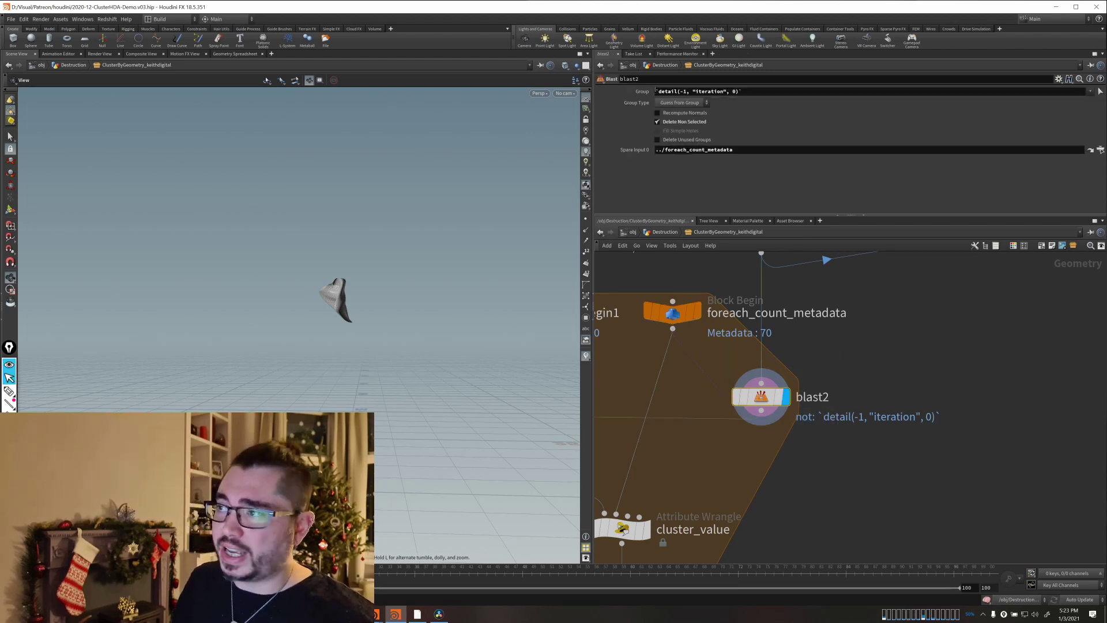
pyautogui.moveTo(656, 91); pyautogui.dragTo(750, 90)
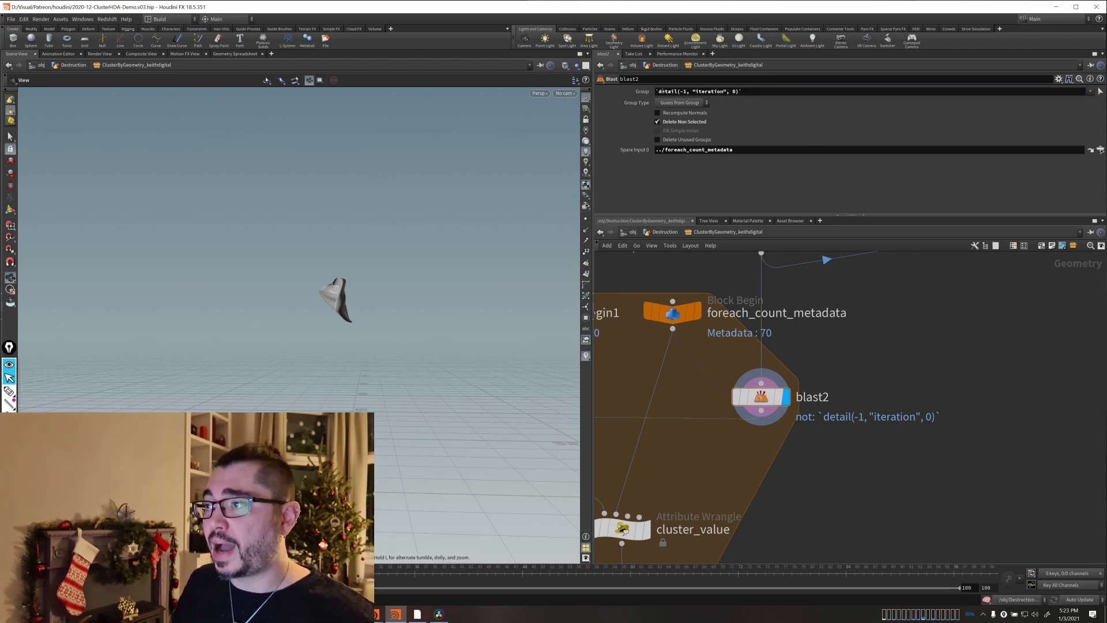
pyautogui.click(646, 94)
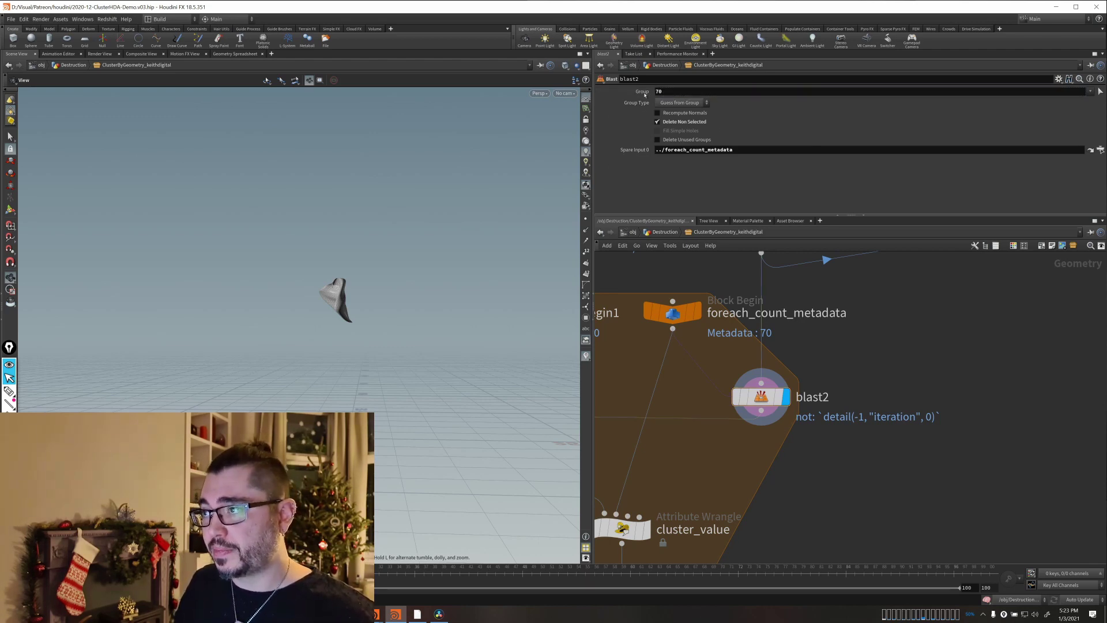
pyautogui.click(644, 94)
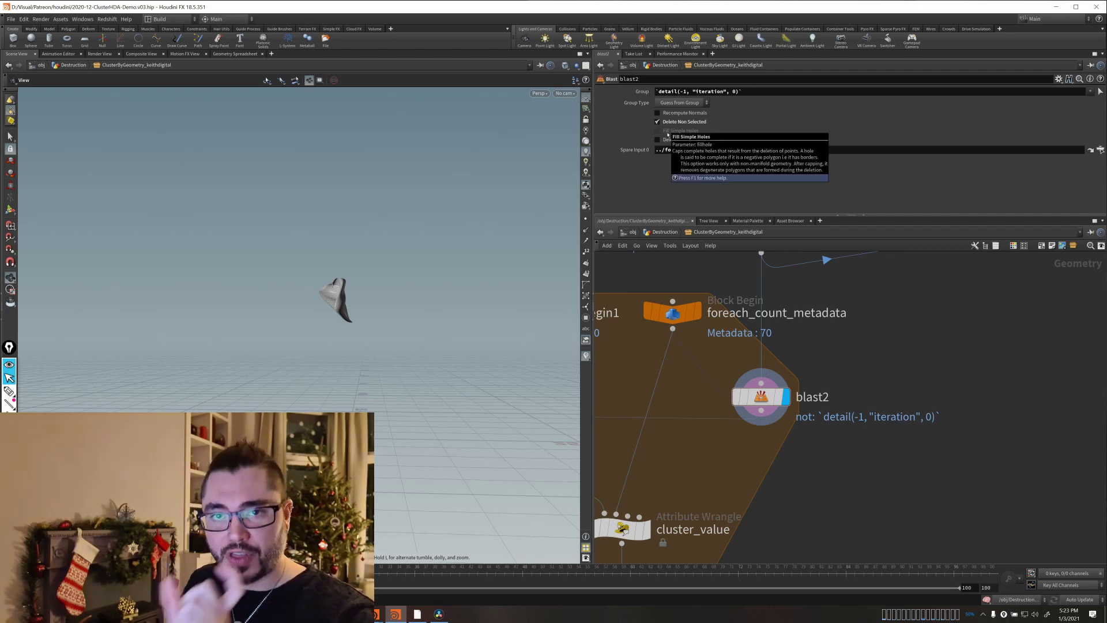
# Display the group1 node's output to view the pieces it places in the clustered group.
pyautogui.moveTo(733, 472); pyautogui.dragTo(826, 411, button='middle')
pyautogui.moveTo(741, 445); pyautogui.dragTo(810, 391, button='middle')
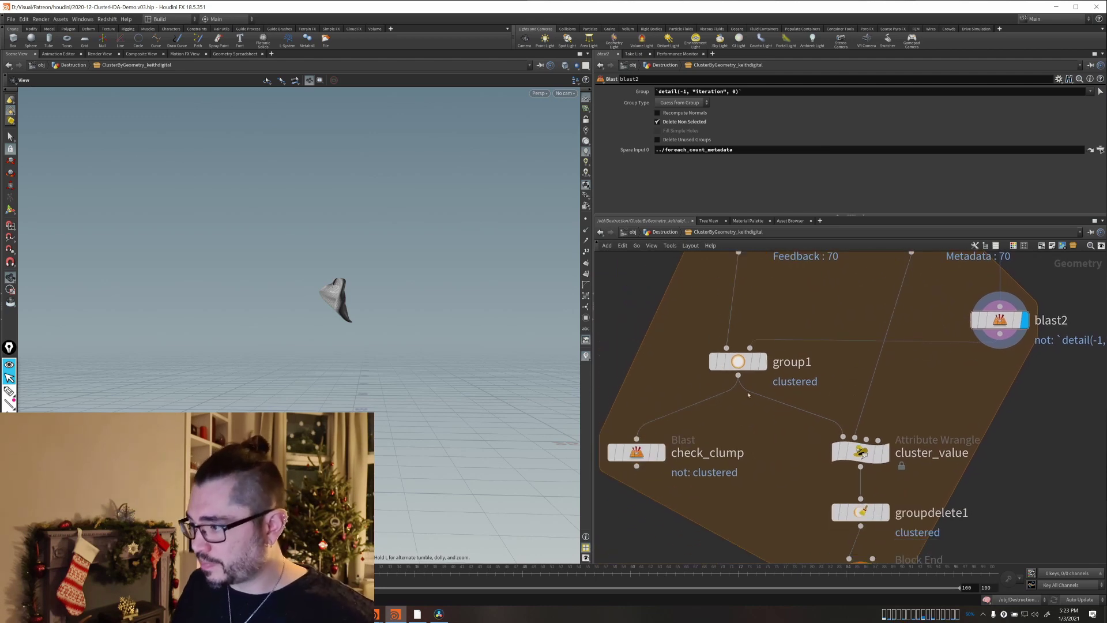
pyautogui.click(764, 361)
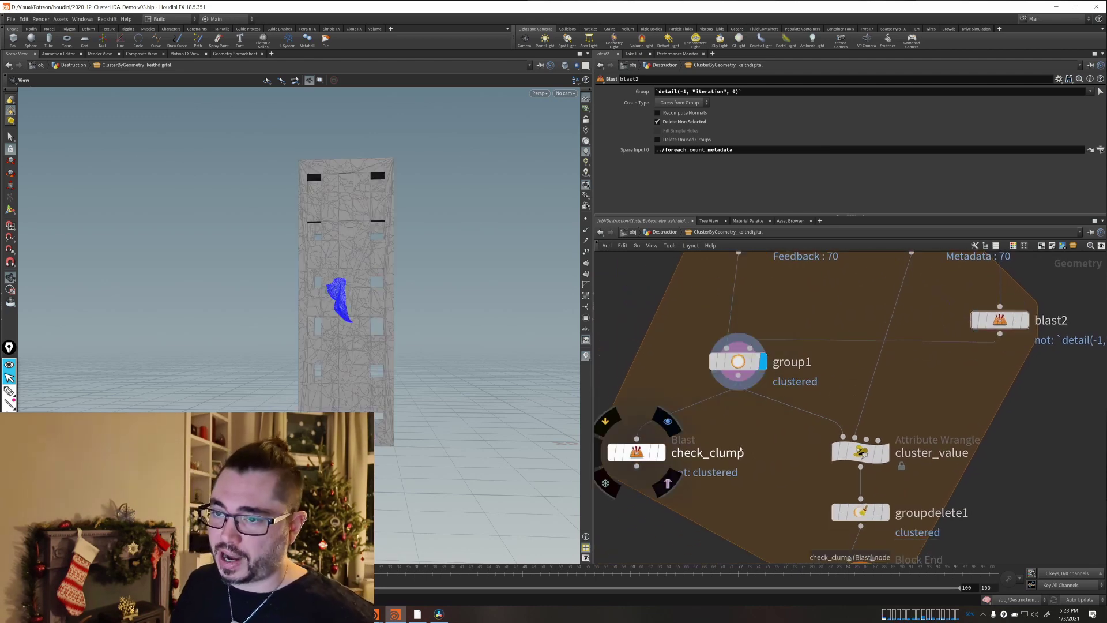
# Display the check_clump blast's output and orbit around the isolated clustered pieces.
pyautogui.moveTo(774, 462); pyautogui.dragTo(851, 376, button='middle')
pyautogui.moveTo(715, 367)
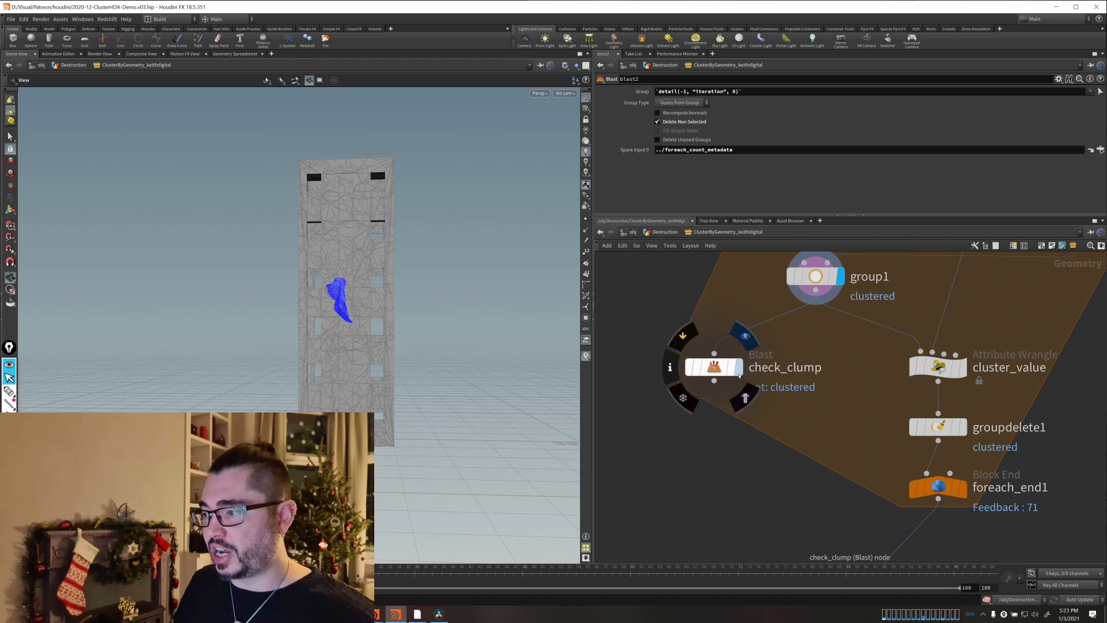
pyautogui.click(744, 337)
pyautogui.moveTo(344, 338); pyautogui.dragTo(314, 295)
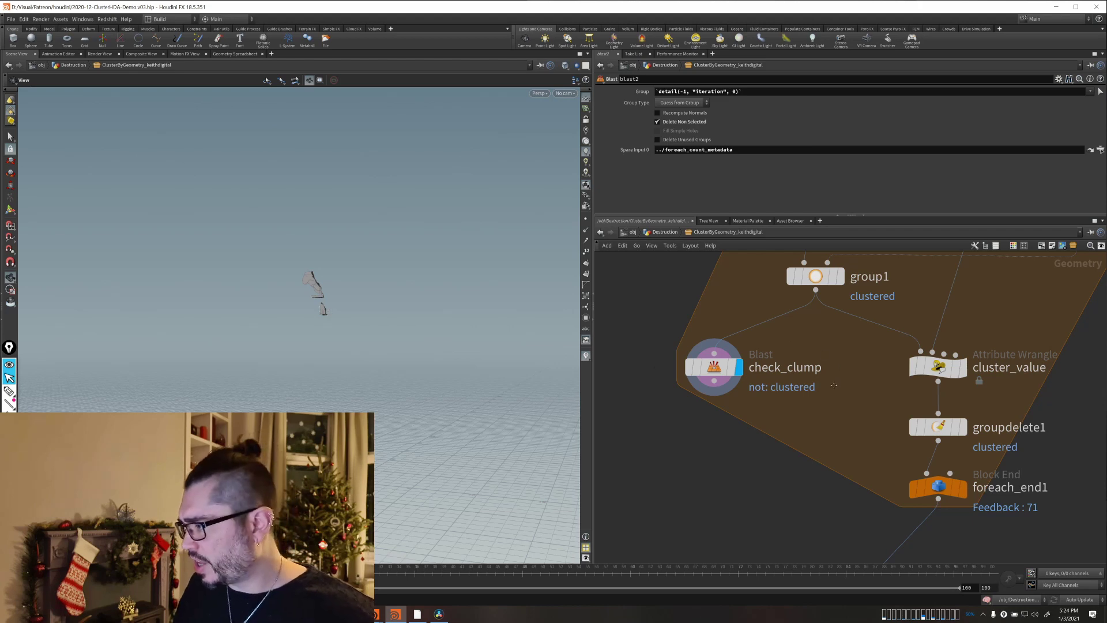
# Select and display the cluster_value wrangle and examine the VEX line assigning 1 + detail(1, "iteration", 0).
pyautogui.moveTo(834, 385); pyautogui.dragTo(687, 408, button='middle')
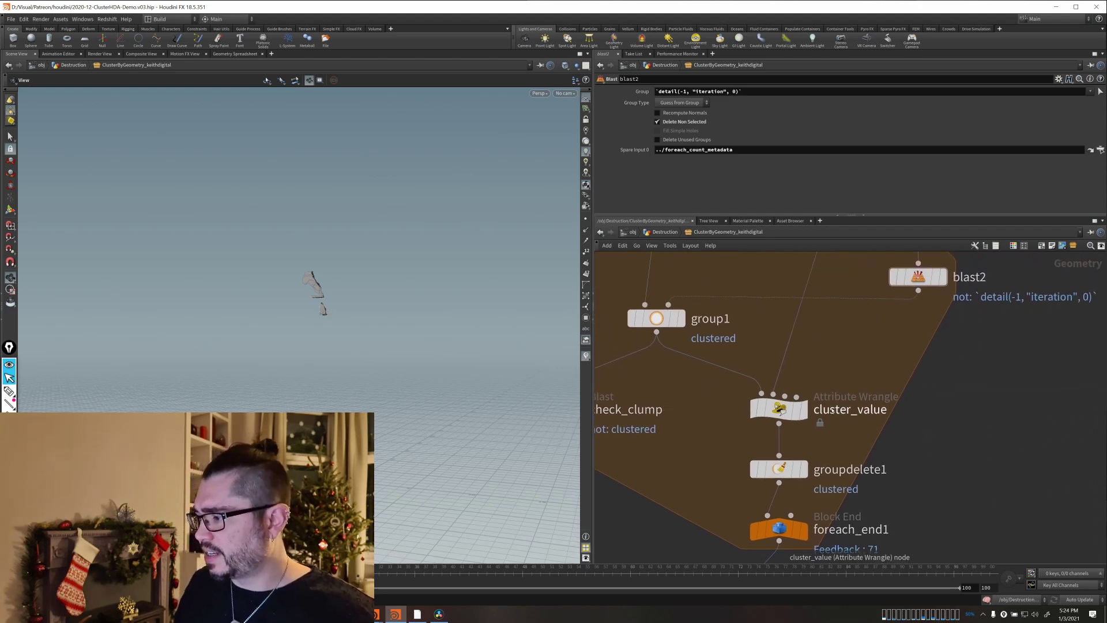
pyautogui.click(779, 410)
pyautogui.moveTo(782, 410)
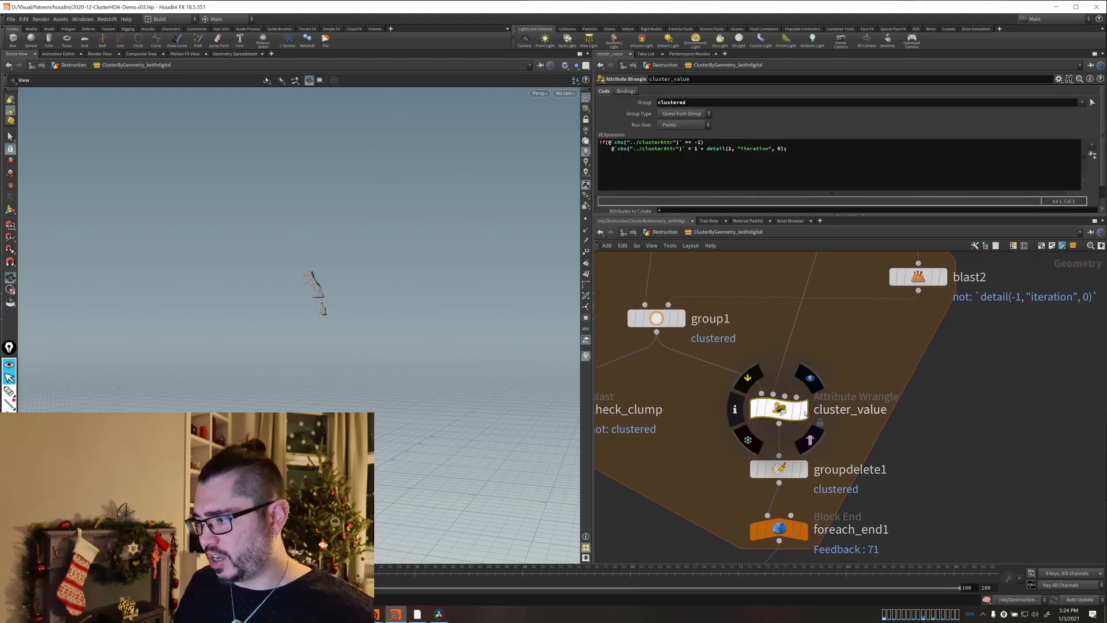
pyautogui.click(810, 377)
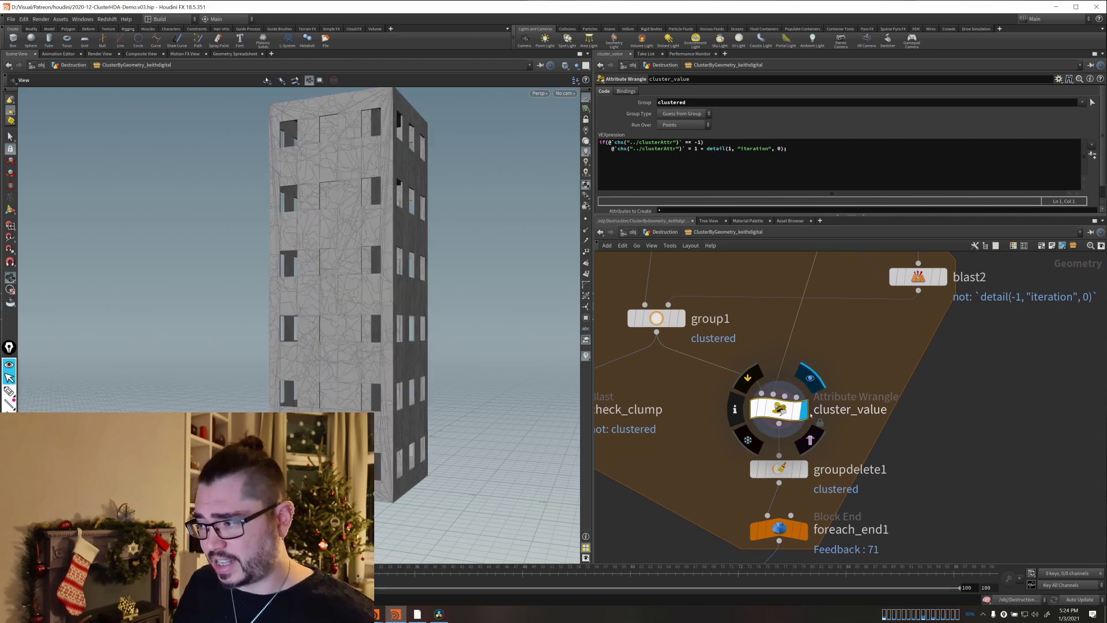
pyautogui.moveTo(795, 395); pyautogui.dragTo(761, 420, button='middle')
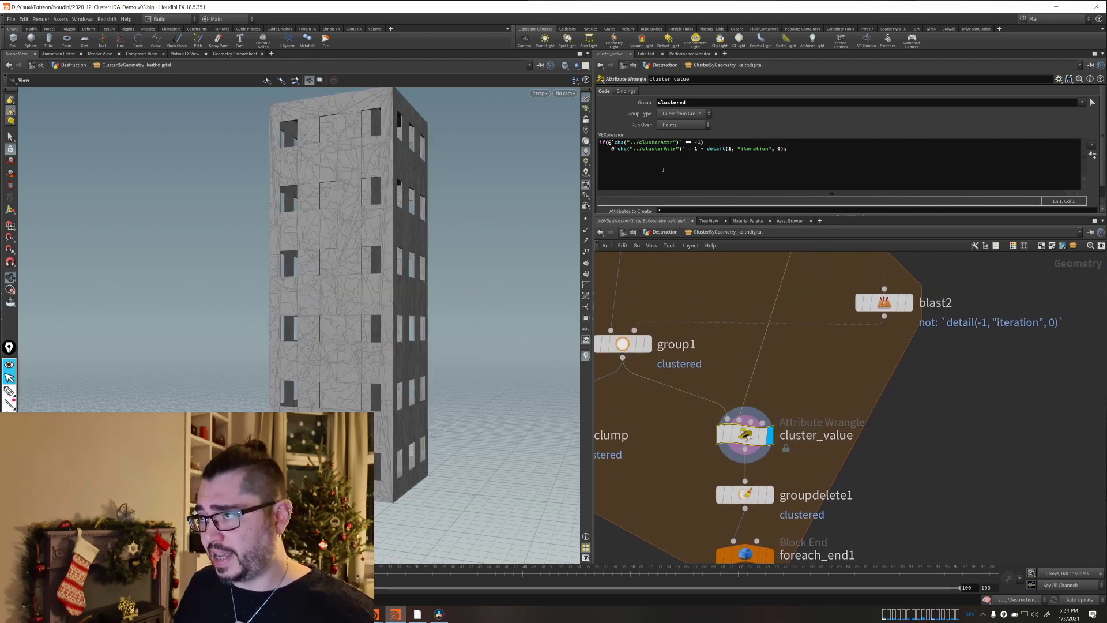
pyautogui.moveTo(707, 149); pyautogui.dragTo(798, 153)
pyautogui.click(798, 153)
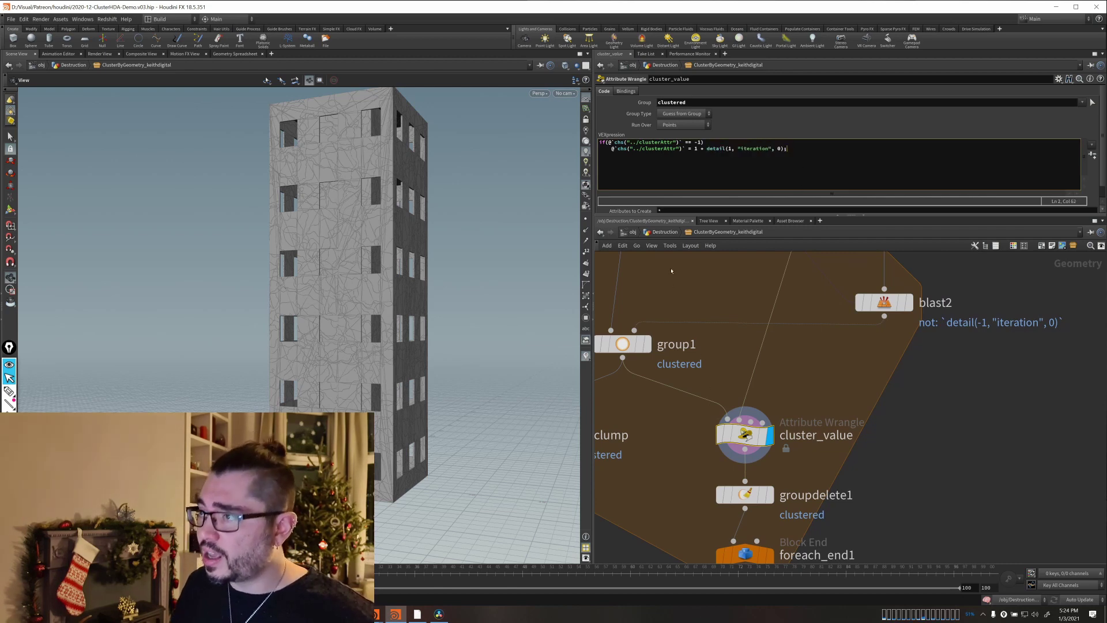
pyautogui.moveTo(675, 453); pyautogui.dragTo(811, 379)
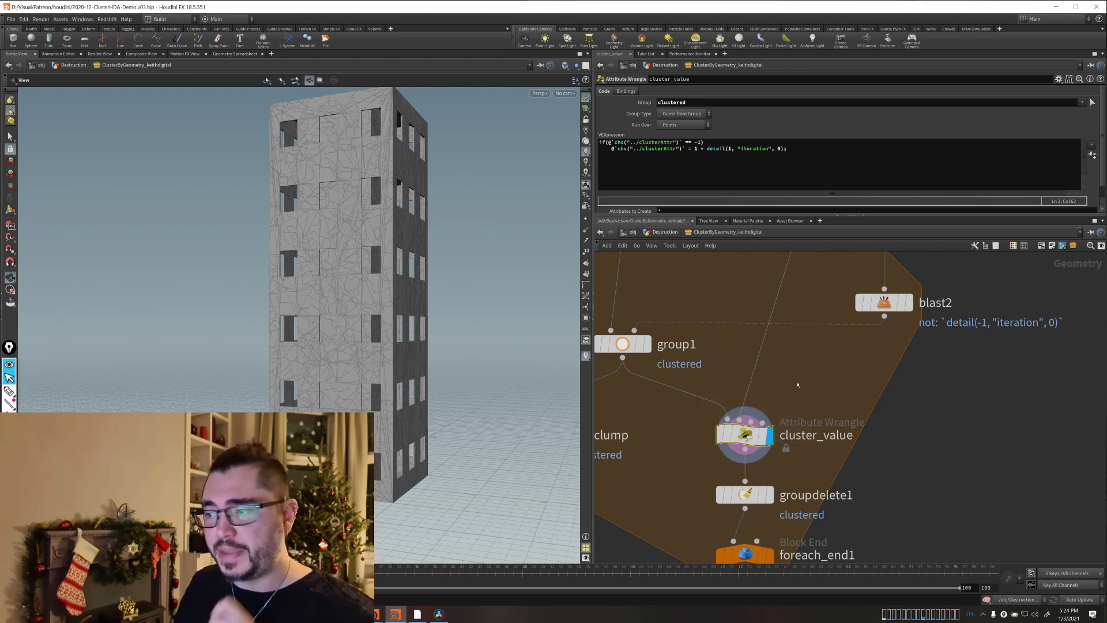
# Shift the check_clump node slightly farther from cluster_value and display its output again.
pyautogui.moveTo(720, 398); pyautogui.dragTo(860, 361, button='middle')
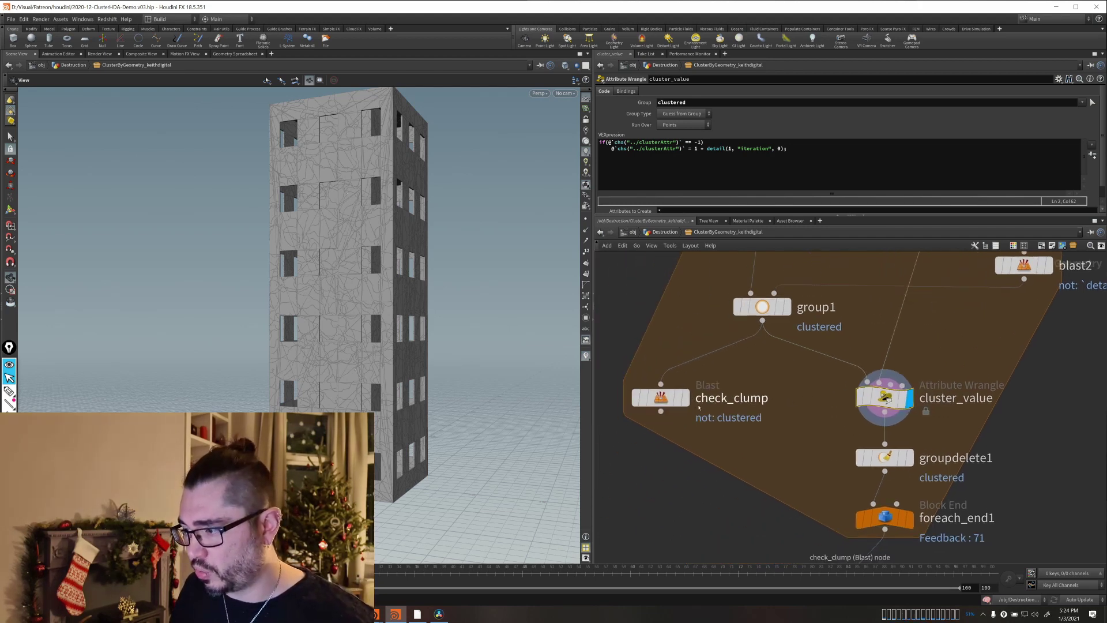
pyautogui.moveTo(739, 396); pyautogui.dragTo(664, 398)
pyautogui.click(688, 397)
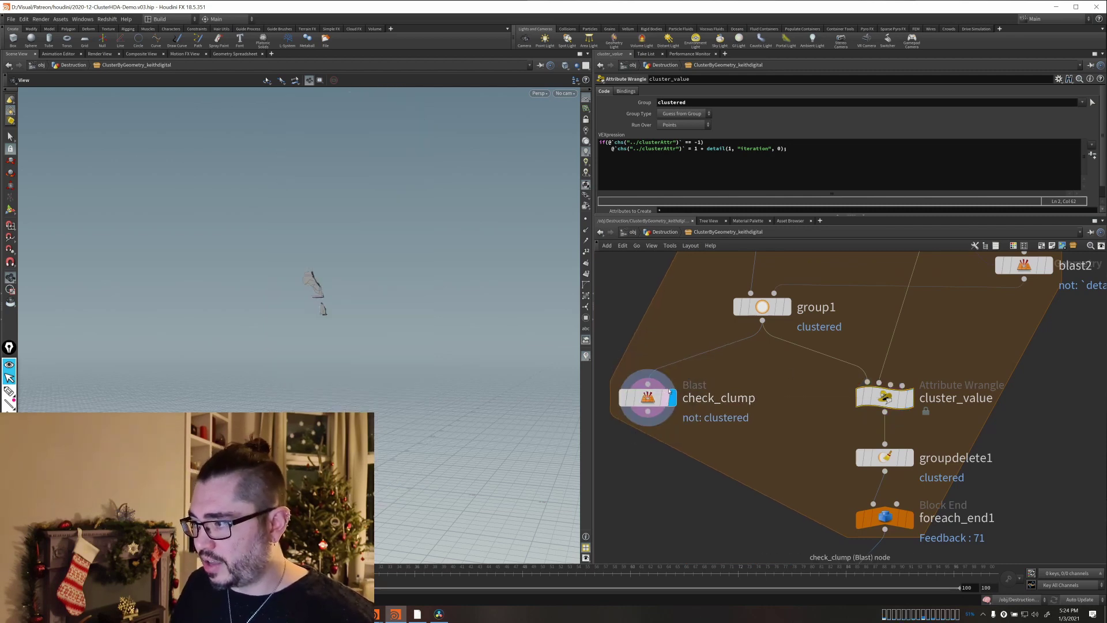
# Open group1's geometry spreadsheet on its point attributes and enlarge the window to show more rows.
pyautogui.rightClick(778, 307)
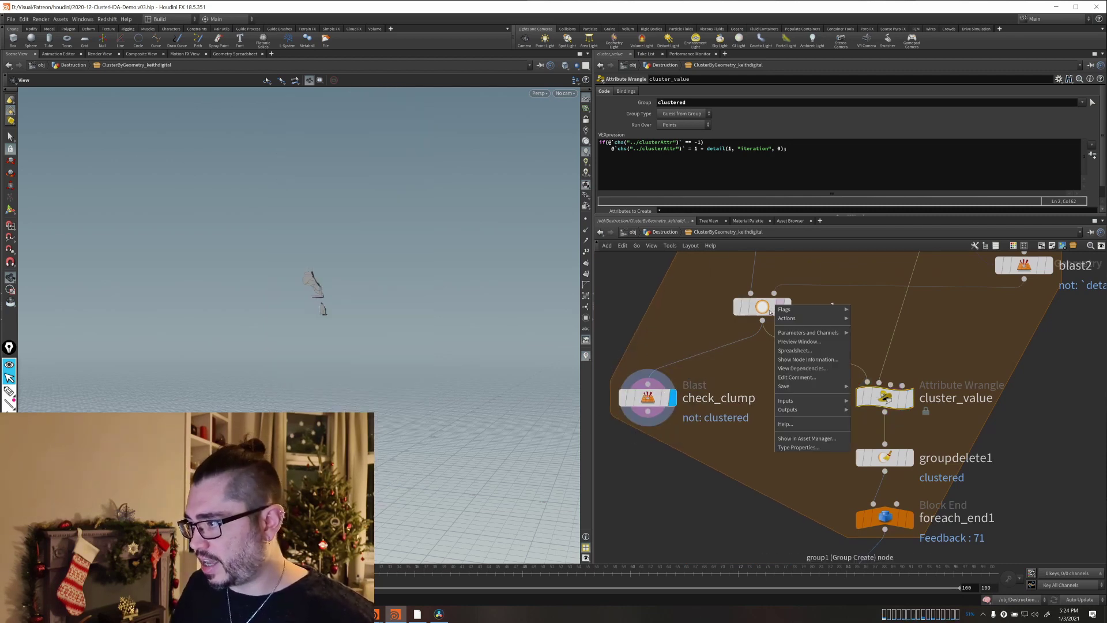
pyautogui.click(780, 350)
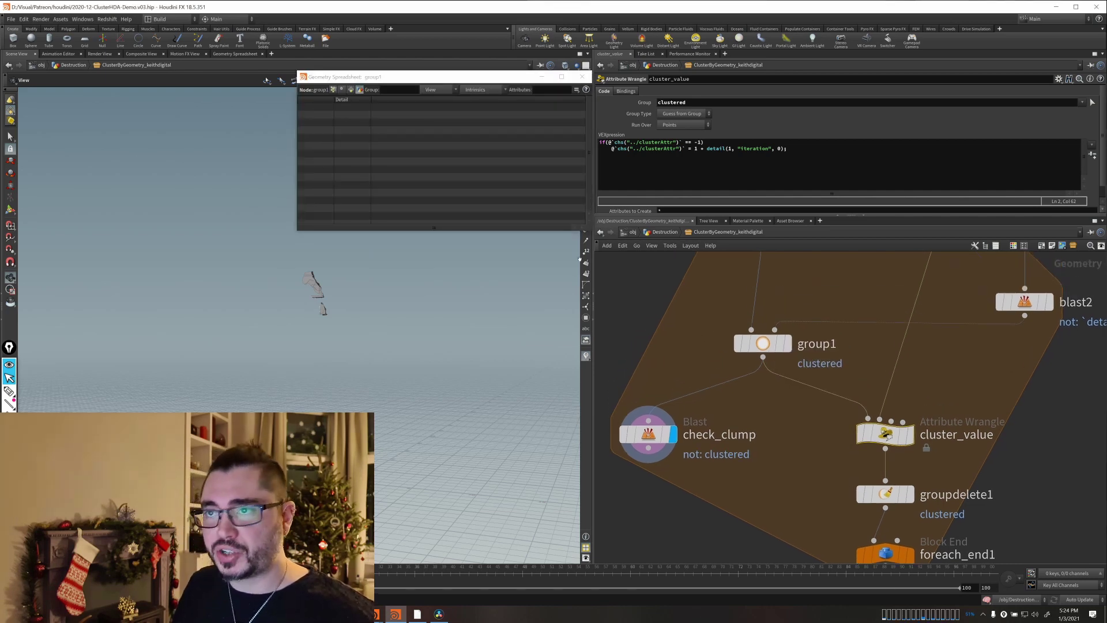
pyautogui.click(334, 90)
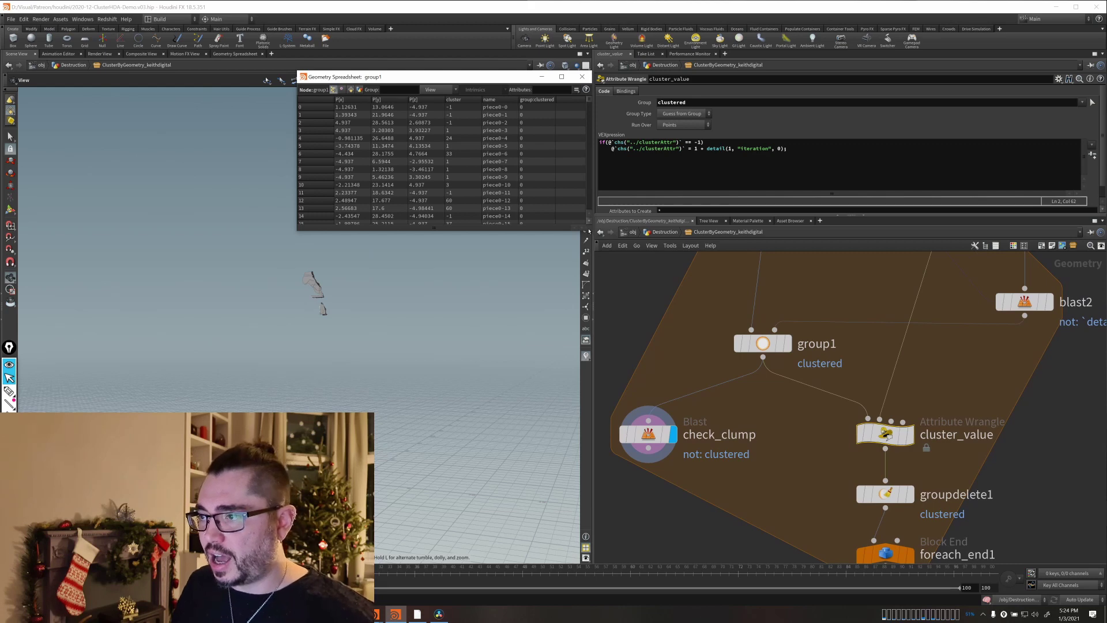
pyautogui.moveTo(590, 231); pyautogui.dragTo(701, 397)
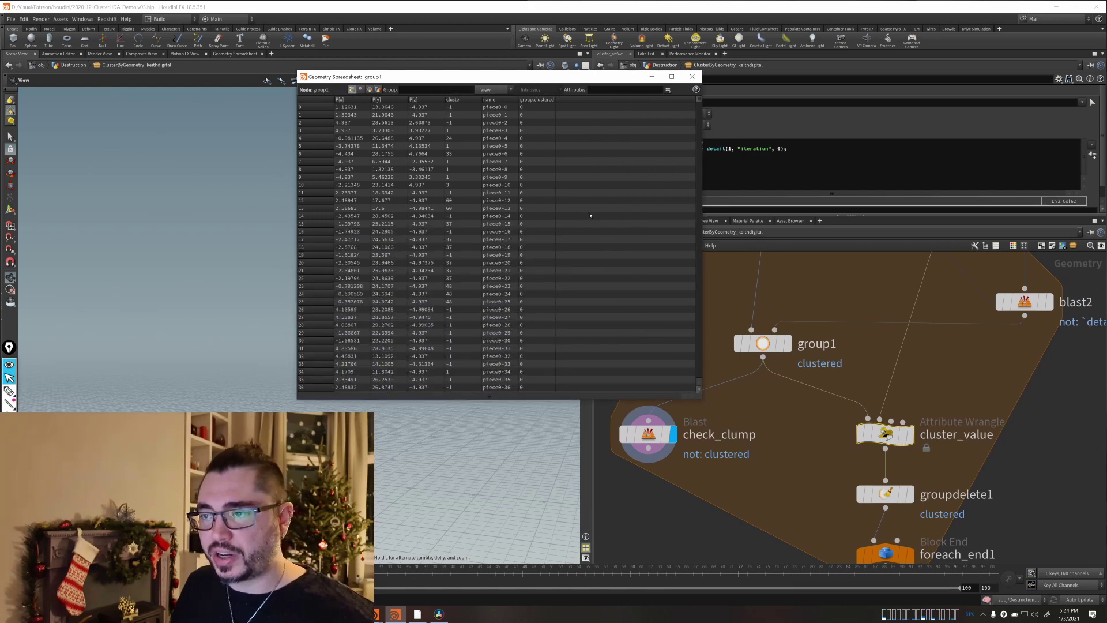
# Sort group1's points by the cluster attribute, review the lowest and highest values, and close the spreadsheet.
pyautogui.click(427, 100)
pyautogui.click(462, 100)
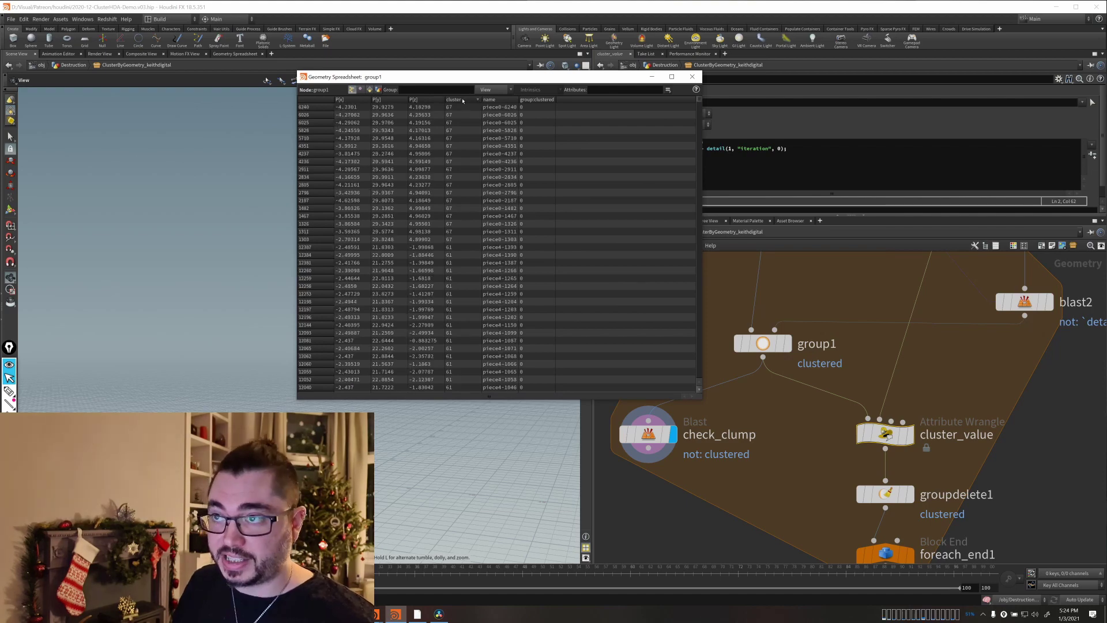
pyautogui.moveTo(697, 102); pyautogui.dragTo(703, 395)
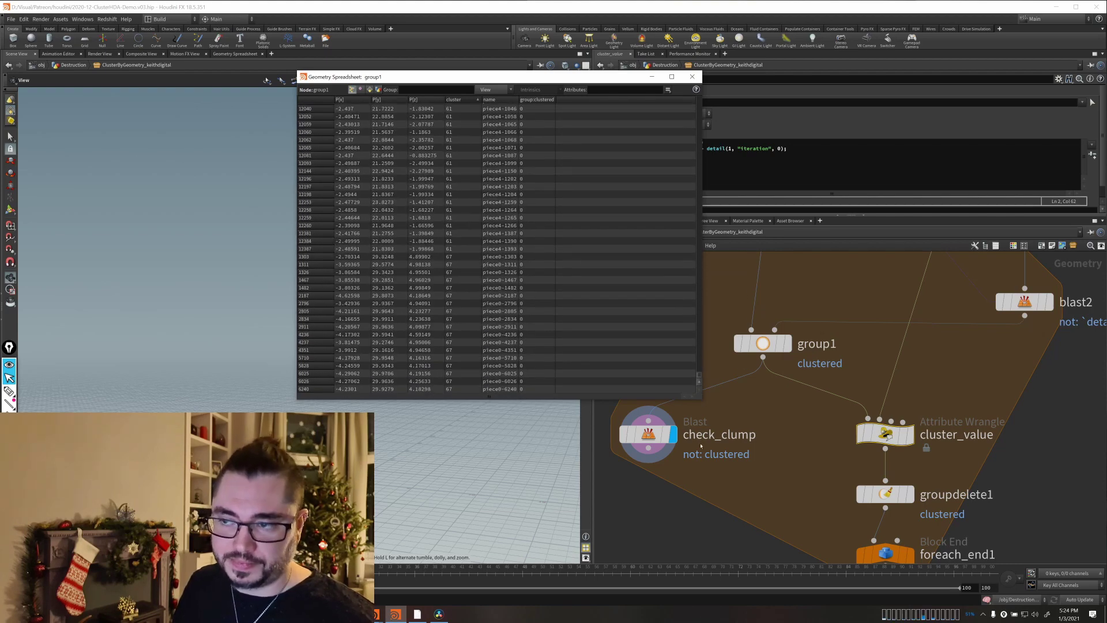
pyautogui.moveTo(701, 442); pyautogui.dragTo(711, 88)
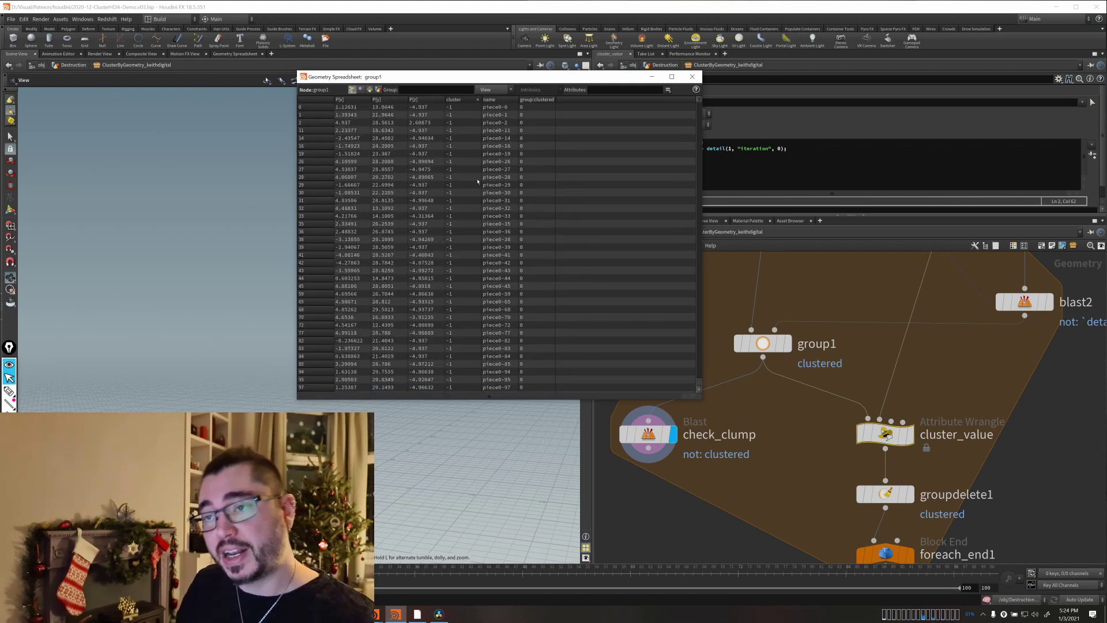
pyautogui.click(692, 76)
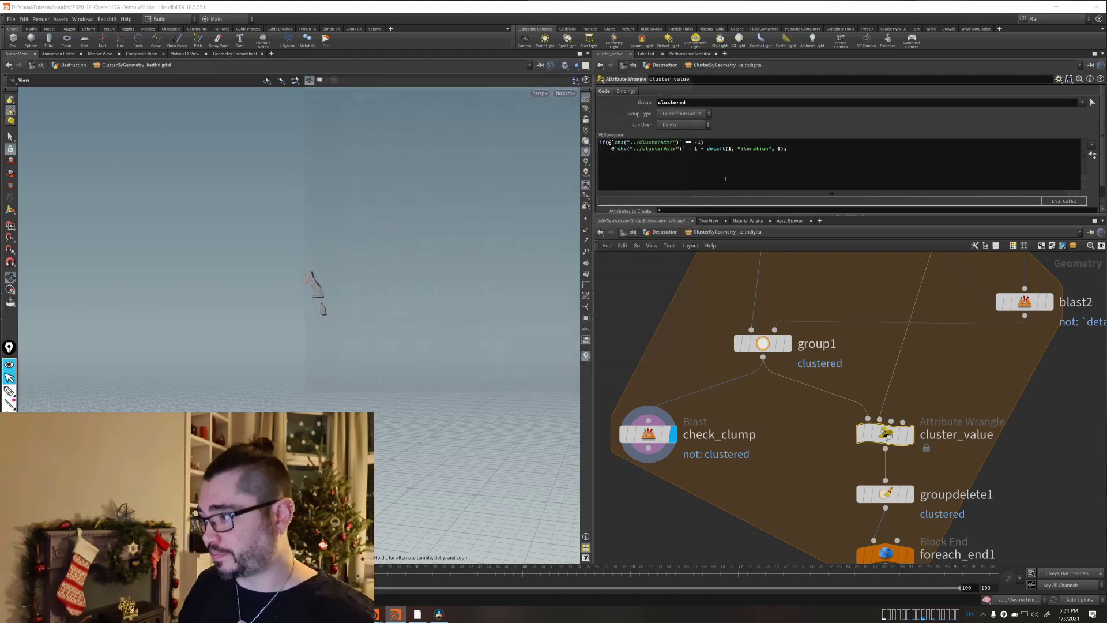
# Display group1's output again and place the text cursor beside the plus sign in cluster_value's VEX assignment.
pyautogui.click(786, 344)
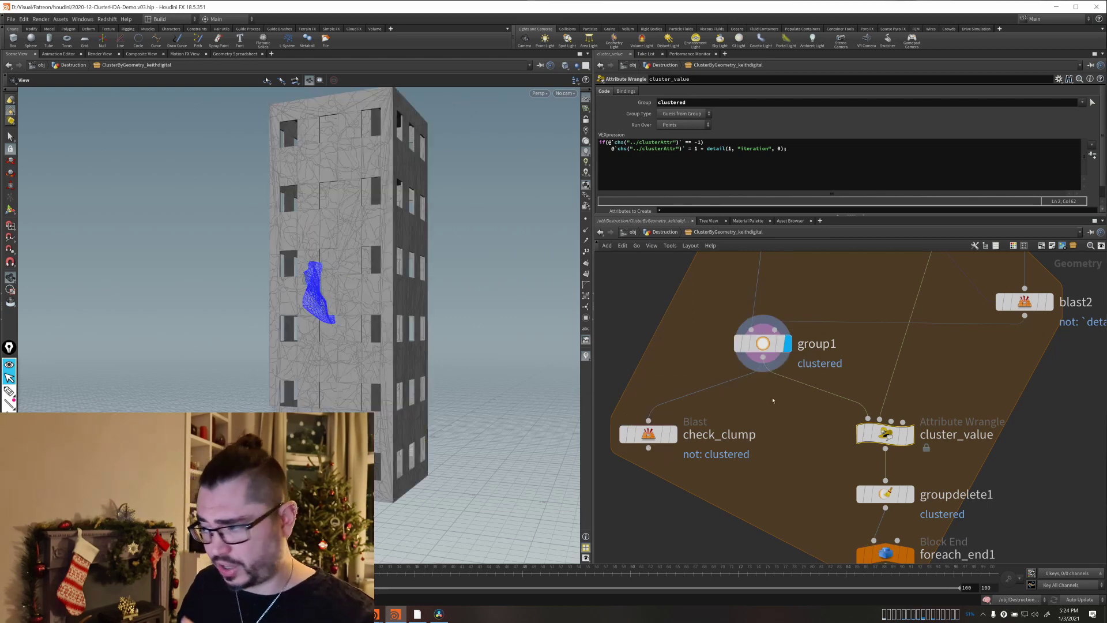
pyautogui.moveTo(754, 446); pyautogui.dragTo(643, 404, button='middle')
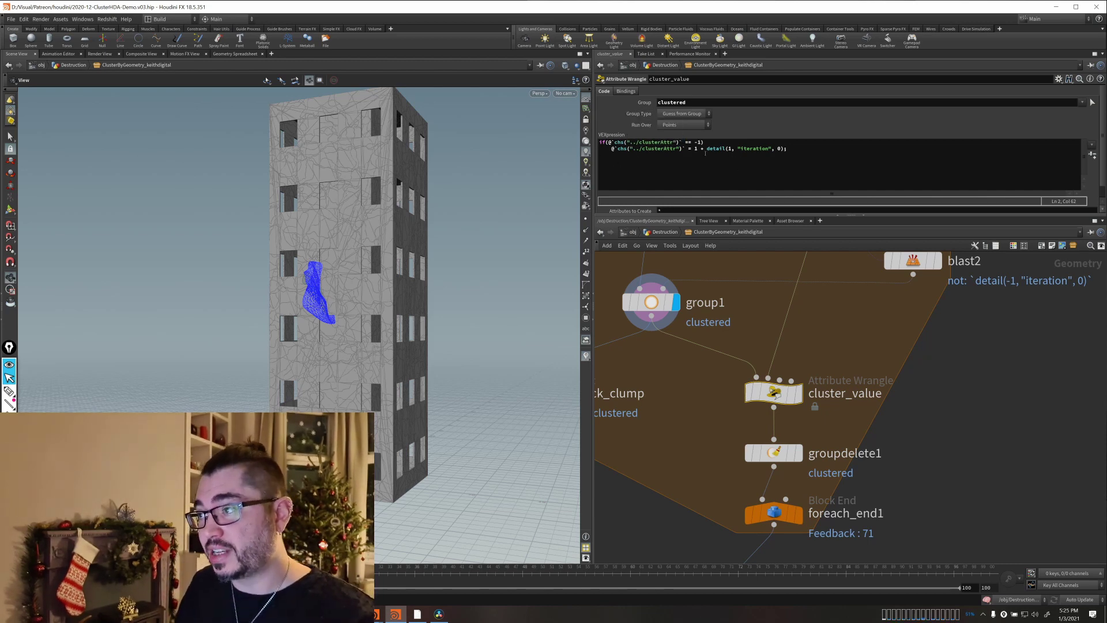
pyautogui.click(701, 149)
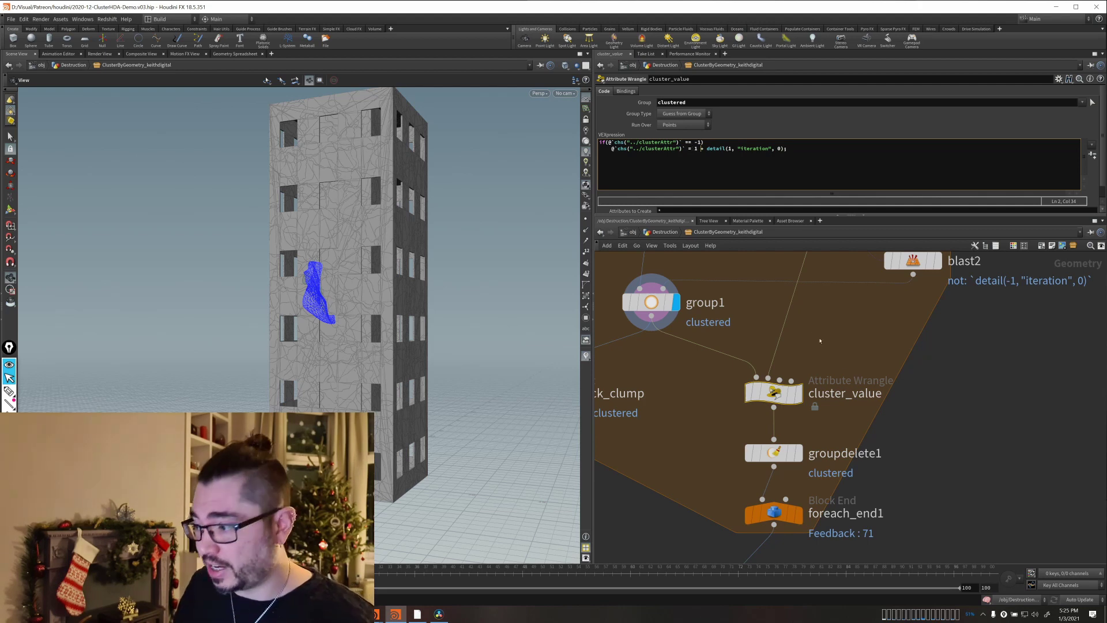
# Display groupdelete1's output in the for-each block and look over its connection to foreach_end1.
pyautogui.click(798, 453)
pyautogui.moveTo(903, 481); pyautogui.dragTo(914, 406, button='middle')
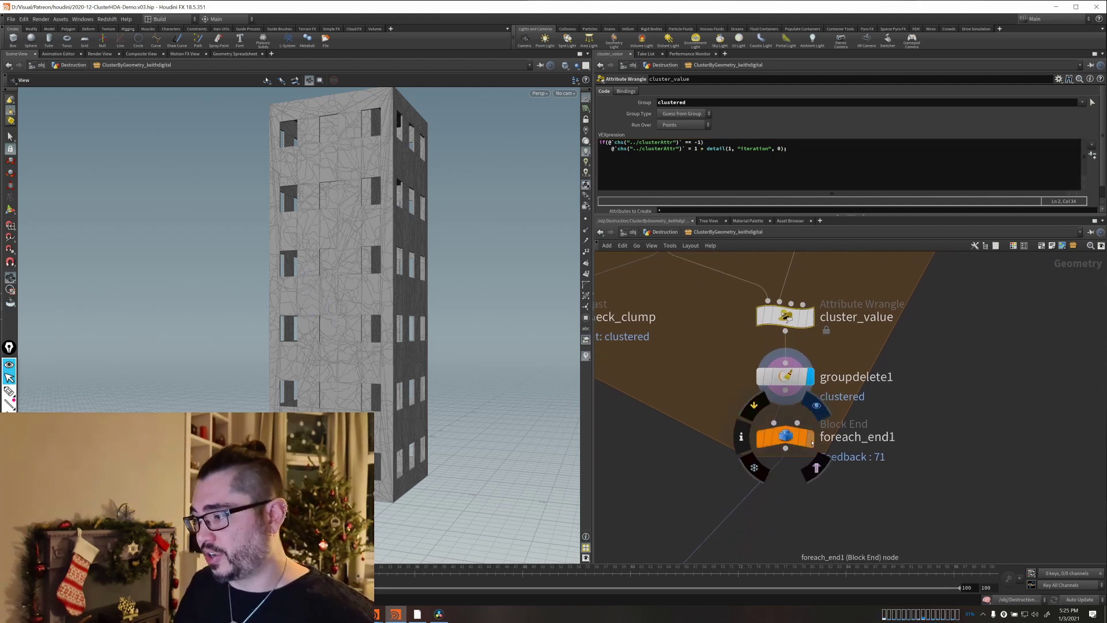
pyautogui.moveTo(813, 442)
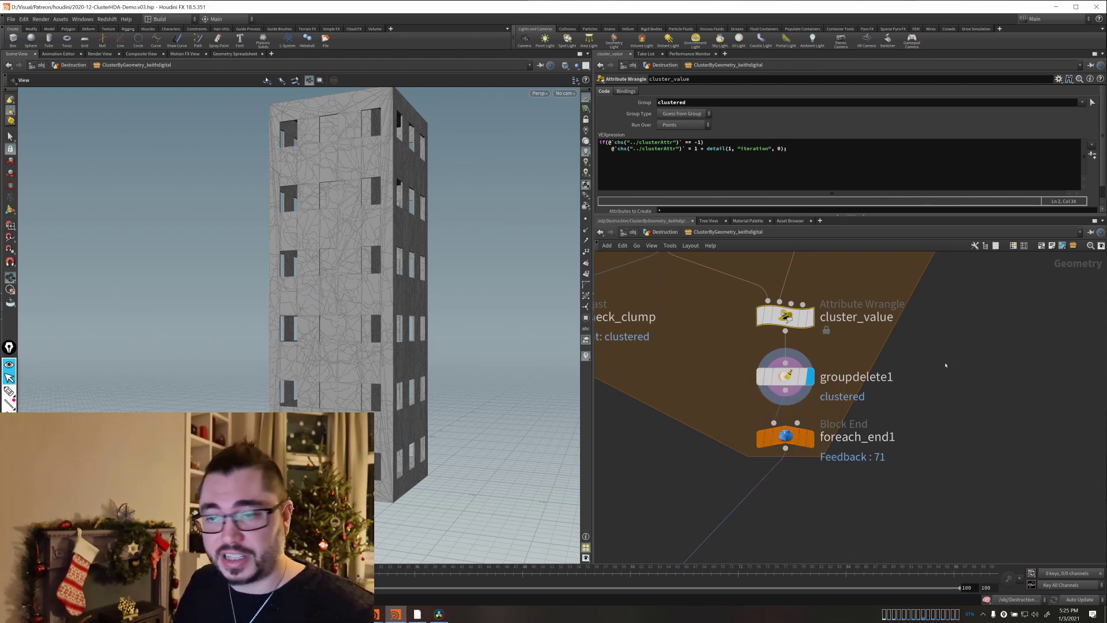
pyautogui.moveTo(960, 361); pyautogui.dragTo(969, 472, button='middle')
pyautogui.scroll(-3, 969, 472)
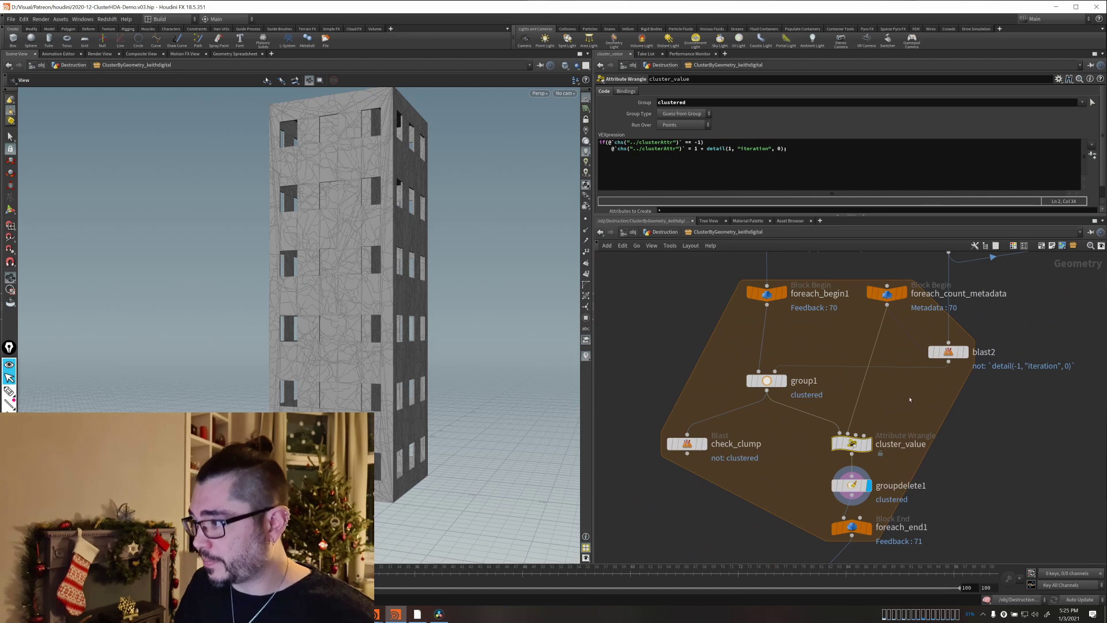
pyautogui.moveTo(909, 397); pyautogui.dragTo(912, 324, button='middle')
# Inspect the parameters of foreach_end1 and foreach_begin1.
pyautogui.click(847, 453)
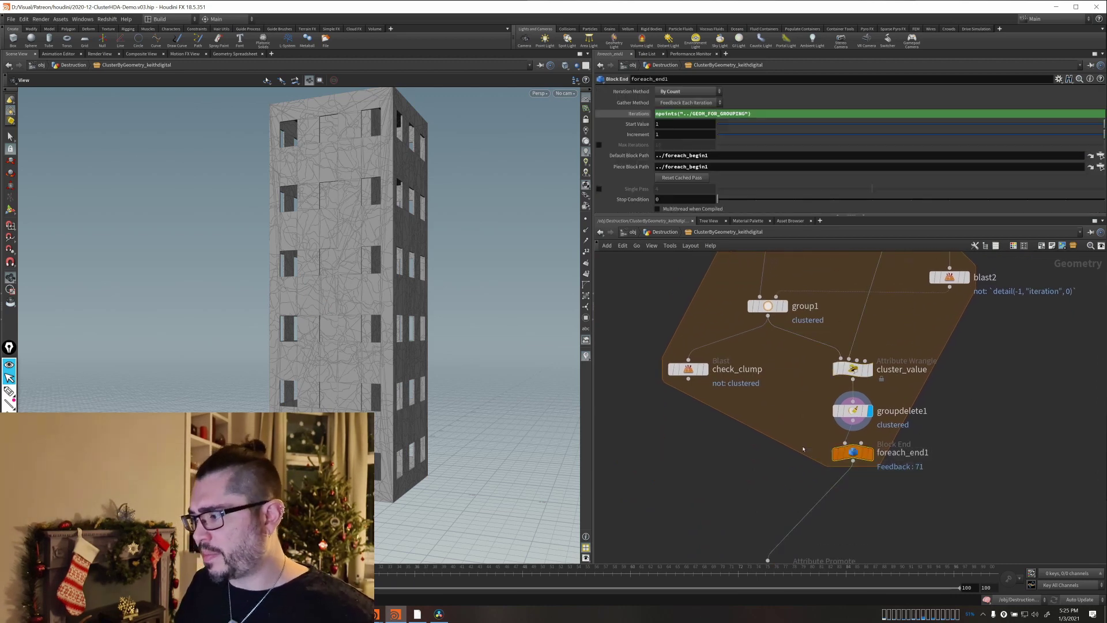
pyautogui.scroll(-3, 794, 413)
pyautogui.scroll(4, 768, 402)
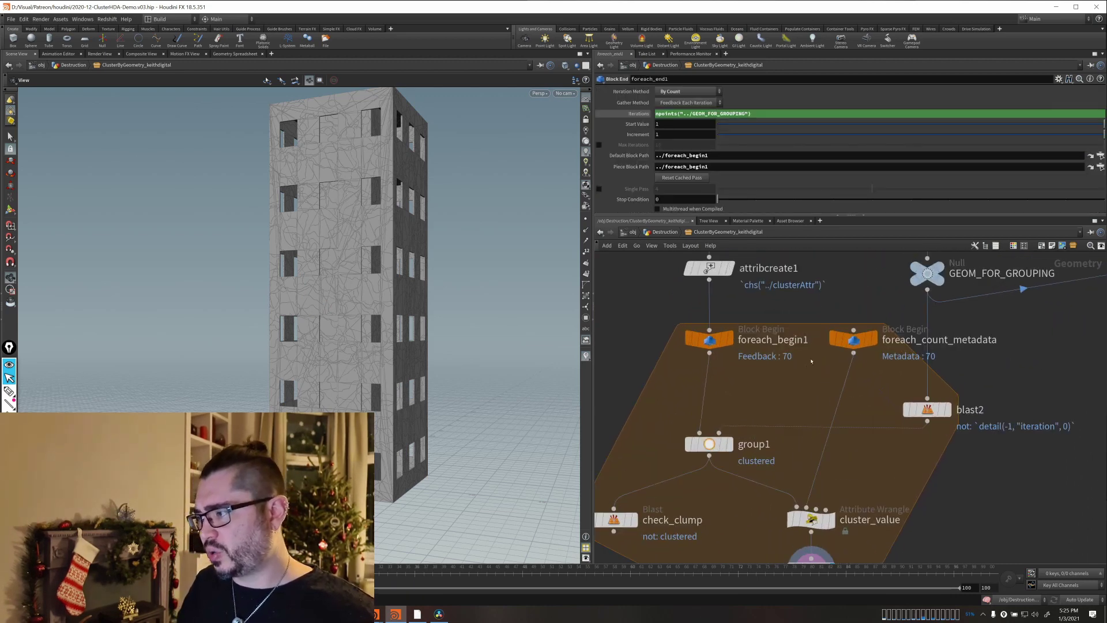
pyautogui.click(689, 335)
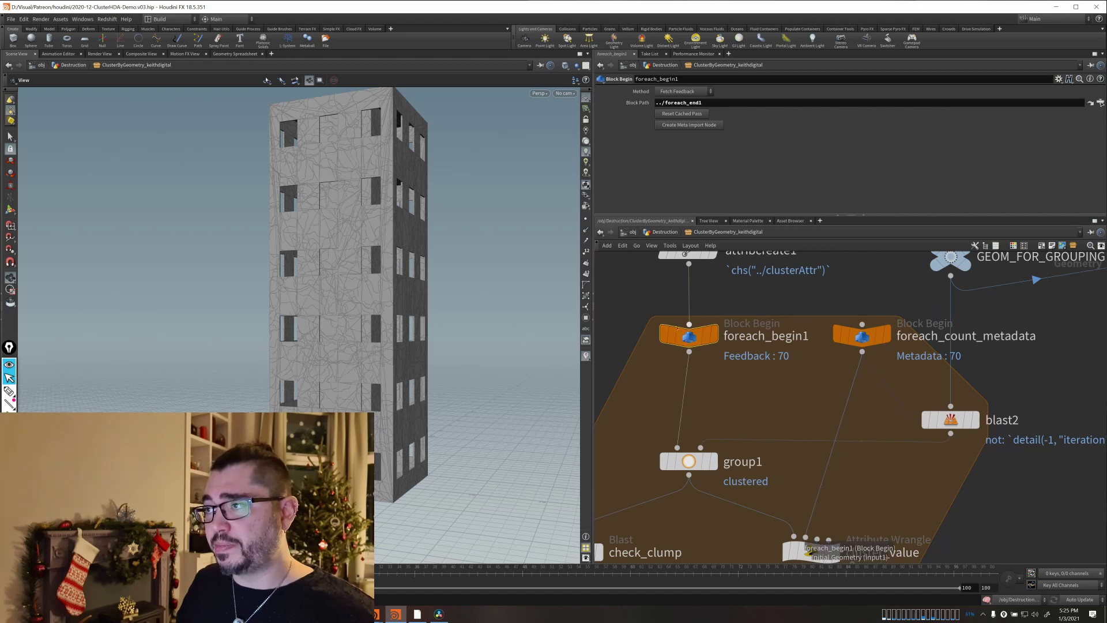
pyautogui.press('c')
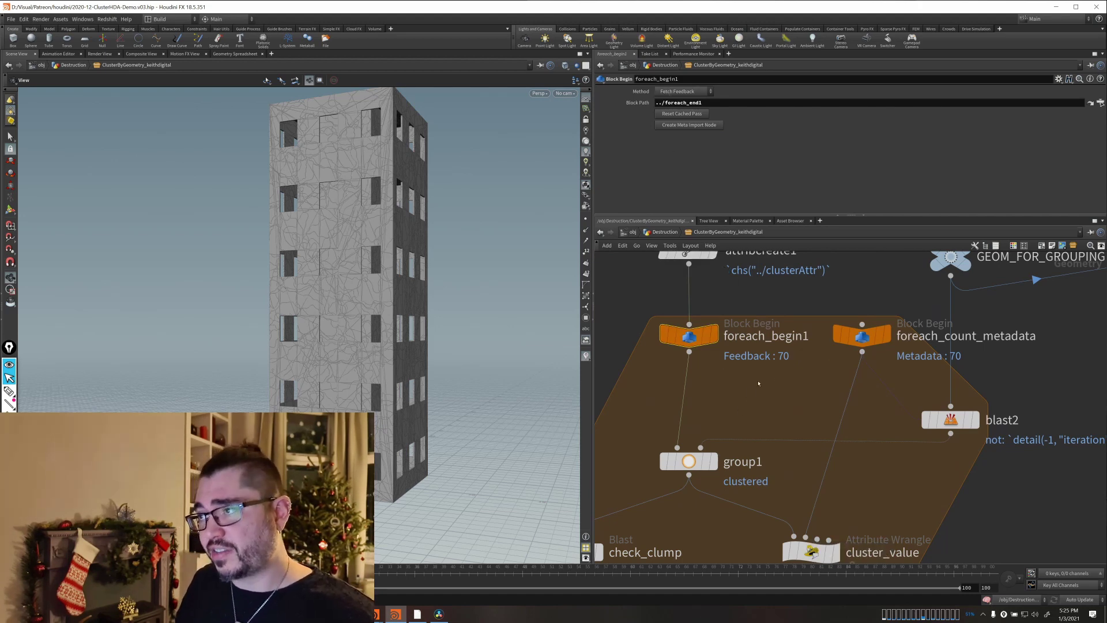
# Show foreach_end1's parameters again and review its Gather Method options, keeping Feedback Each Iteration.
pyautogui.scroll(-3, 783, 398)
pyautogui.moveTo(783, 407); pyautogui.dragTo(769, 232, button='middle')
pyautogui.moveTo(732, 438); pyautogui.dragTo(838, 398)
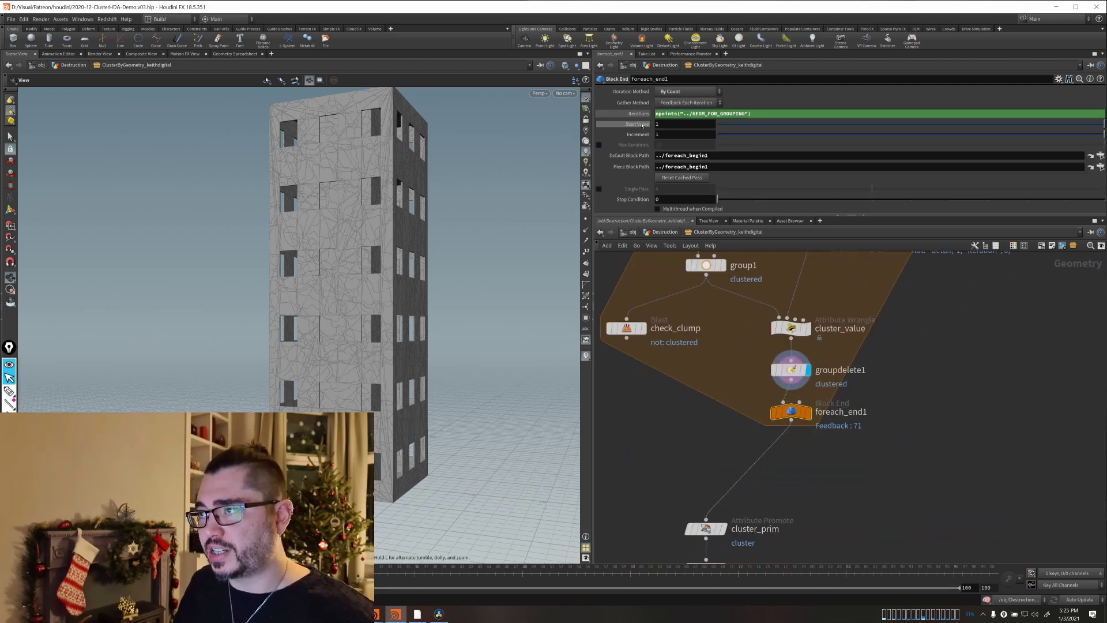
pyautogui.click(672, 103)
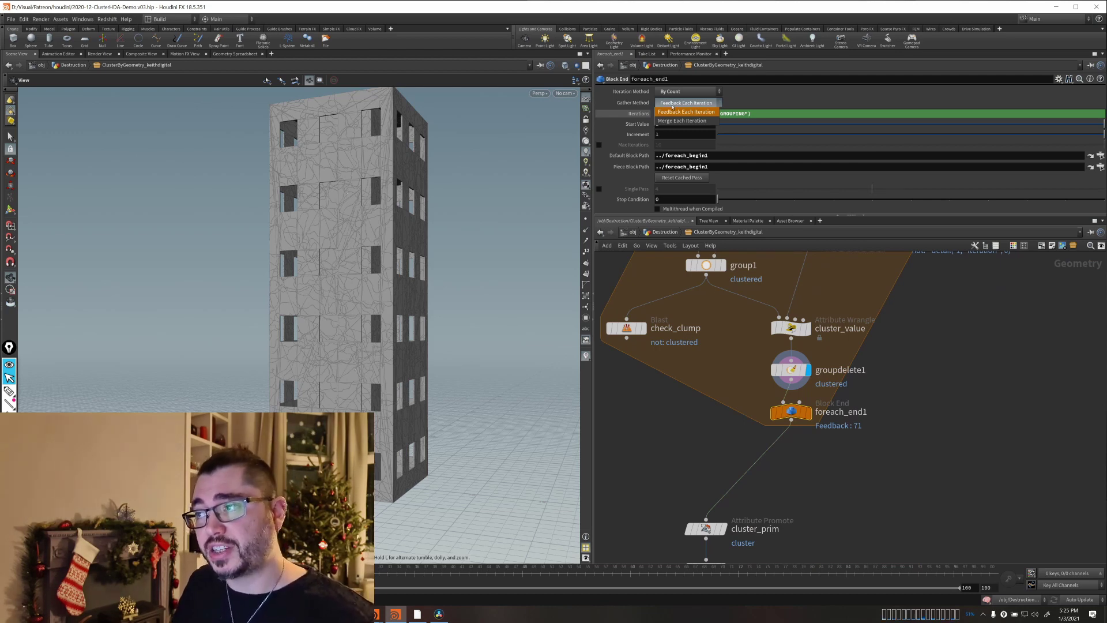
pyautogui.click(682, 104)
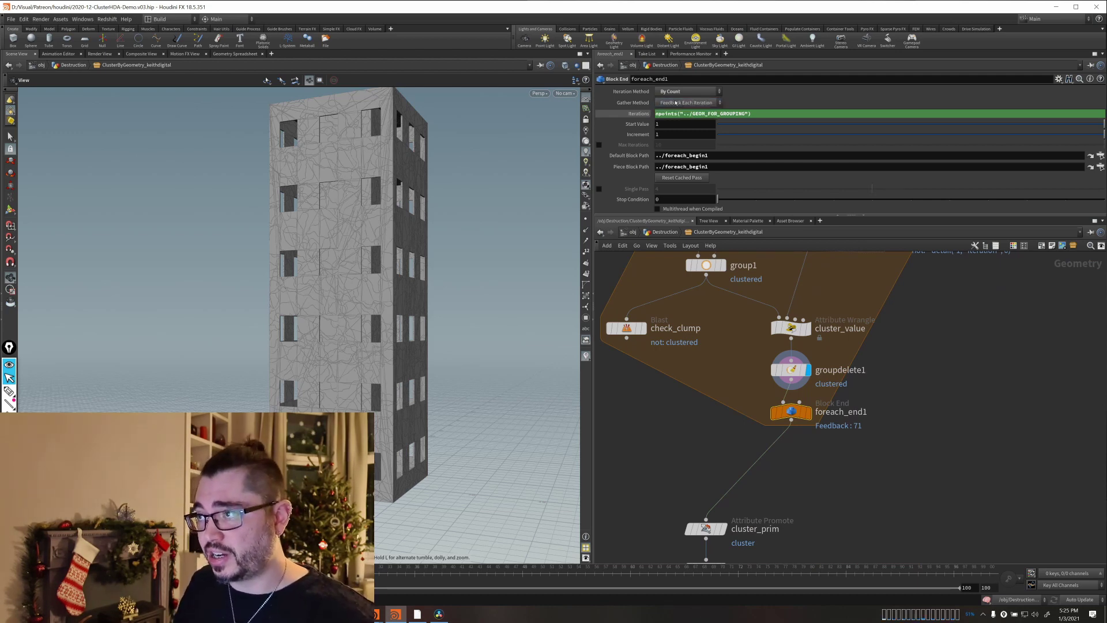
# Review foreach_begin1's Fetch Feedback settings and follow the loop down to foreach_end1.
pyautogui.moveTo(888, 415); pyautogui.dragTo(892, 453, button='middle')
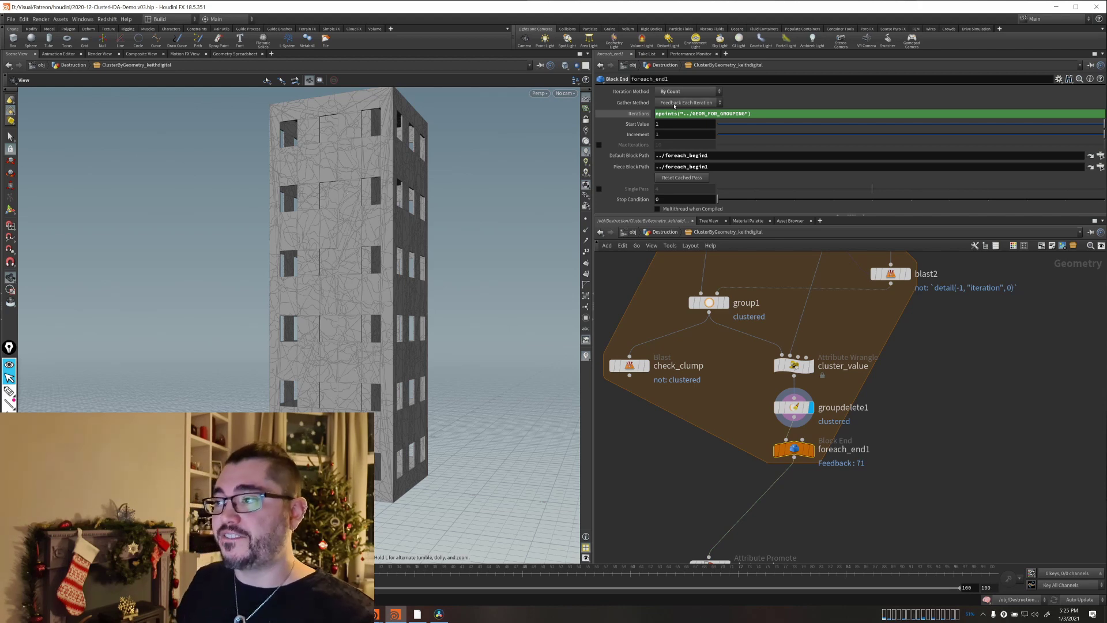
pyautogui.scroll(-5, 761, 430)
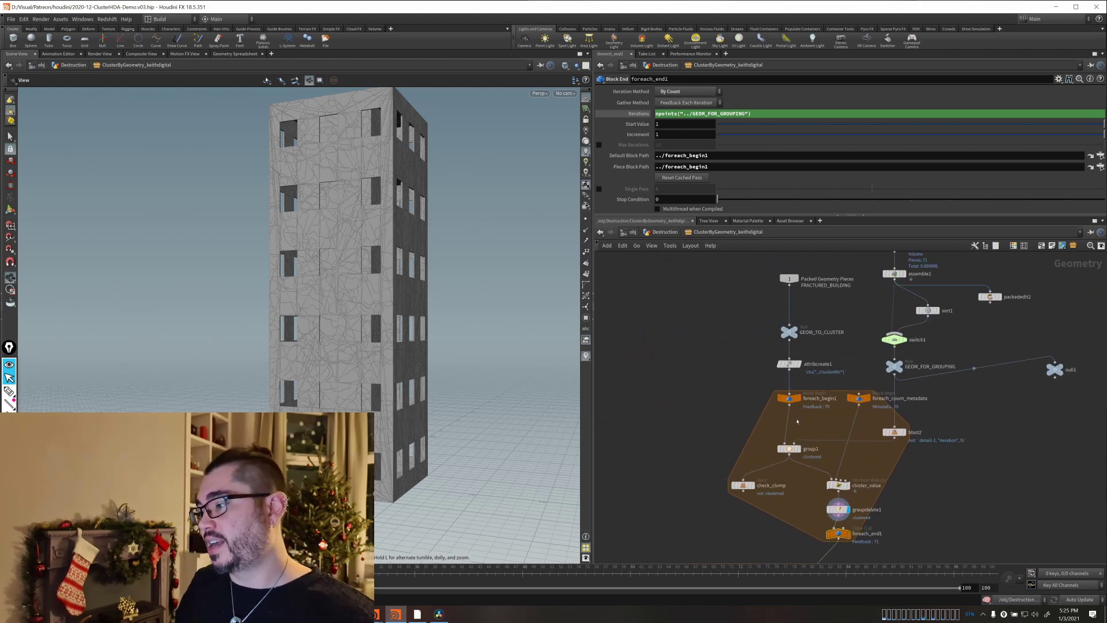
pyautogui.click(789, 398)
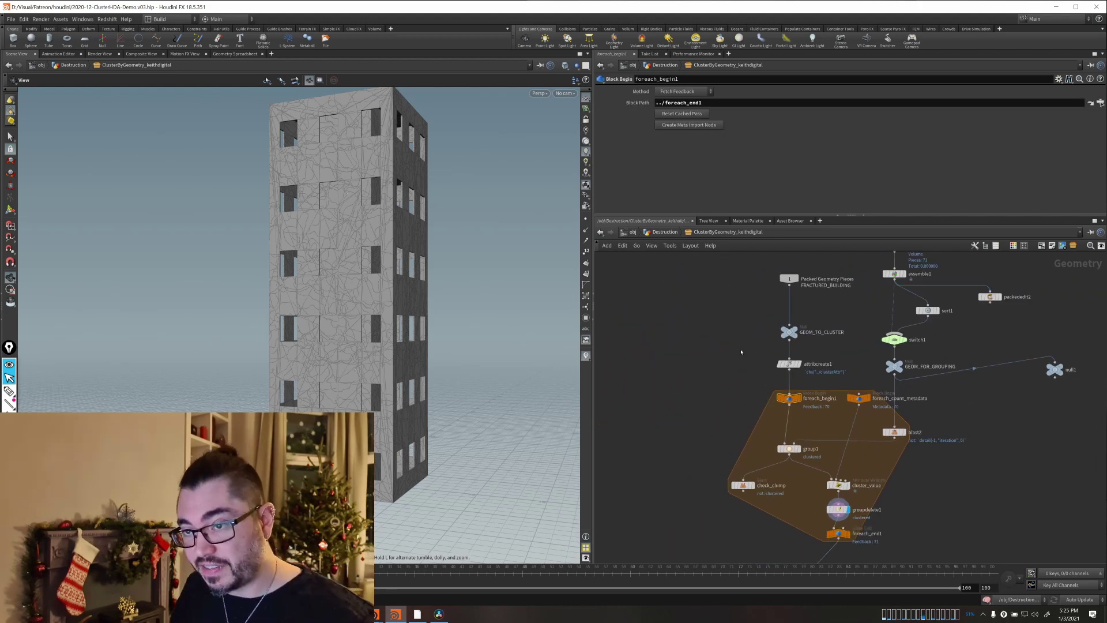
pyautogui.scroll(-5, 836, 380)
pyautogui.moveTo(882, 453); pyautogui.dragTo(889, 365, button='middle')
pyautogui.scroll(5, 889, 365)
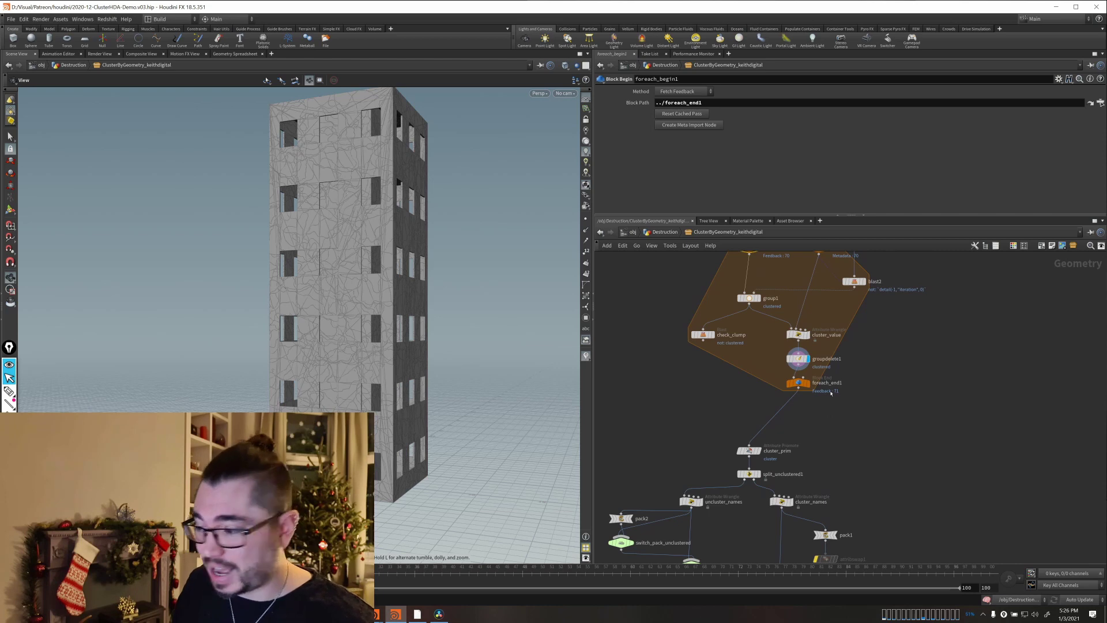
pyautogui.scroll(3, 832, 411)
pyautogui.moveTo(796, 391)
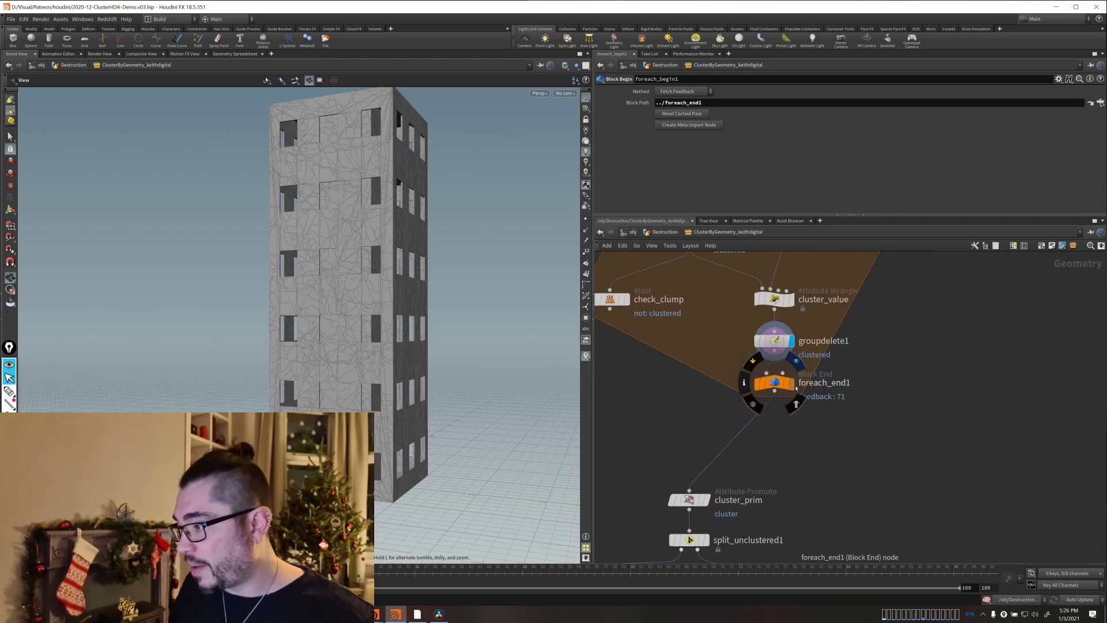
# Select cluster_prim below the loop and review its Attribute Promote settings.
pyautogui.moveTo(823, 447); pyautogui.dragTo(875, 309, button='middle')
pyautogui.scroll(2, 823, 470)
pyautogui.moveTo(772, 412); pyautogui.dragTo(874, 399, button='middle')
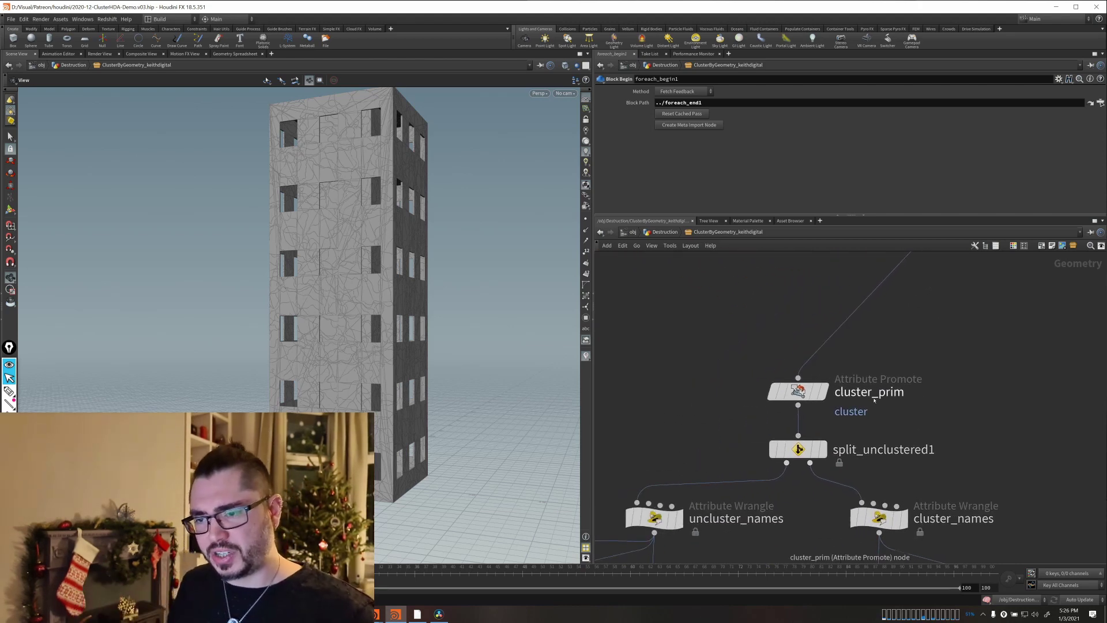
pyautogui.moveTo(836, 421); pyautogui.dragTo(783, 373, button='middle')
pyautogui.click(743, 343)
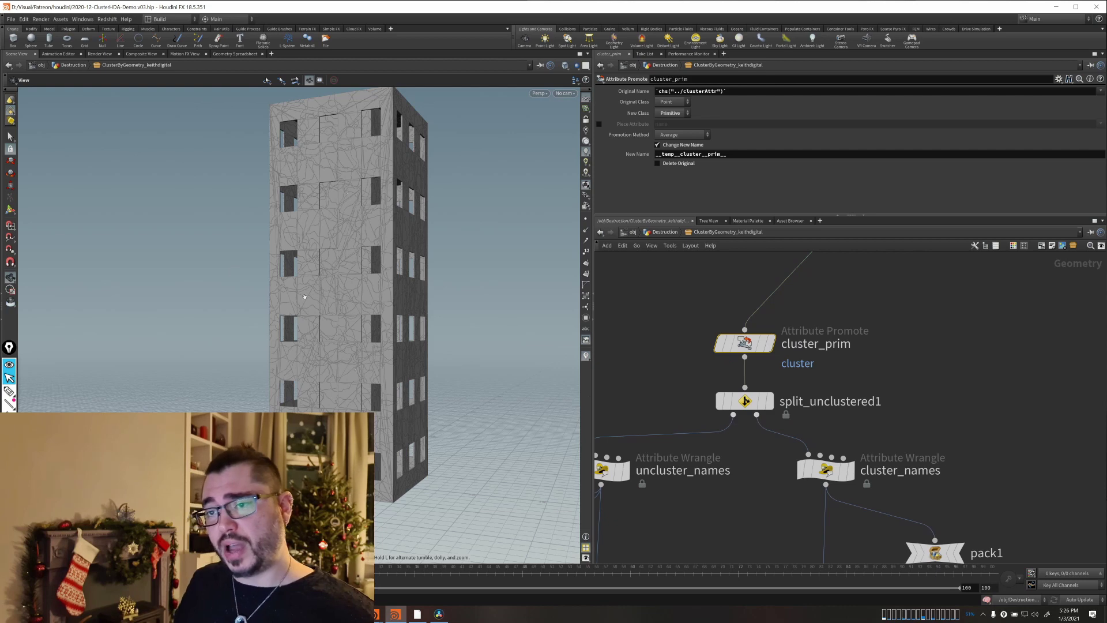
pyautogui.moveTo(638, 344); pyautogui.dragTo(648, 370, button='middle')
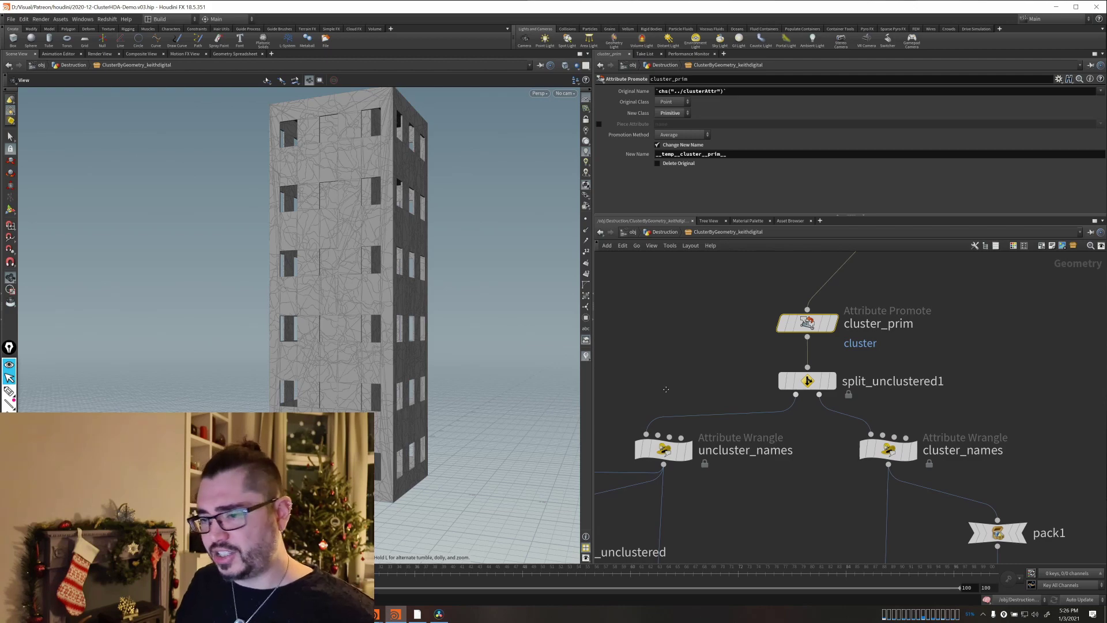
pyautogui.moveTo(658, 367); pyautogui.dragTo(675, 376, button='middle')
pyautogui.moveTo(369, 455); pyautogui.dragTo(461, 427)
pyautogui.moveTo(461, 426); pyautogui.dragTo(415, 415, button='right')
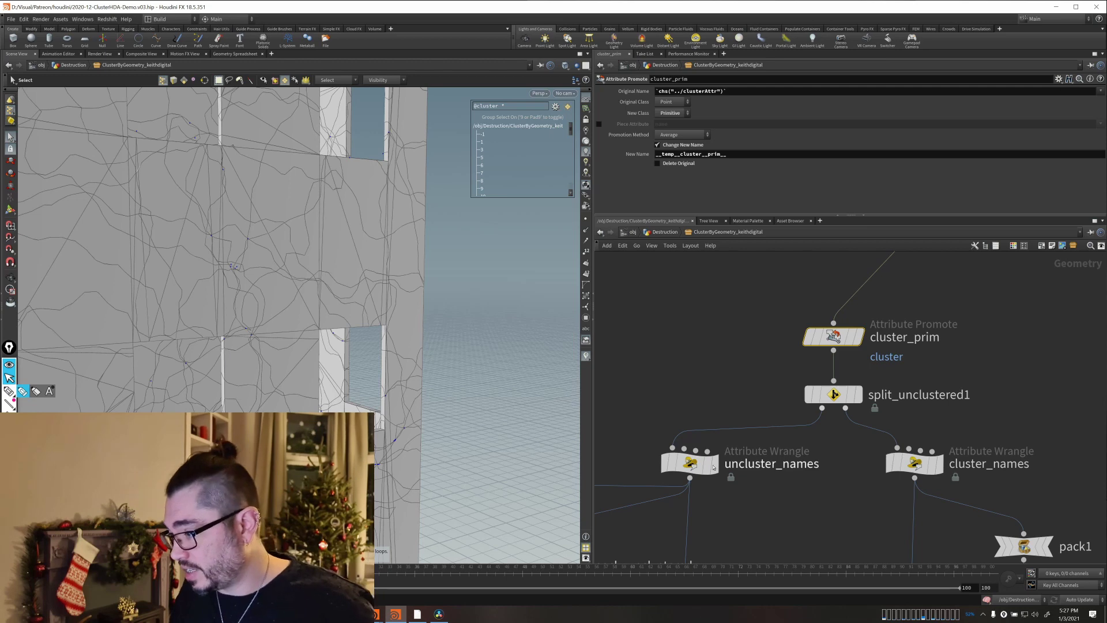
# Examine the naming, packing, grouping and merge nodes below split_unclustered1 down to switch_visualize.
pyautogui.scroll(-5, 846, 279)
pyautogui.scroll(3, 824, 386)
pyautogui.moveTo(816, 462); pyautogui.dragTo(802, 431, button='middle')
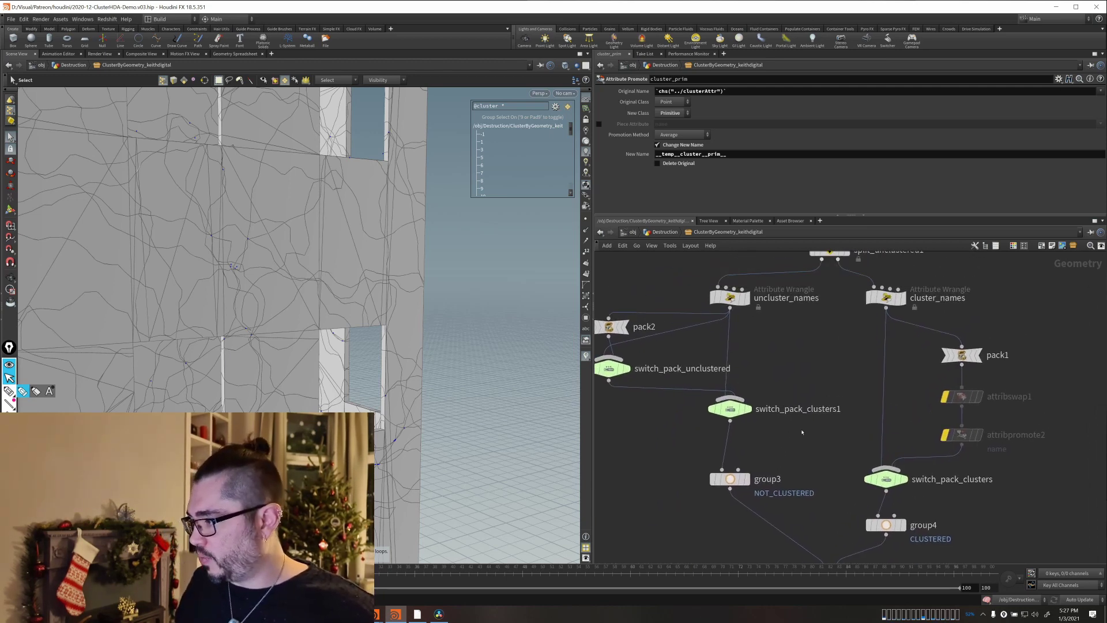
pyautogui.scroll(-3, 779, 457)
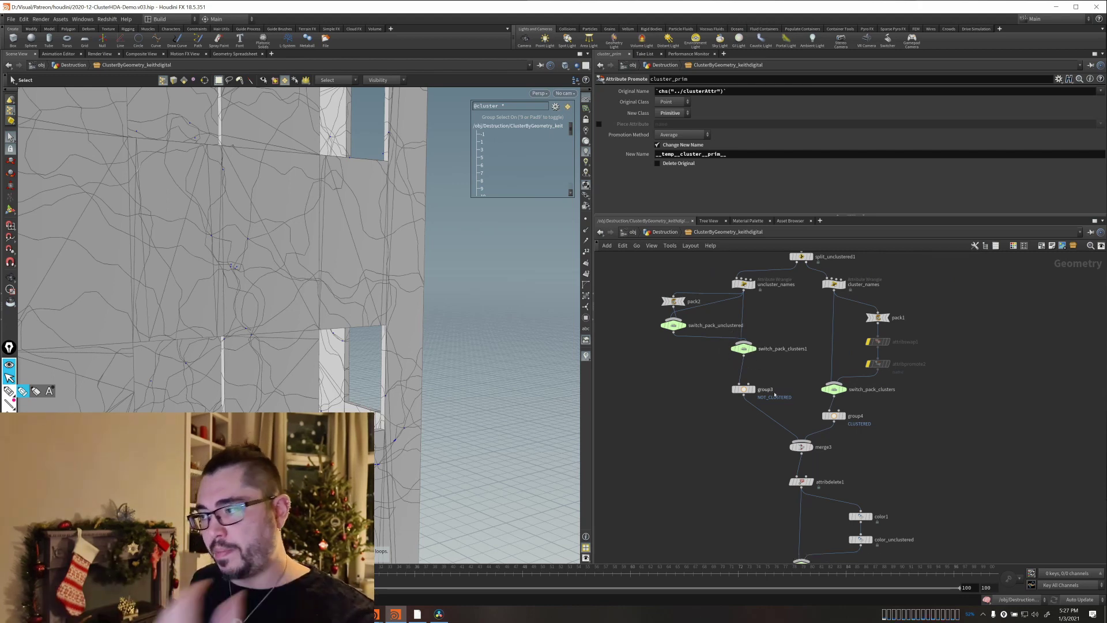
pyautogui.moveTo(773, 551); pyautogui.dragTo(721, 395, button='middle')
pyautogui.scroll(3, 721, 395)
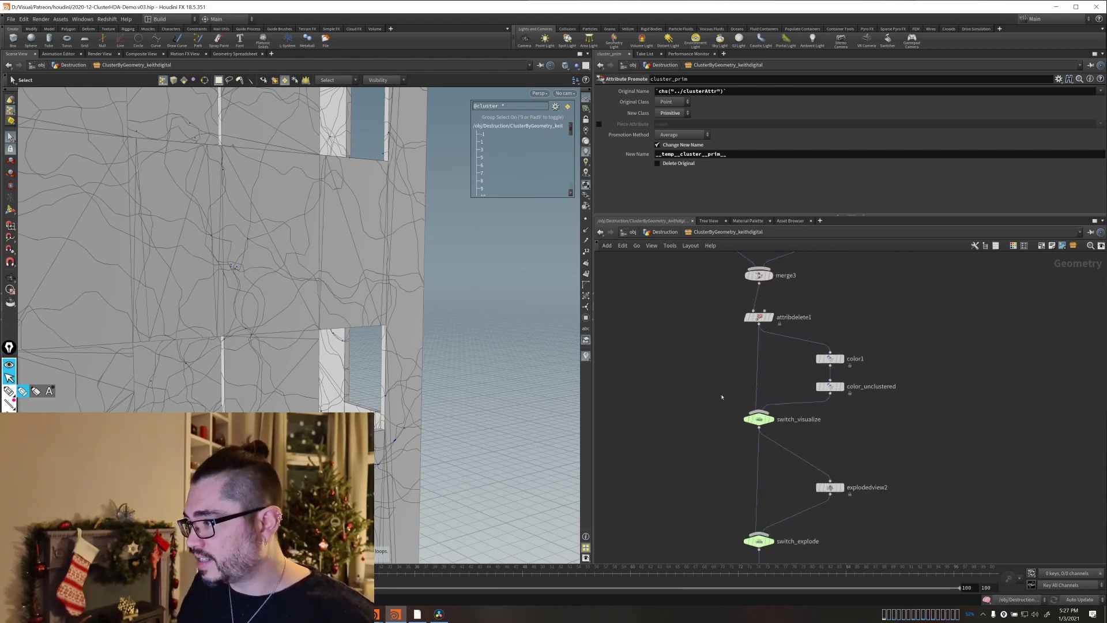
pyautogui.scroll(-2, 711, 386)
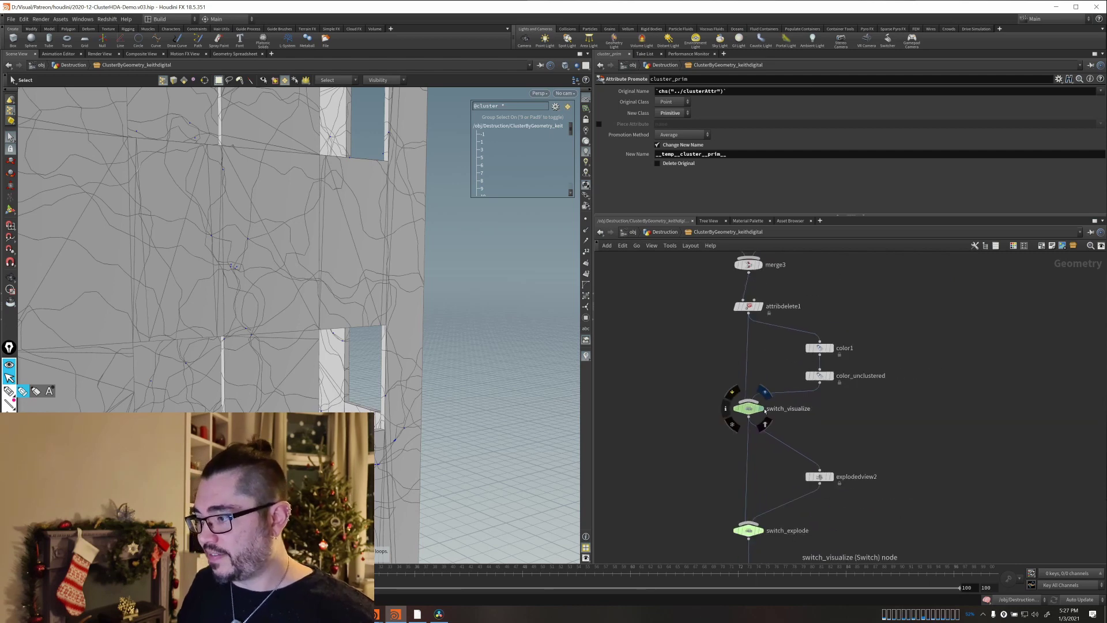
# Display attribdelete1's output, followed by switch_visualize's output with its cluster colours.
pyautogui.moveTo(763, 309)
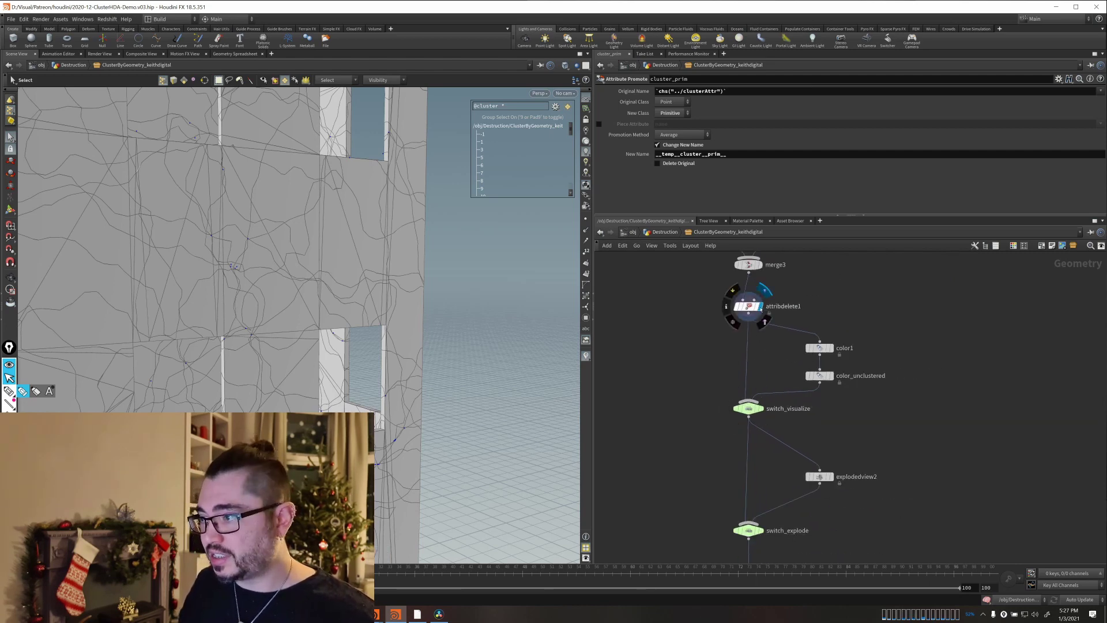
pyautogui.click(764, 289)
pyautogui.click(762, 408)
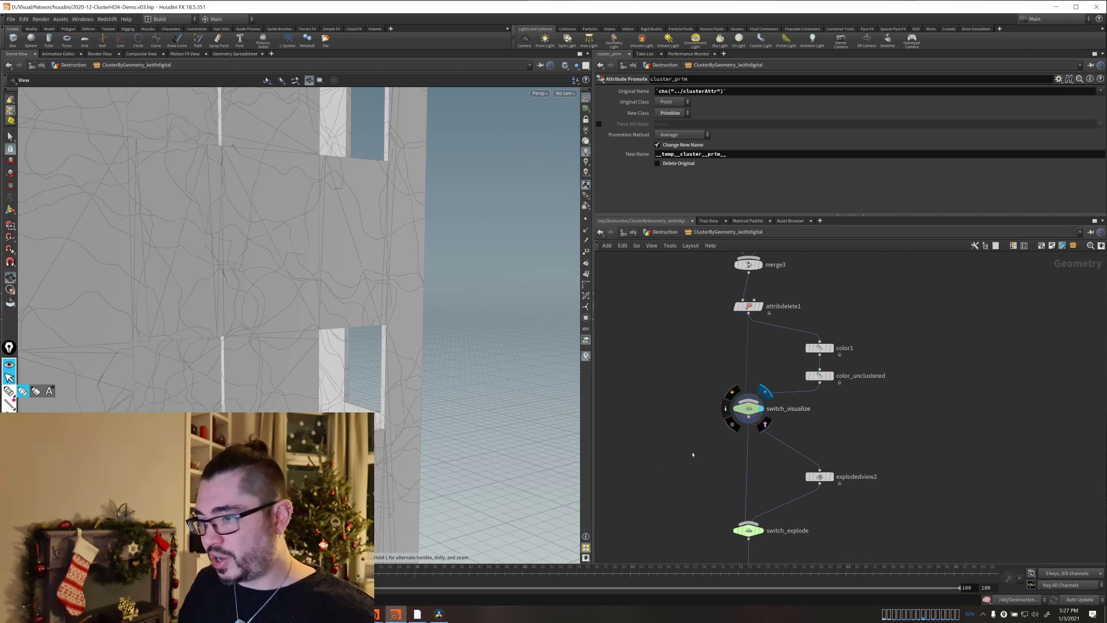
pyautogui.moveTo(694, 452); pyautogui.dragTo(719, 357, button='middle')
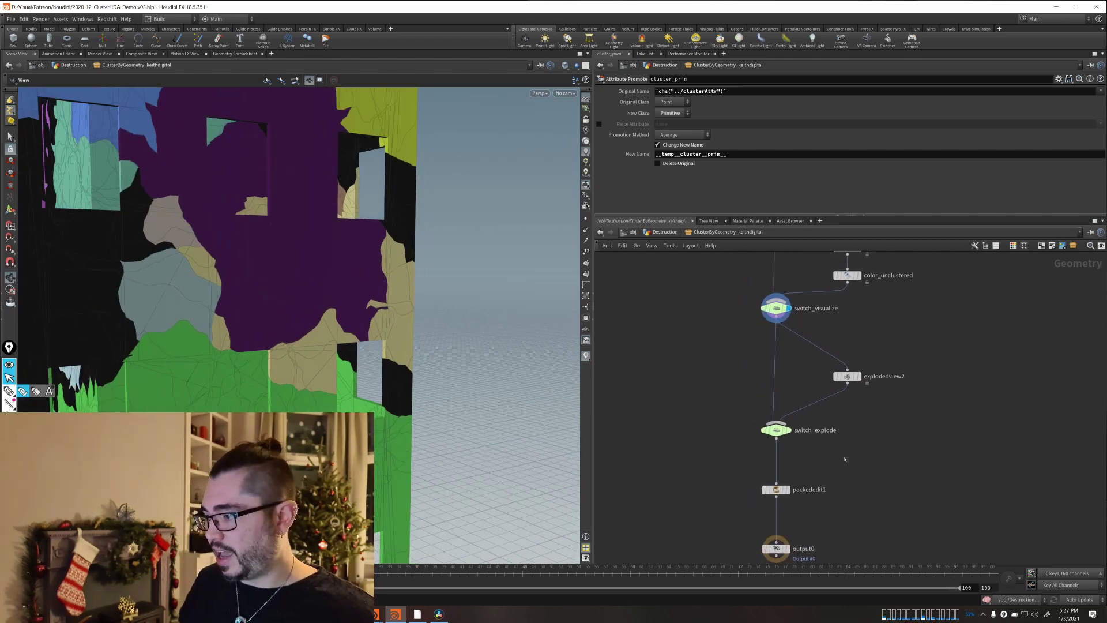
# Display switch_explode's output, followed by packededit1's, and show packededit1's parameters.
pyautogui.click(788, 430)
pyautogui.moveTo(704, 472); pyautogui.dragTo(701, 367, button='middle')
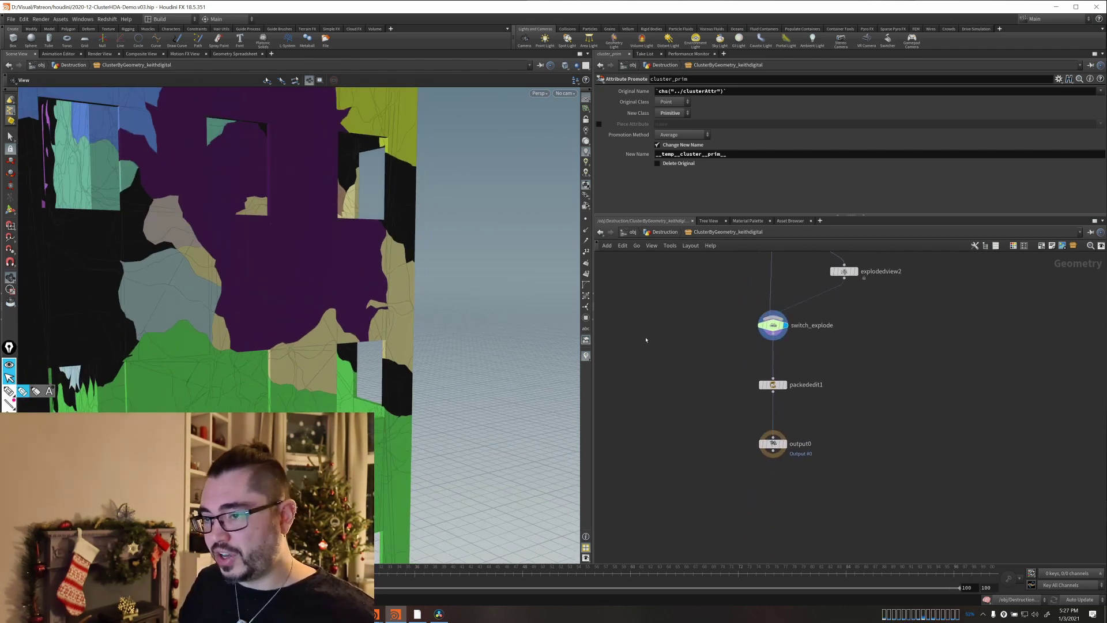
pyautogui.click(772, 385)
pyautogui.click(783, 385)
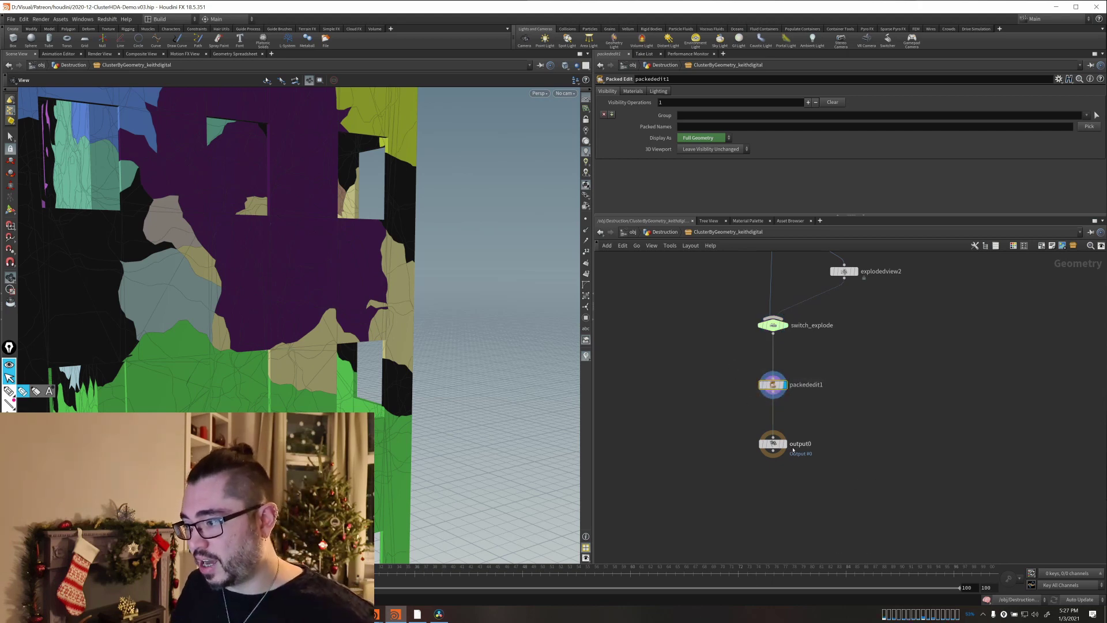
# Display output0's result and view the coloured clusters across more of the building.
pyautogui.click(785, 443)
pyautogui.moveTo(720, 490); pyautogui.dragTo(771, 488, button='middle')
pyautogui.scroll(-5, 292, 332)
pyautogui.moveTo(292, 332)
pyautogui.mouseDown()
pyautogui.moveTo(340, 329)
pyautogui.moveTo(277, 323)
pyautogui.mouseUp()
pyautogui.moveTo(276, 323); pyautogui.dragTo(378, 372, button='middle')
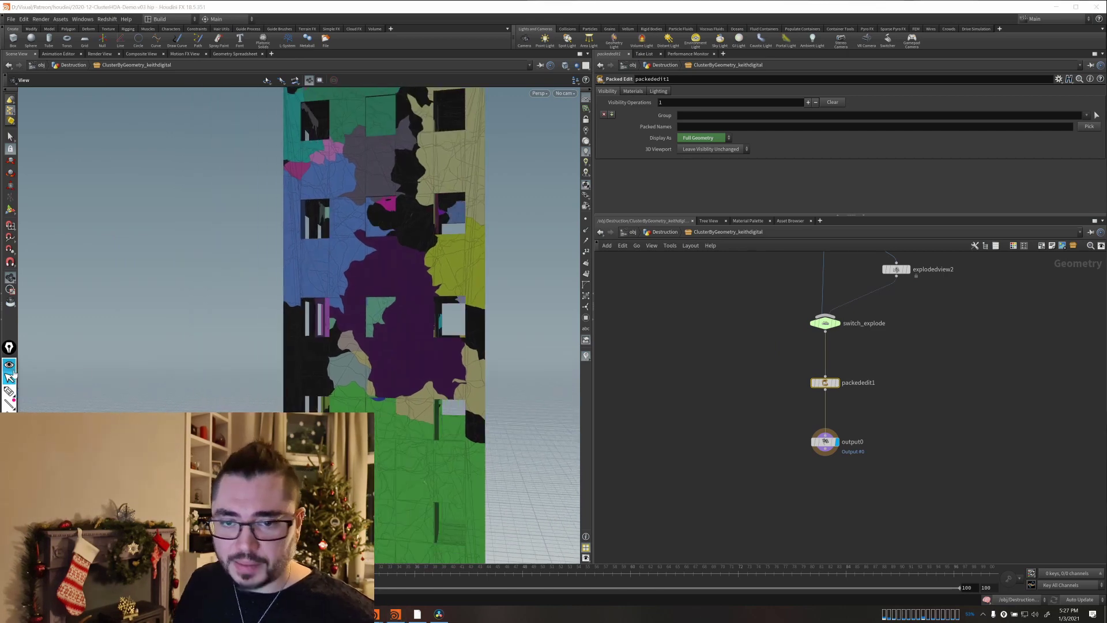
# Select the post-processing nodes below the for-each loop to highlight them as a group.
pyautogui.scroll(-3, 716, 370)
pyautogui.moveTo(716, 346); pyautogui.dragTo(706, 536, button='middle')
pyautogui.scroll(-4, 704, 464)
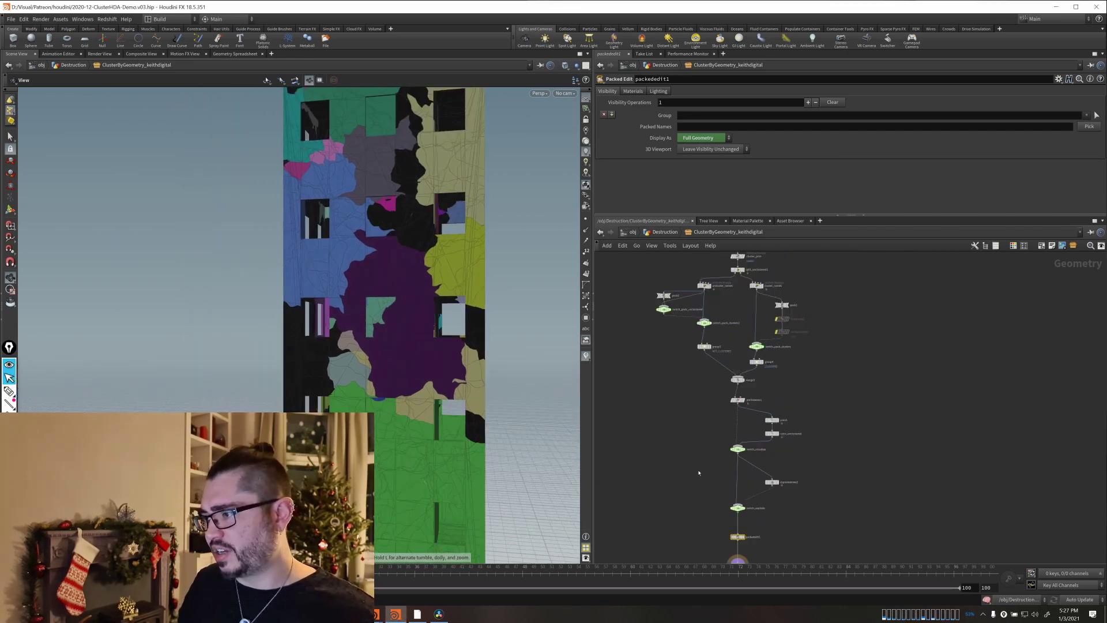
pyautogui.moveTo(621, 315); pyautogui.dragTo(821, 501)
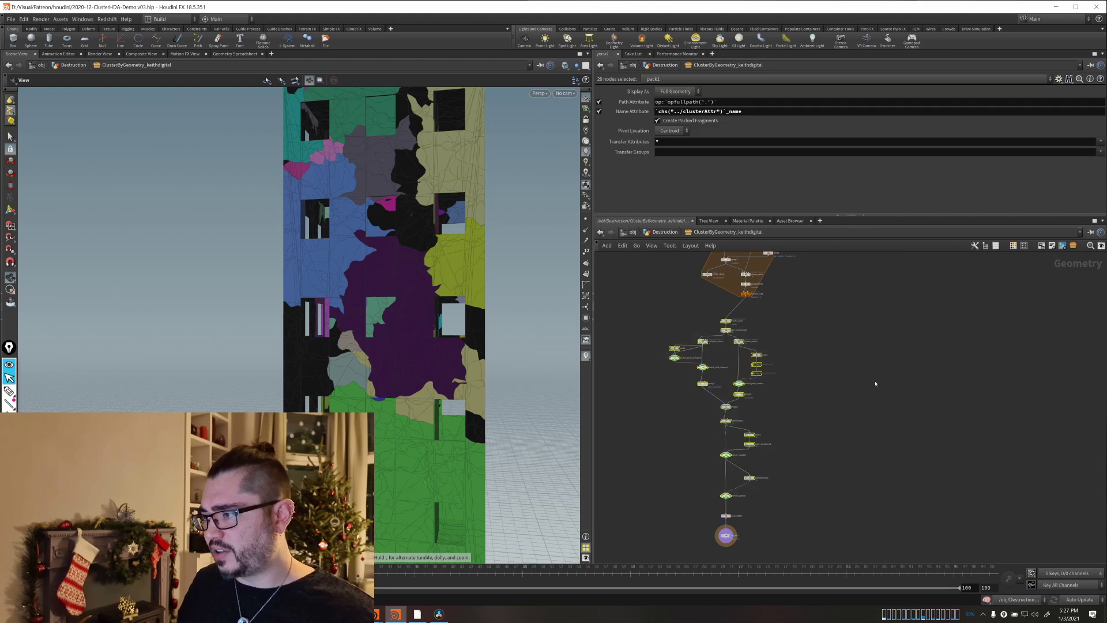
# Select the nodes inside the for-each block to highlight the clustering loop, and clear the selection.
pyautogui.scroll(5, 876, 383)
pyautogui.moveTo(741, 478); pyautogui.dragTo(781, 391, button='middle')
pyautogui.scroll(2, 781, 390)
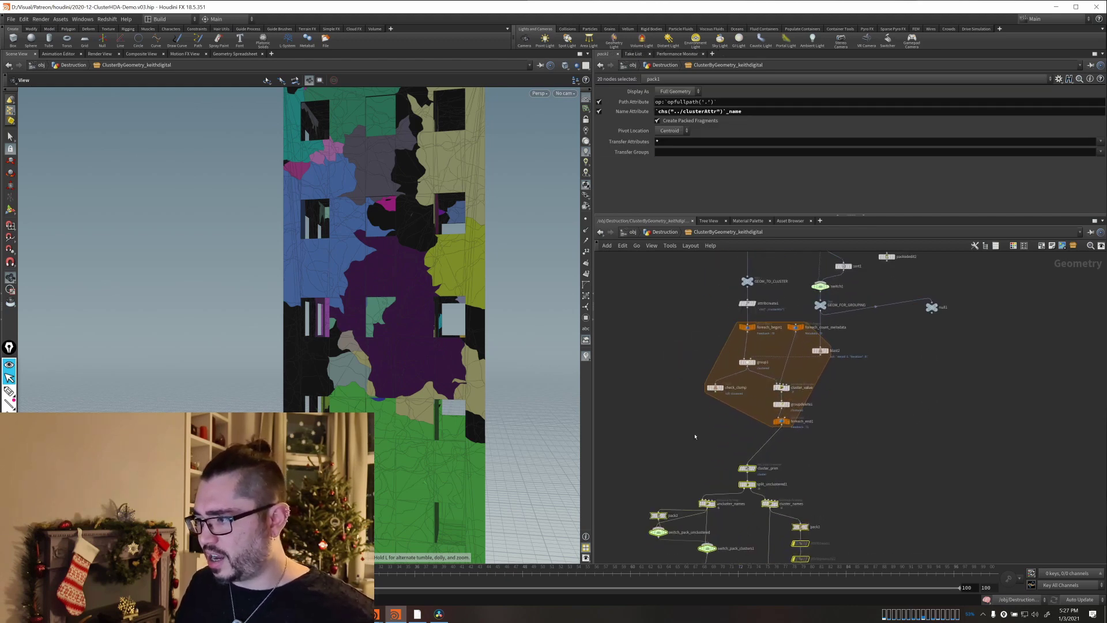
pyautogui.moveTo(672, 424); pyautogui.dragTo(850, 324)
pyautogui.click(867, 391)
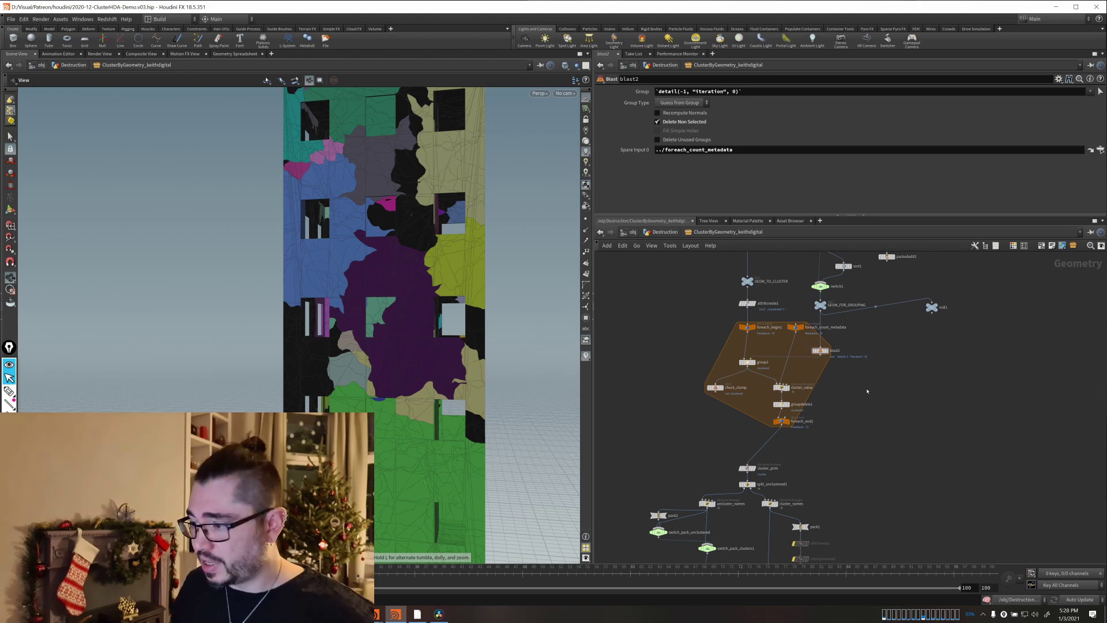
# Leave the HDA's internal network and return to the ClusterByGeometry_keithdigital node in the Destruction network.
pyautogui.press('u')
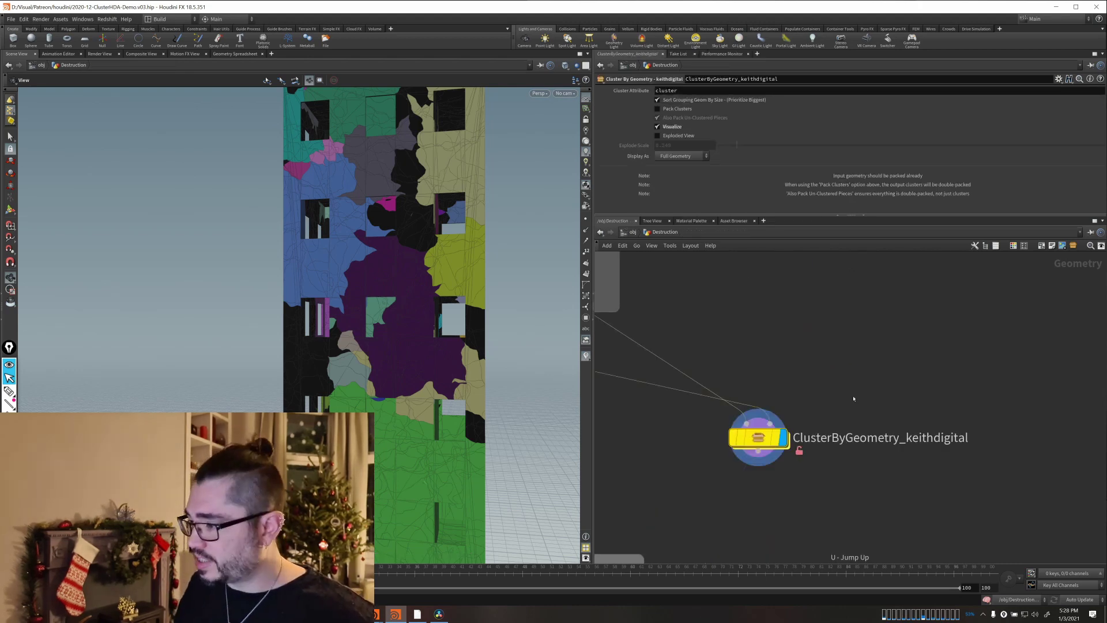
pyautogui.scroll(-3, 738, 479)
pyautogui.moveTo(749, 493); pyautogui.dragTo(838, 463, button='middle')
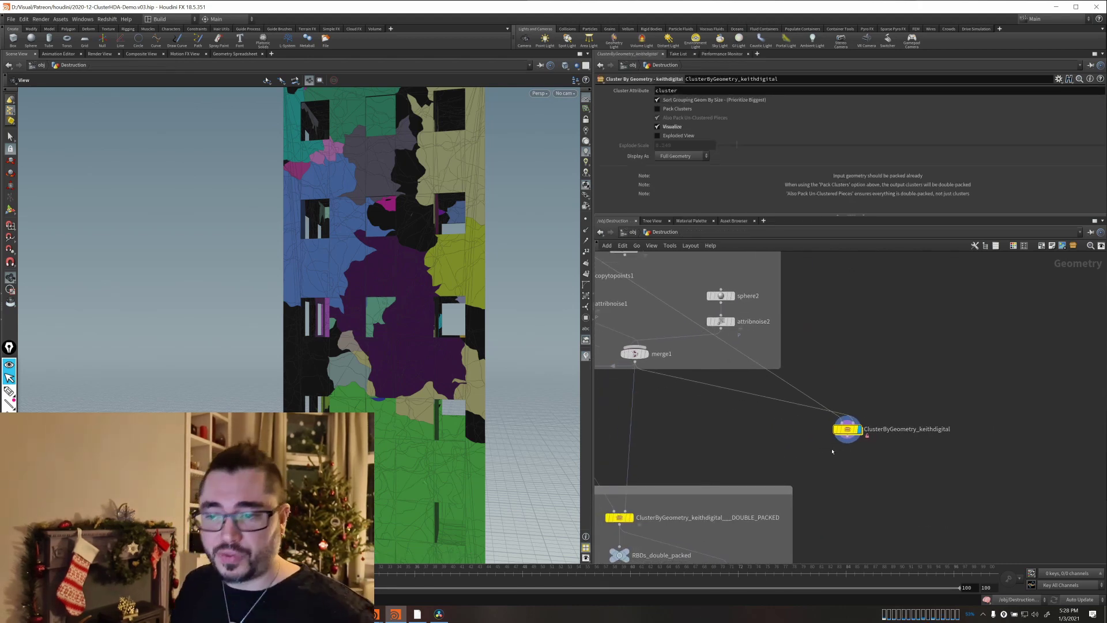